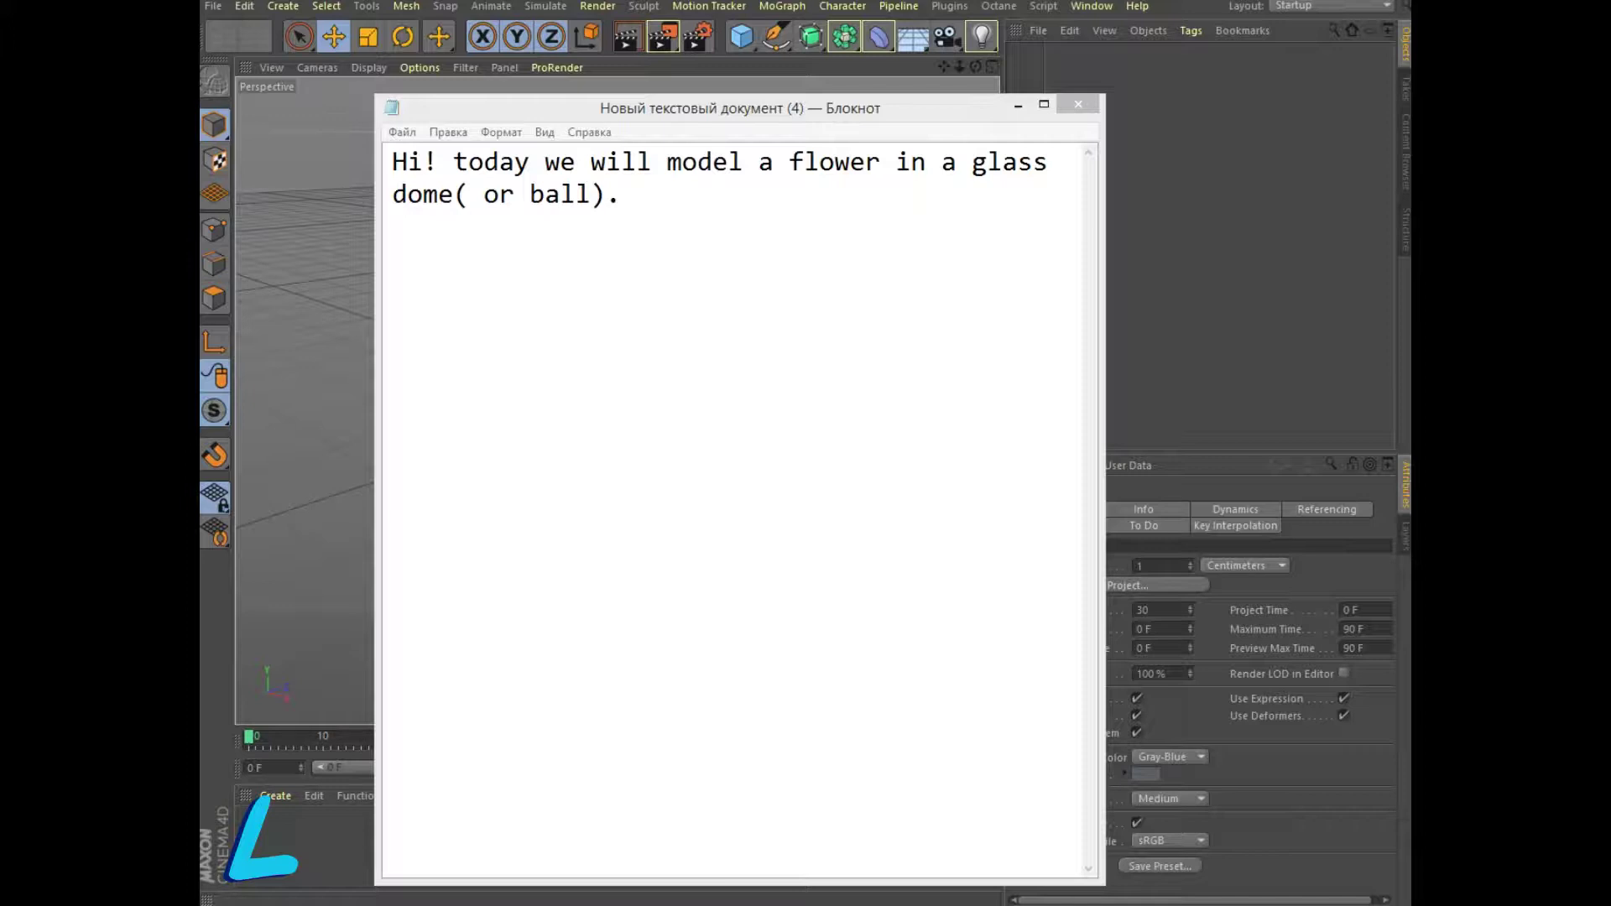
Minimize the Notepad note about modelling a flower in a glass dome.
left_click(1018, 105)
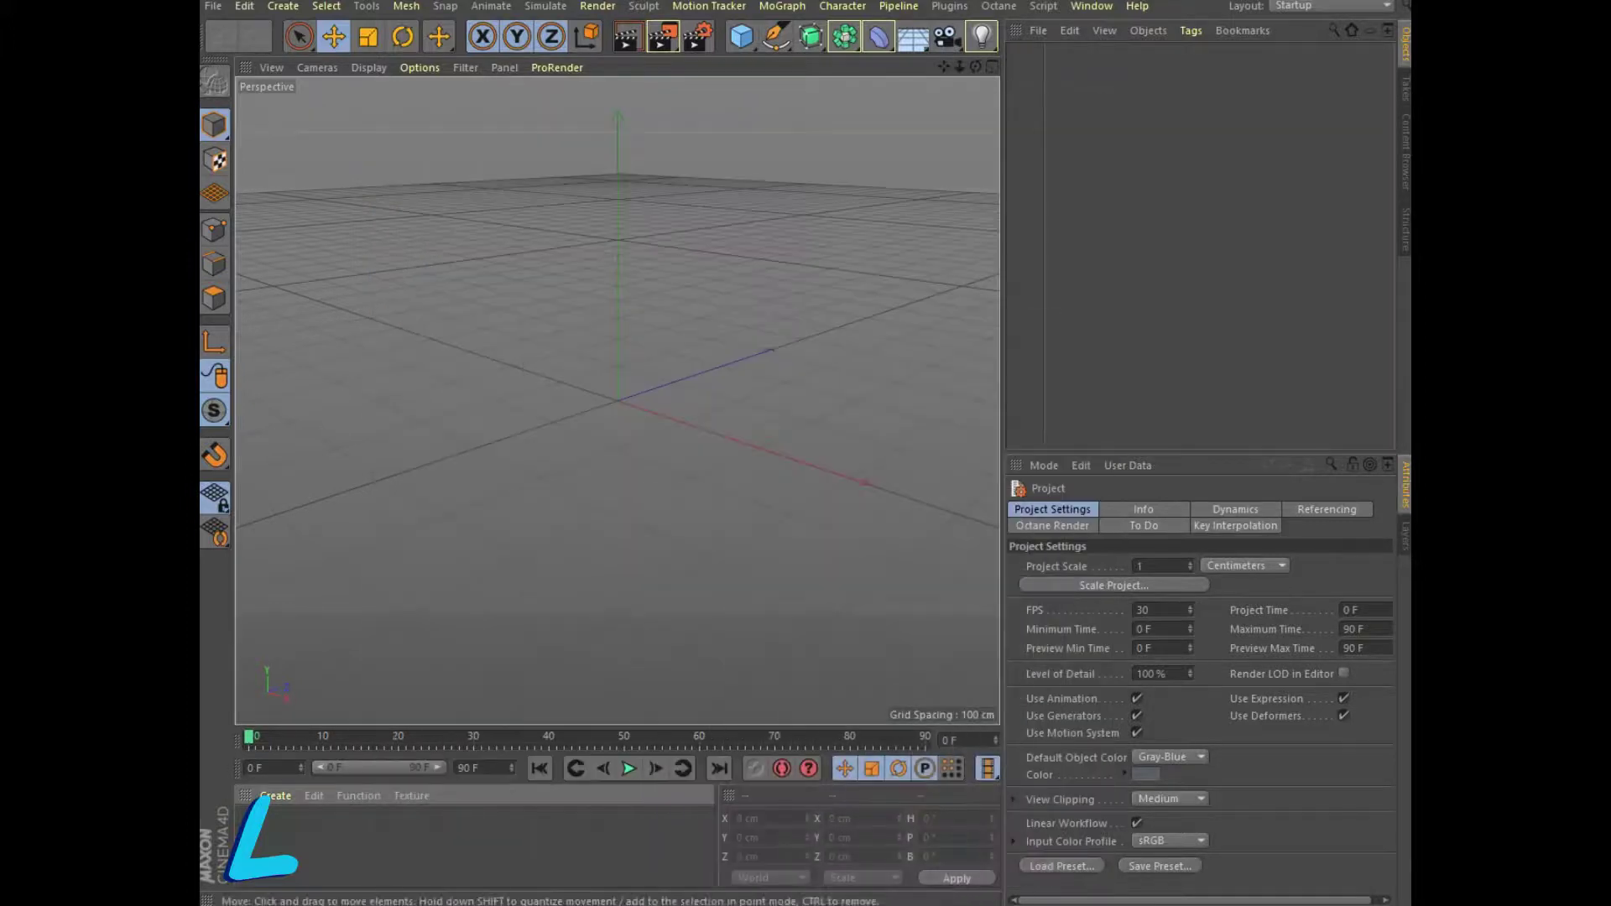
Add a cylinder with a 140 cm radius.
left_click(741, 36)
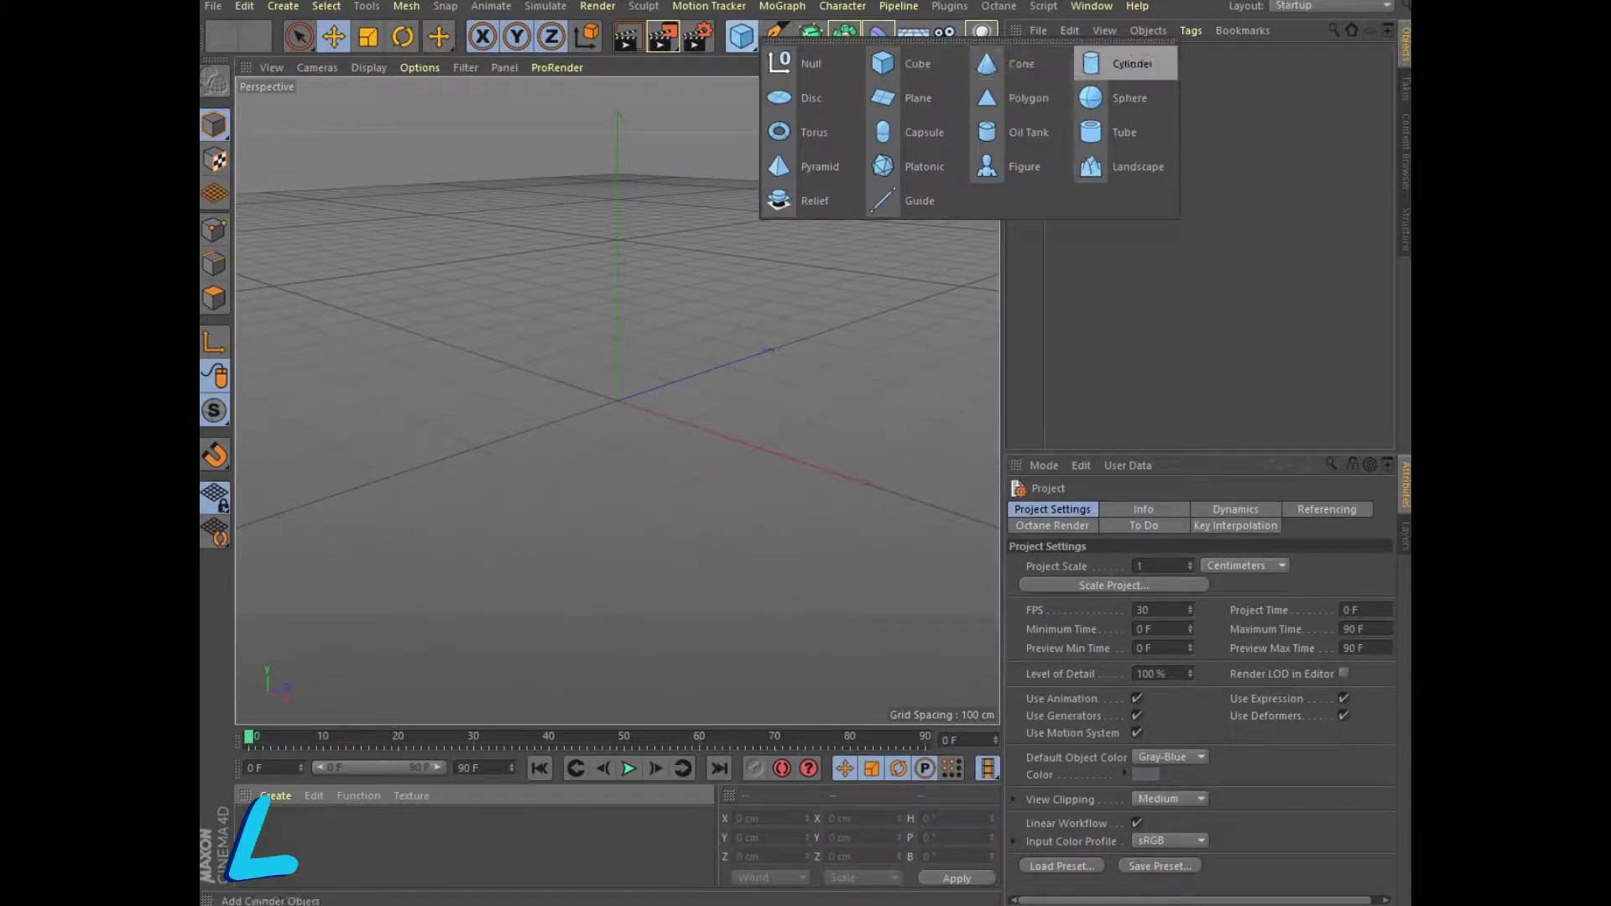
left_click(1107, 63)
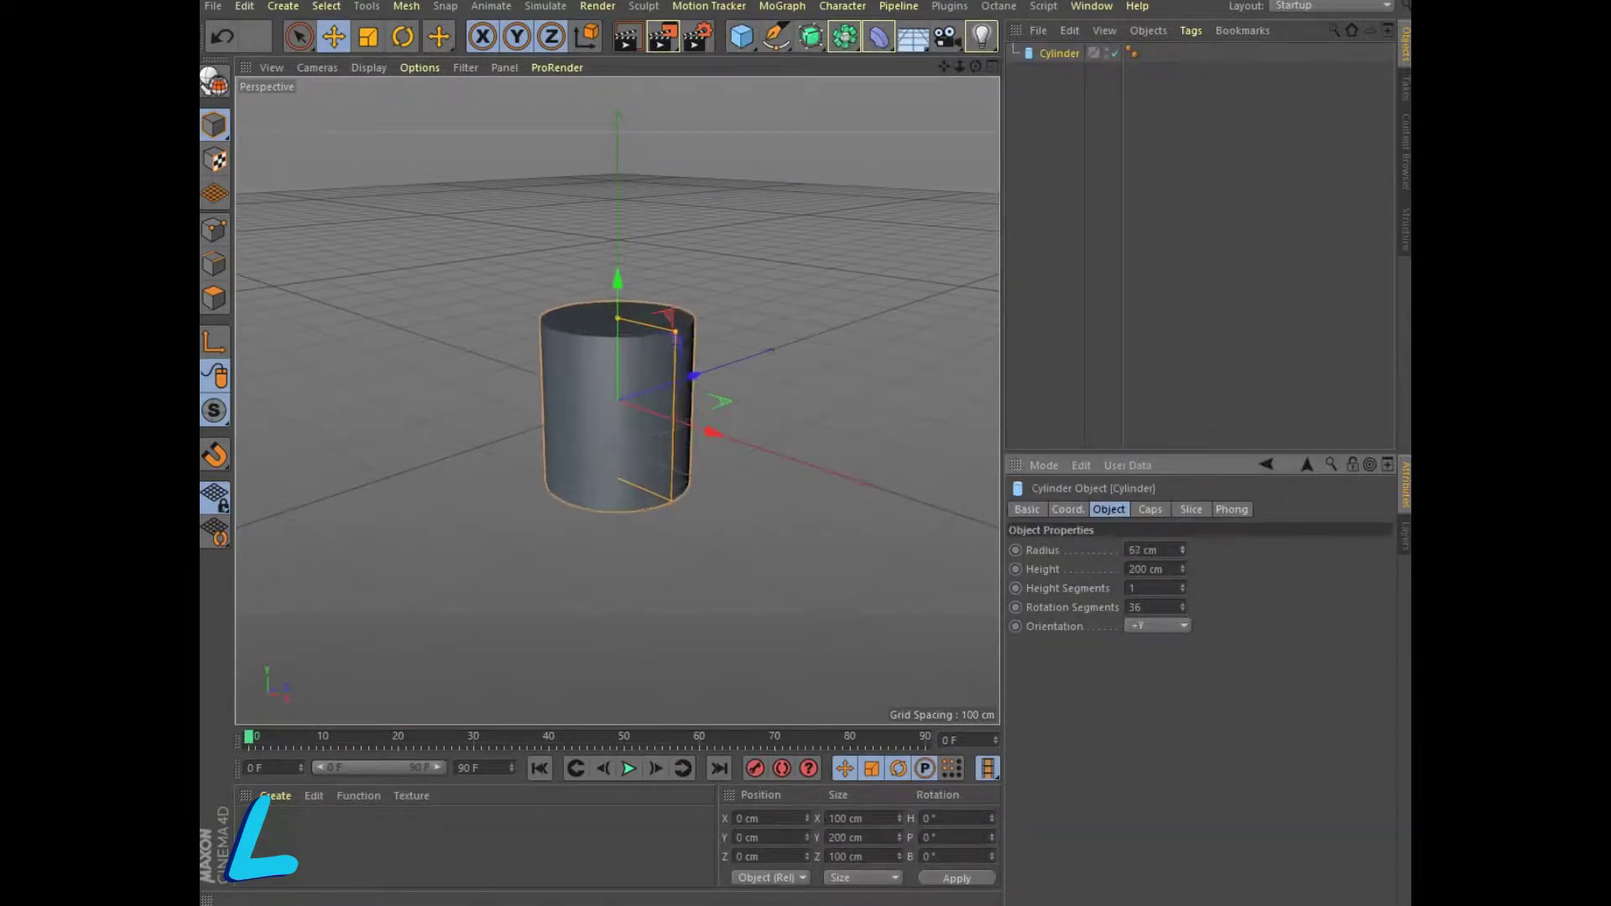
type("140")
key("Return")
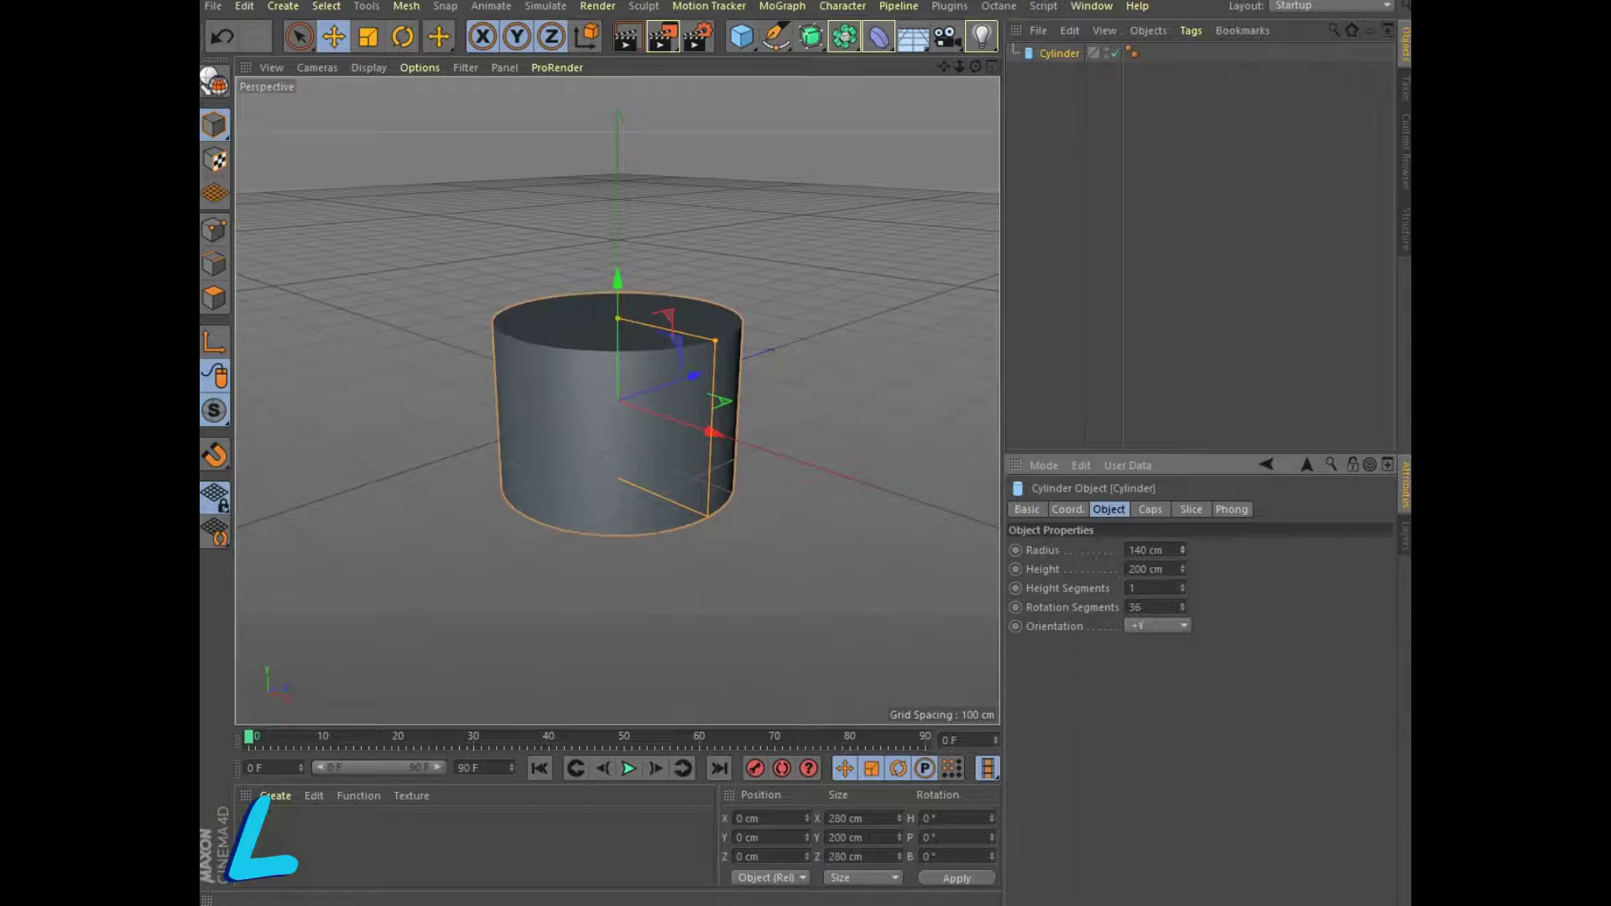
Fillet the cylinder's caps, flatten it to 60 cm height, and duplicate it.
left_click(1150, 509)
left_click(1083, 591)
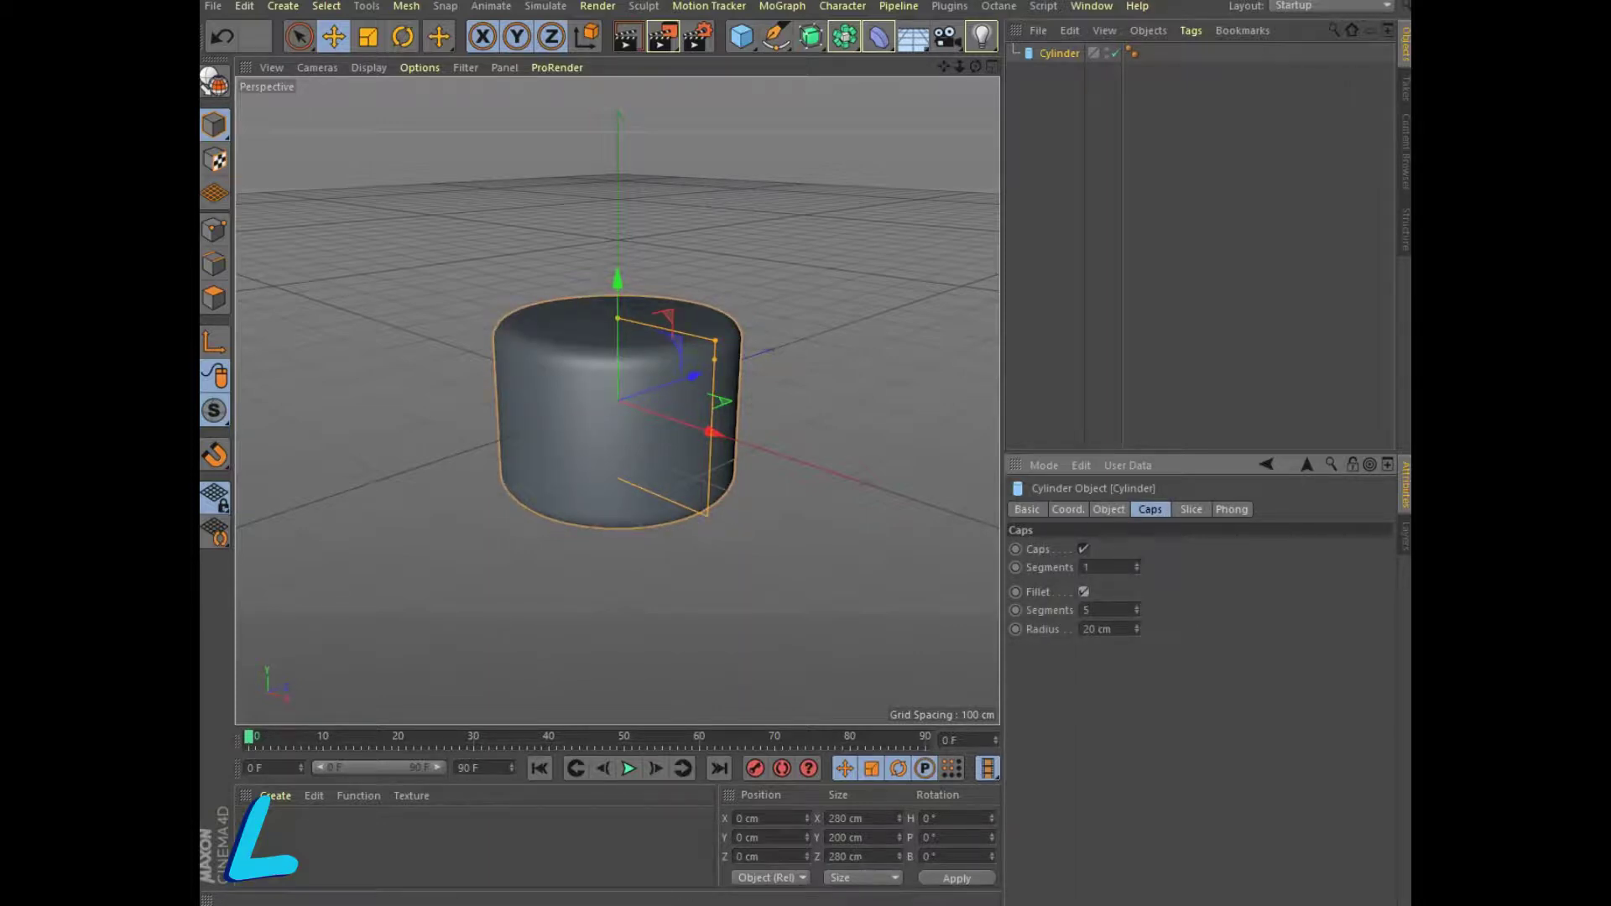
left_click(1108, 510)
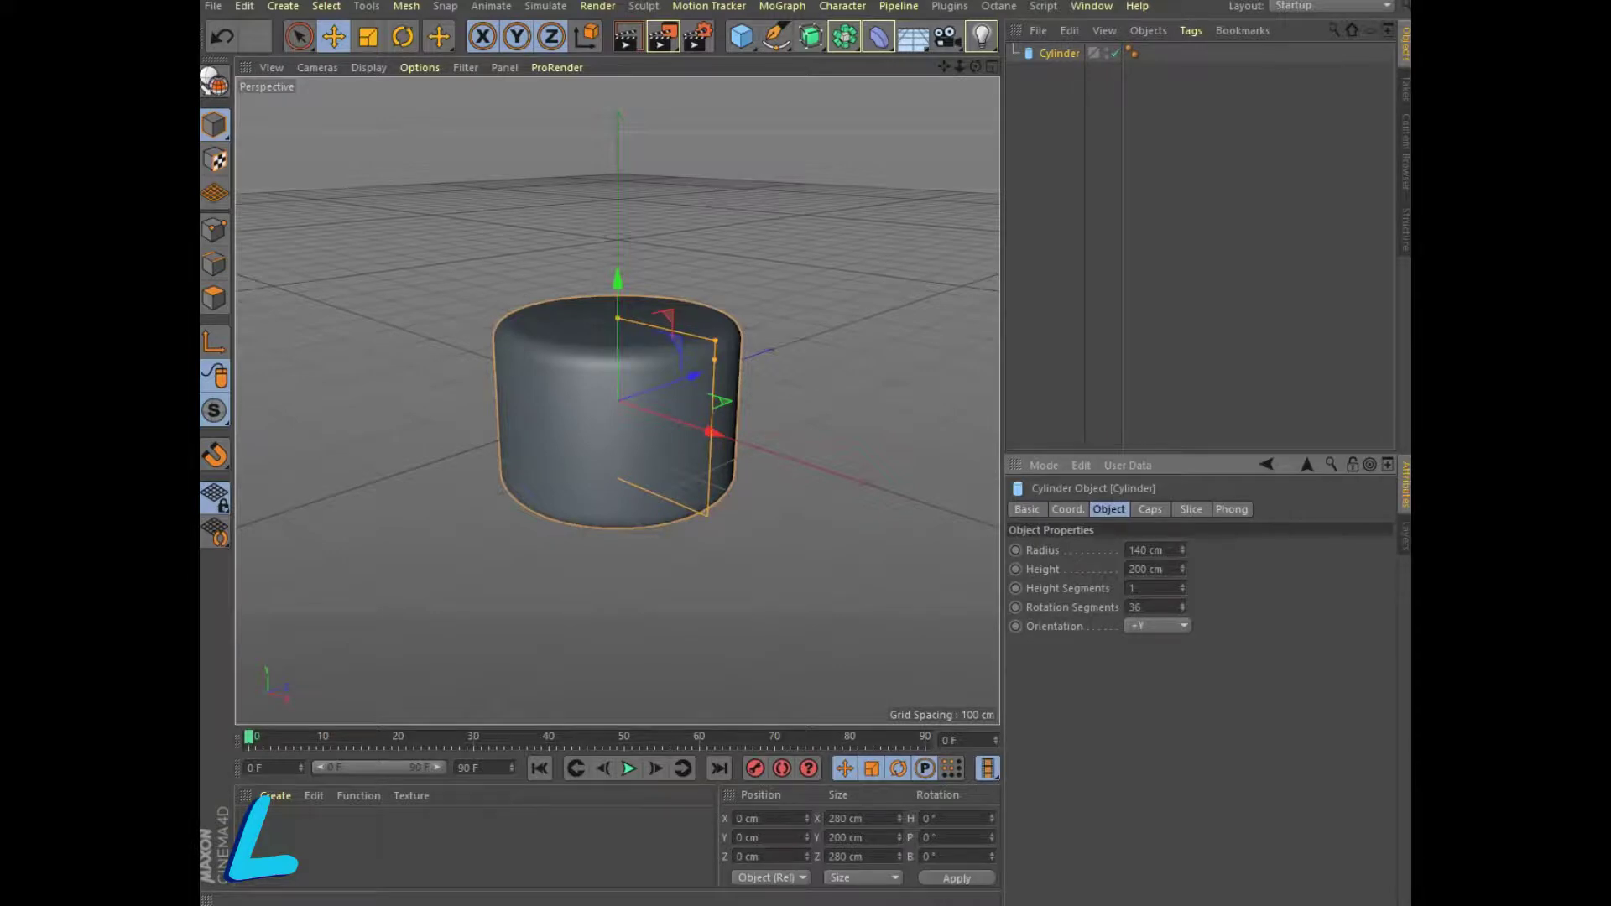
left_click_drag(1182, 569, 1182, 629)
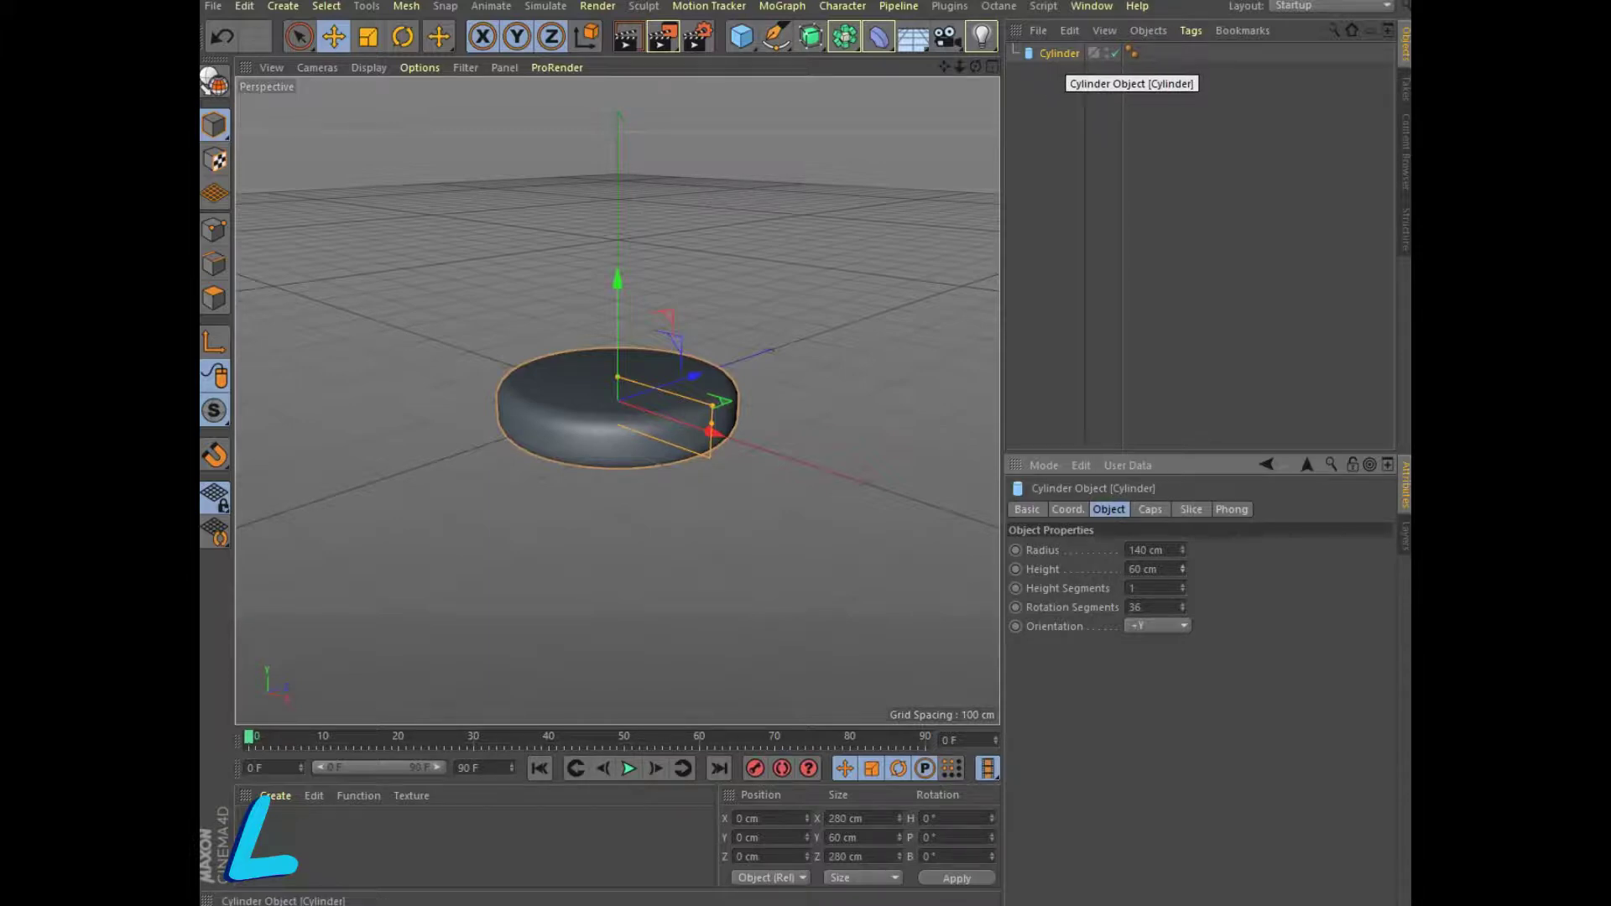
left_click_drag(1059, 52, 1058, 72, "ctrl")
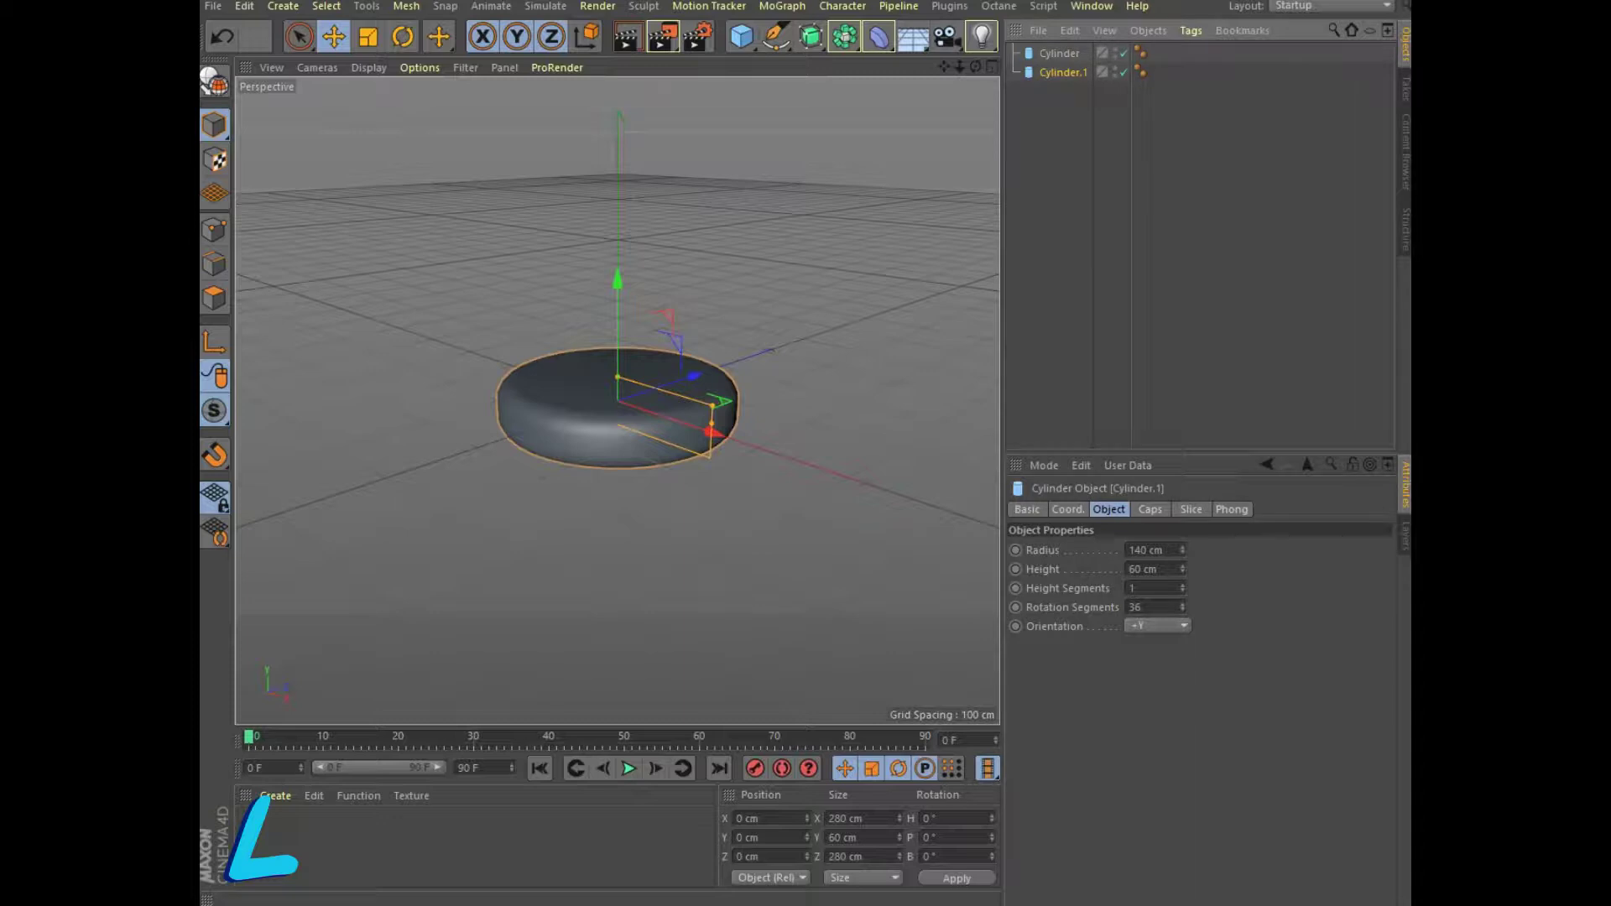
Widen the copy to 183 cm radius and move it down in four-view layout.
left_click_drag(1182, 550, 1182, 520)
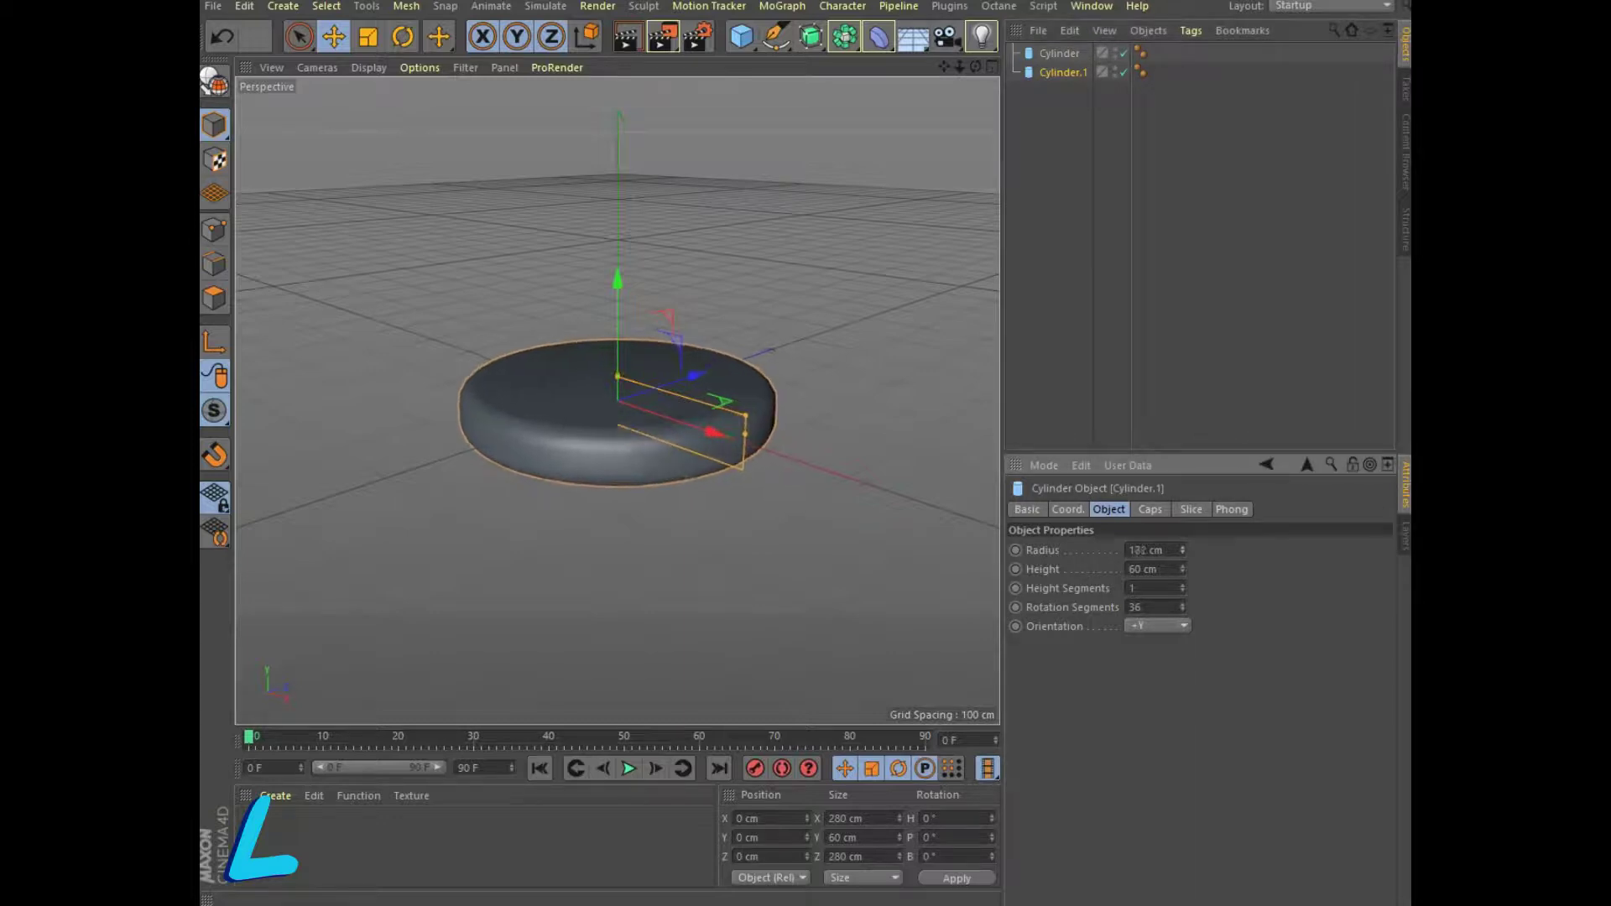
key("F5")
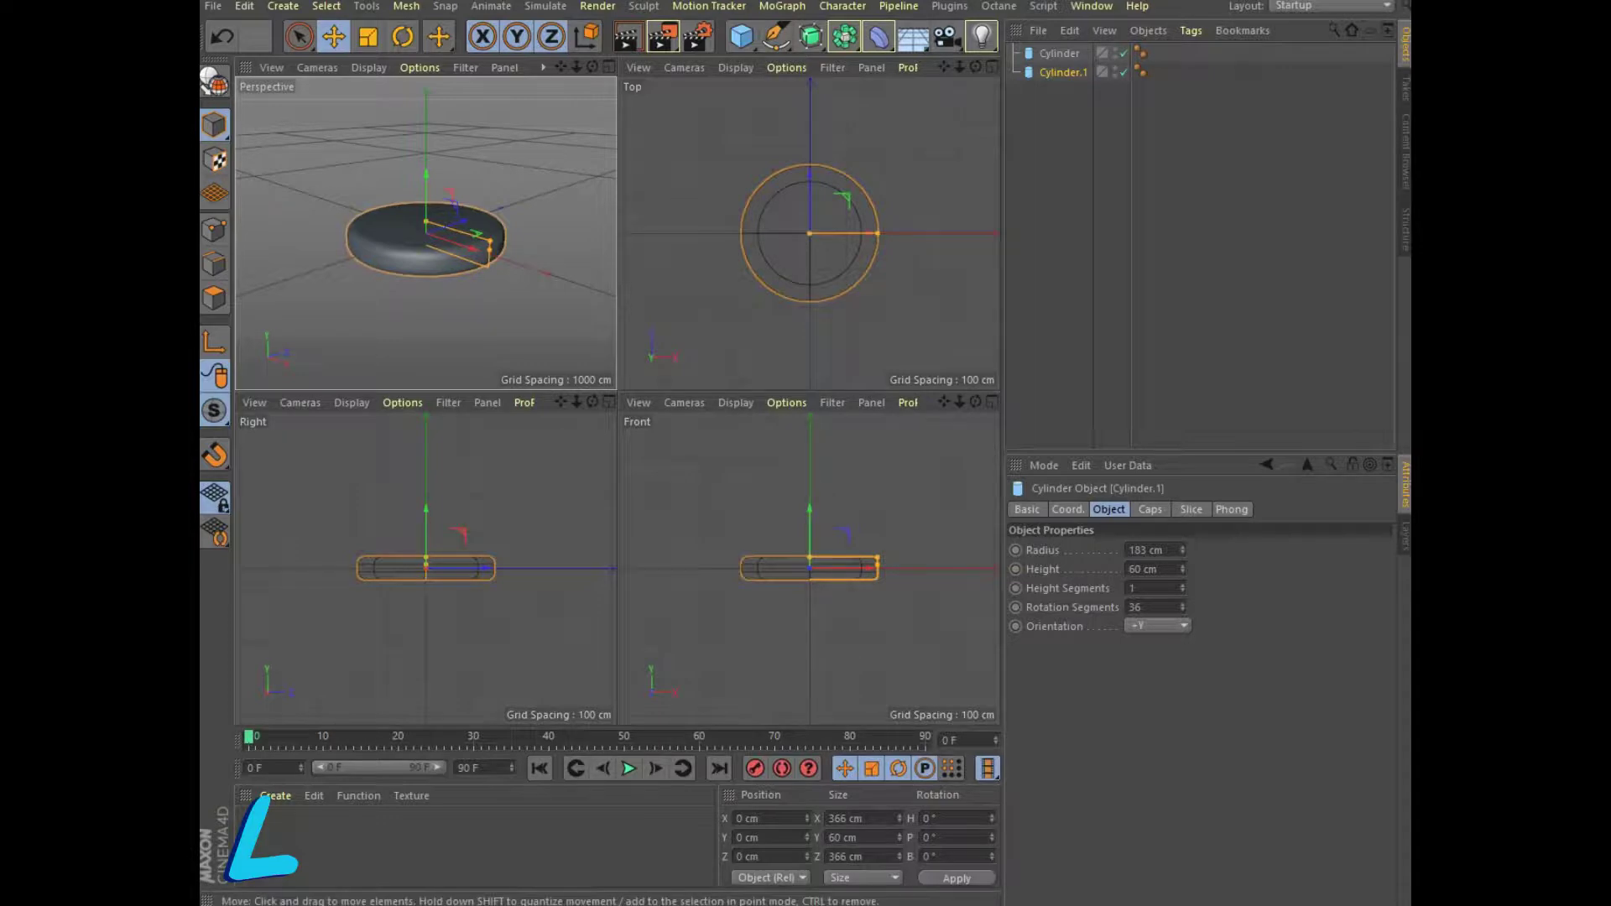
left_click_drag(810, 508, 809, 590)
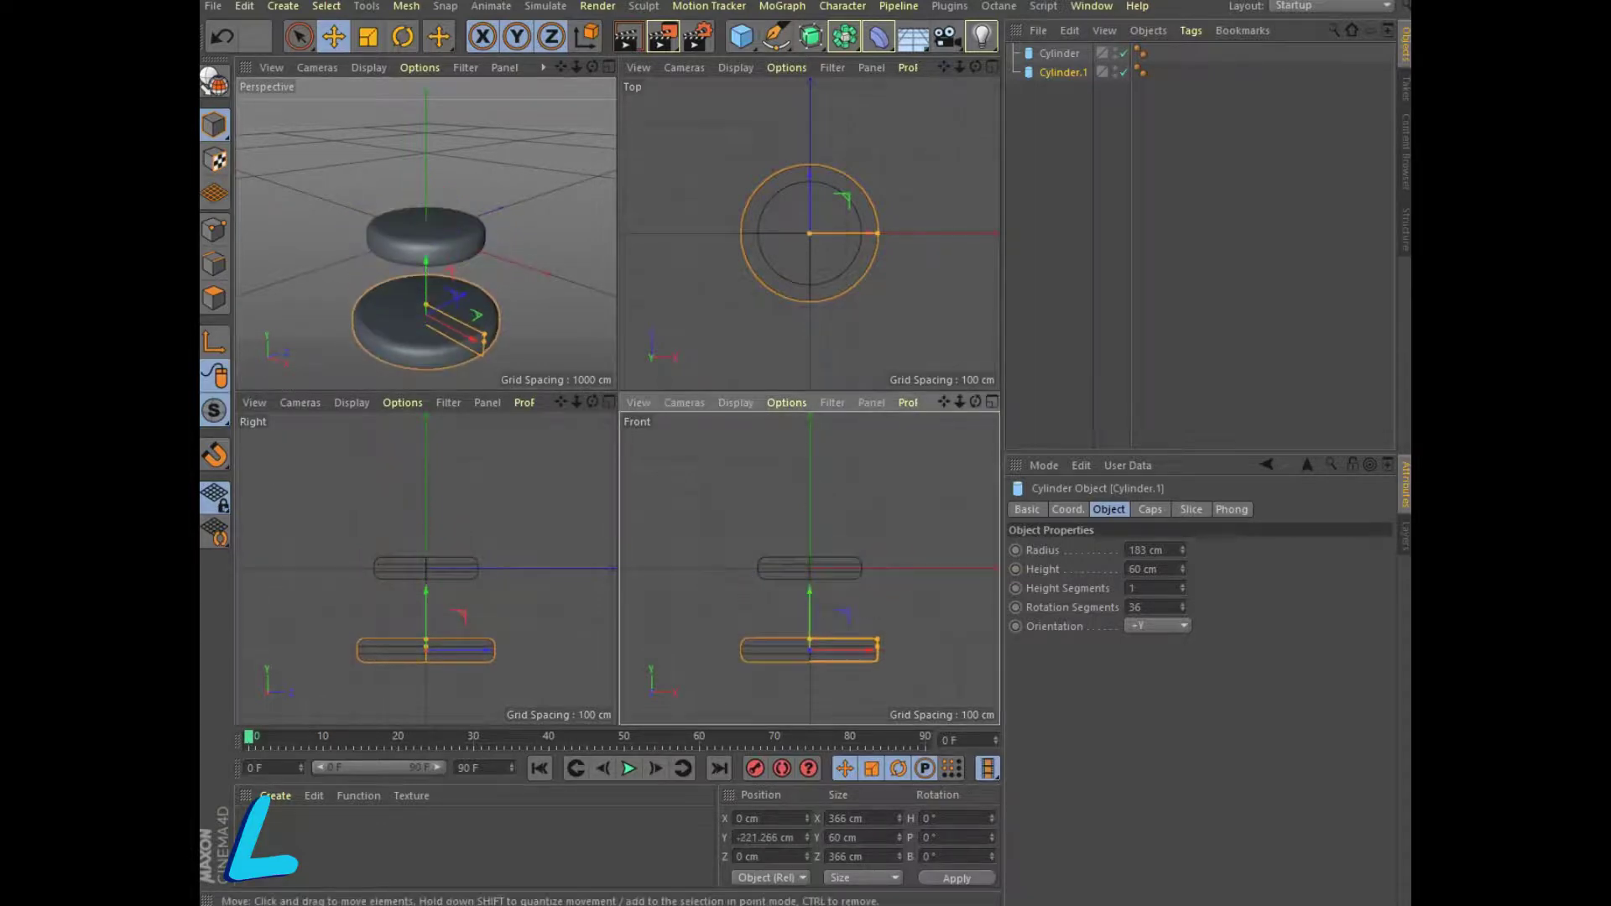
Raise the original disc and position the wider copy directly beneath it.
left_click(1059, 53)
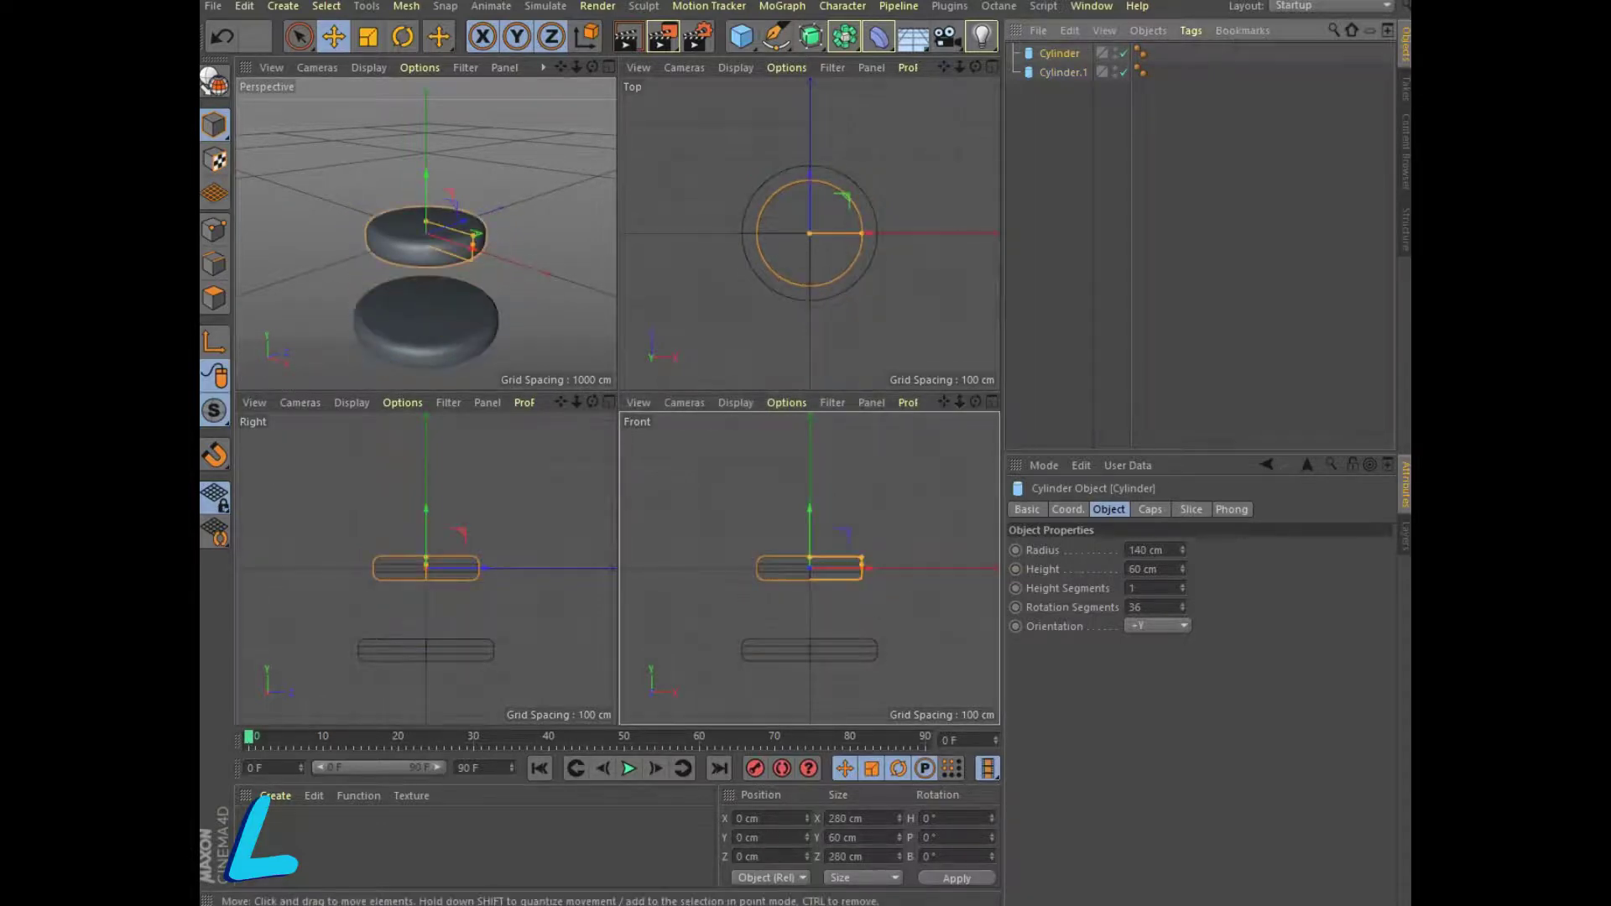
left_click_drag(809, 521, 809, 496)
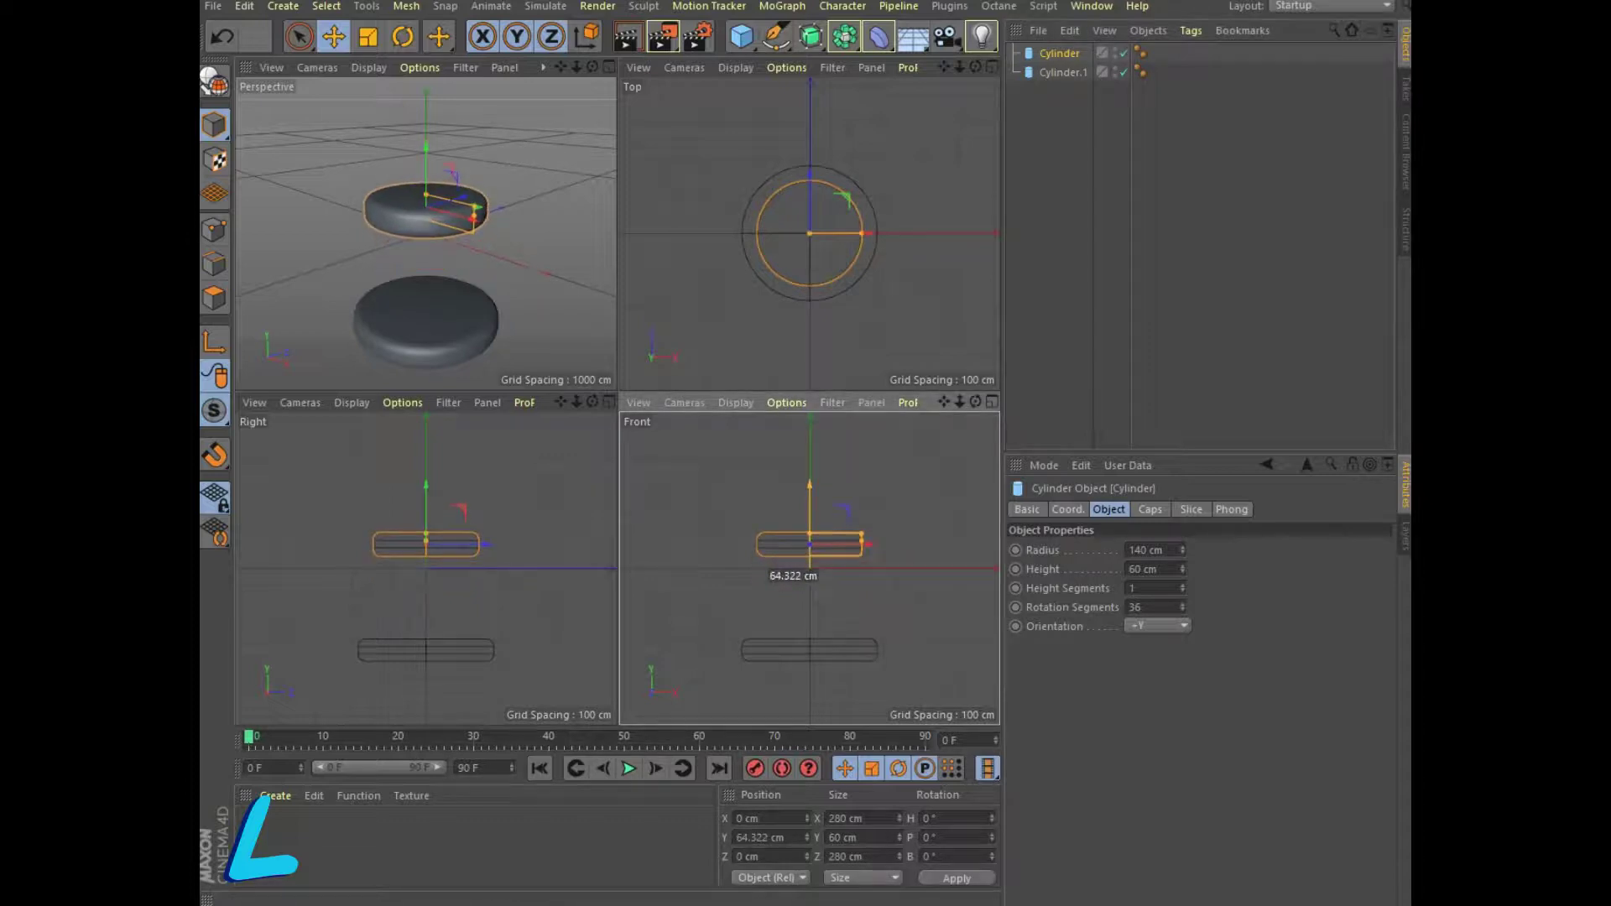
left_click(839, 650)
left_click_drag(810, 621, 810, 521)
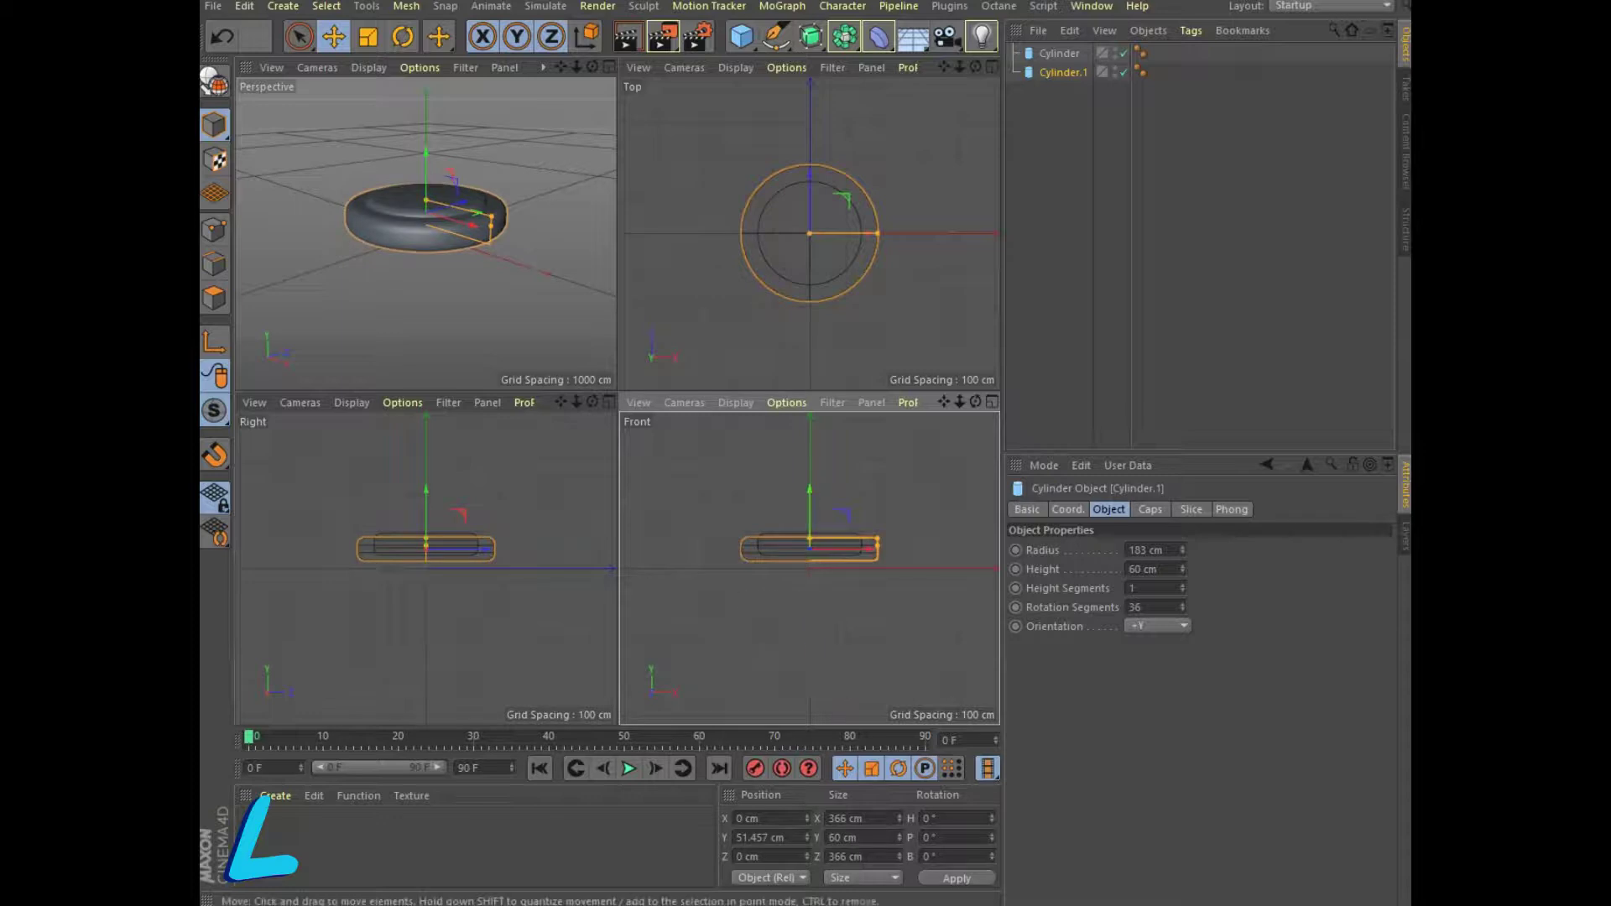
key("F1")
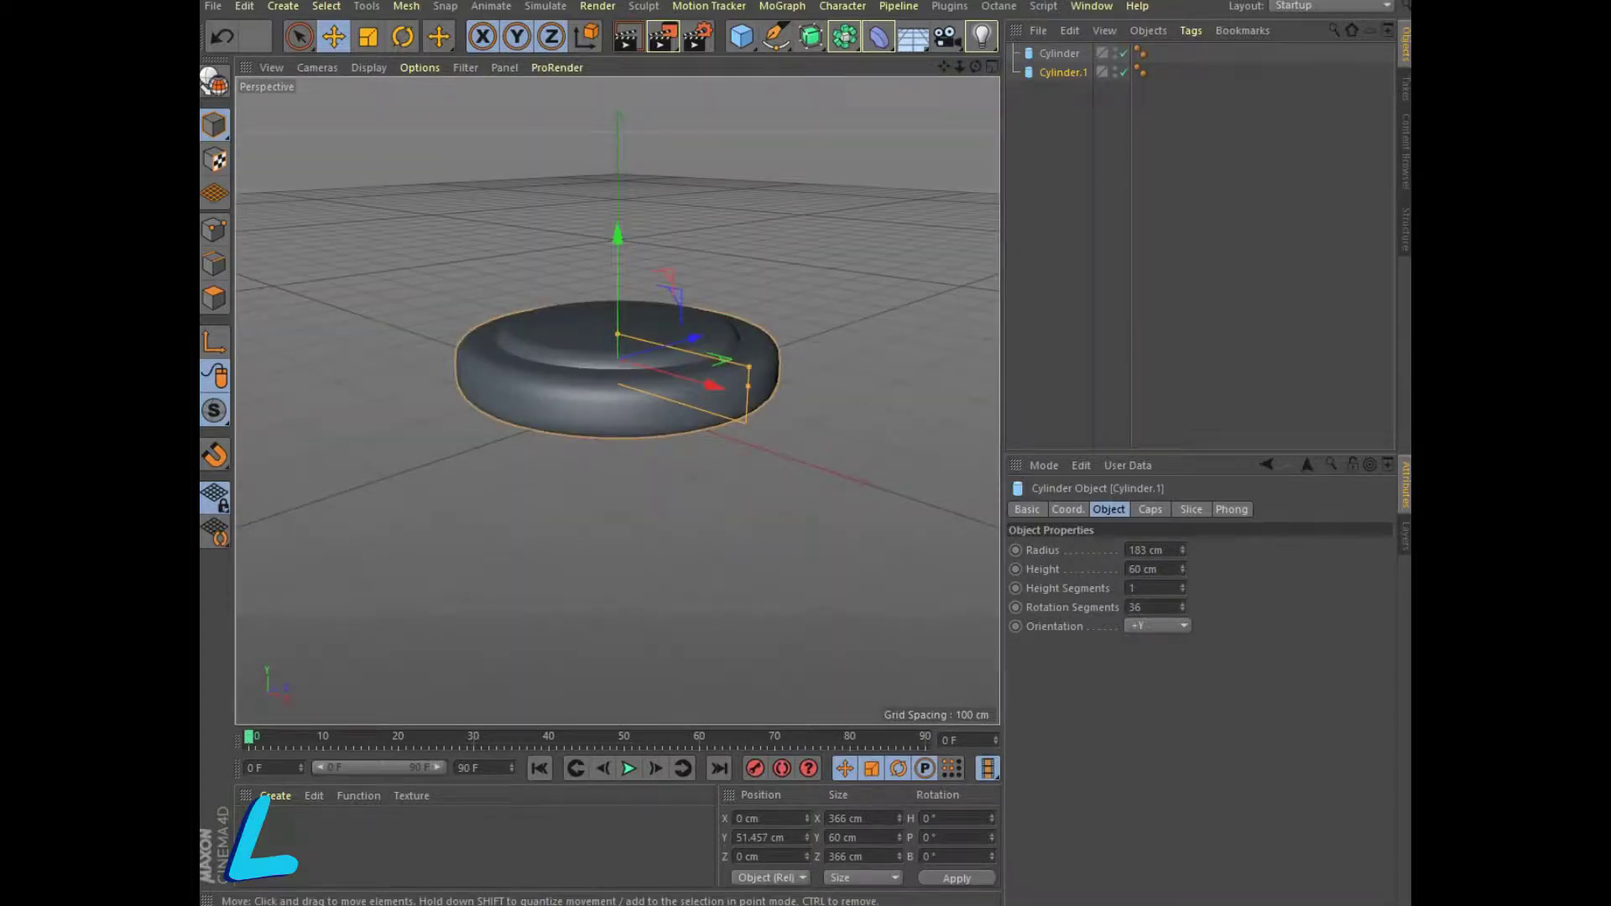
left_click(1058, 53)
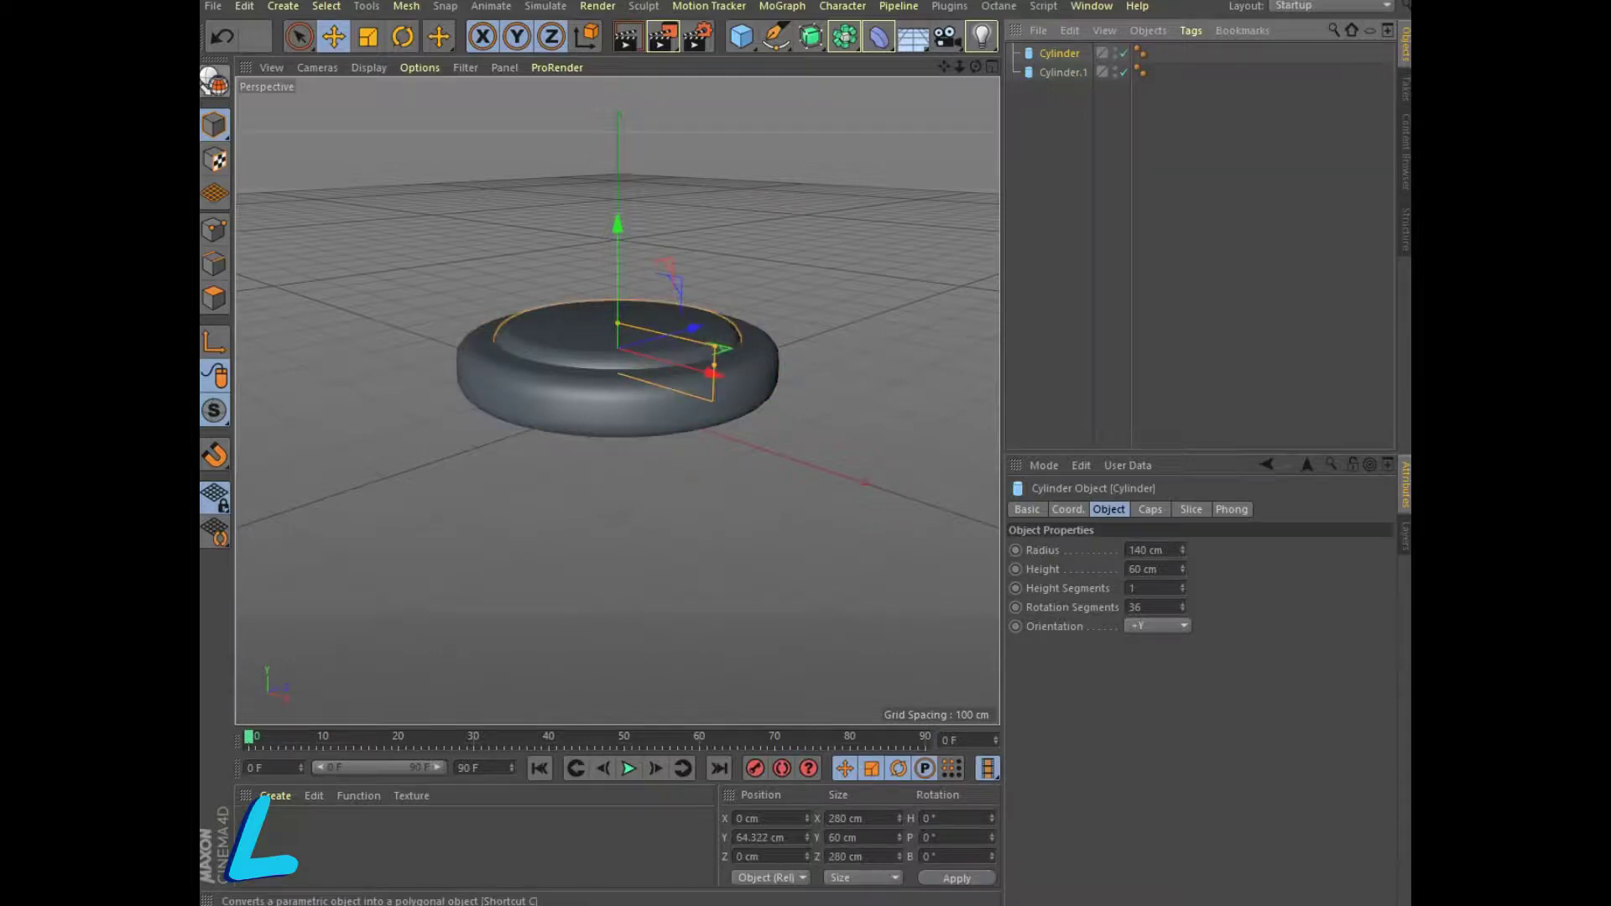
Make the smaller disc editable and switch the viewport to Gouraud Shading (Lines).
left_click(215, 82)
left_click(369, 67)
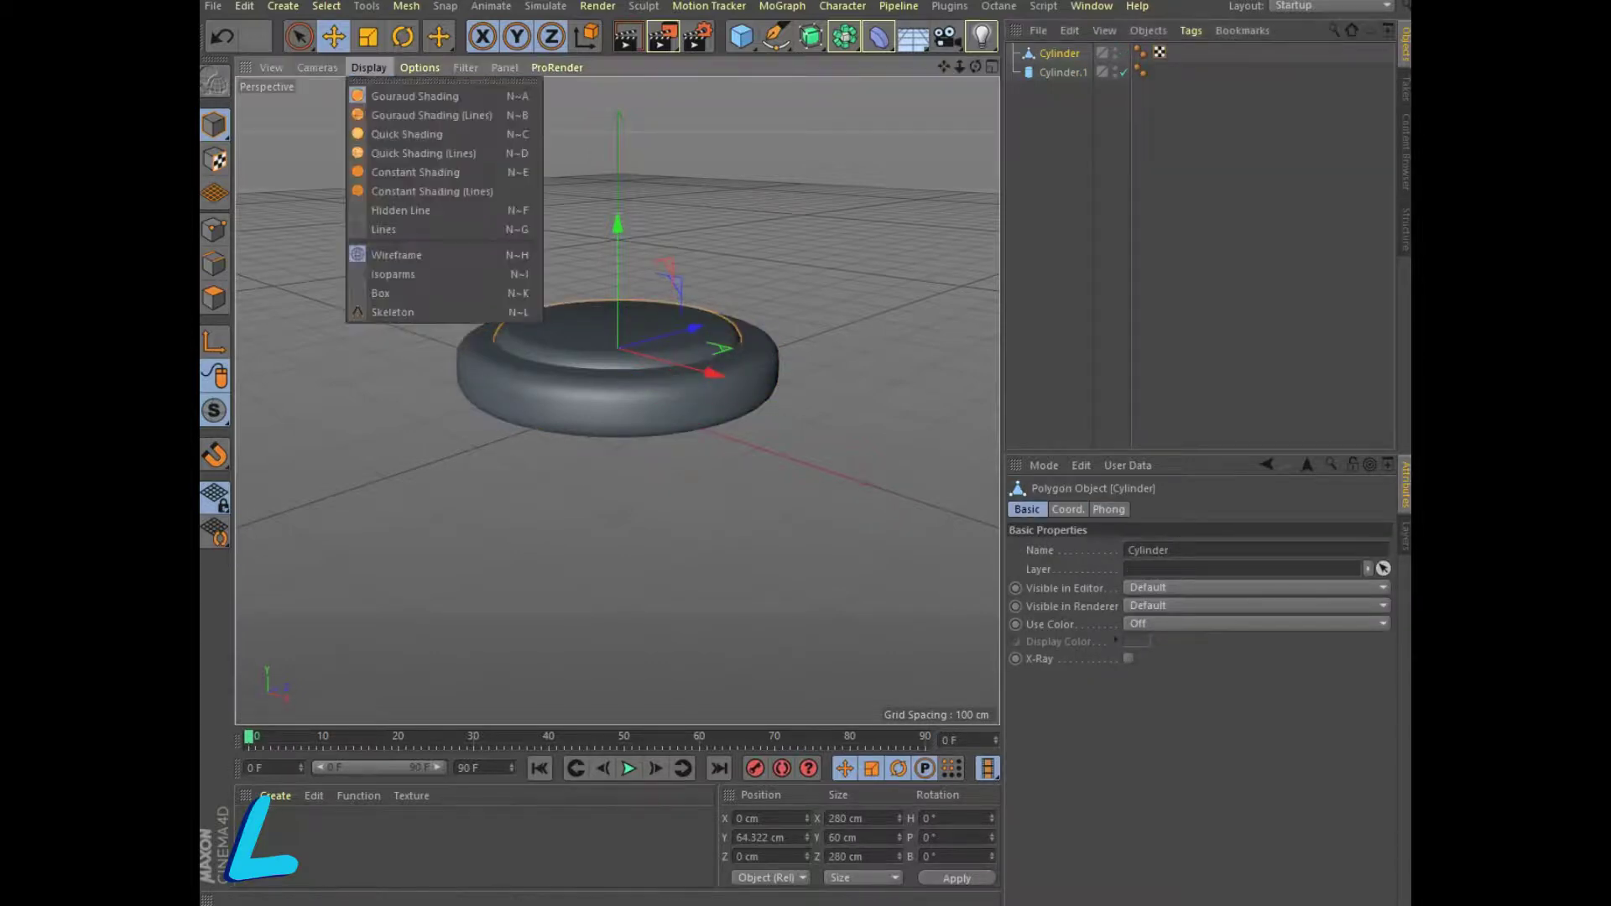
left_click(420, 114)
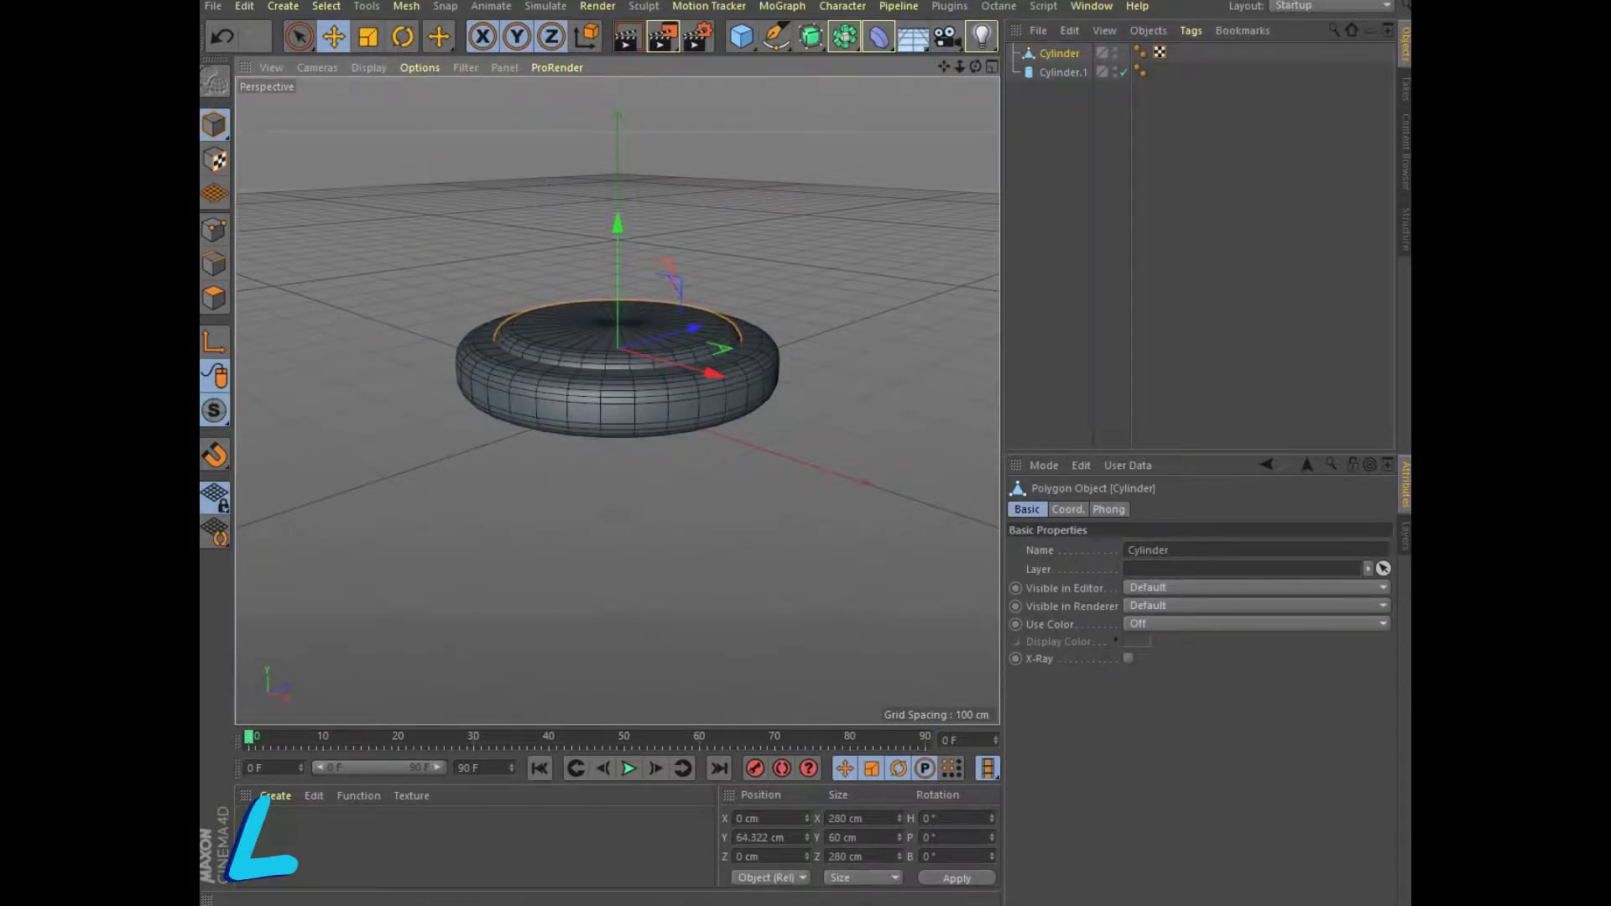
left_click_drag(617, 353, 616, 399, "alt")
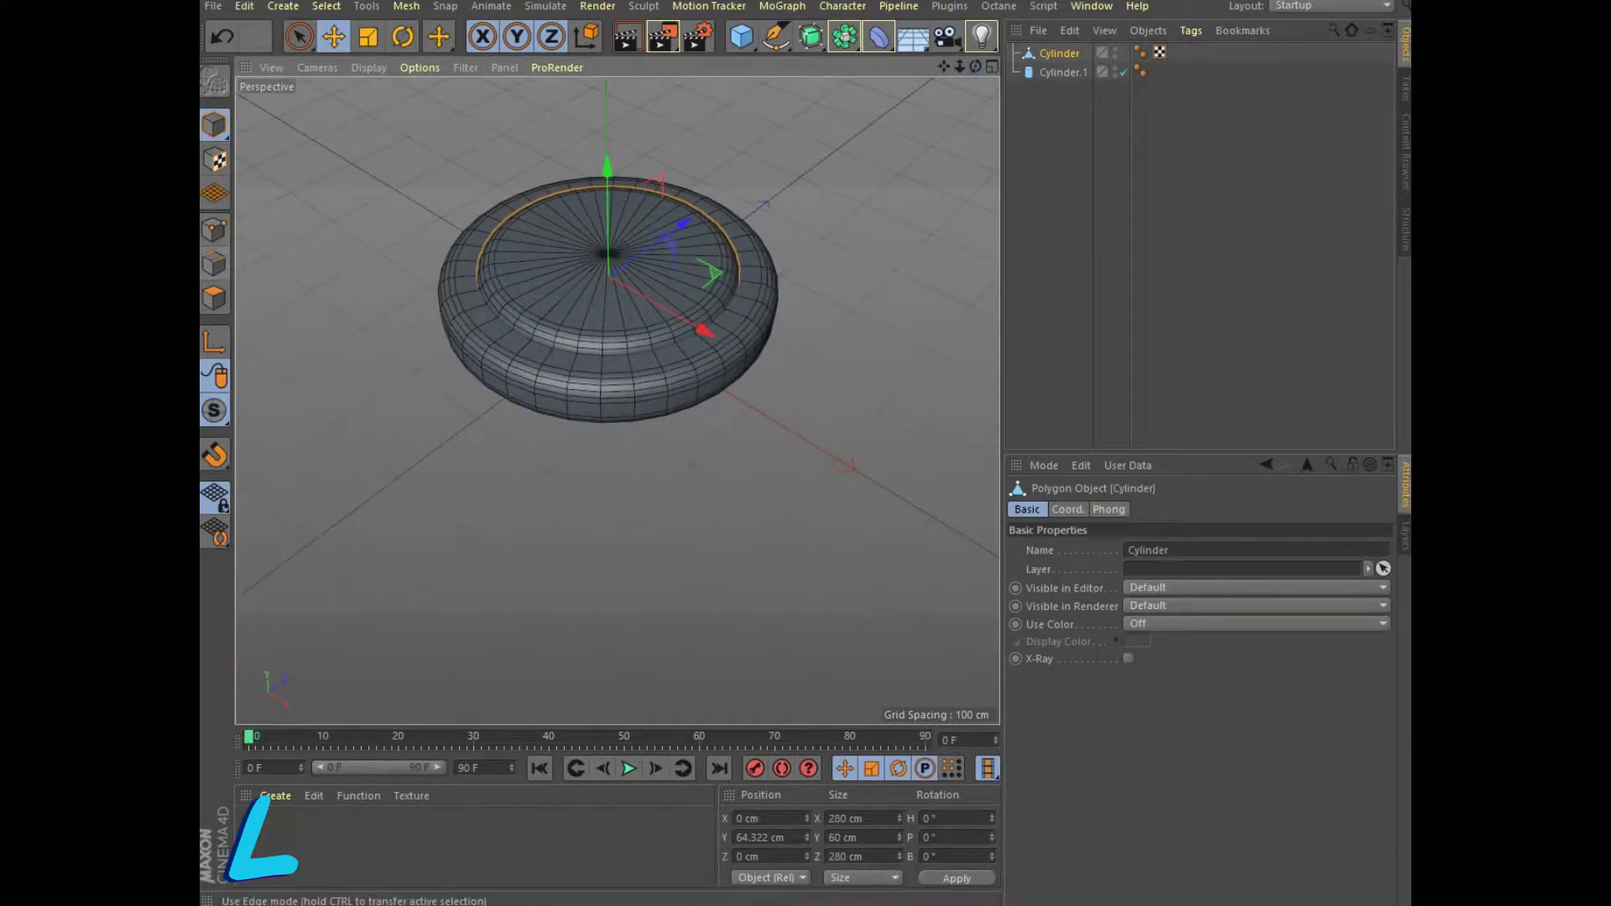
In Polygon mode, Live Select all polygons of the disc's top cap.
left_click(215, 298)
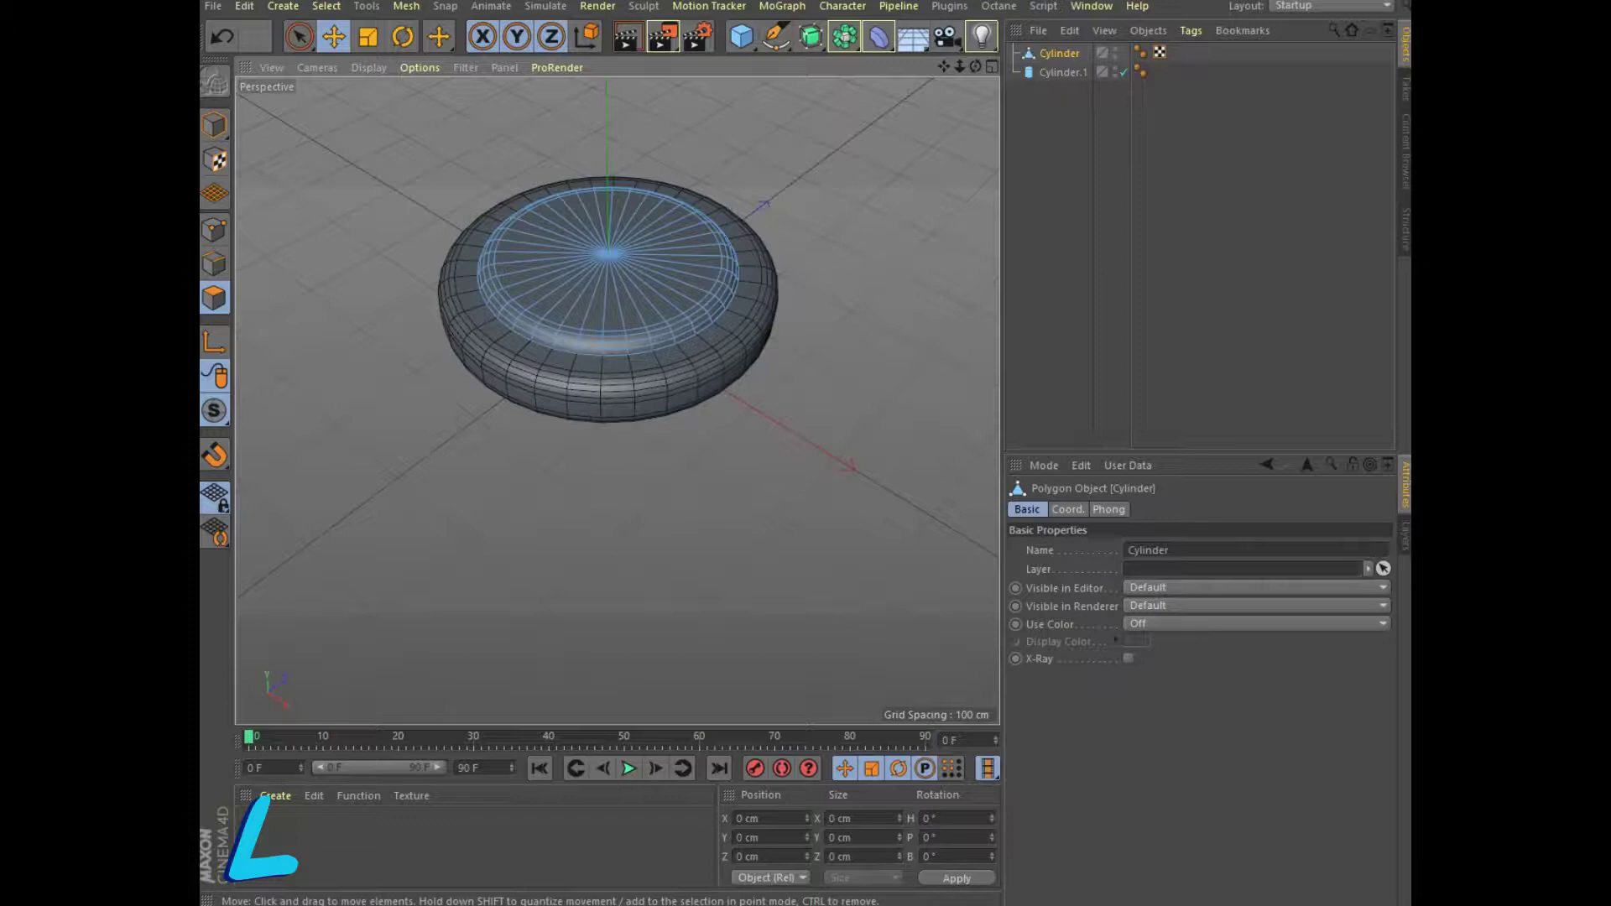
left_click(300, 36)
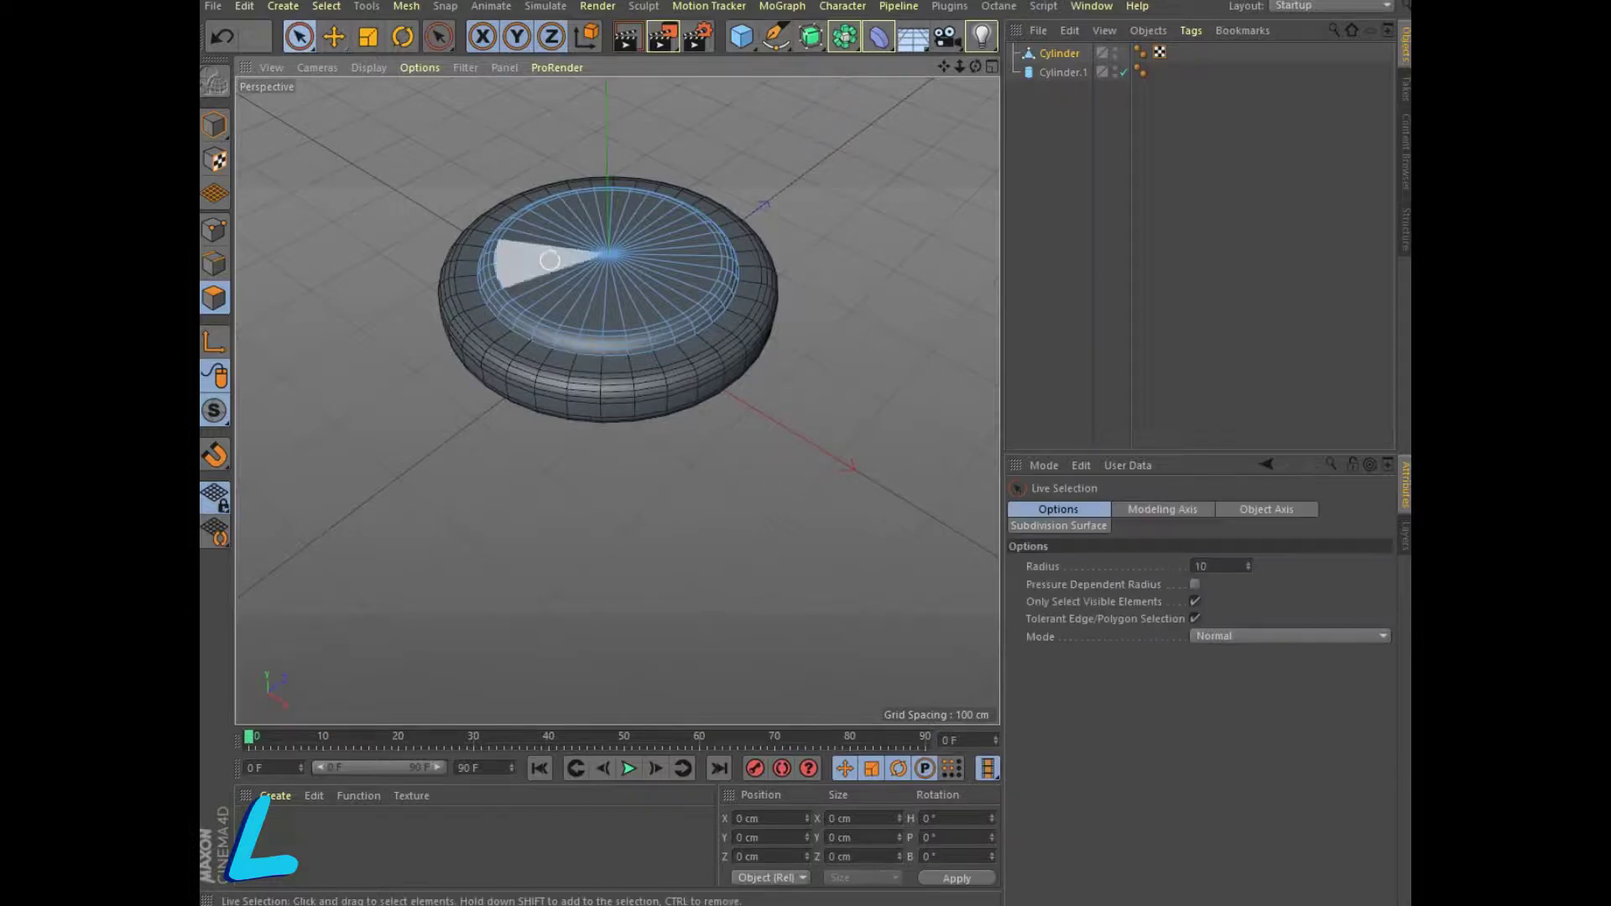
left_click(560, 279)
left_click_drag(560, 279, 593, 277)
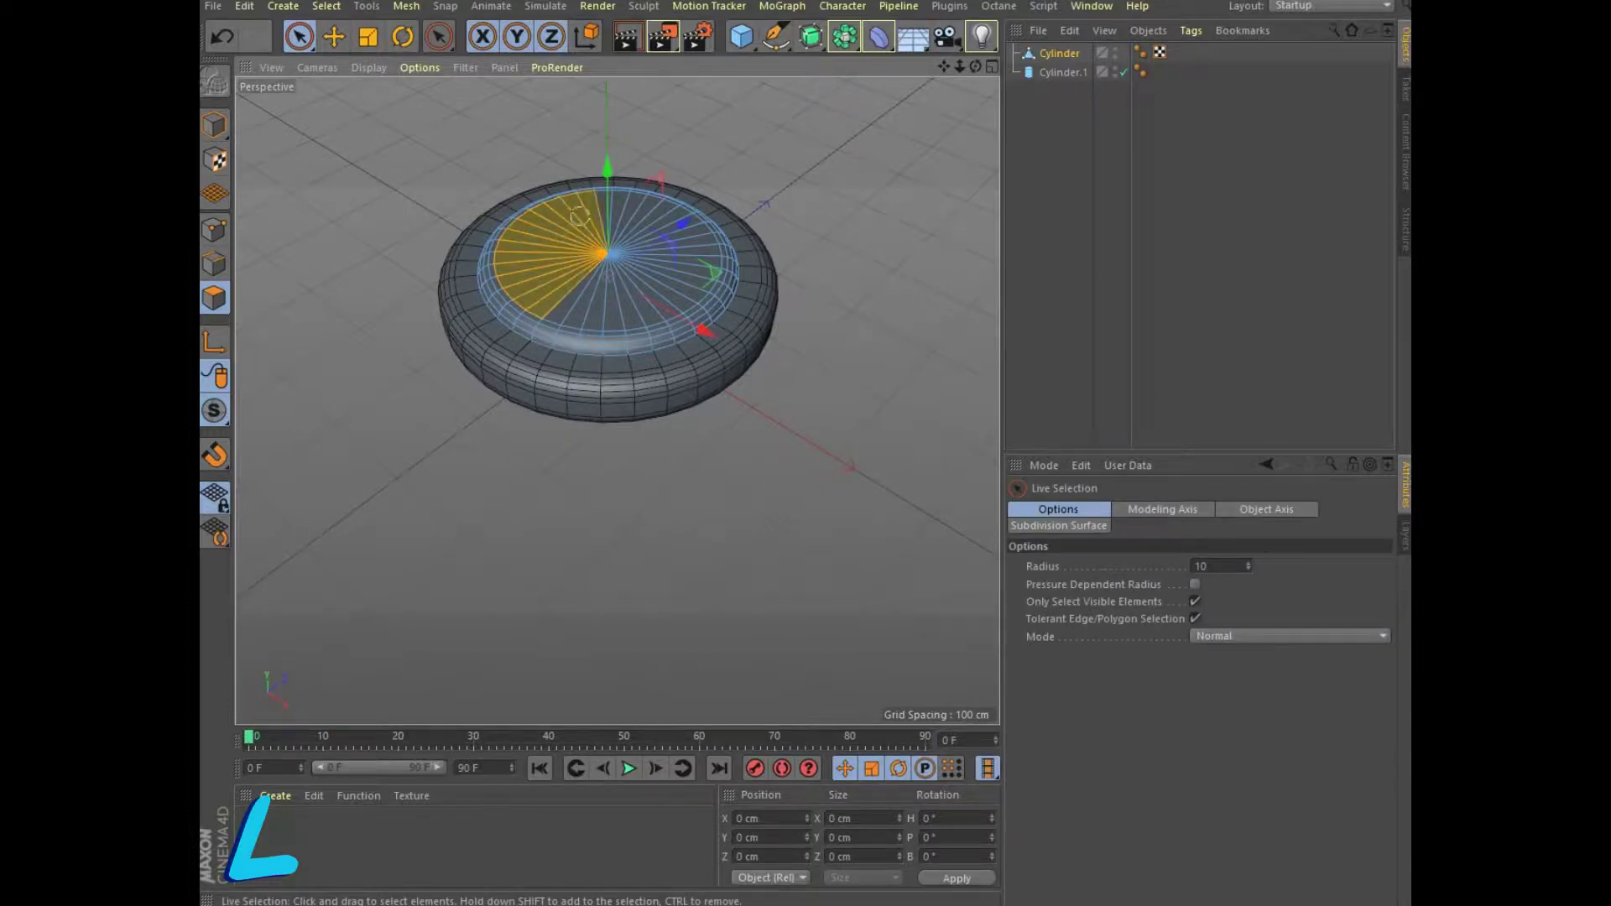
right_click(593, 277)
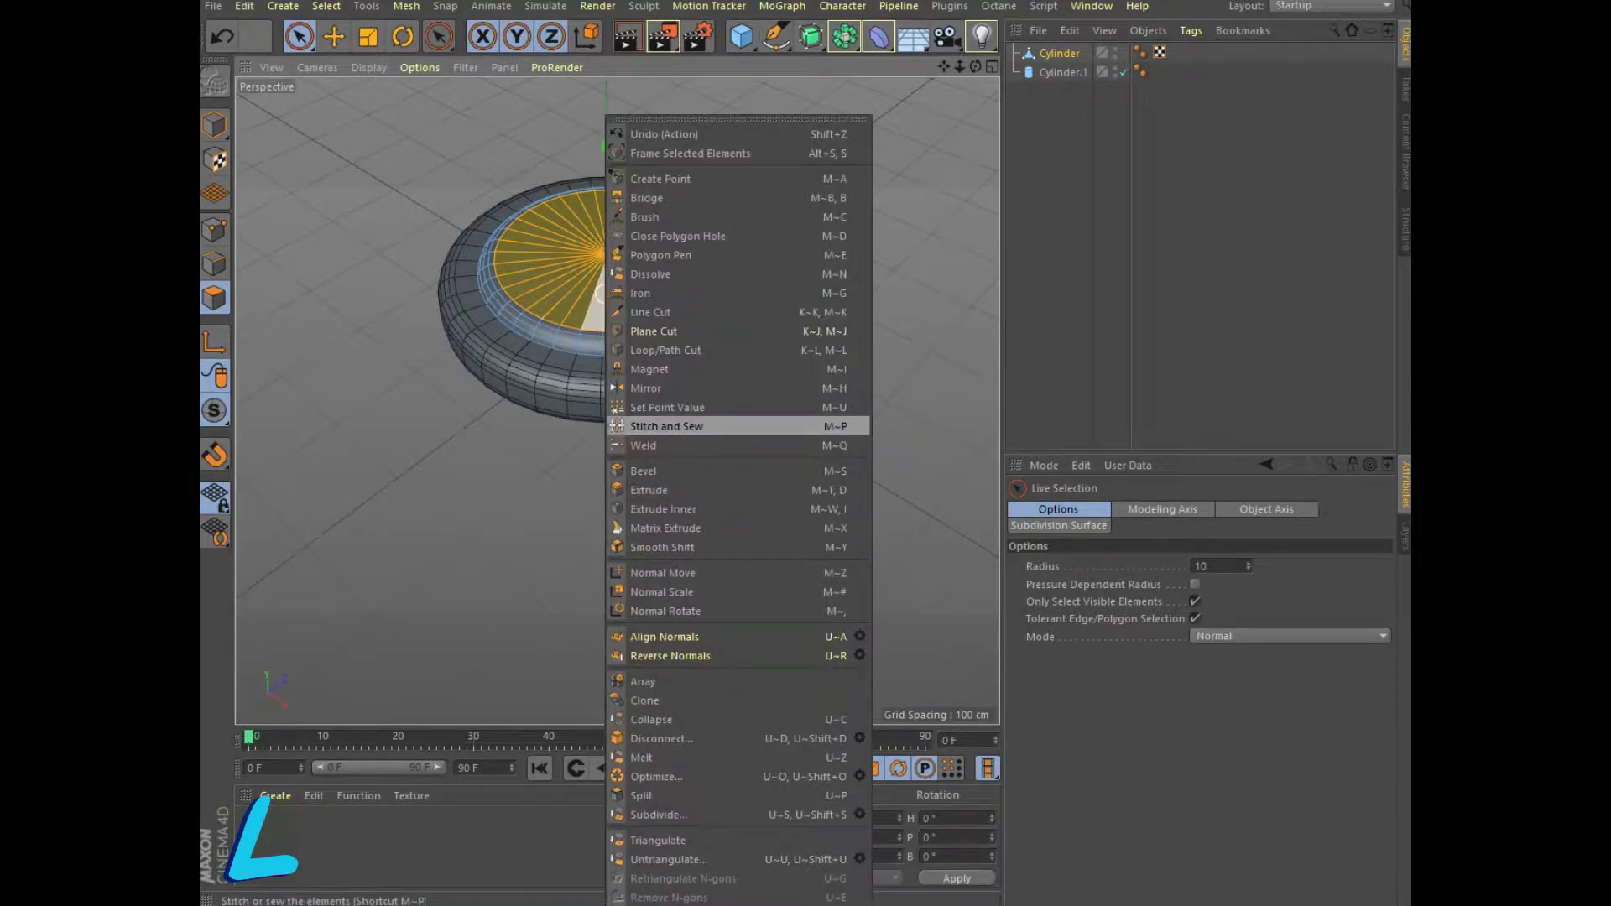
Extrude the selected top cap with a -12 cm offset, sinking it into a recess.
left_click(650, 490)
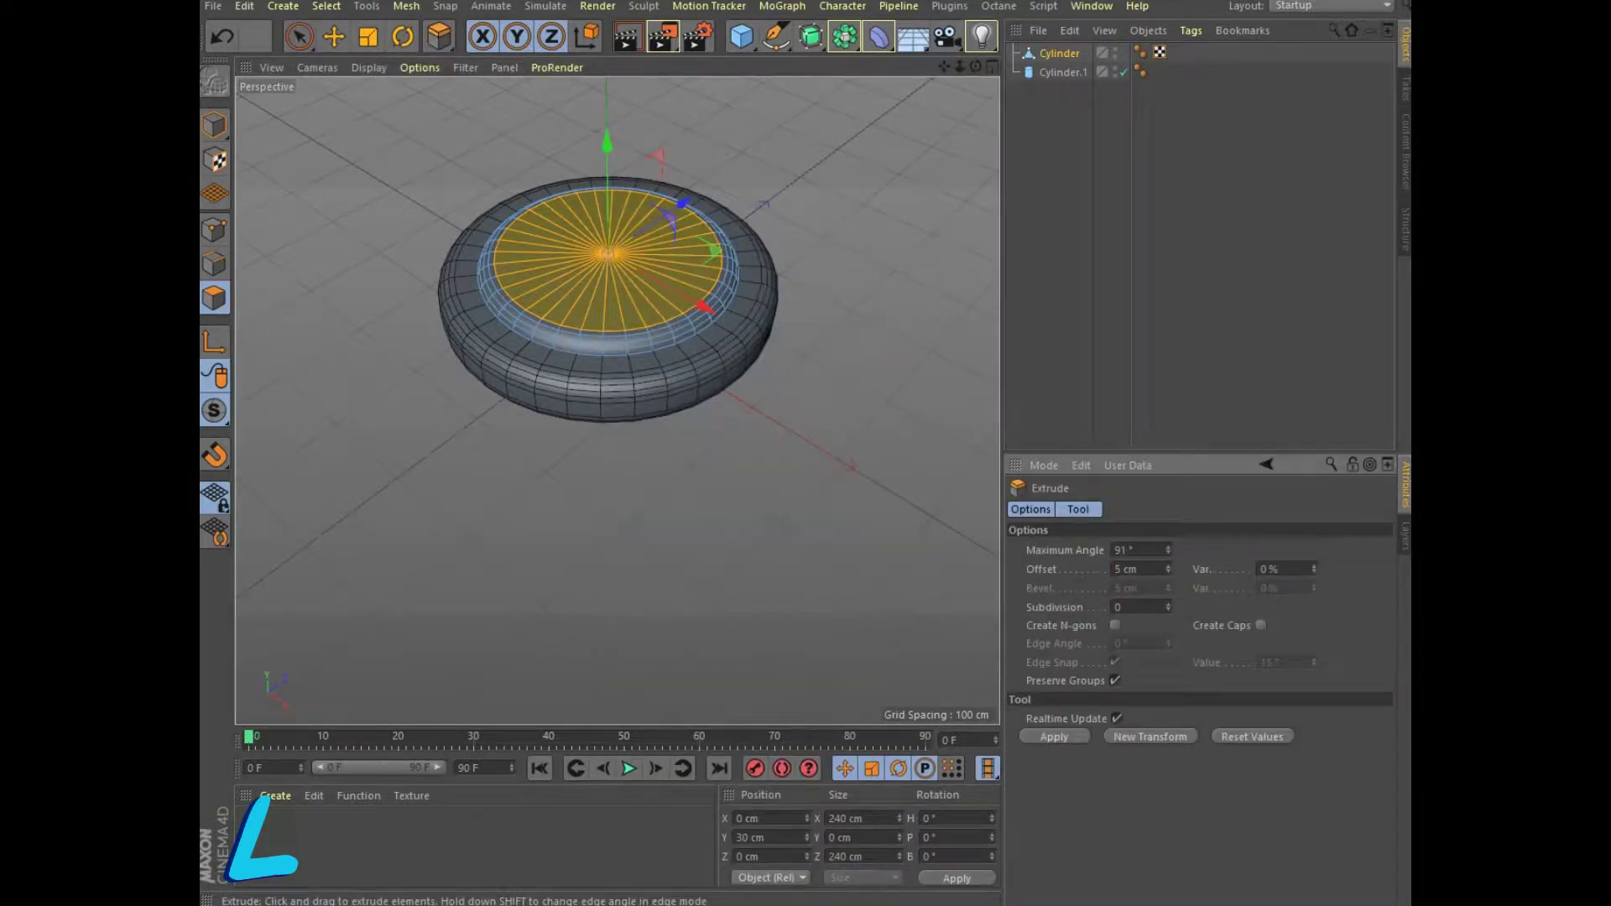
left_click(1054, 737)
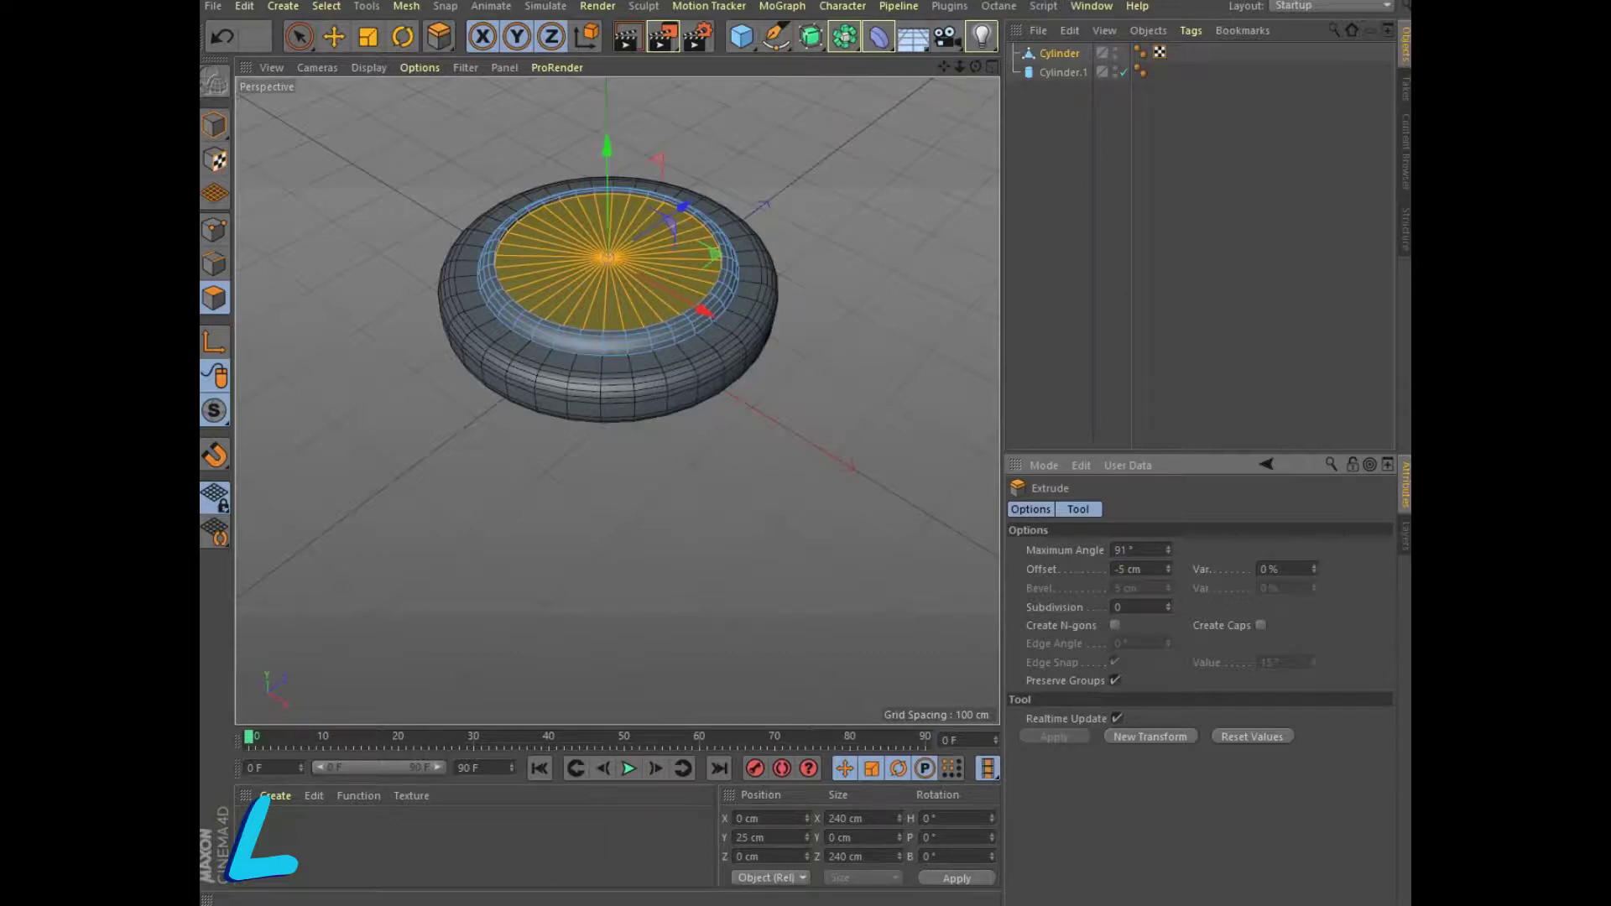
type("-10")
key("Return")
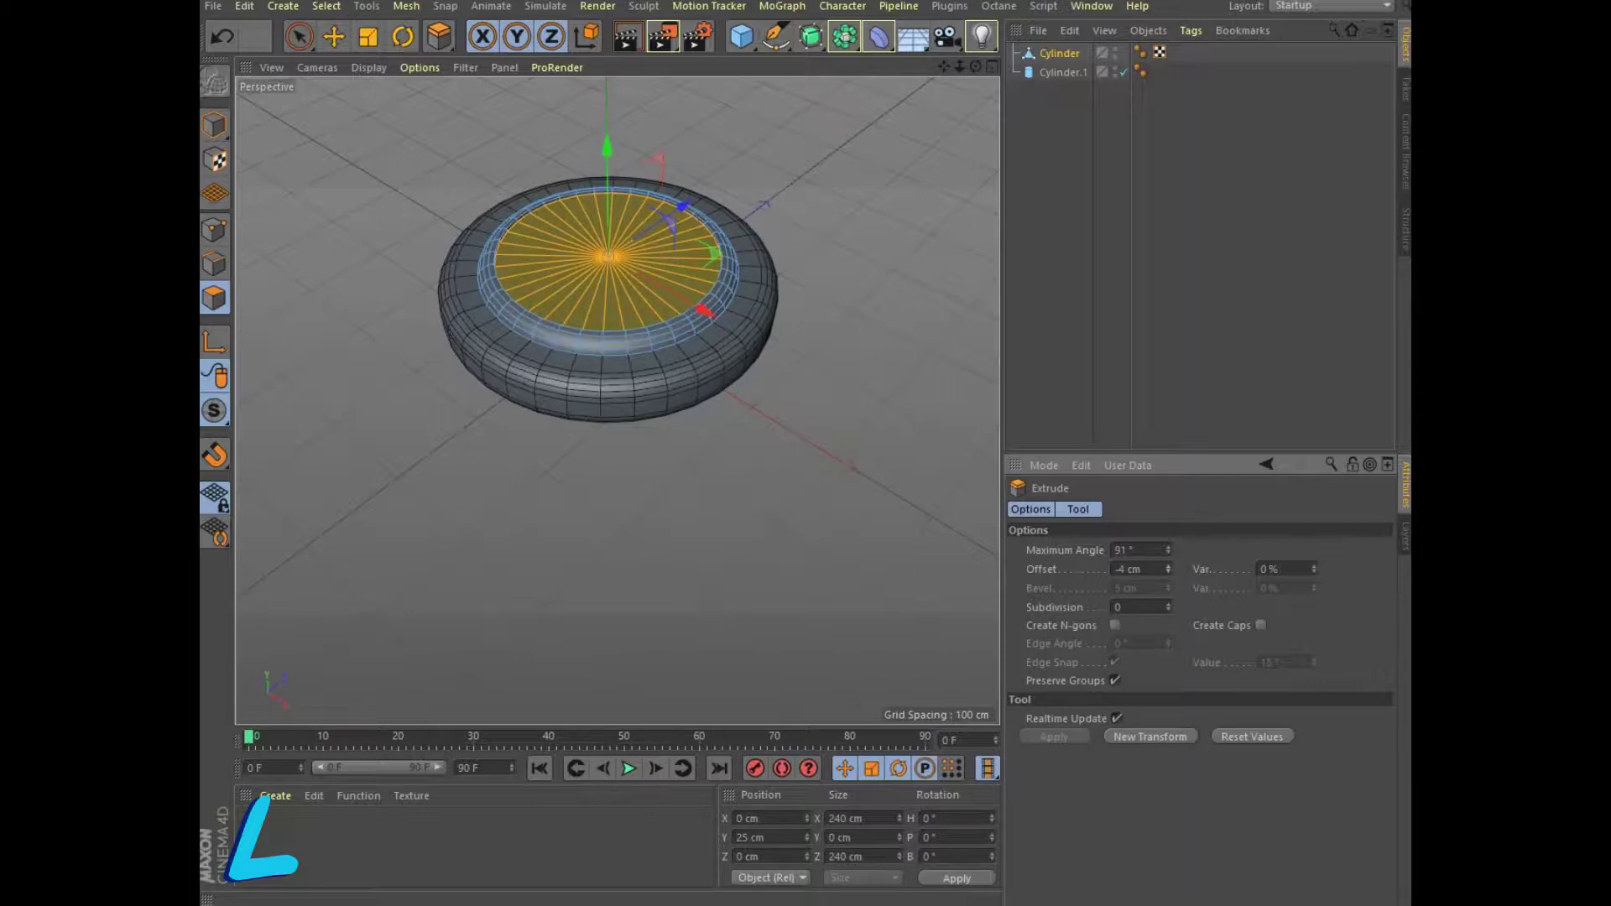
left_click_drag(587, 504, 583, 516)
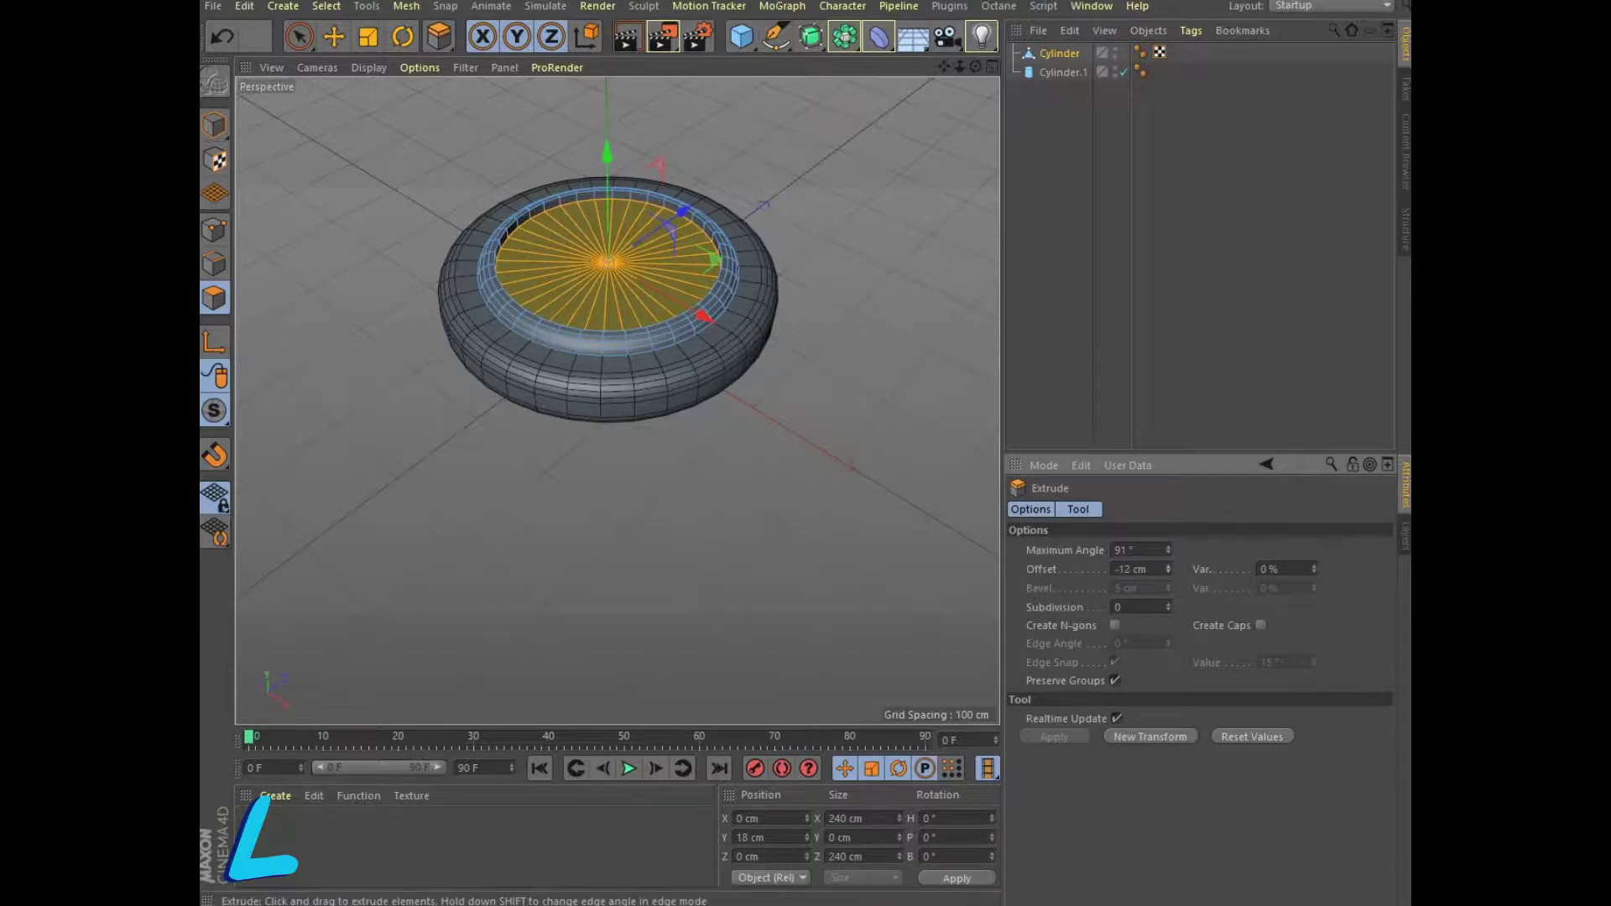
left_click_drag(619, 399, 617, 400, "alt")
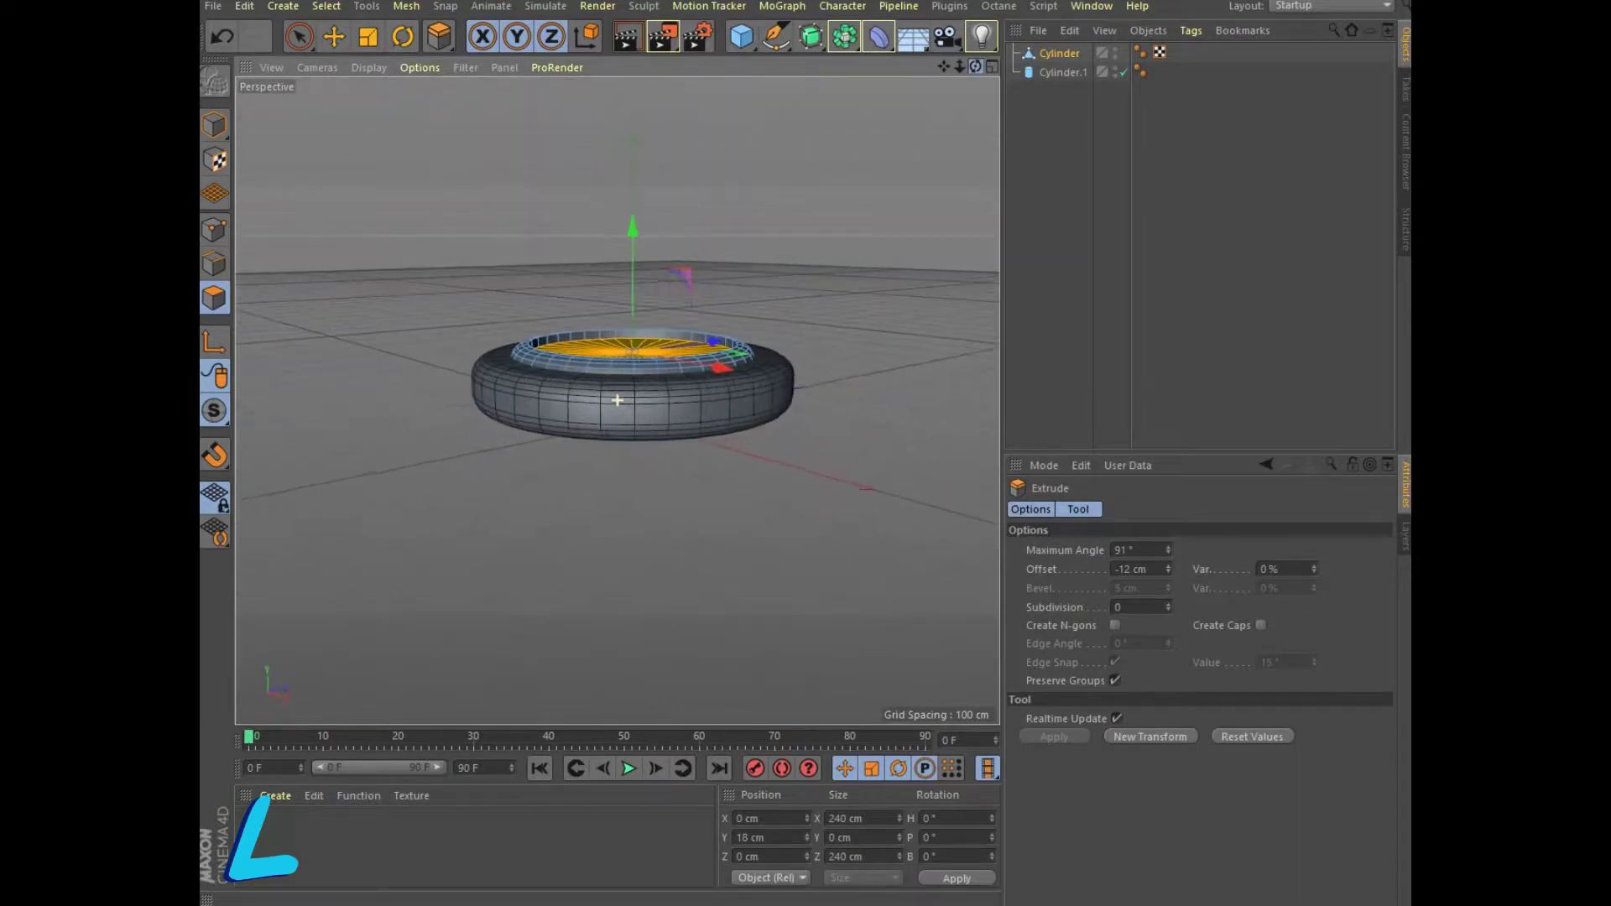
left_click_drag(617, 400, 619, 402, "alt")
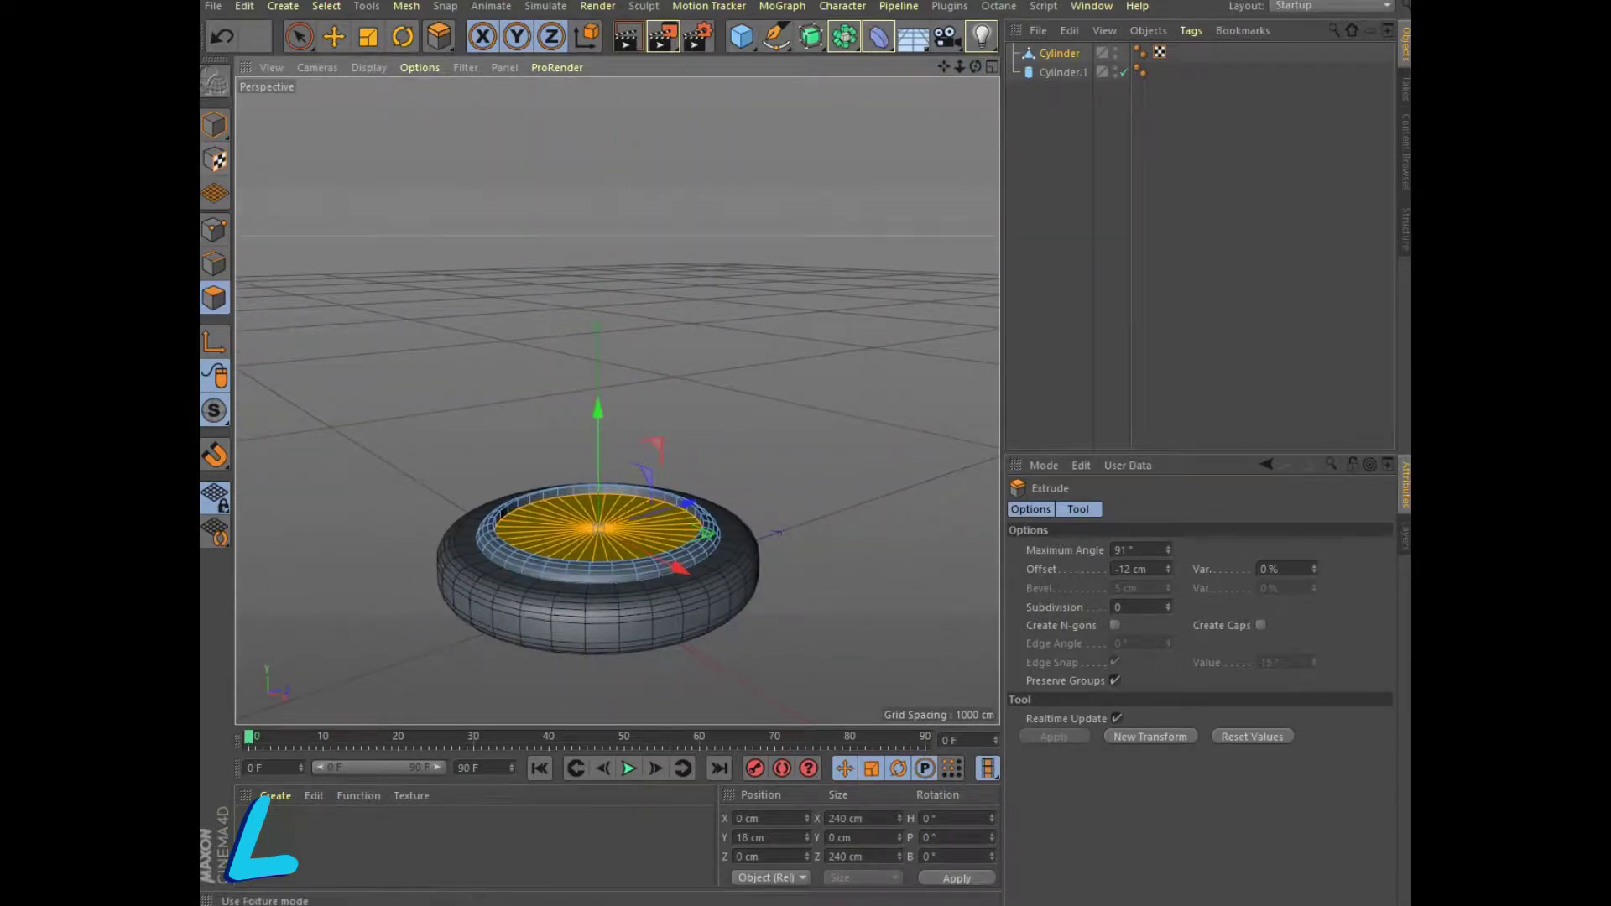
left_click(545, 6)
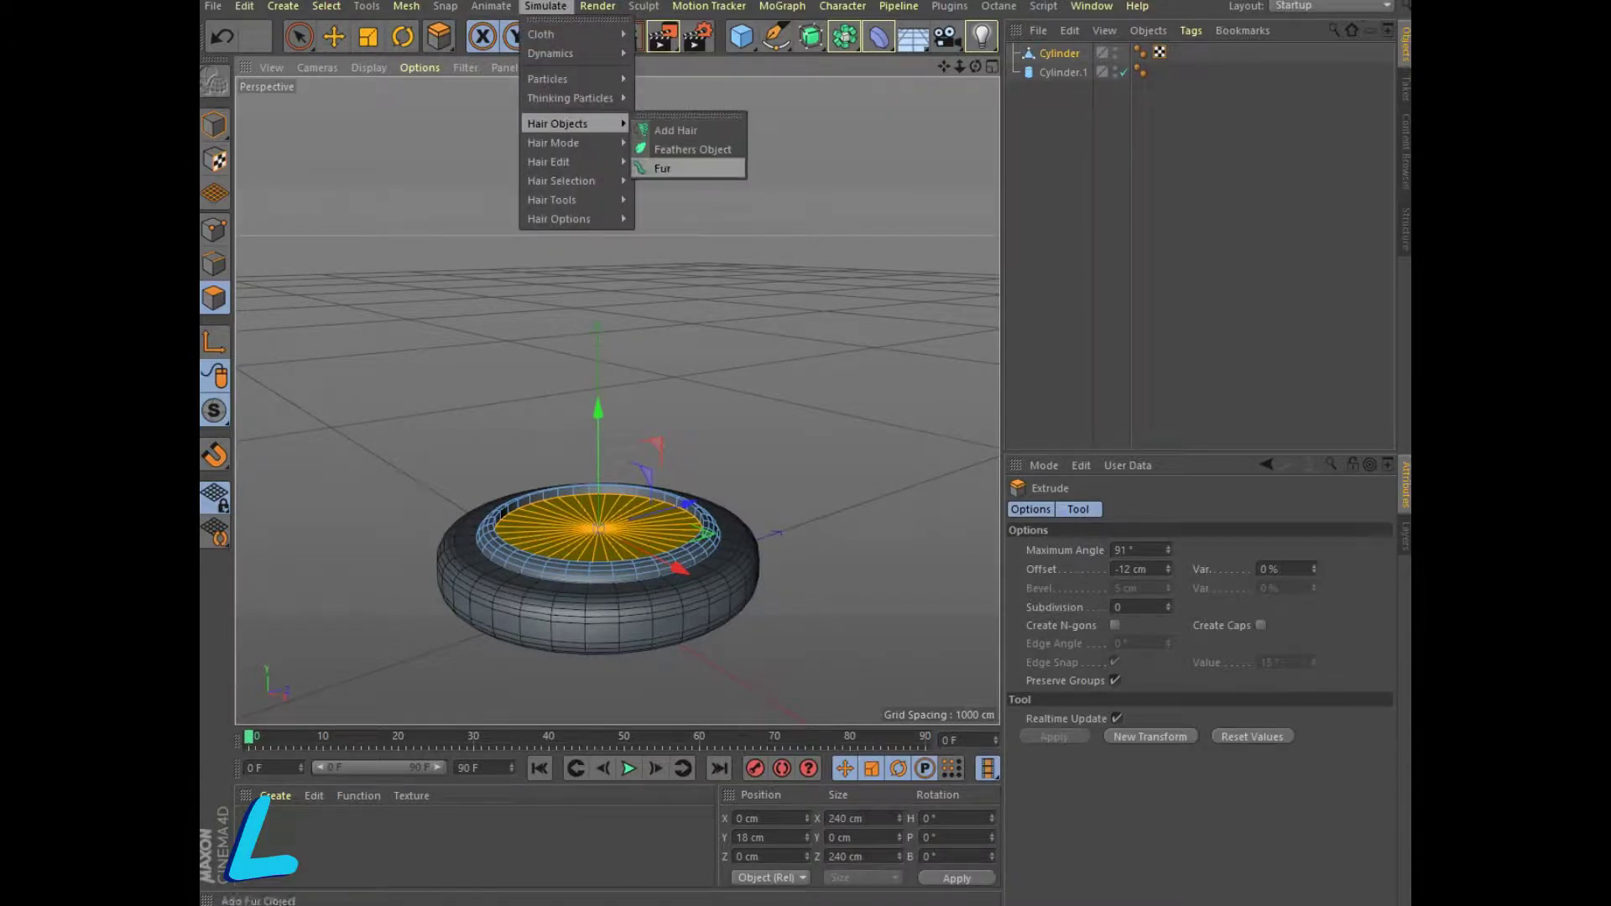
Add a Fur object to the recessed cap and render a preview.
left_click(662, 169)
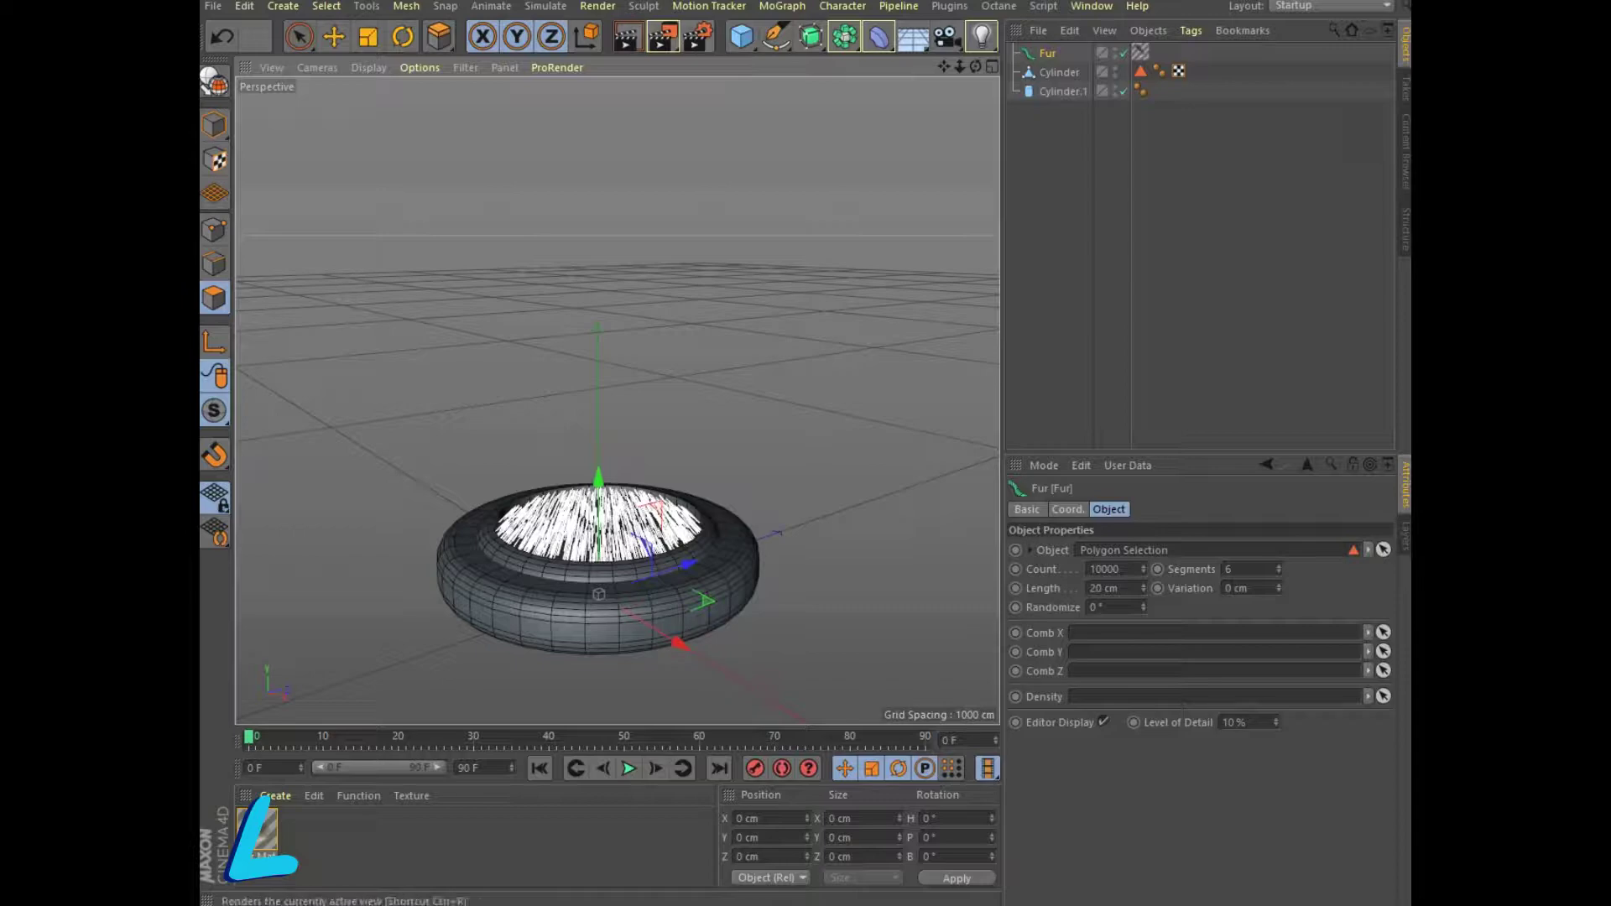
left_click(627, 36)
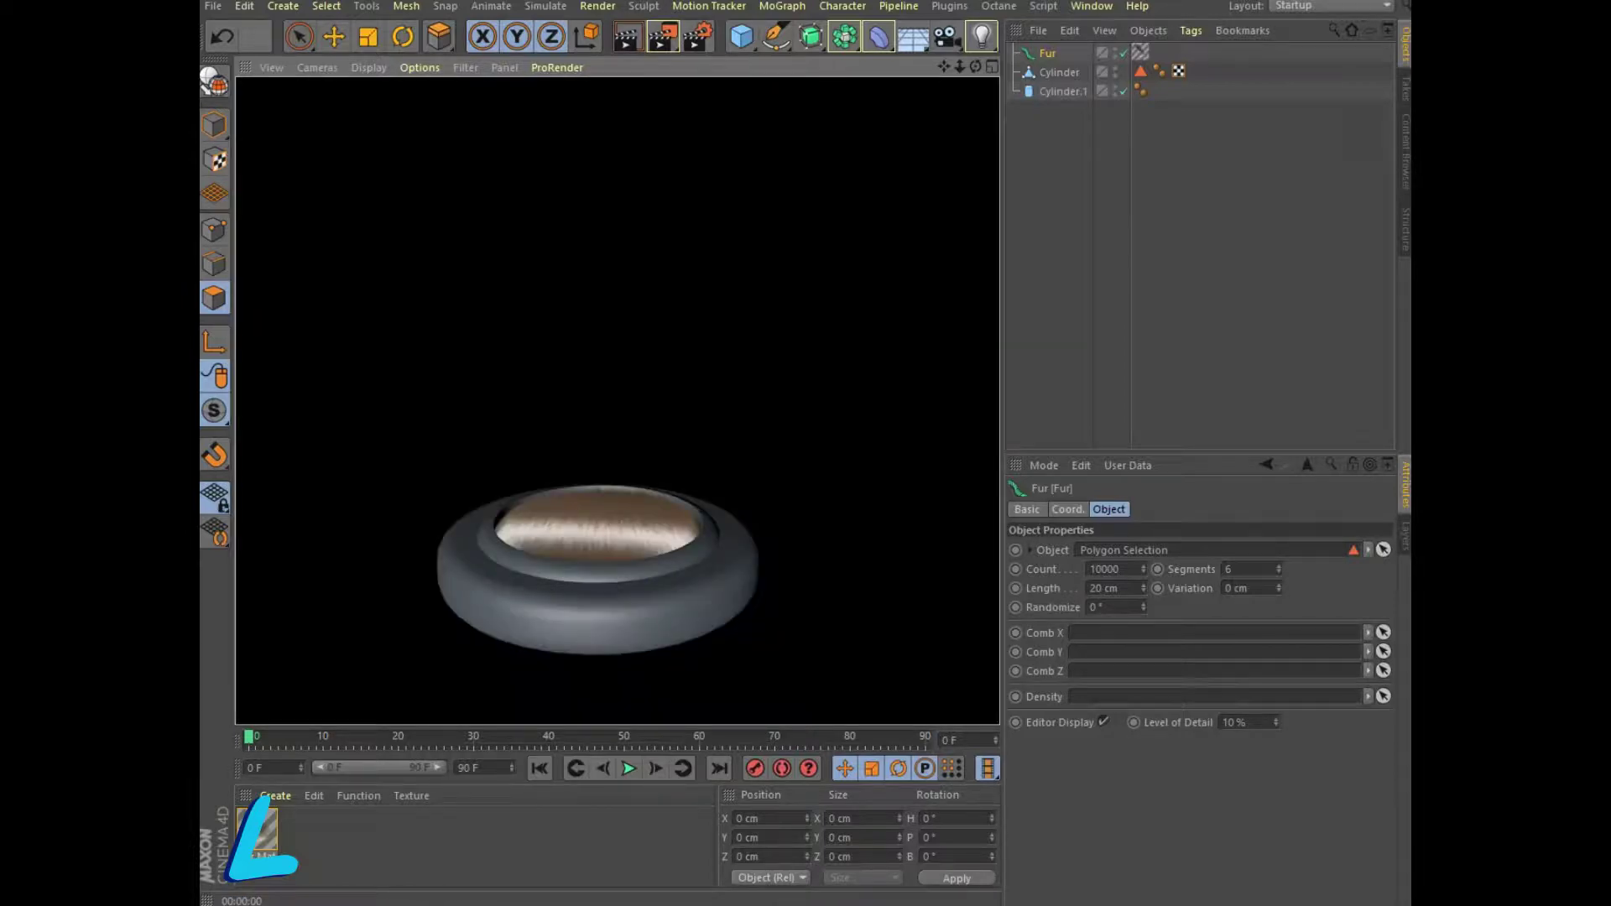
scroll(870, 345, "up", 3)
left_click_drag(870, 345, 872, 346, "alt")
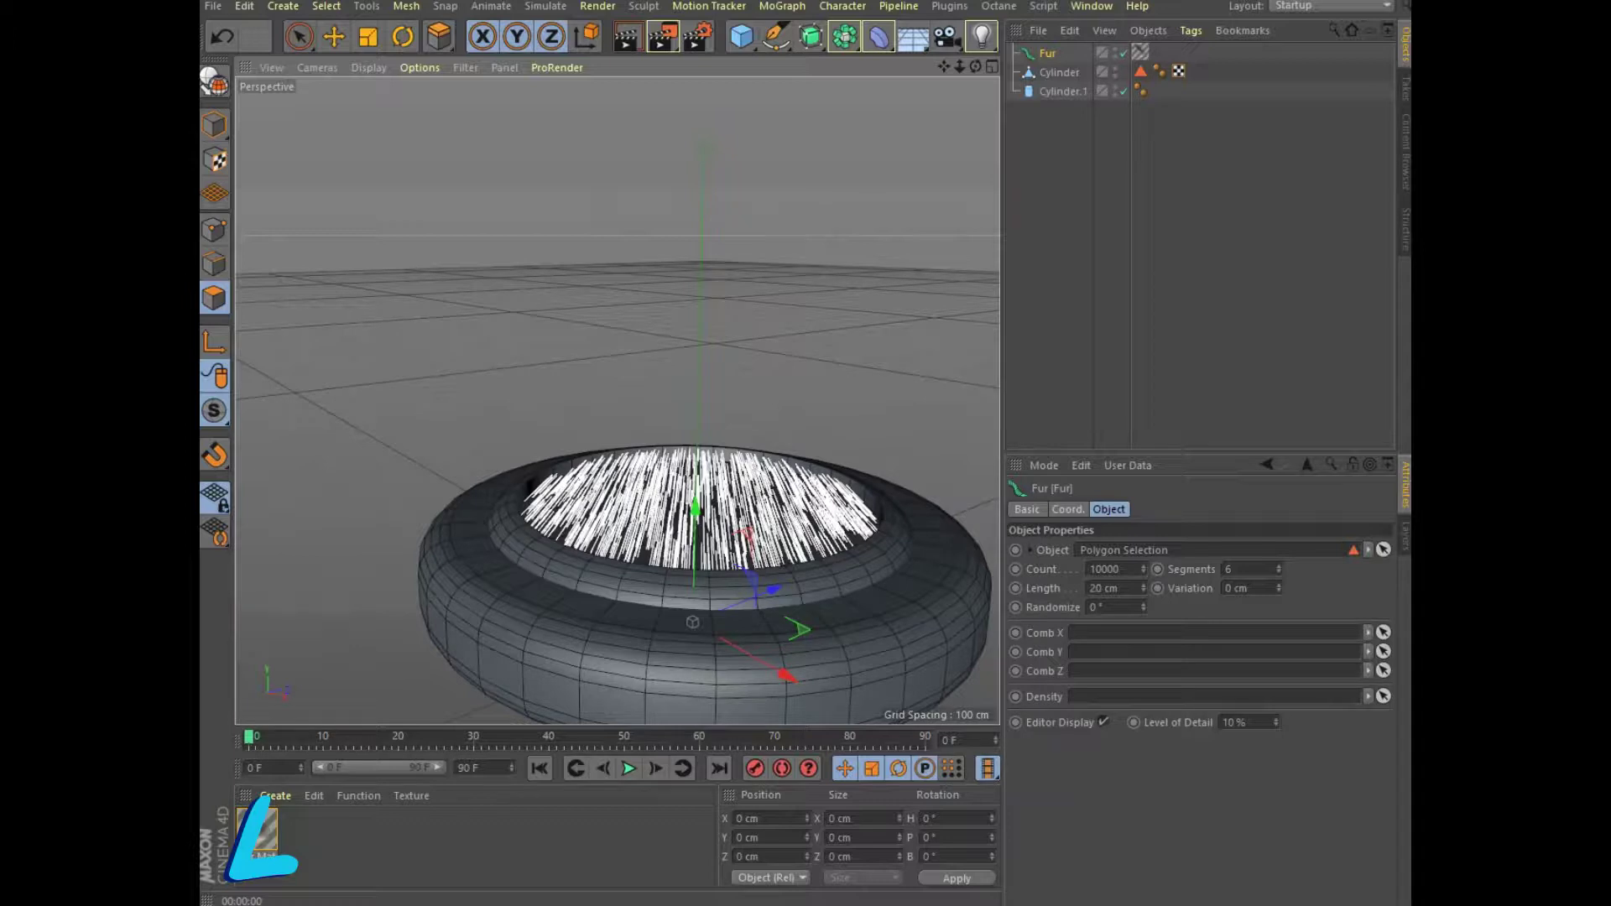
Set fur Variation to 112 cm and Randomize to 45°, rendering to check.
mouse_move(1278, 588)
left_mouse_down()
mouse_move(1278, 545)
mouse_move(1277, 571)
left_mouse_up()
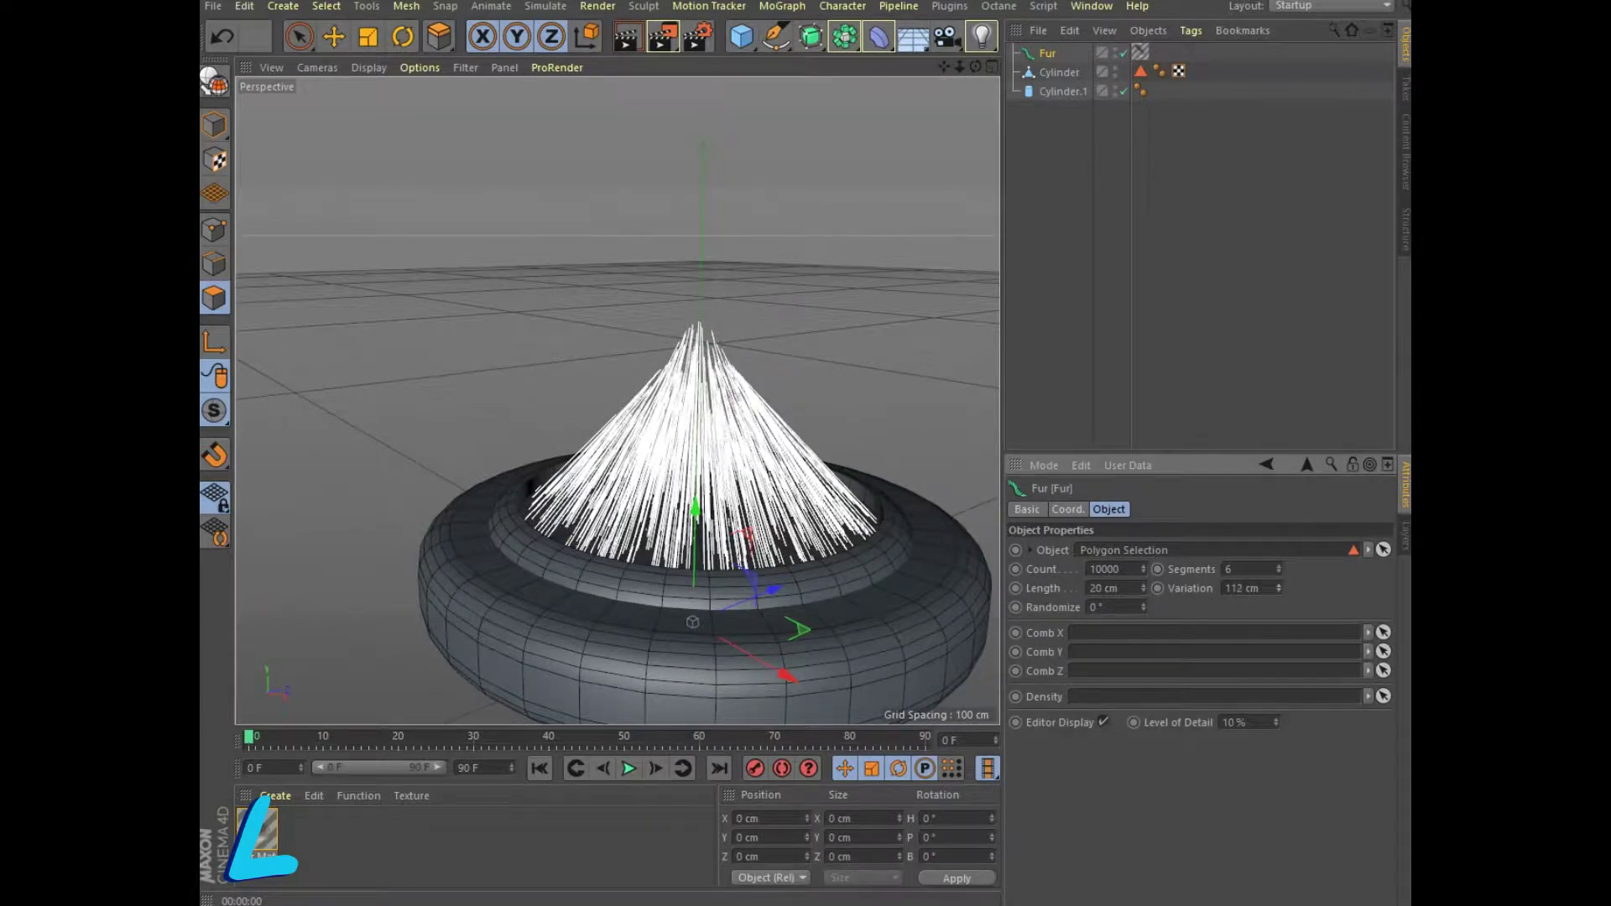
left_click(625, 37)
left_click(214, 124)
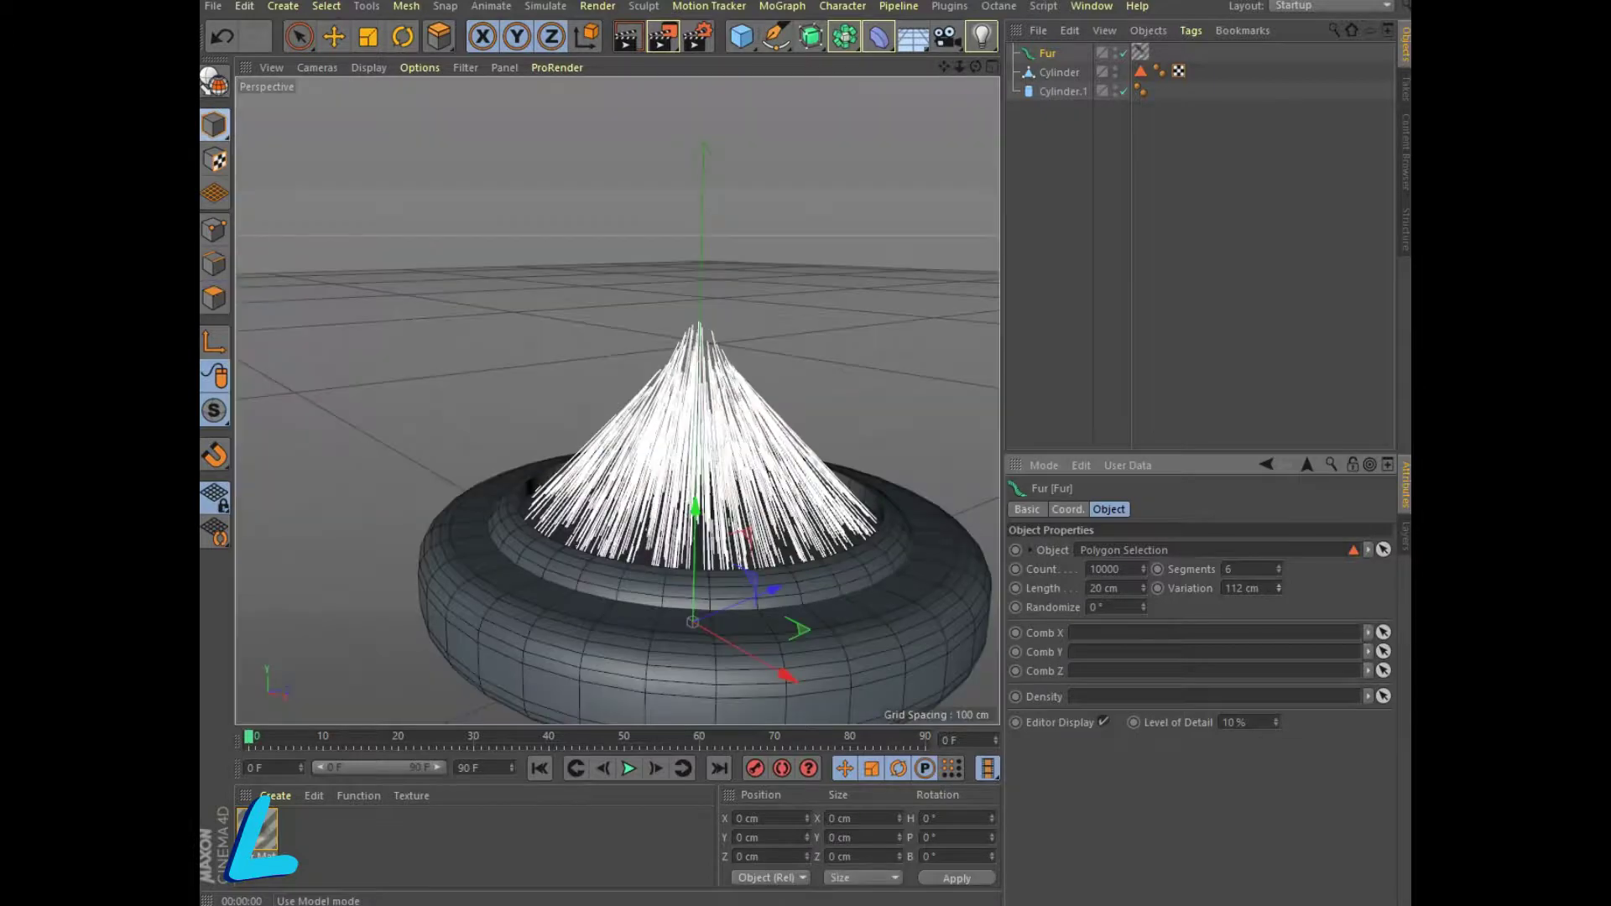
mouse_move(1143, 606)
left_mouse_down()
mouse_move(1142, 578)
mouse_move(1143, 602)
left_mouse_up()
left_click(627, 36)
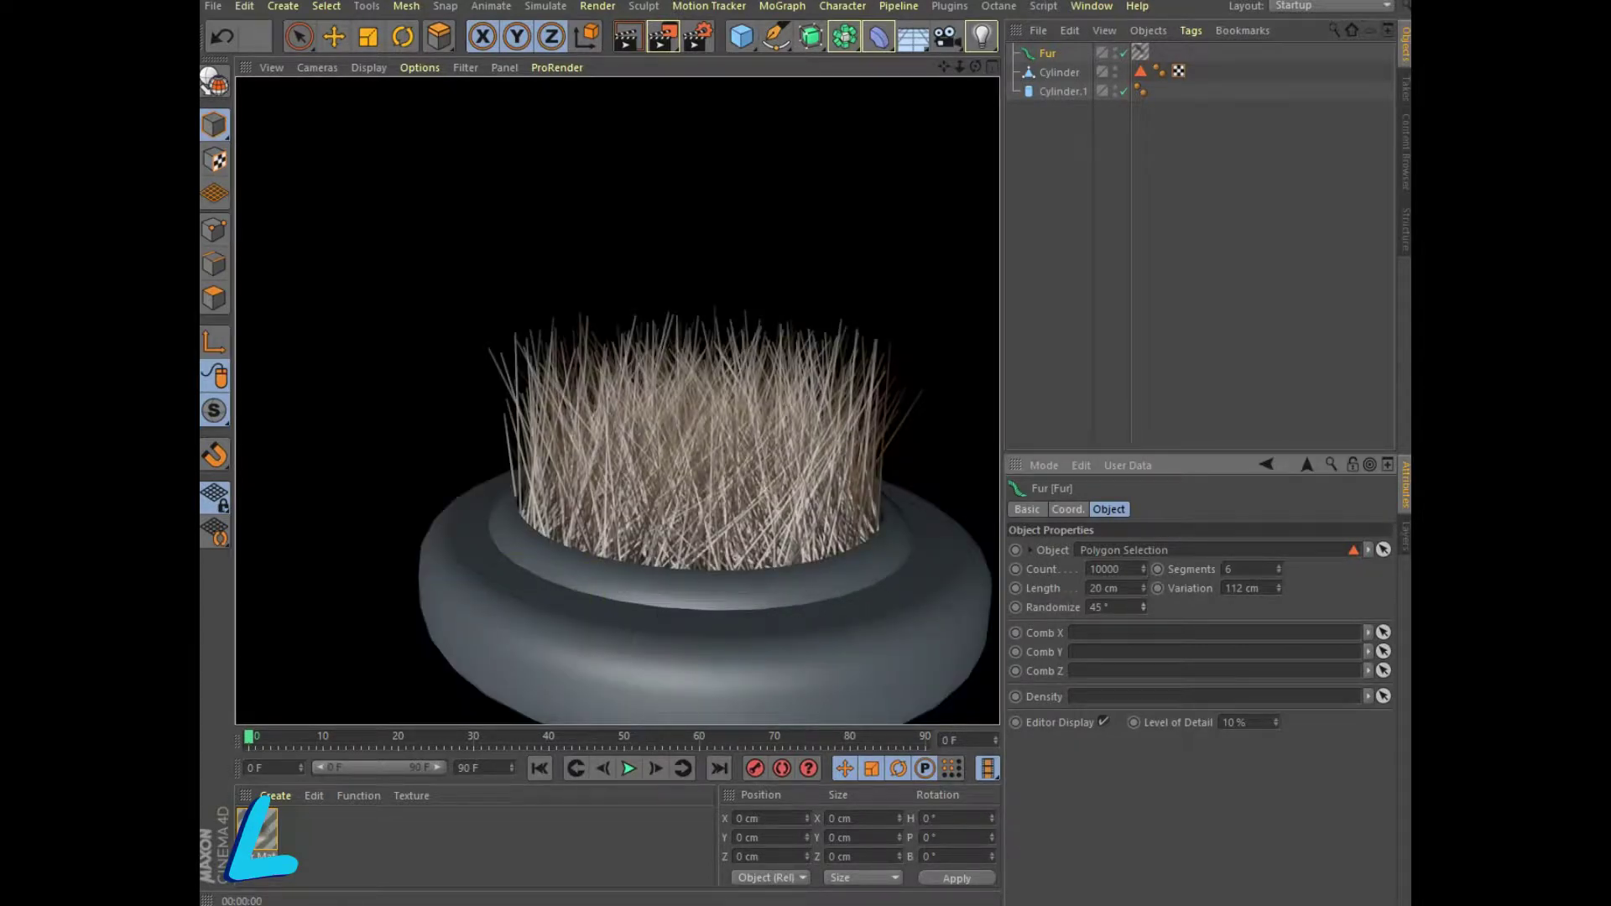
Set the Fur Mat's root gradient colour to green: hue 119, saturation 65%, value 47%.
double_click(256, 828)
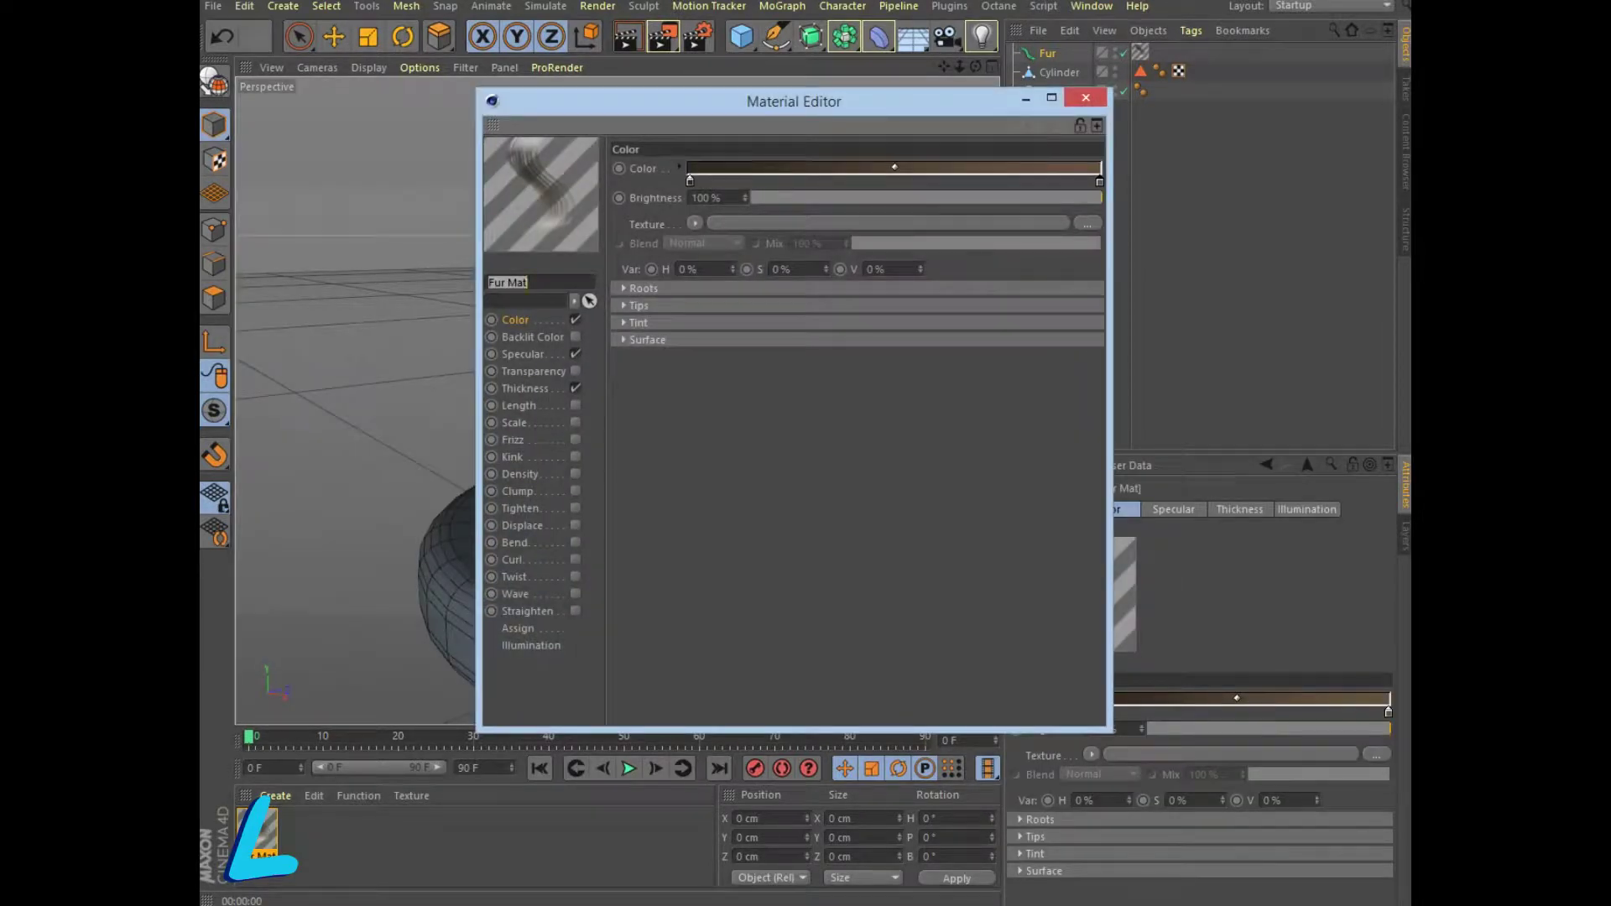
double_click(690, 179)
type("119")
key("Return")
type("47")
key("Return")
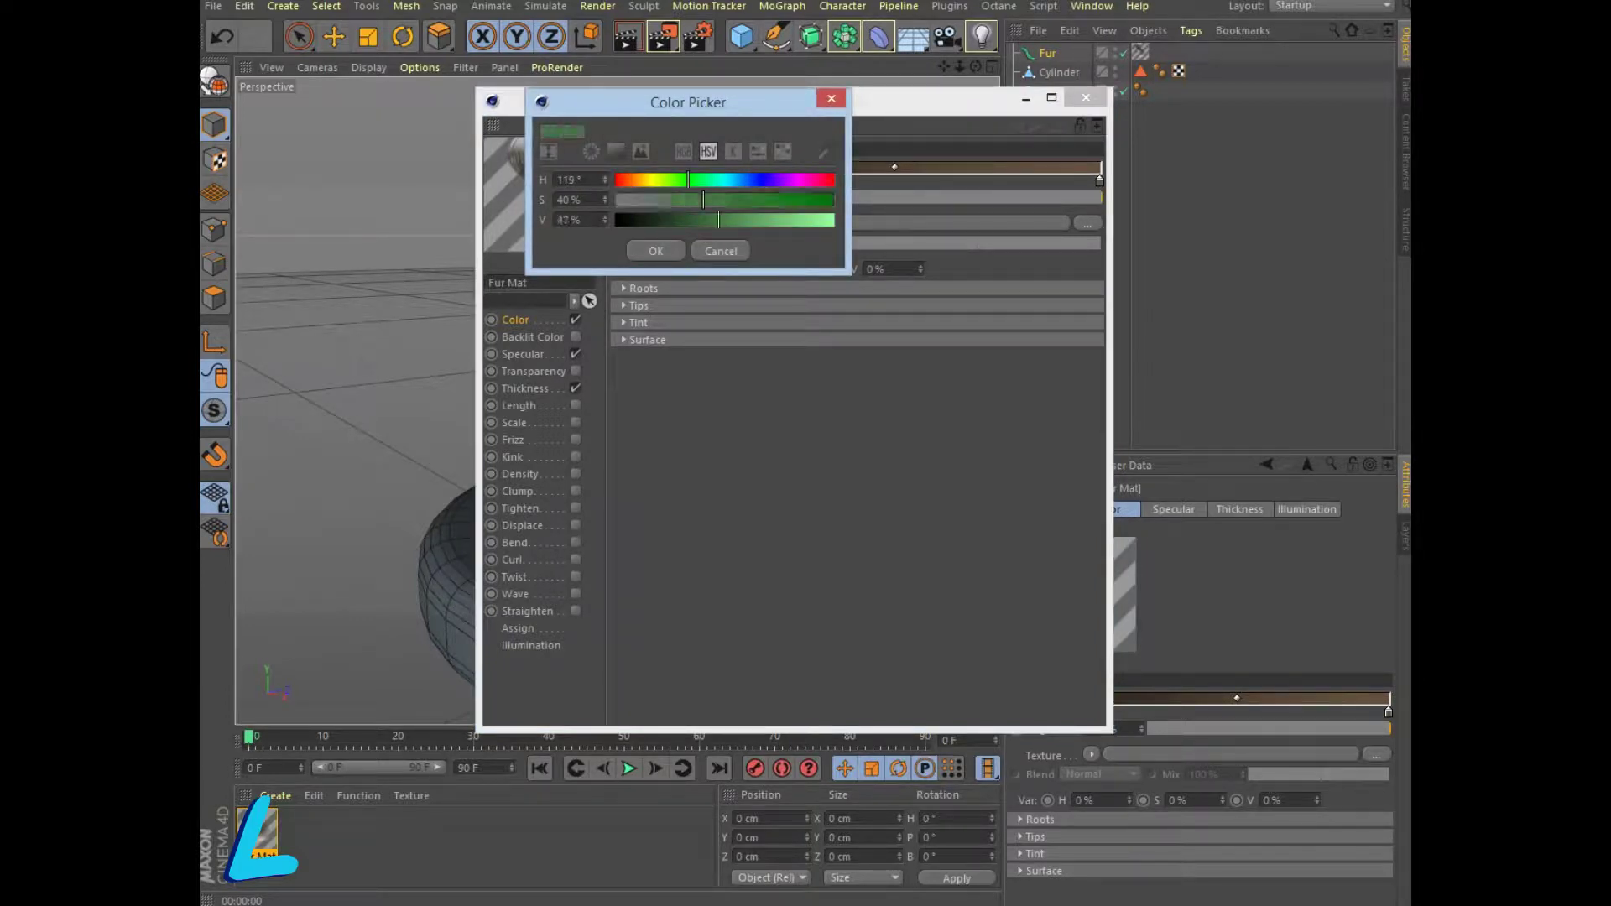
type("65")
key("Return")
left_click(655, 251)
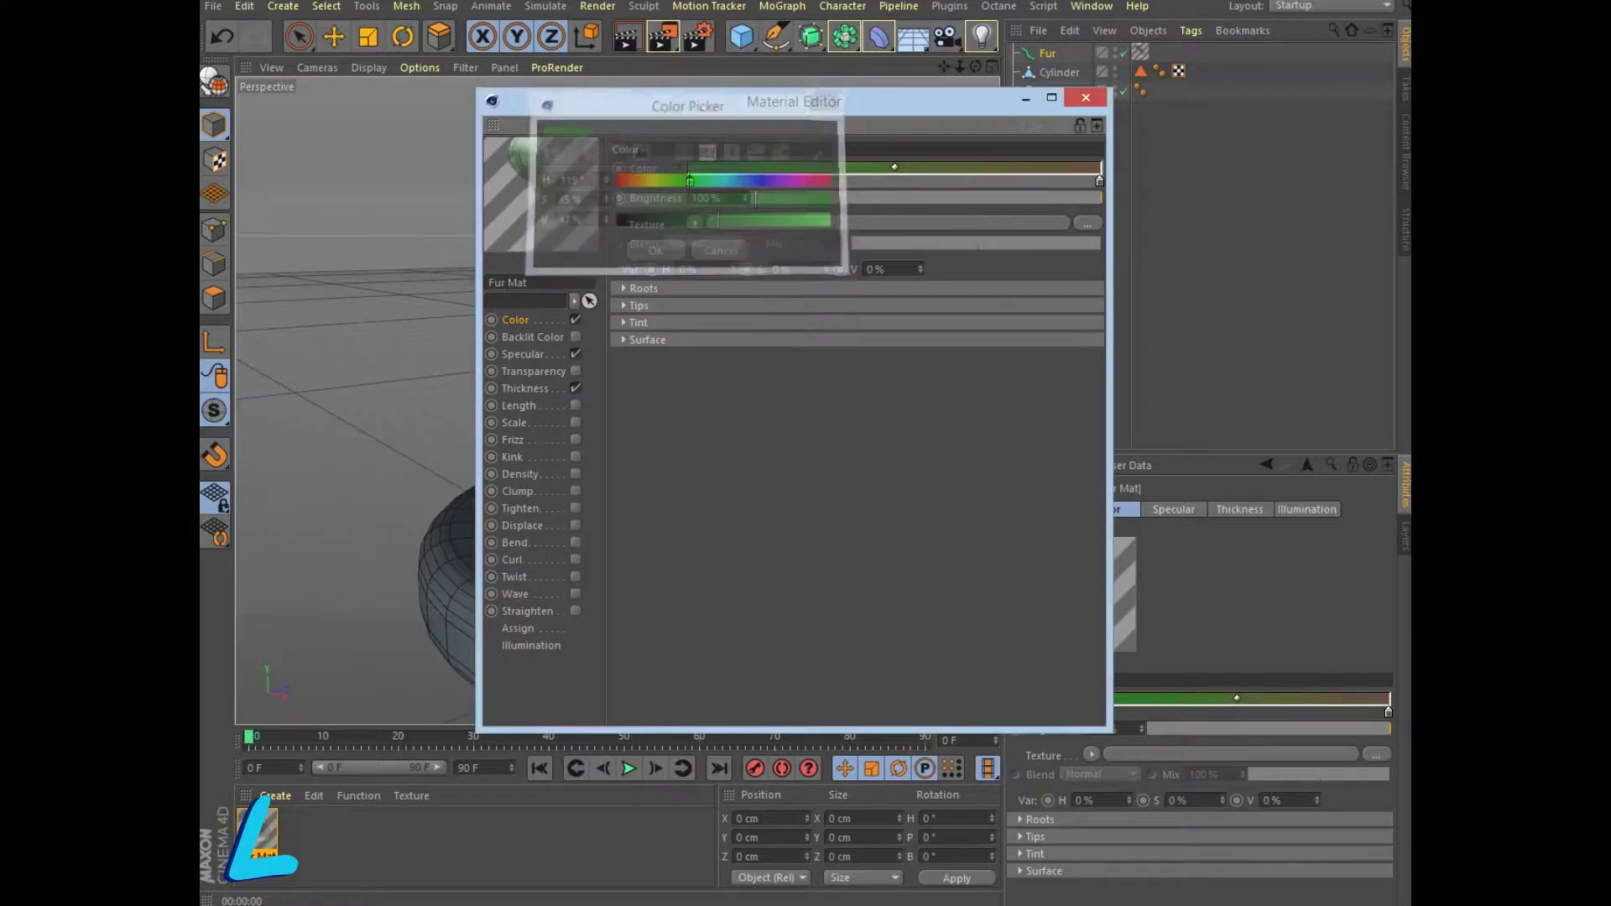
Set the gradient's tip colour to bright green: hue 121, saturation 83%, value 80%.
double_click(1099, 181)
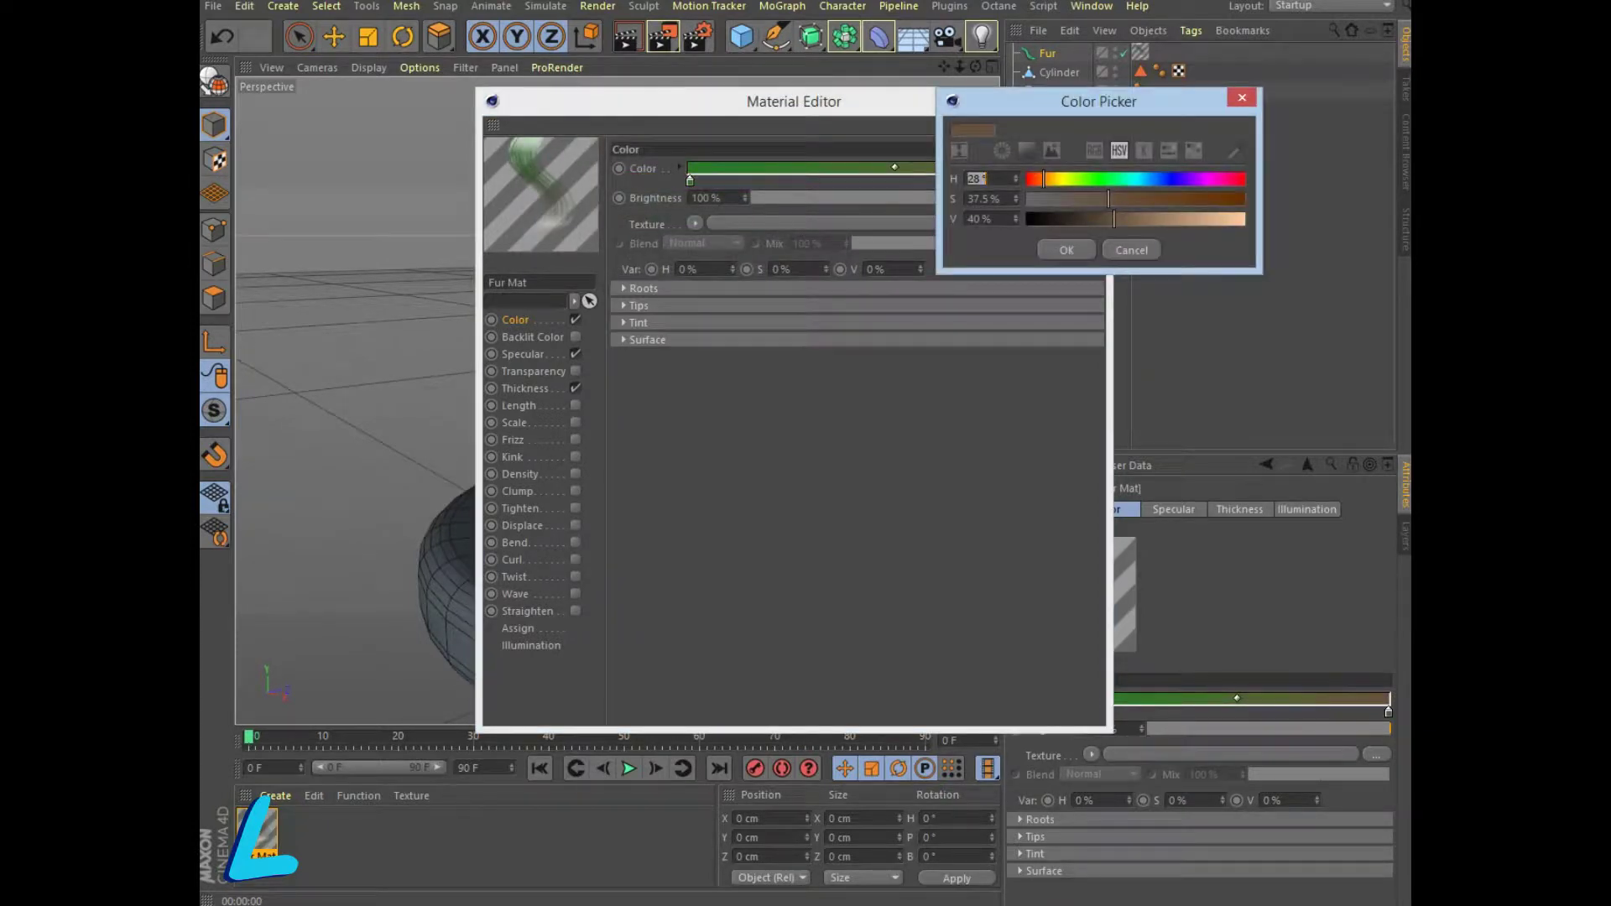
type("121")
key("Tab")
type("83")
key("Tab")
type("80")
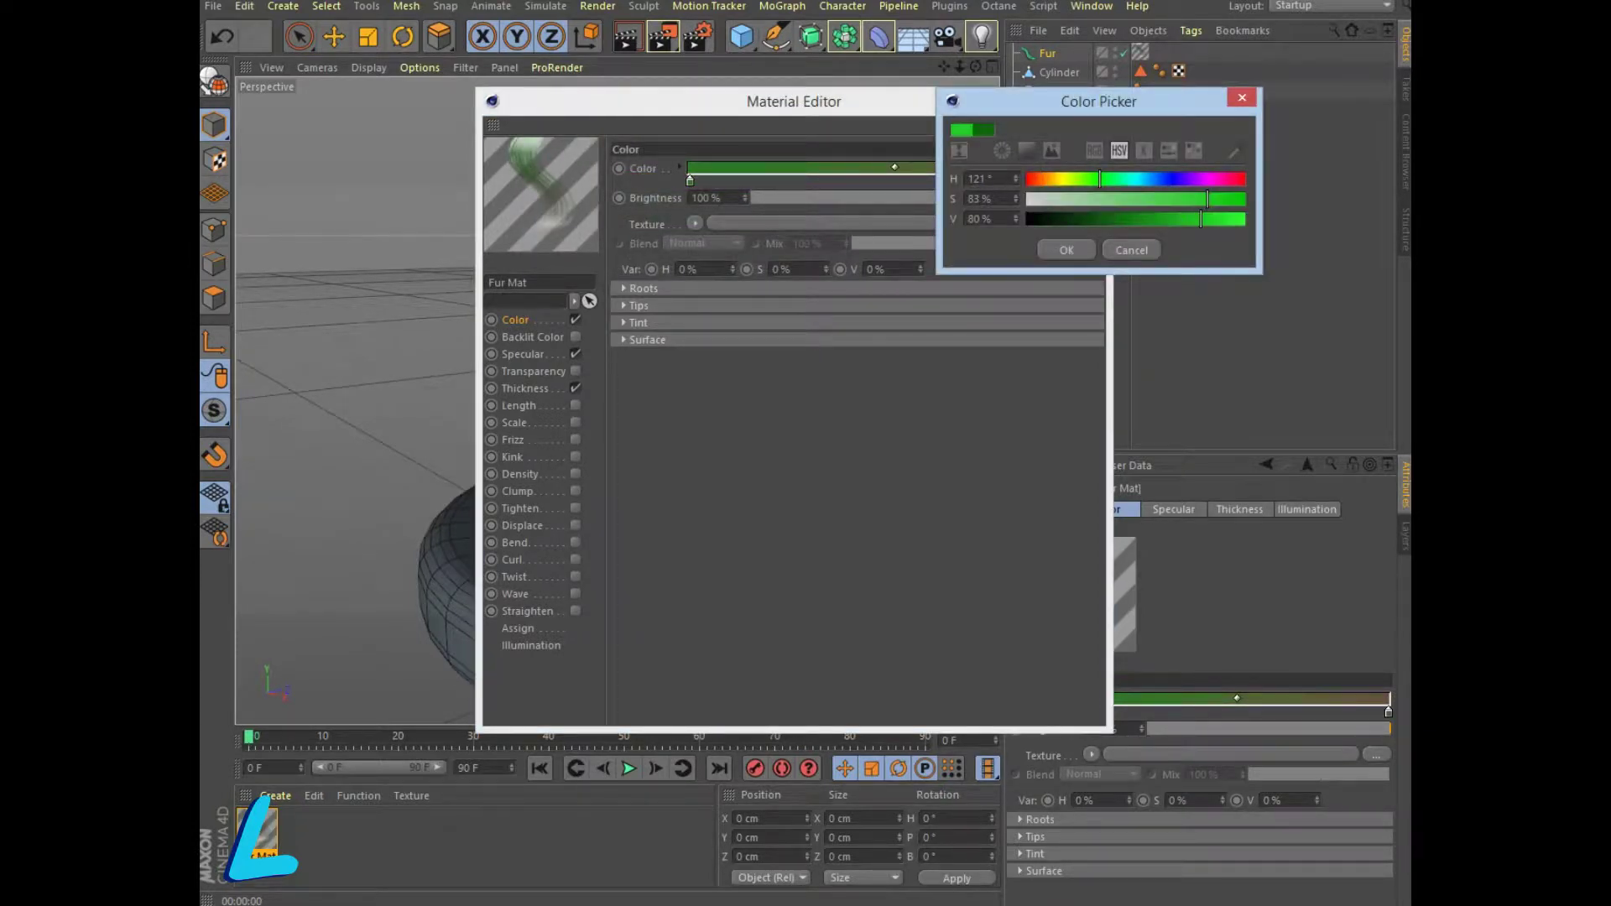
key("Return")
key("Return")
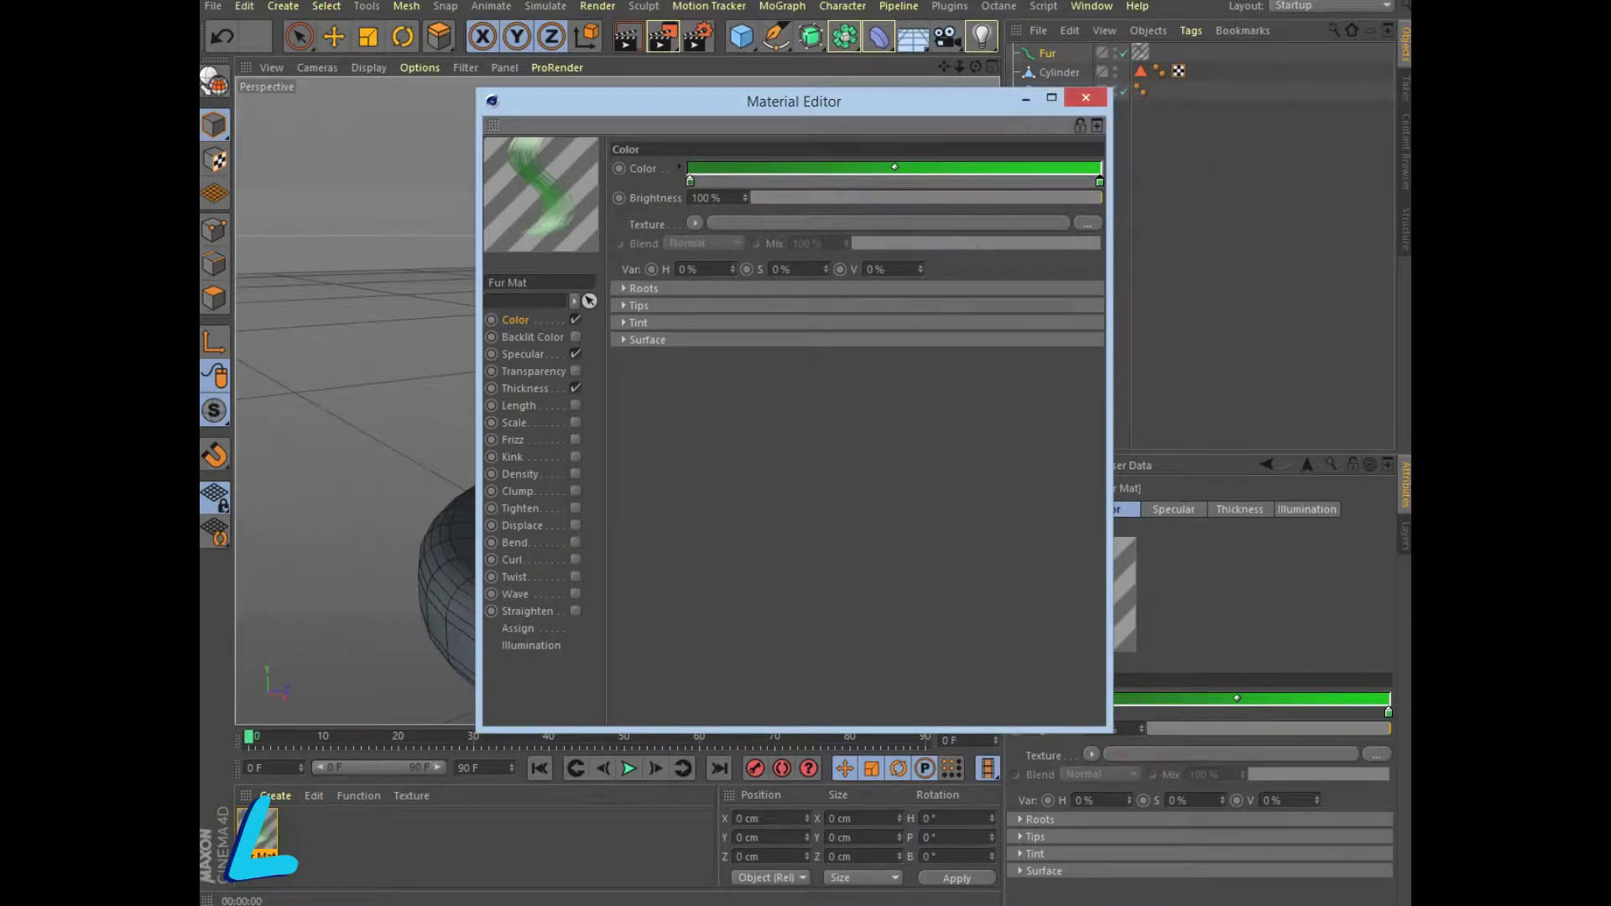
Enable Frizz on the fur material and render to see the grass.
left_click(575, 439)
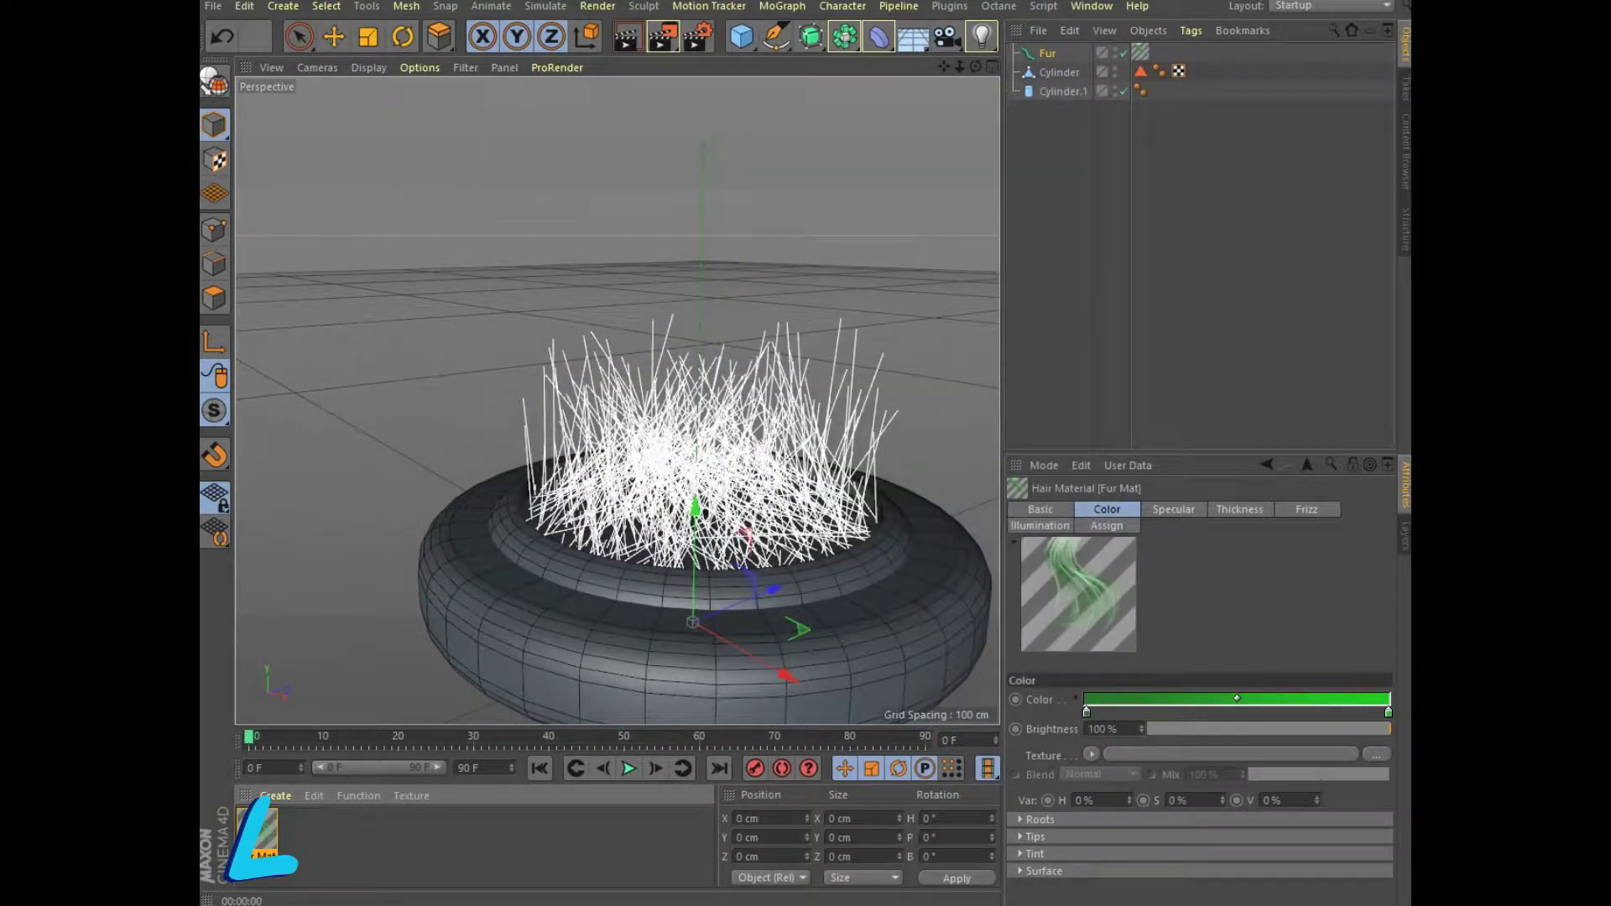
left_click(625, 36)
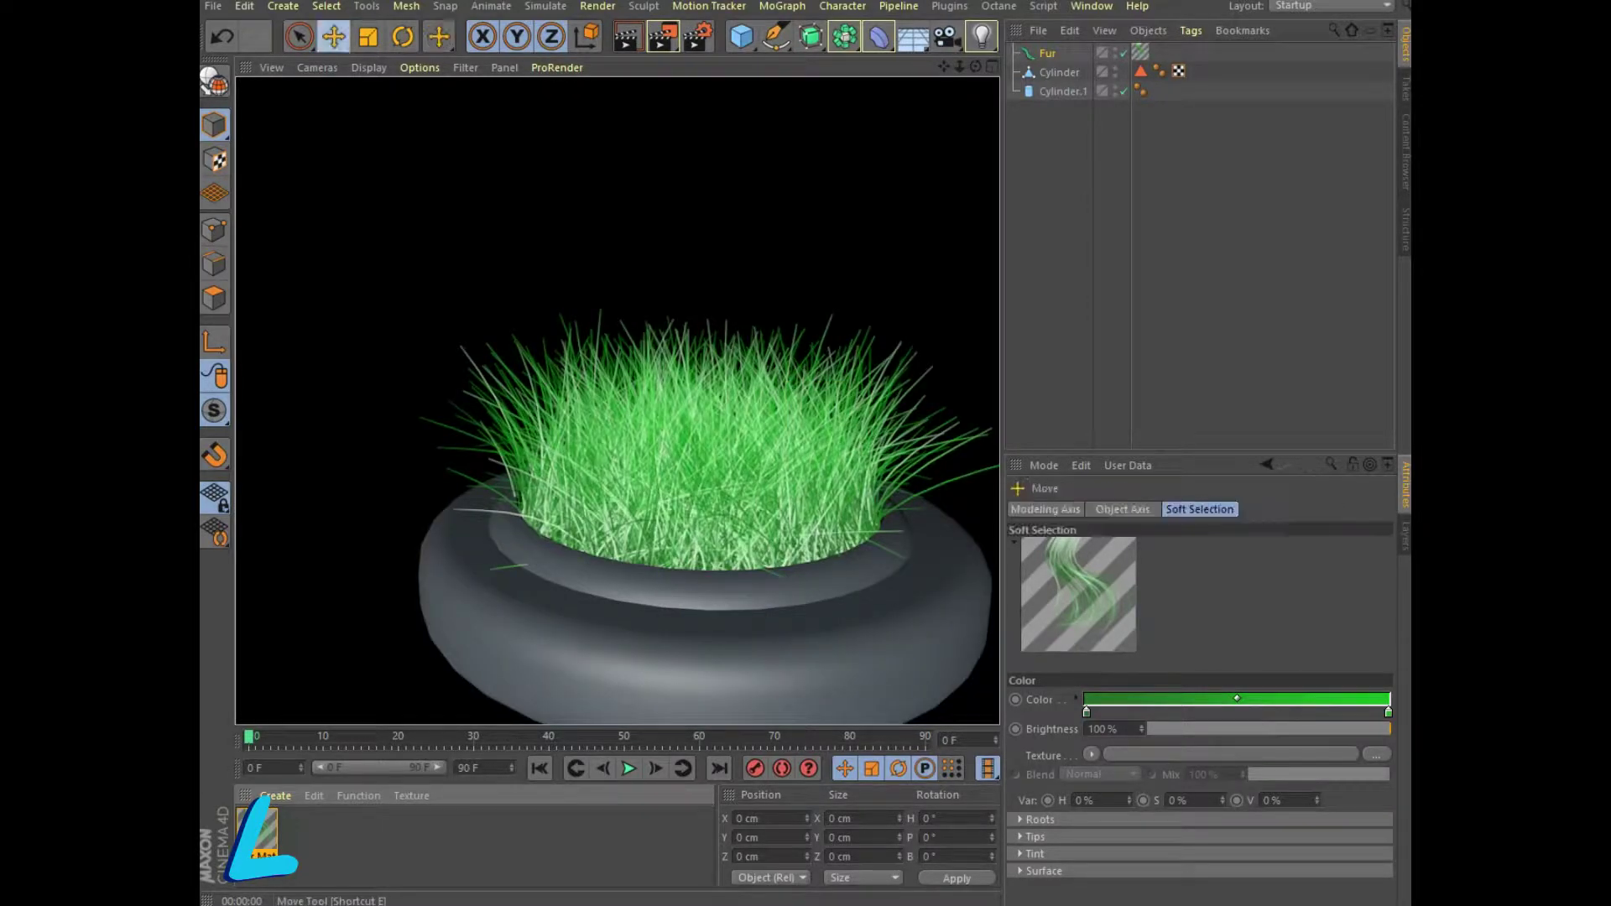
left_click(333, 37)
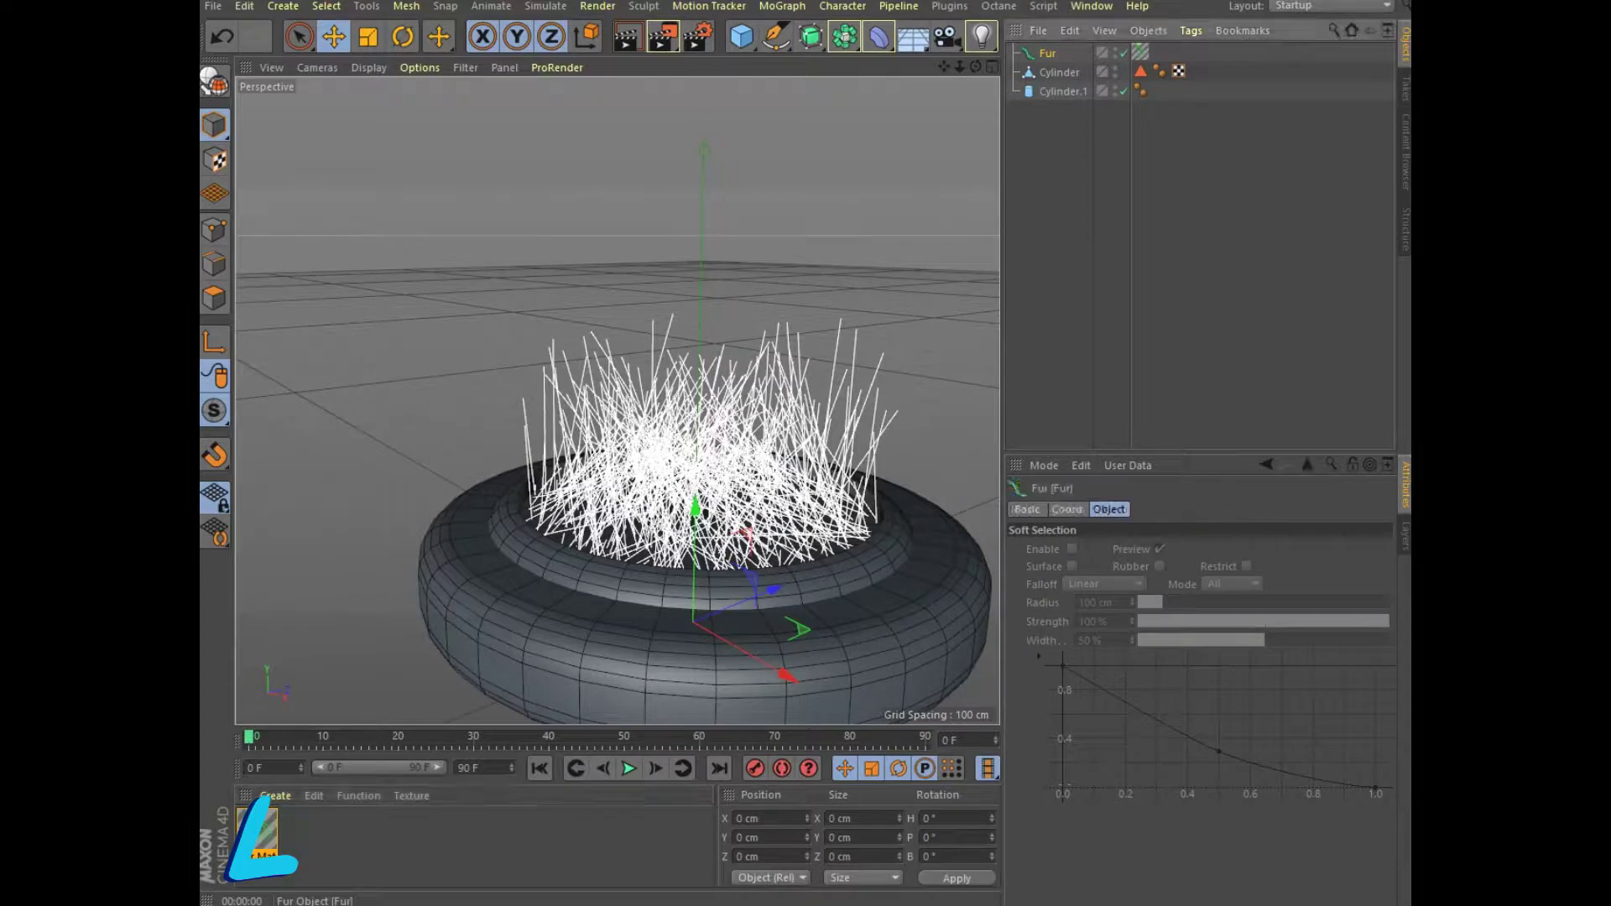
Set the fur Randomize to 34° and Variation to 34 cm, then render to check.
left_click(1047, 53)
left_click_drag(1143, 606, 1143, 625)
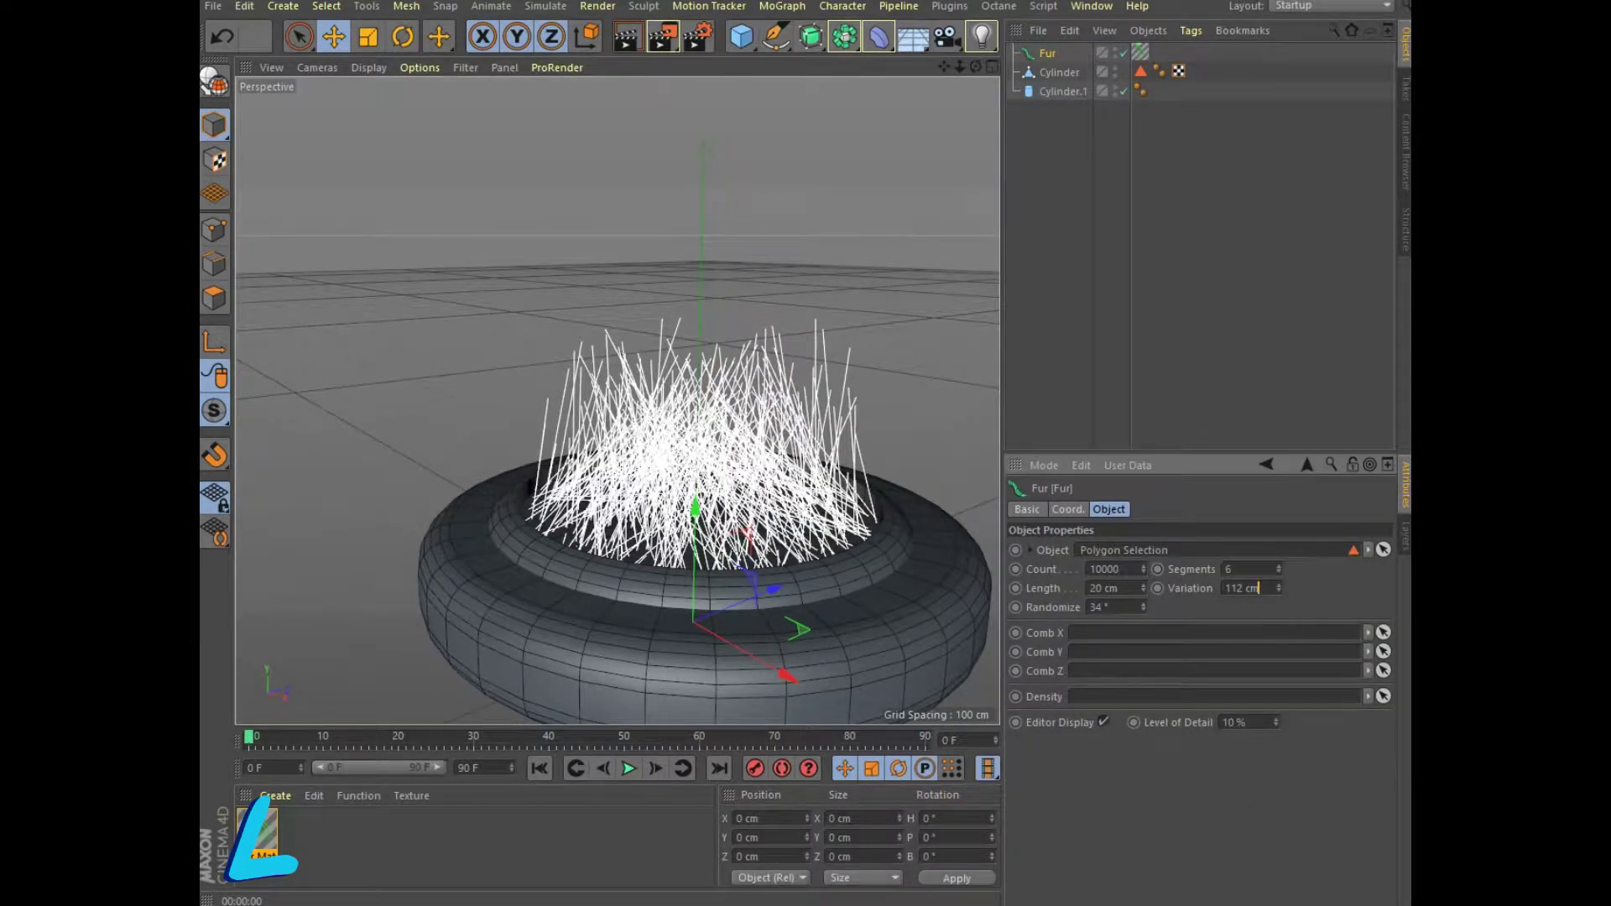
left_click_drag(1279, 588, 1279, 621)
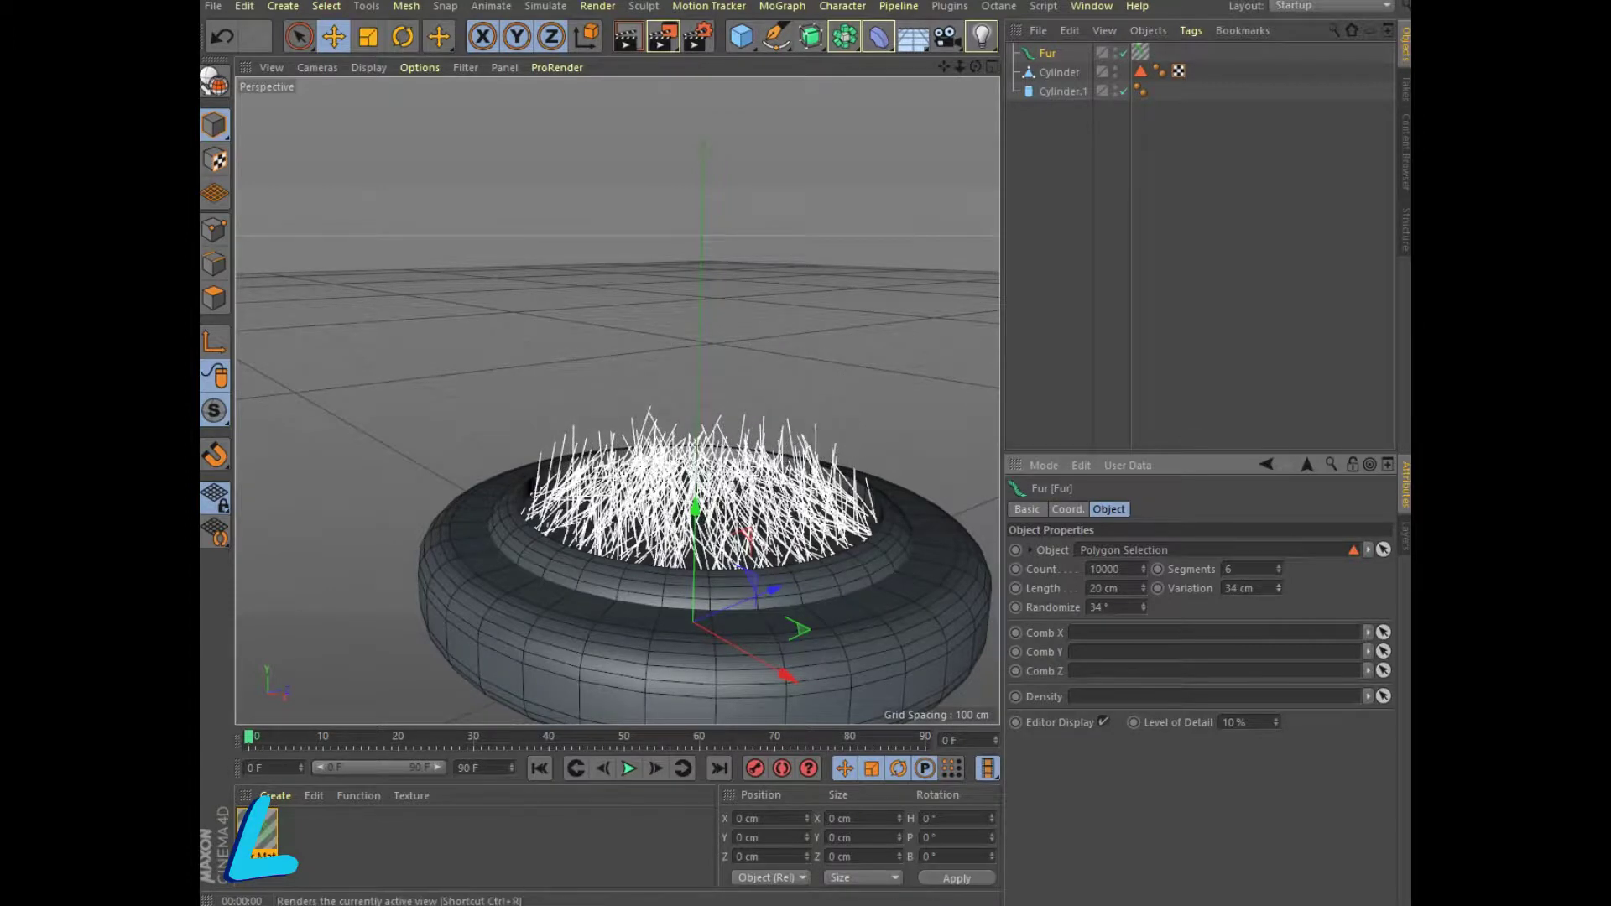
key("ctrl+r")
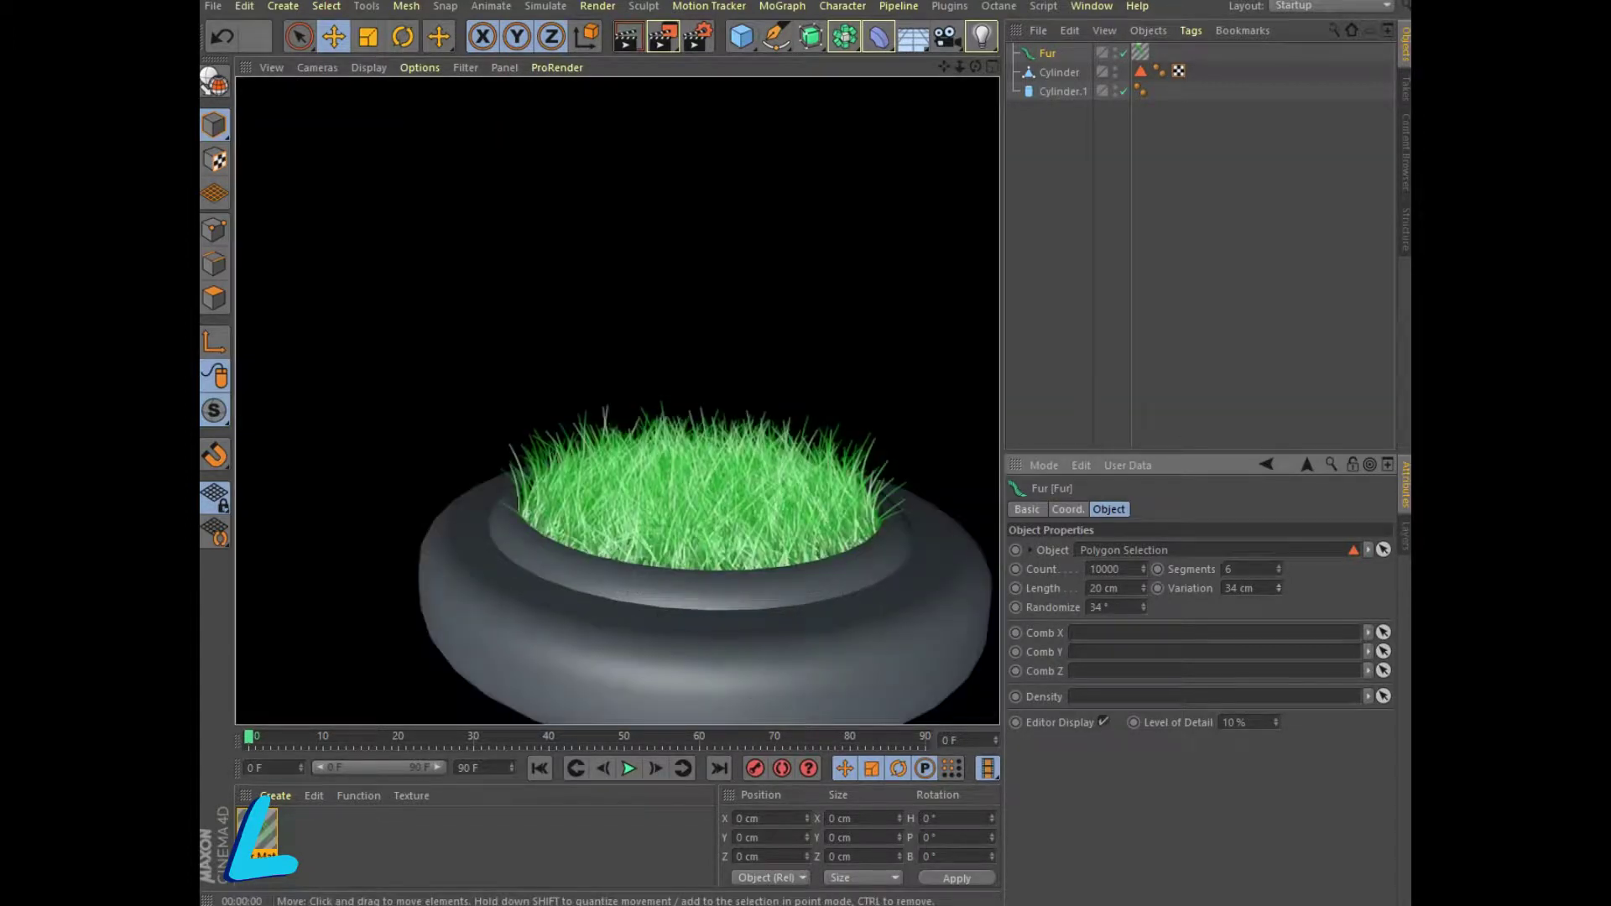
left_click_drag(587, 394, 617, 401, "alt")
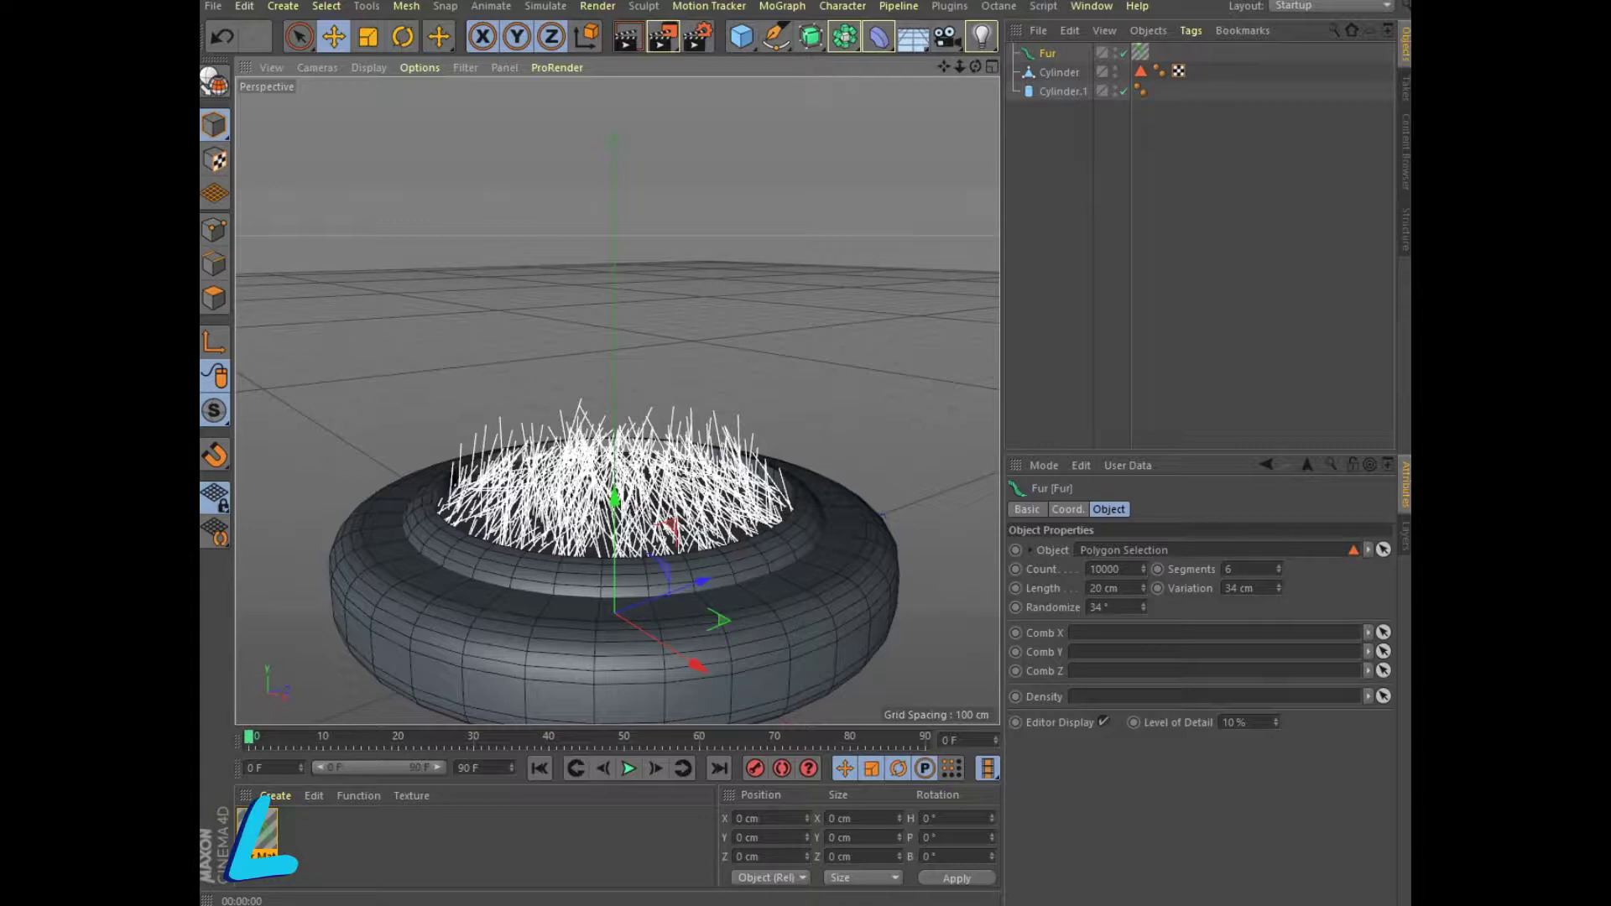
key("shift+F8")
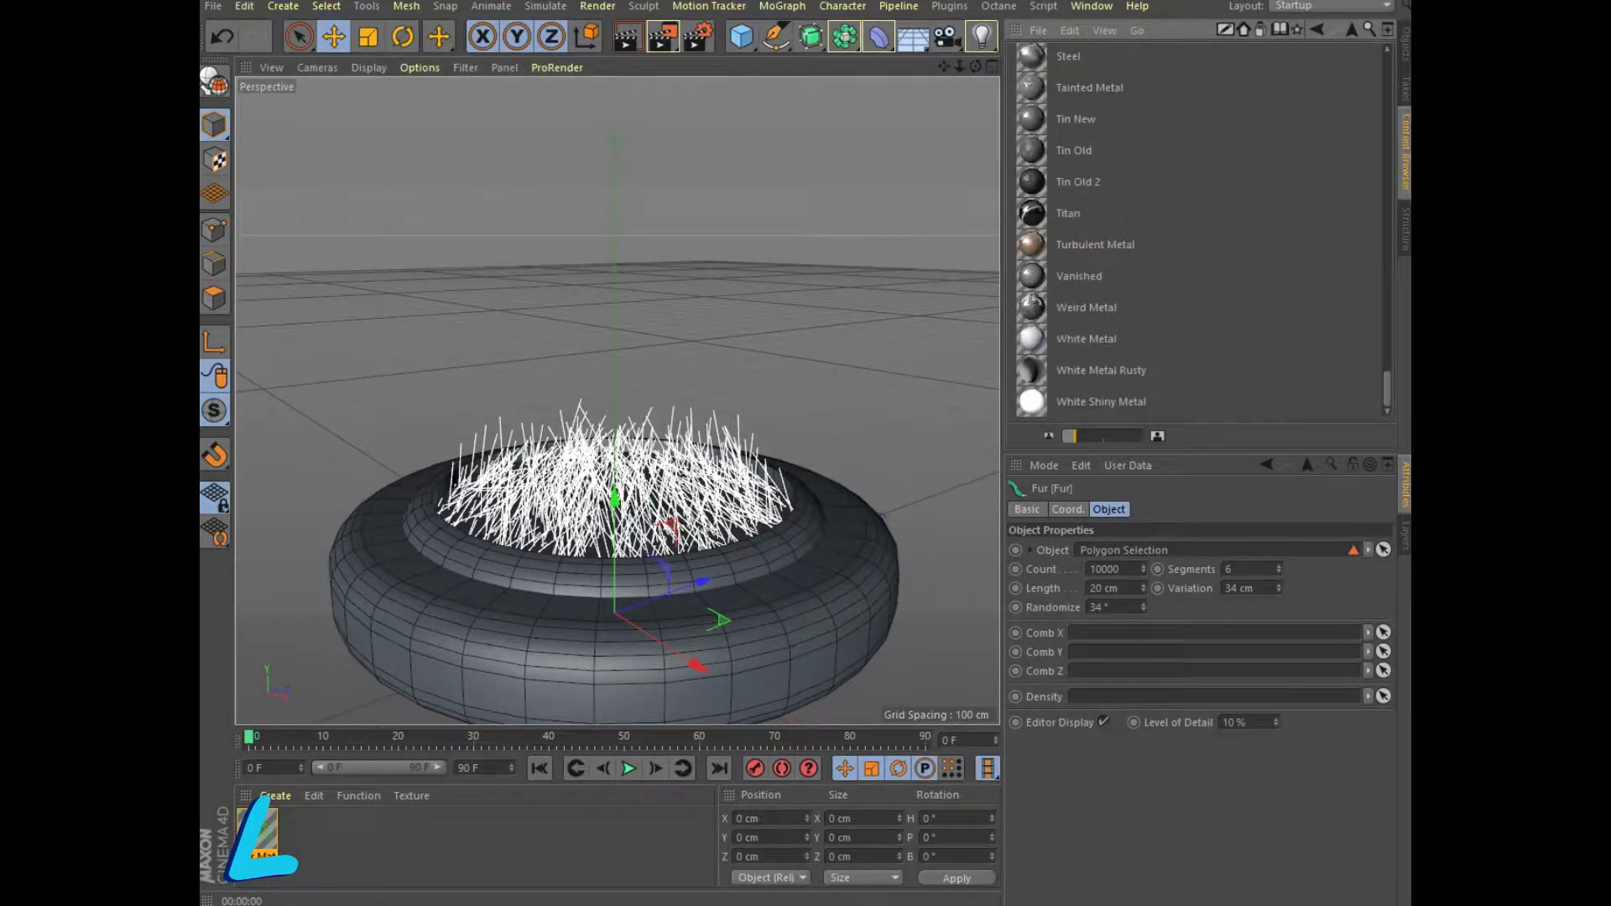
Load the Titan and White Metal presets from the Content Browser.
left_click(1068, 213)
double_click(1068, 213)
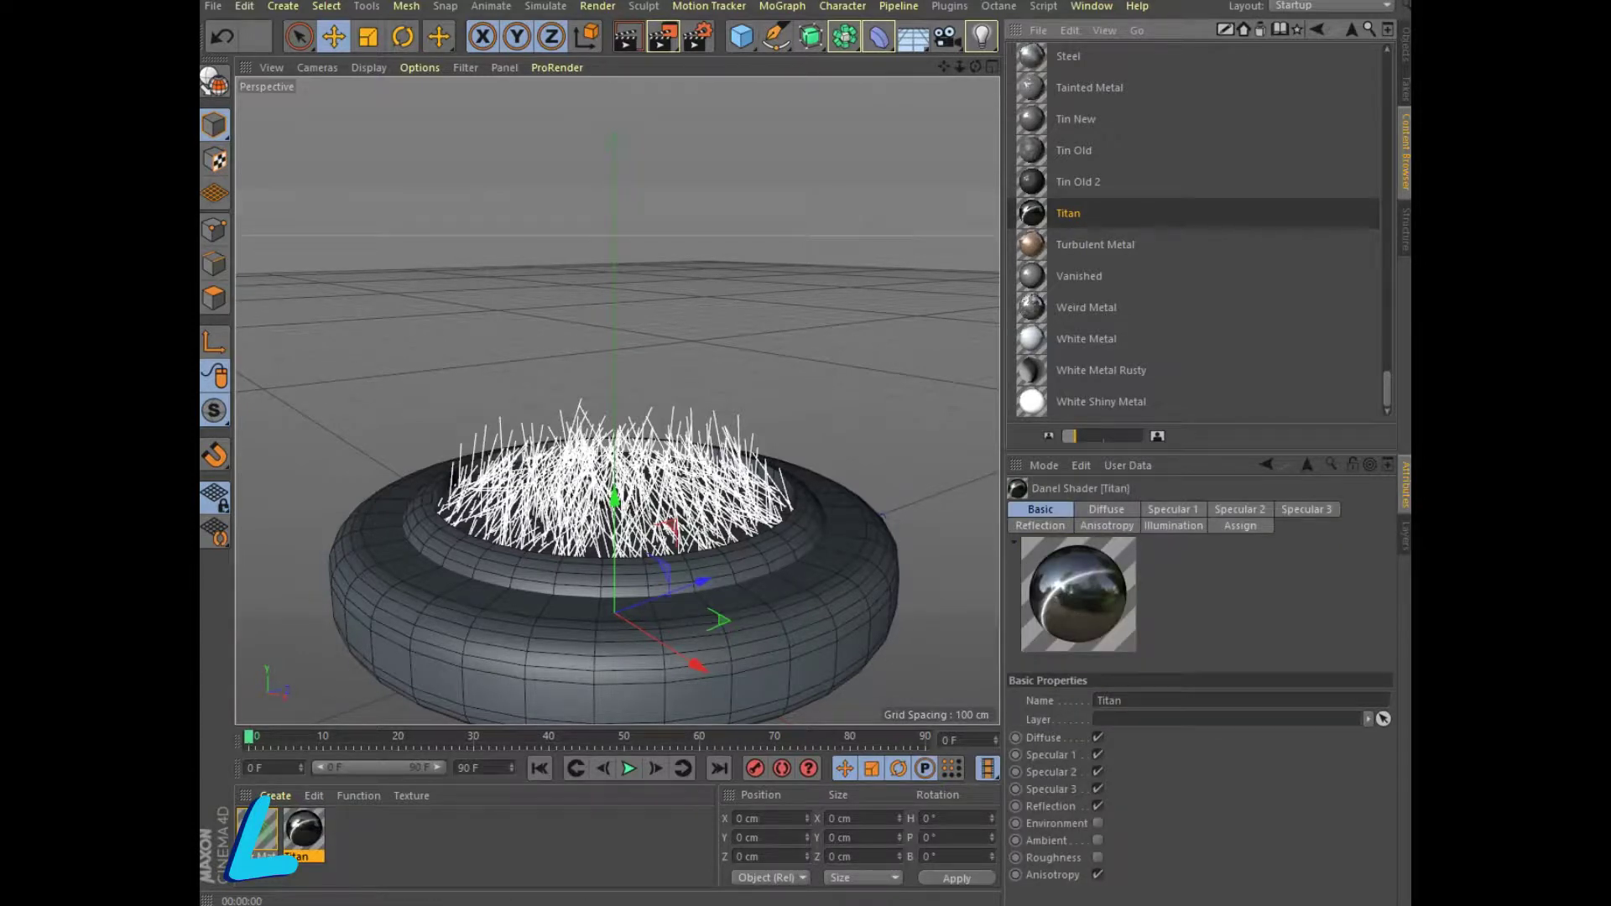
left_click(1086, 338)
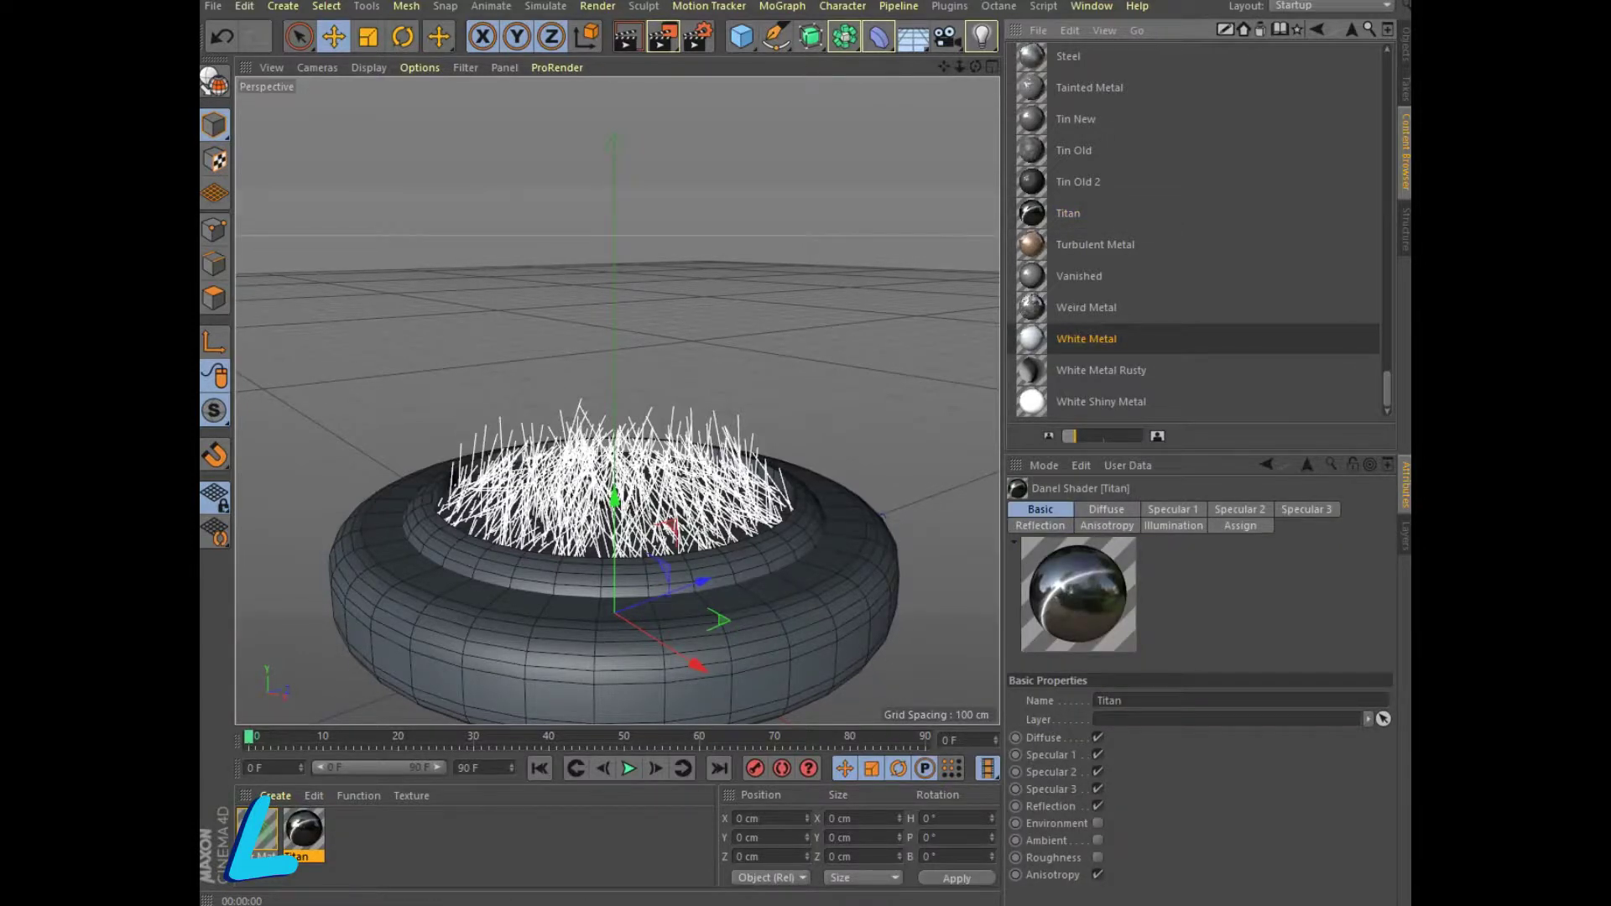
double_click(1085, 338)
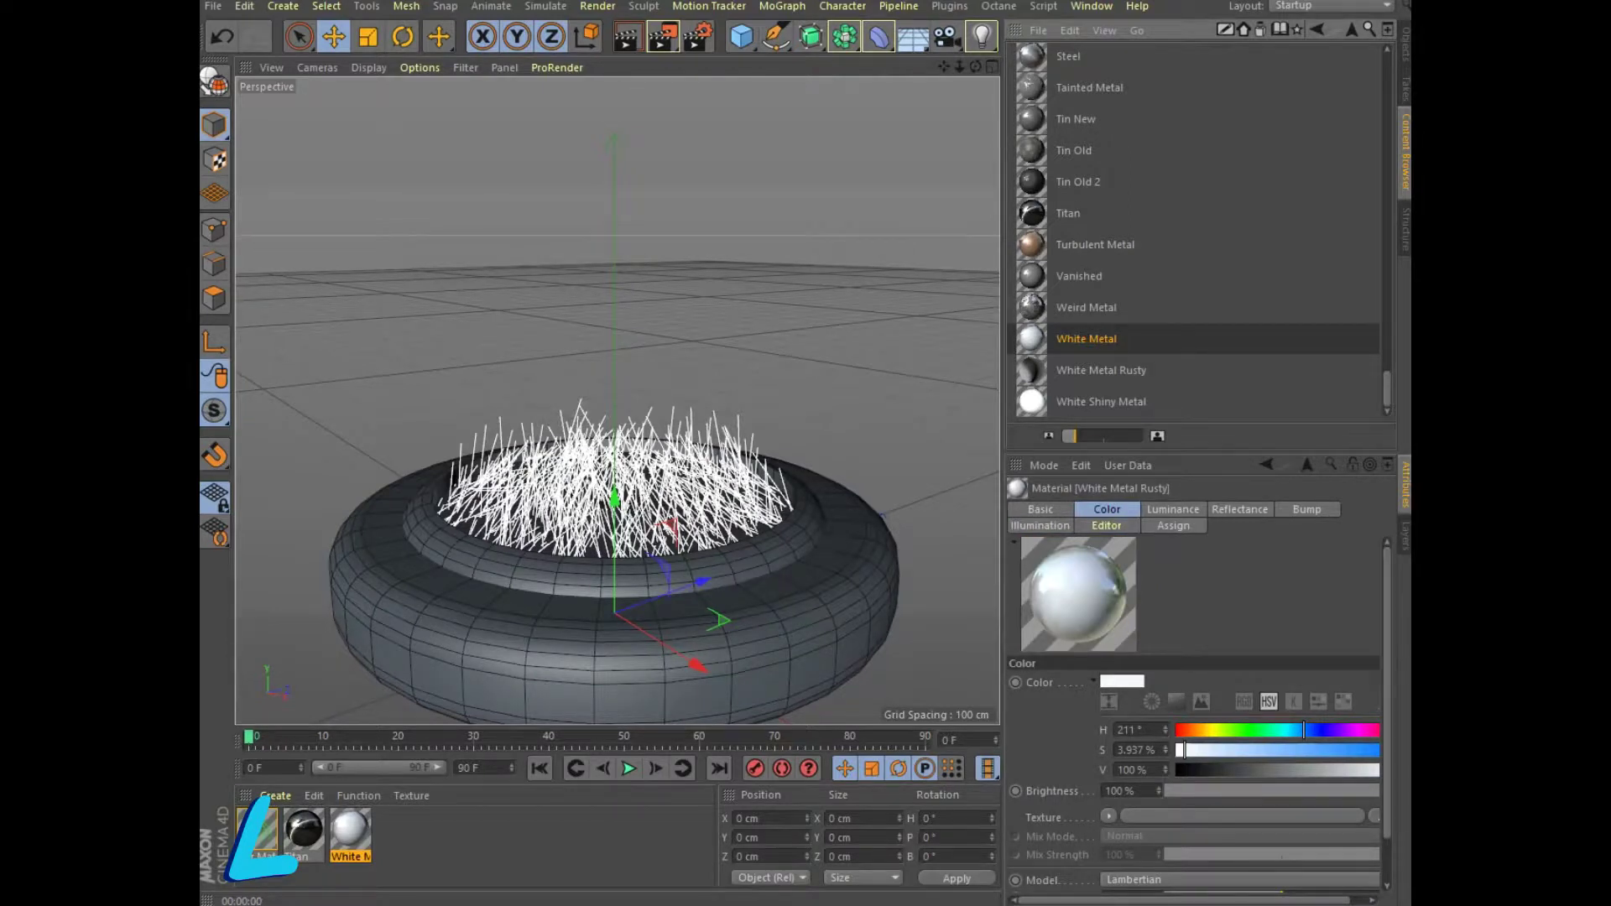
Load the Ribbed Metal preset and apply it to the Cylinder.
scroll(1193, 230, "up", 3)
scroll(1193, 230, "up", 3)
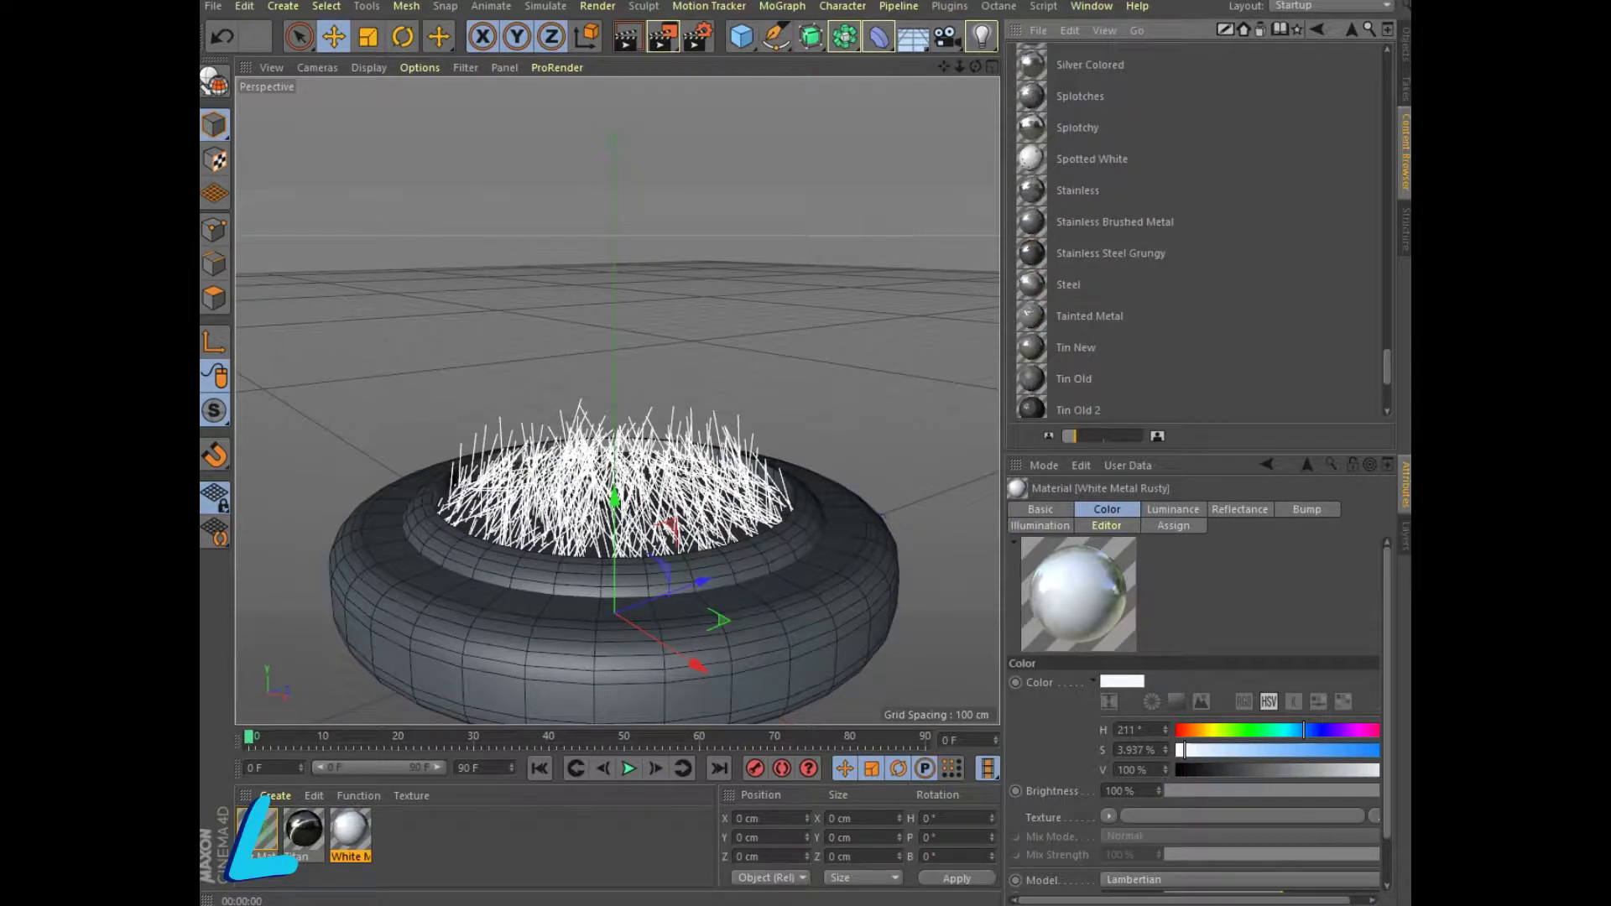
scroll(1193, 231, "up", 3)
scroll(1193, 231, "up", 3)
scroll(1193, 230, "up", 3)
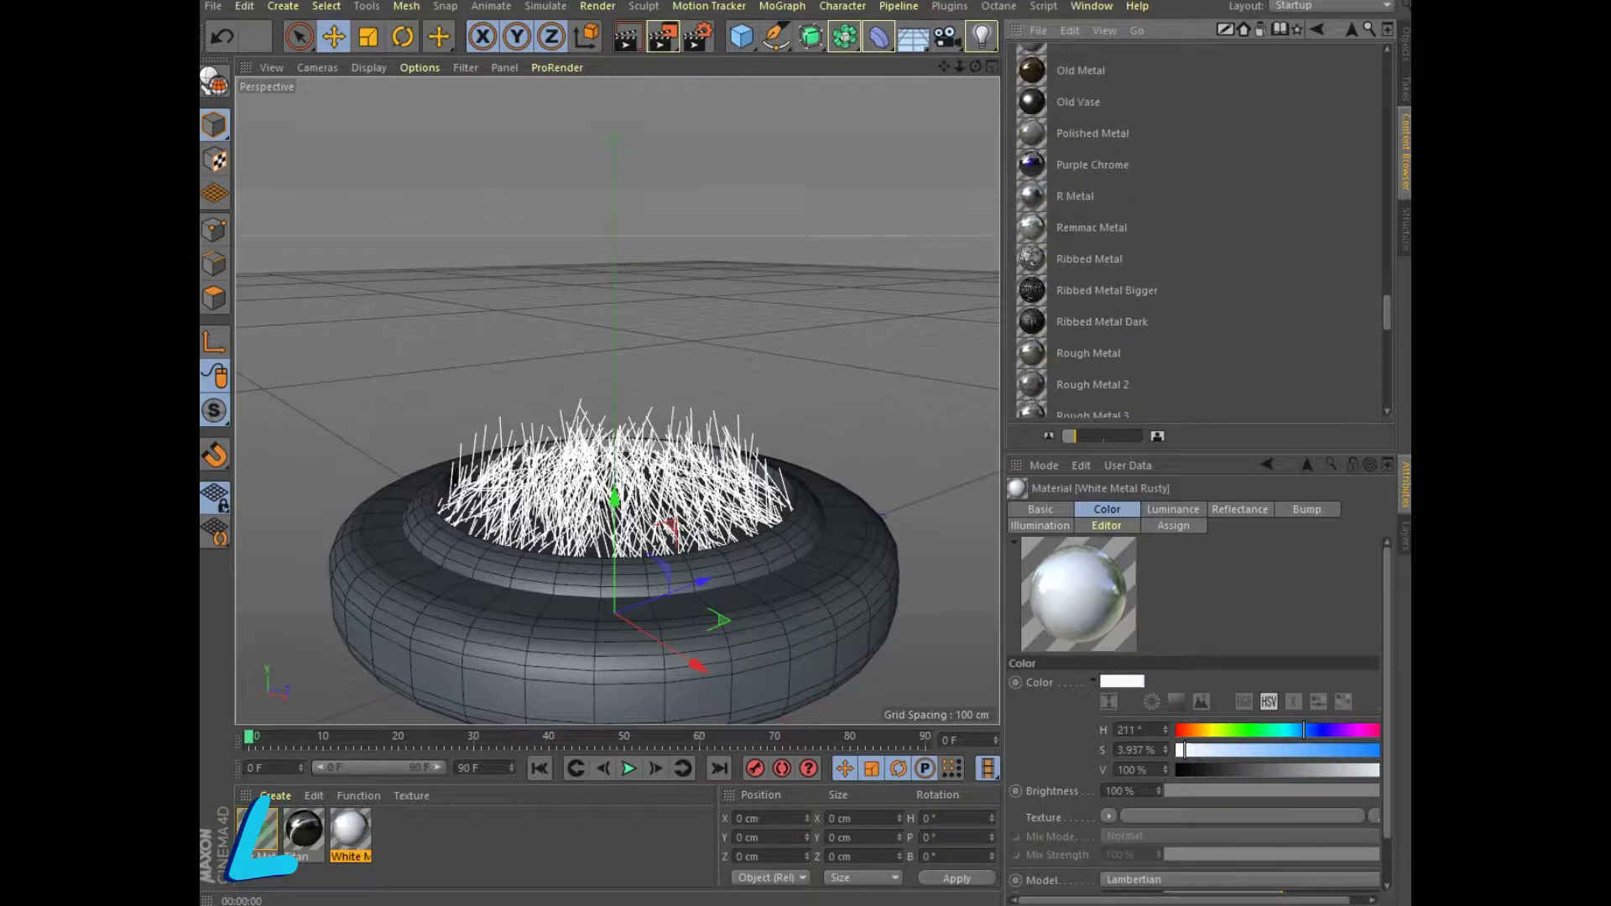
double_click(1089, 258)
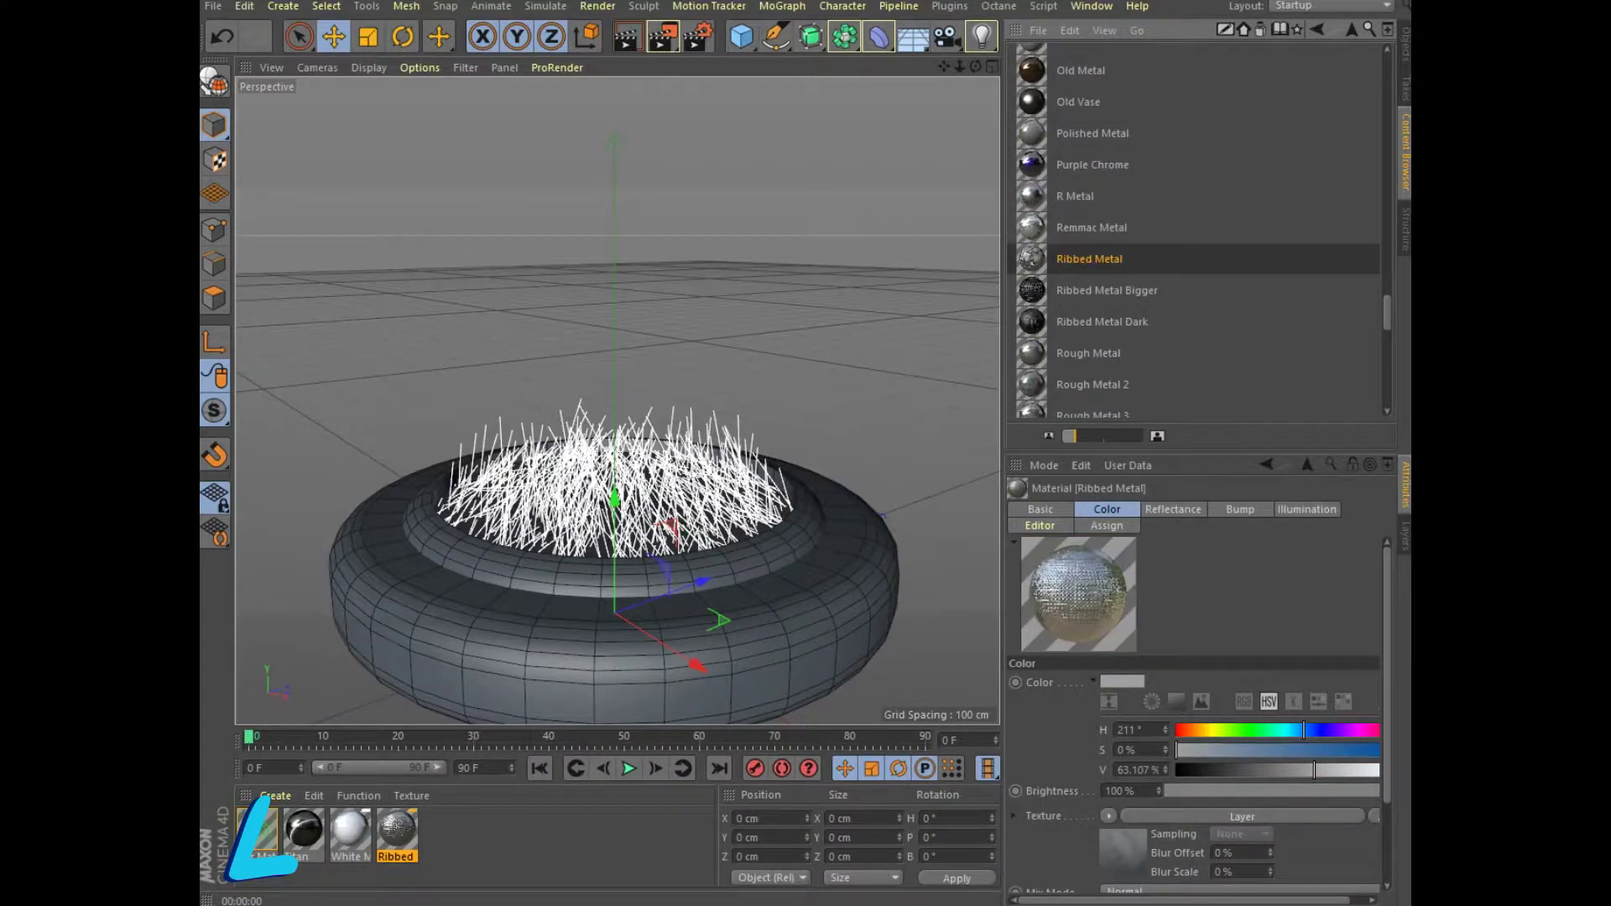
key("shift+F1")
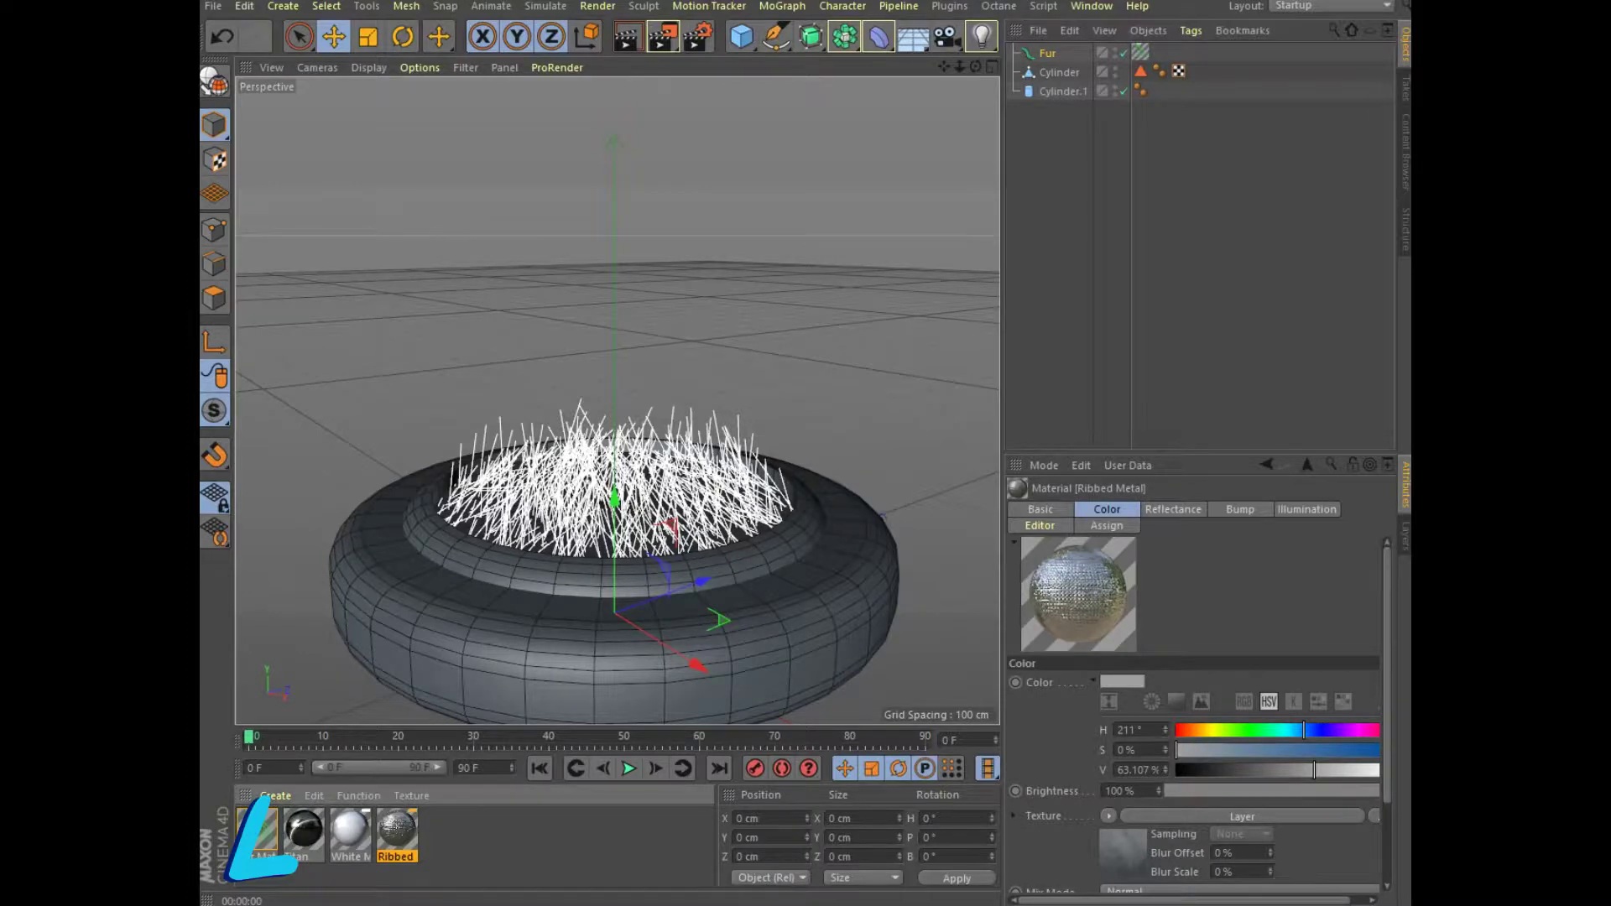
left_click_drag(396, 830, 617, 537)
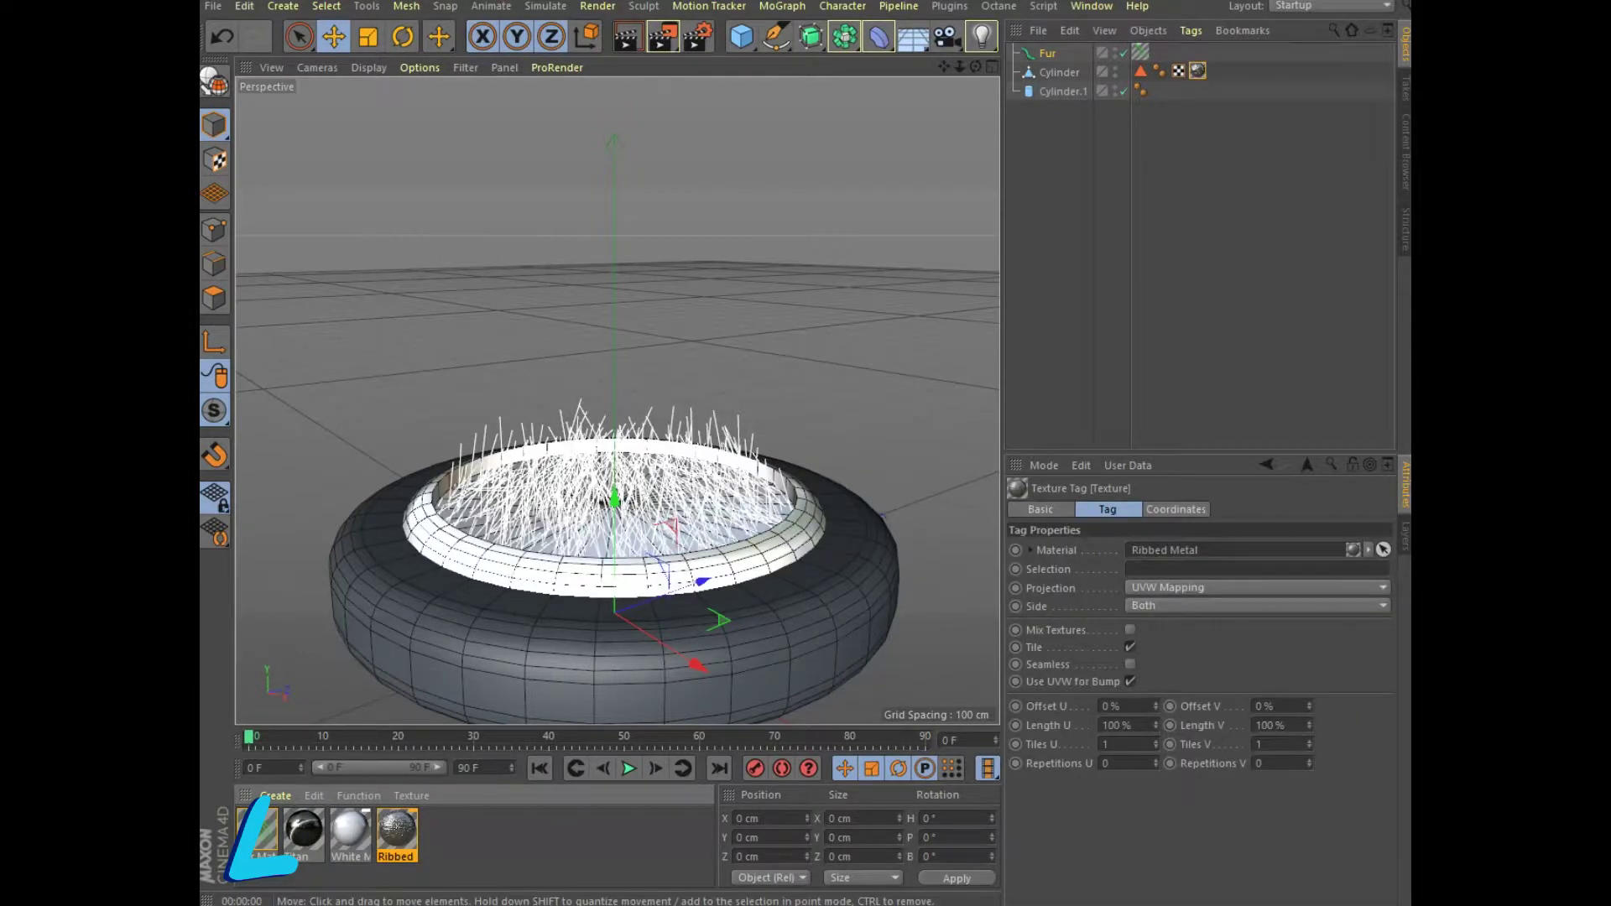
Apply White Metal Rusty instead of Titan to base Cylinder.1 so it renders white.
left_click(627, 36)
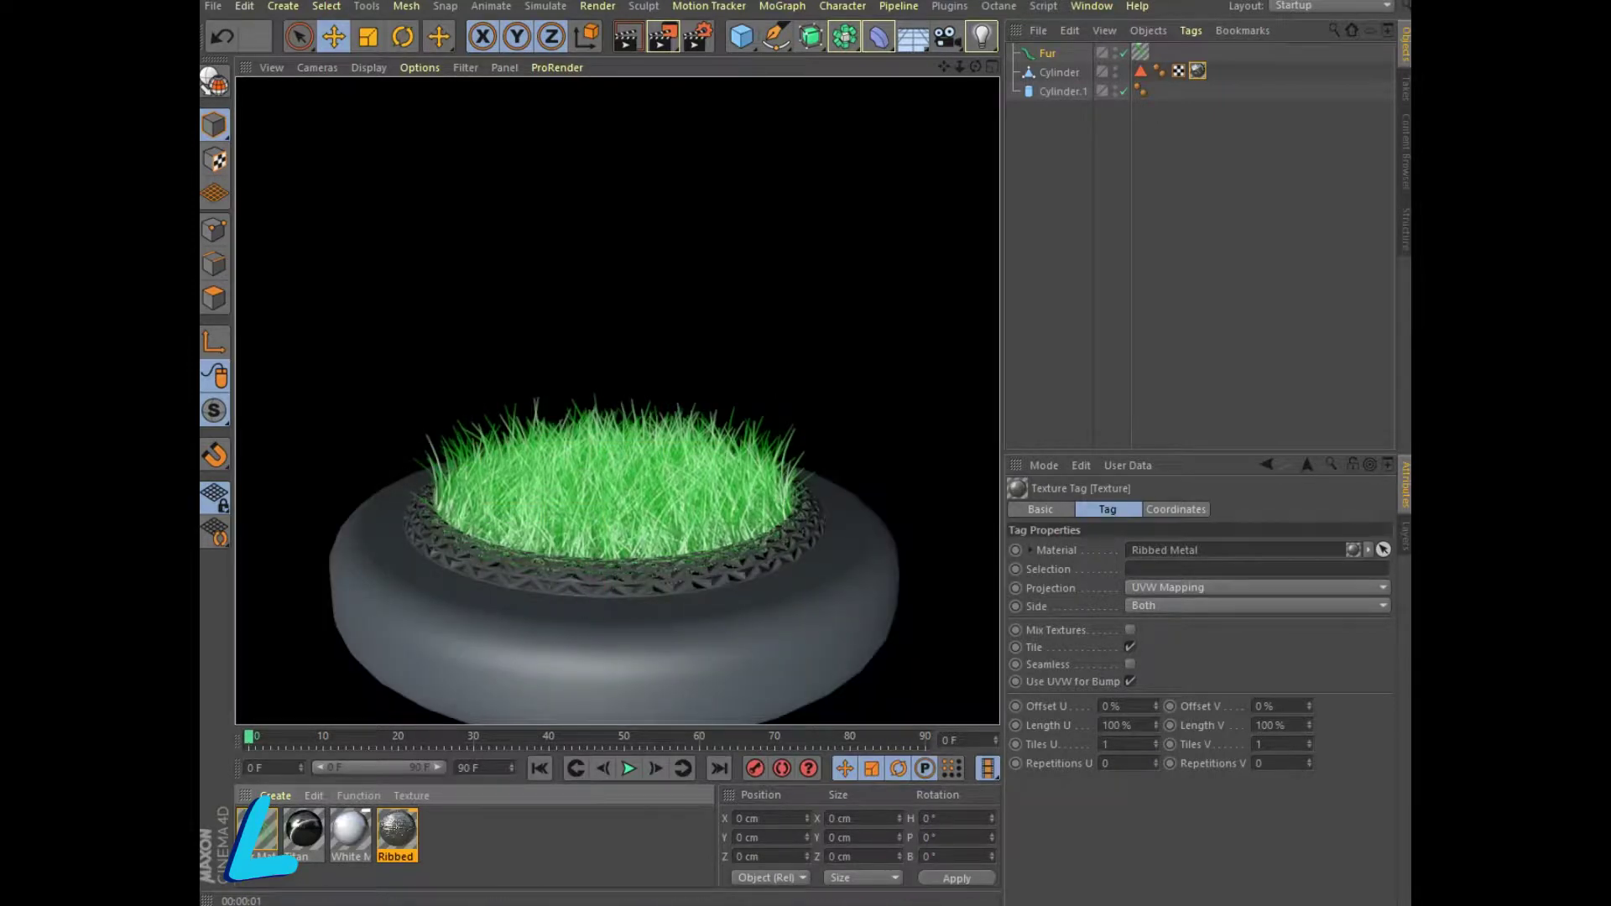
left_click_drag(304, 829, 616, 520)
key("ctrl+r")
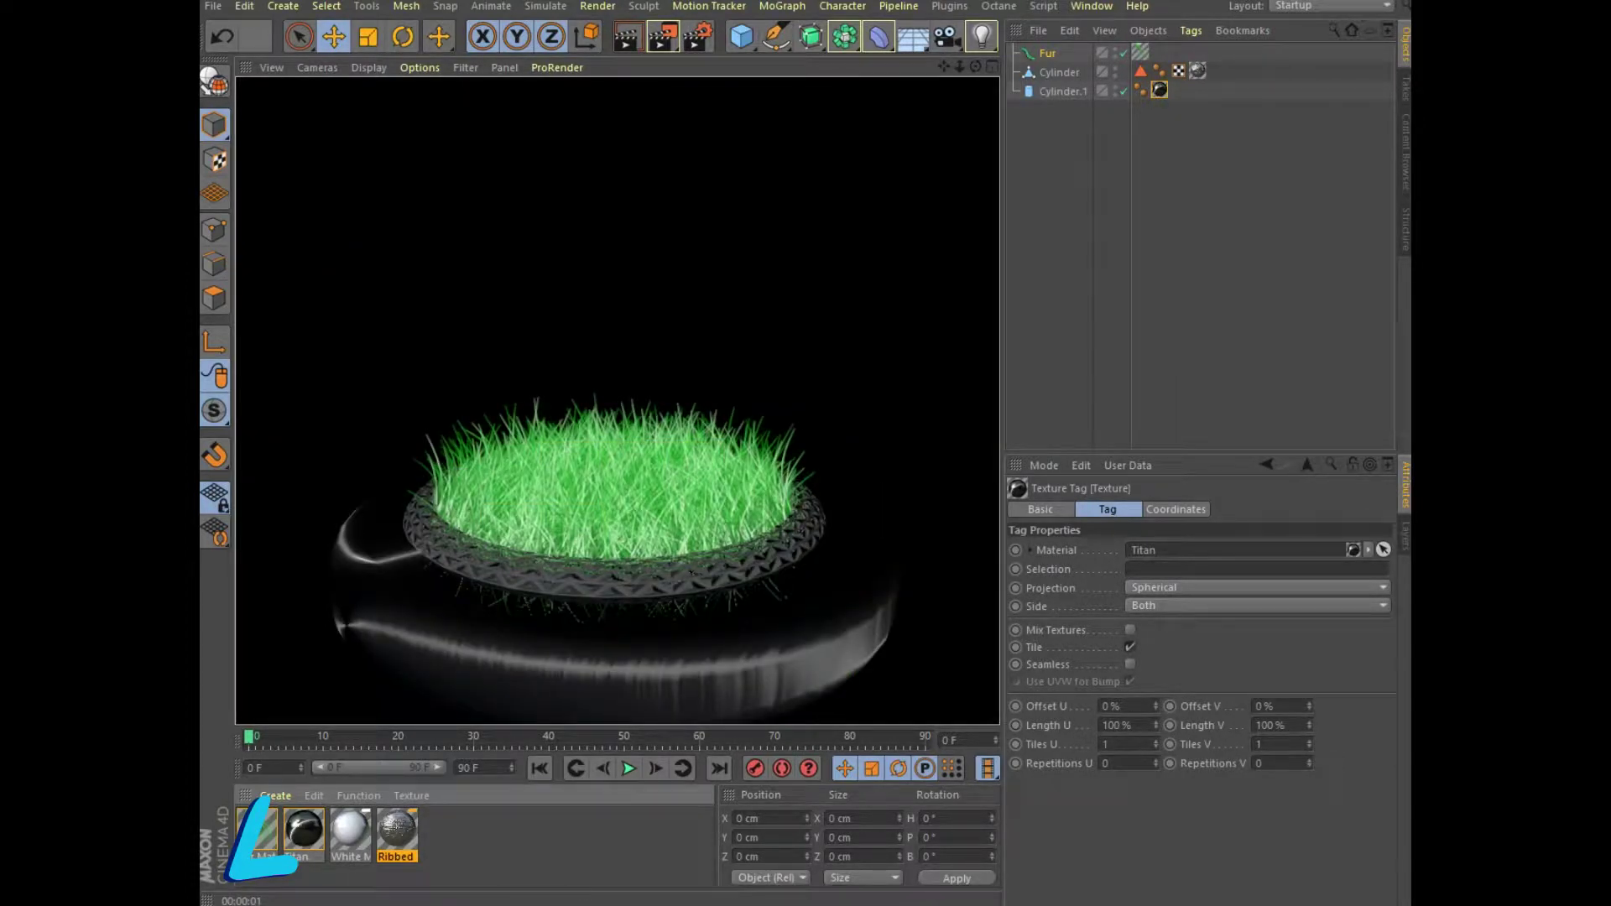
left_click_drag(350, 831, 1233, 549)
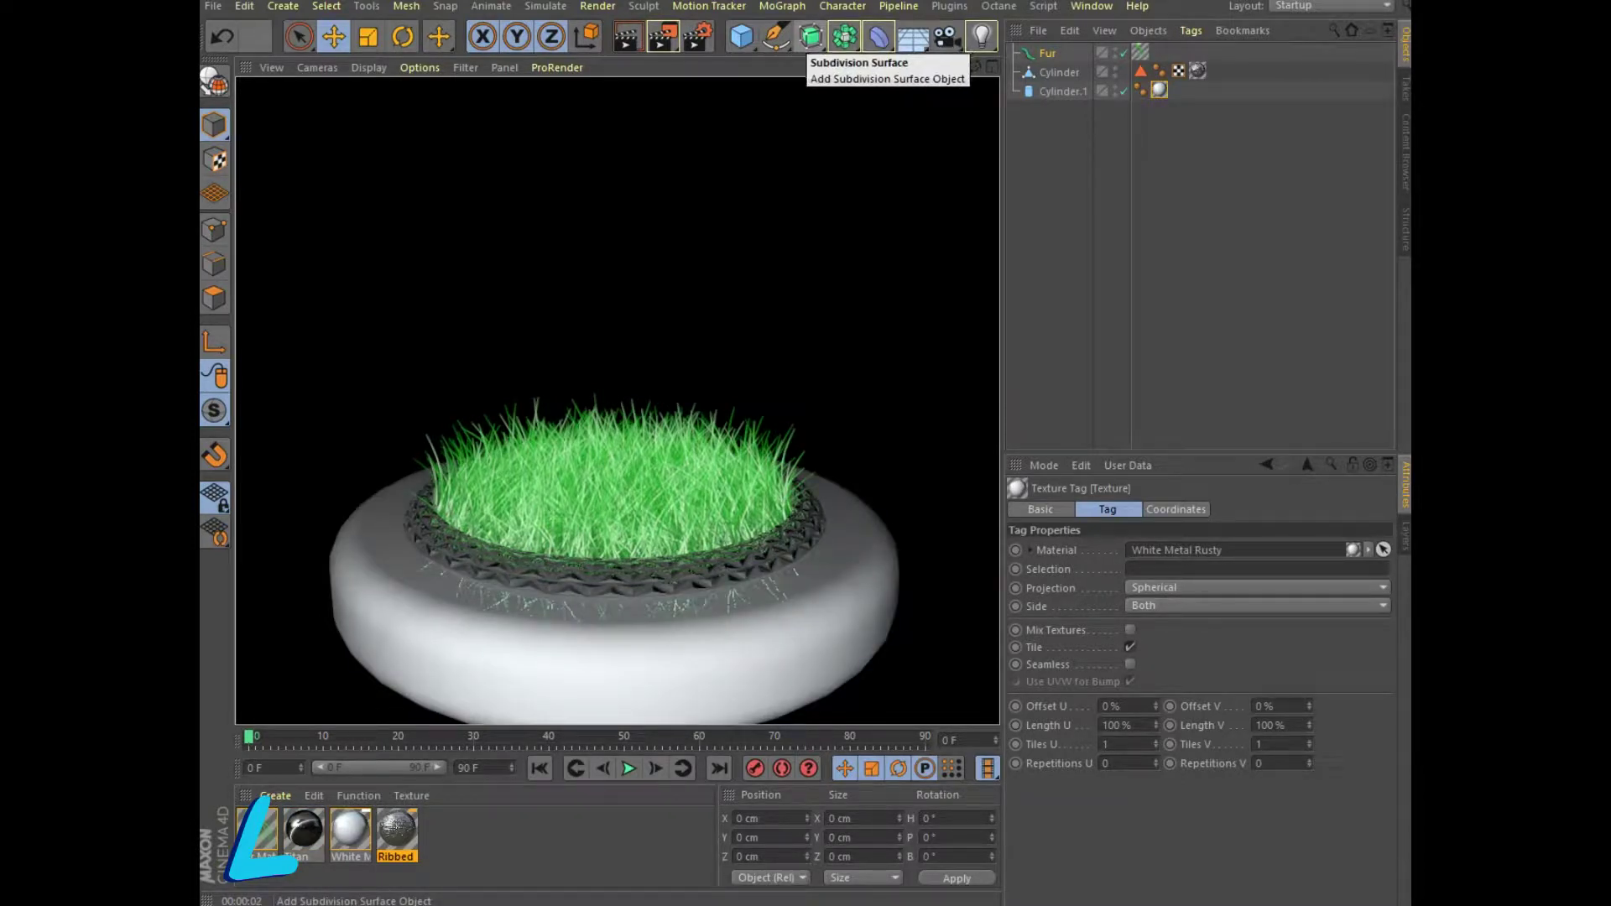
left_click(545, 6)
mouse_move(572, 34)
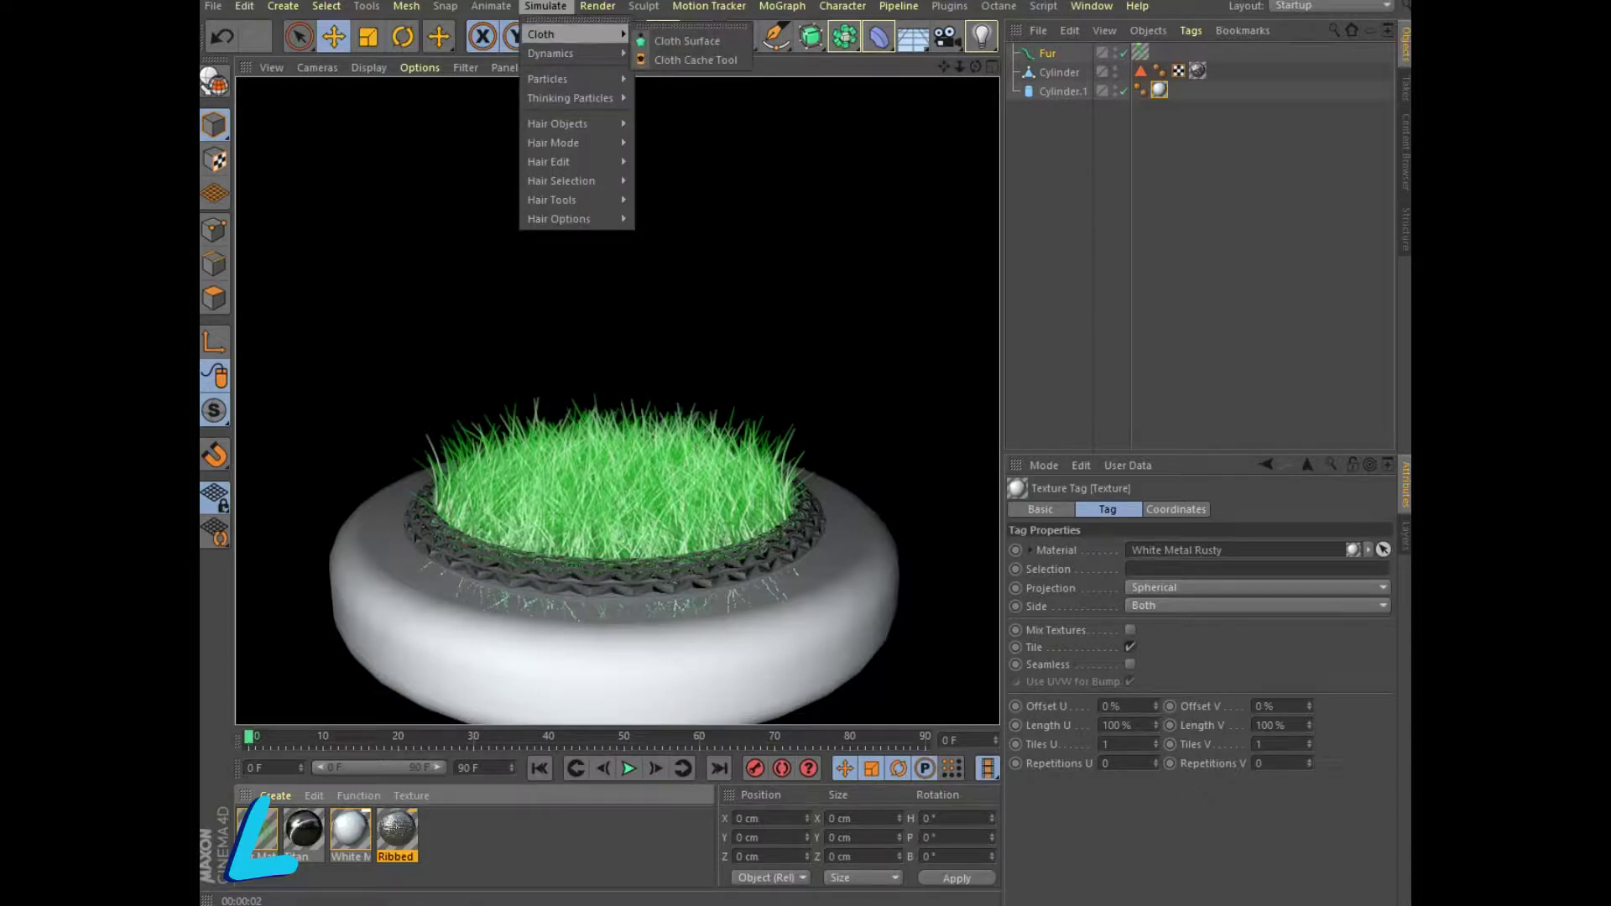
Add a Cloth Surface with Cylinder.1 nested under it.
left_click(687, 40)
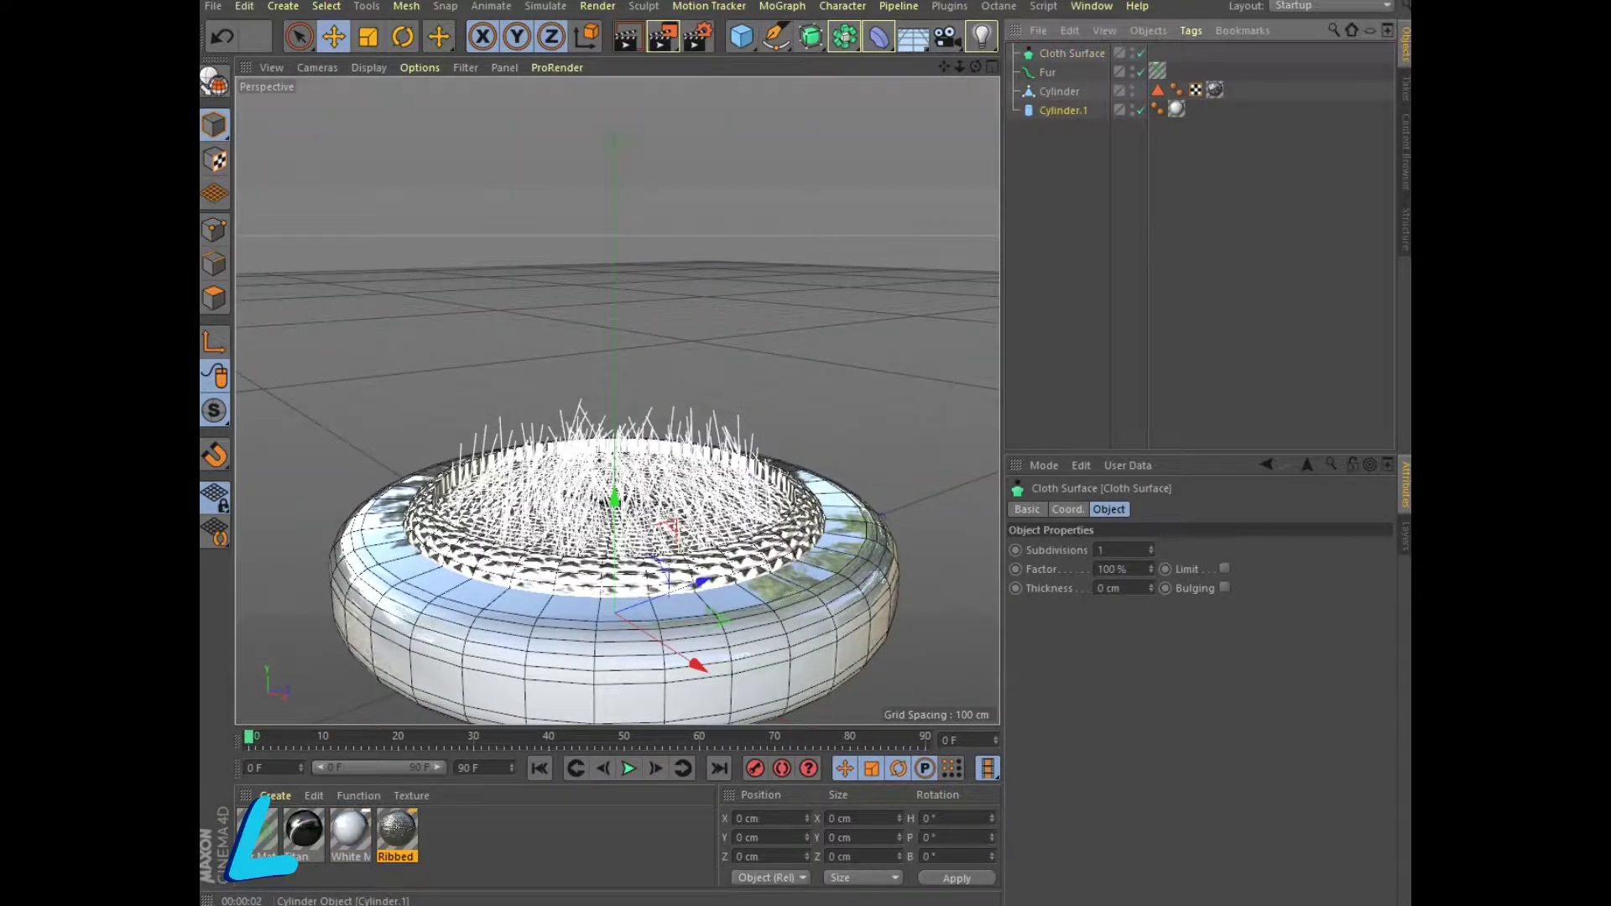
left_click_drag(1062, 110, 1071, 52)
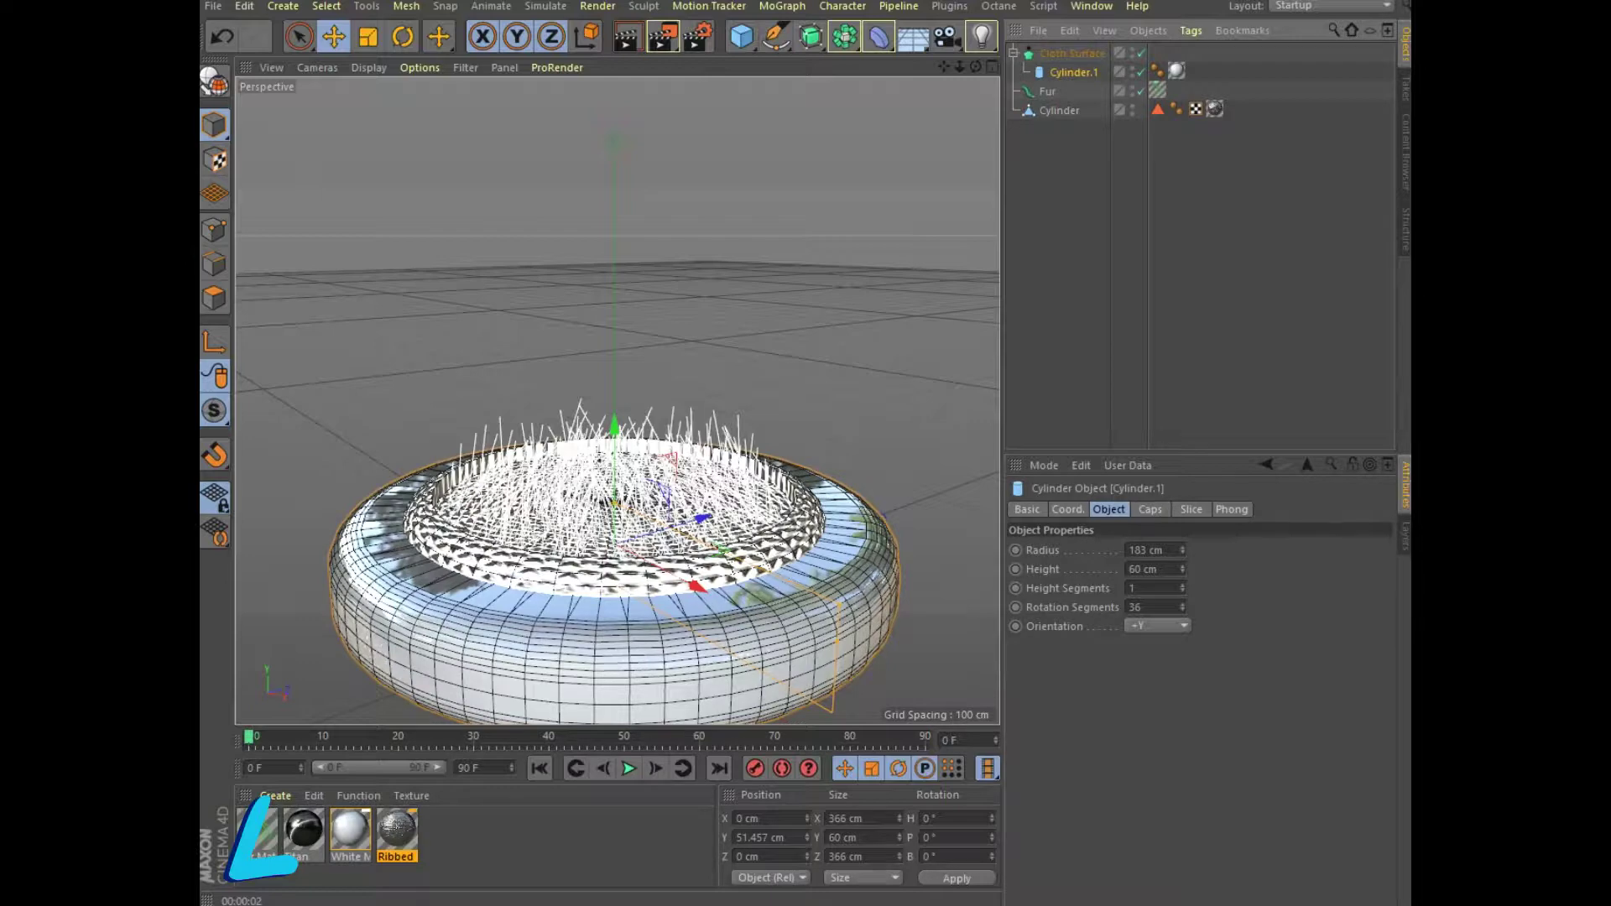
left_click(1072, 53)
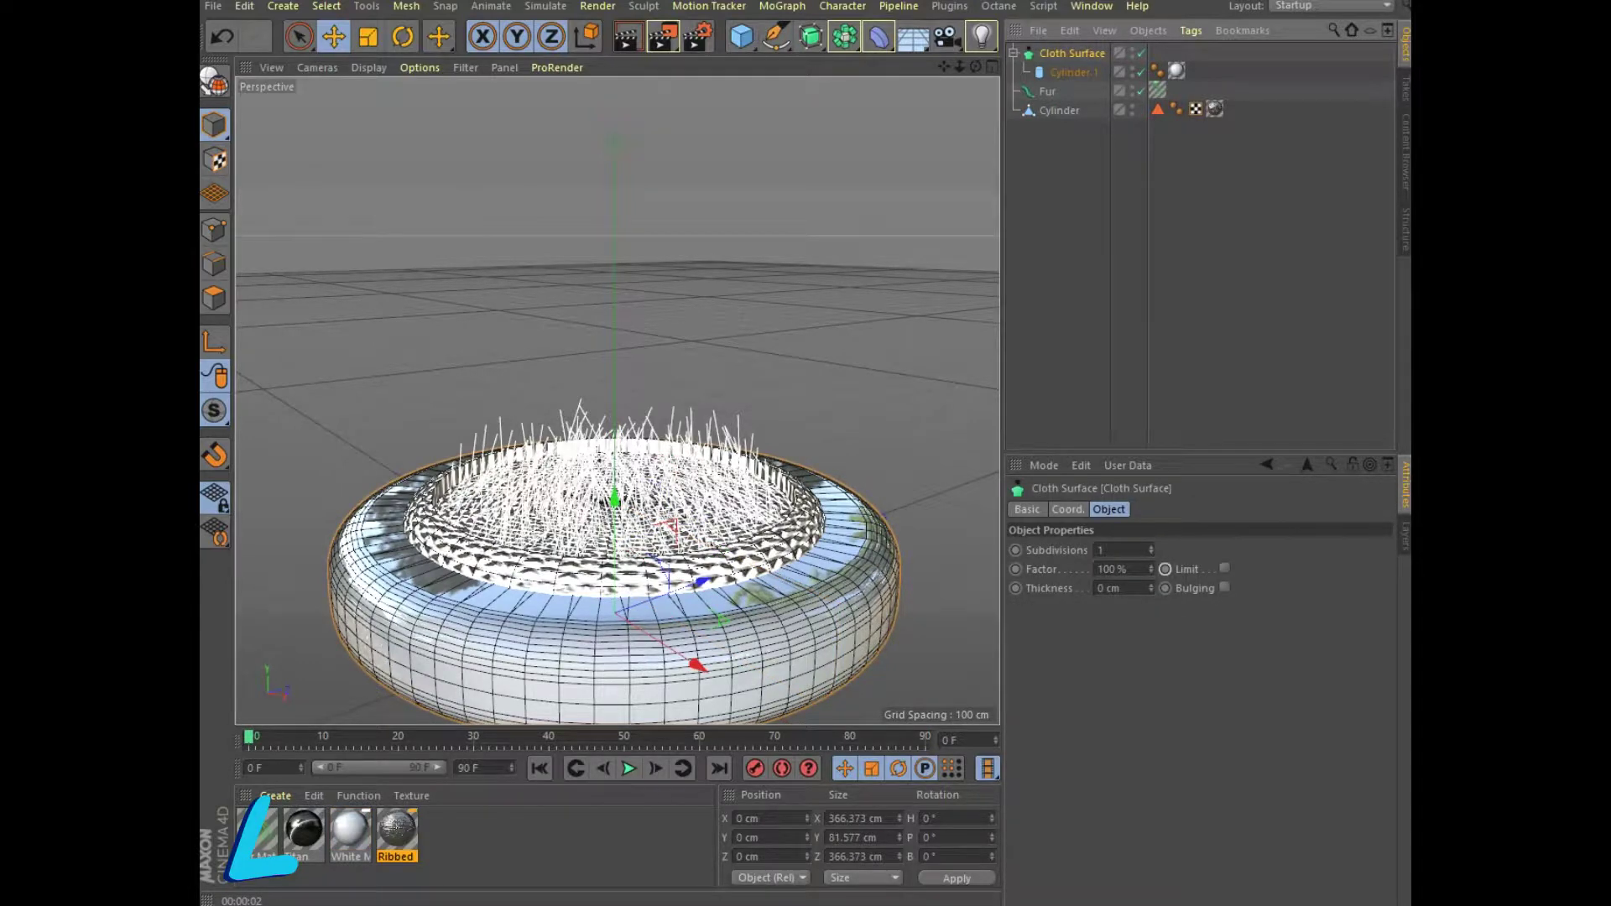
Set the Cloth Surface thickness to 8 cm after trying 3, 2 and -1 cm.
type("3")
key("Return")
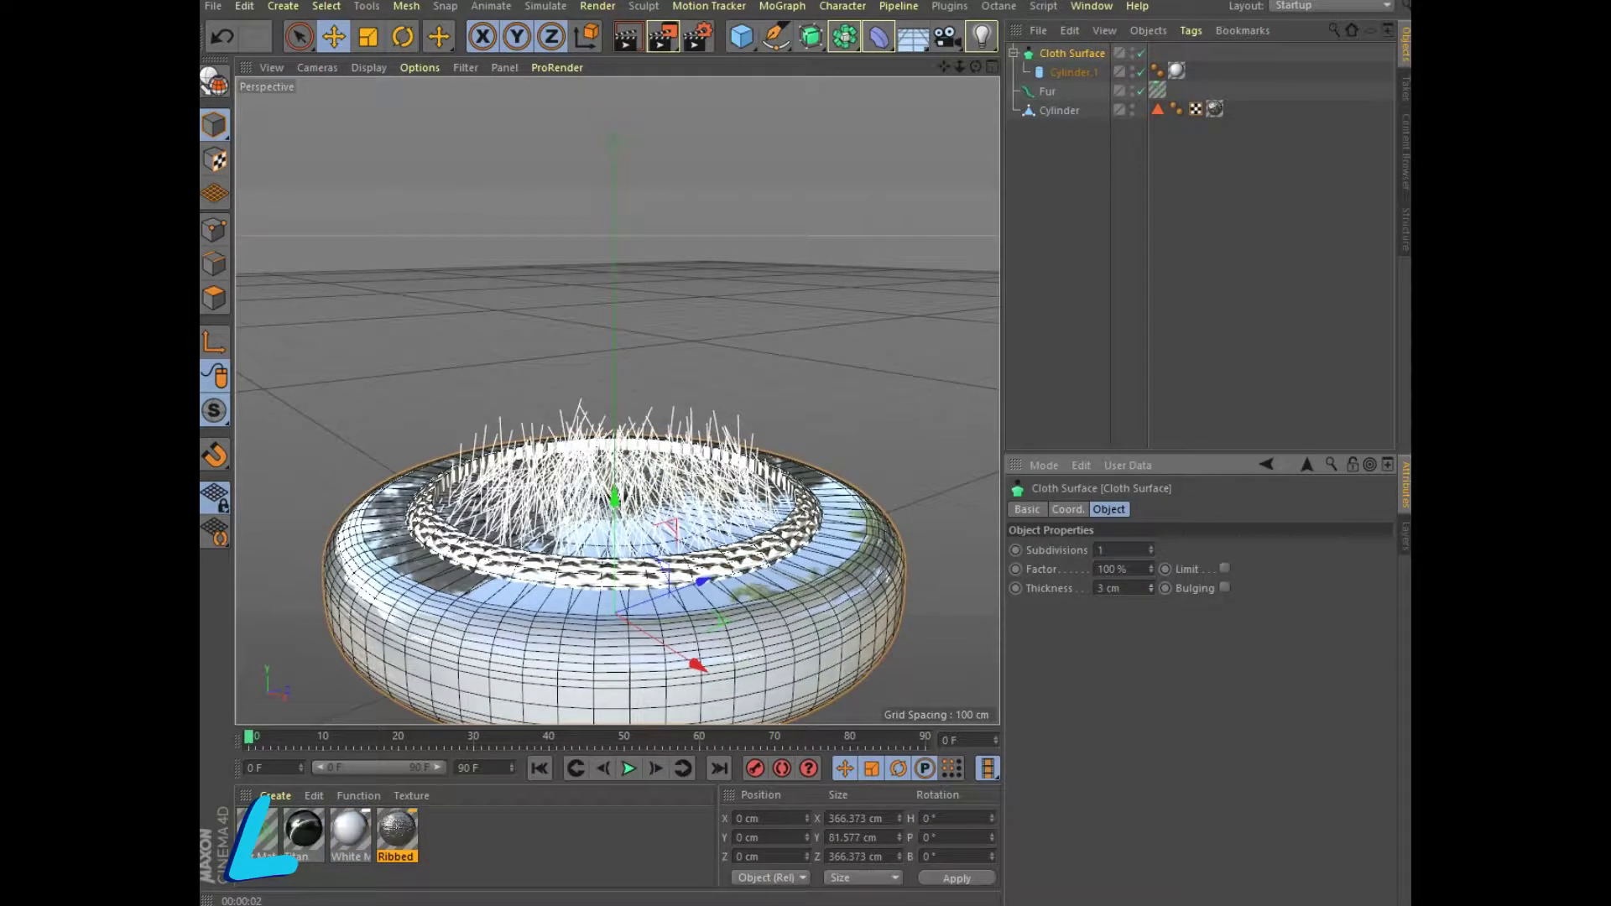
type("2")
key("Return")
type("-1")
key("Return")
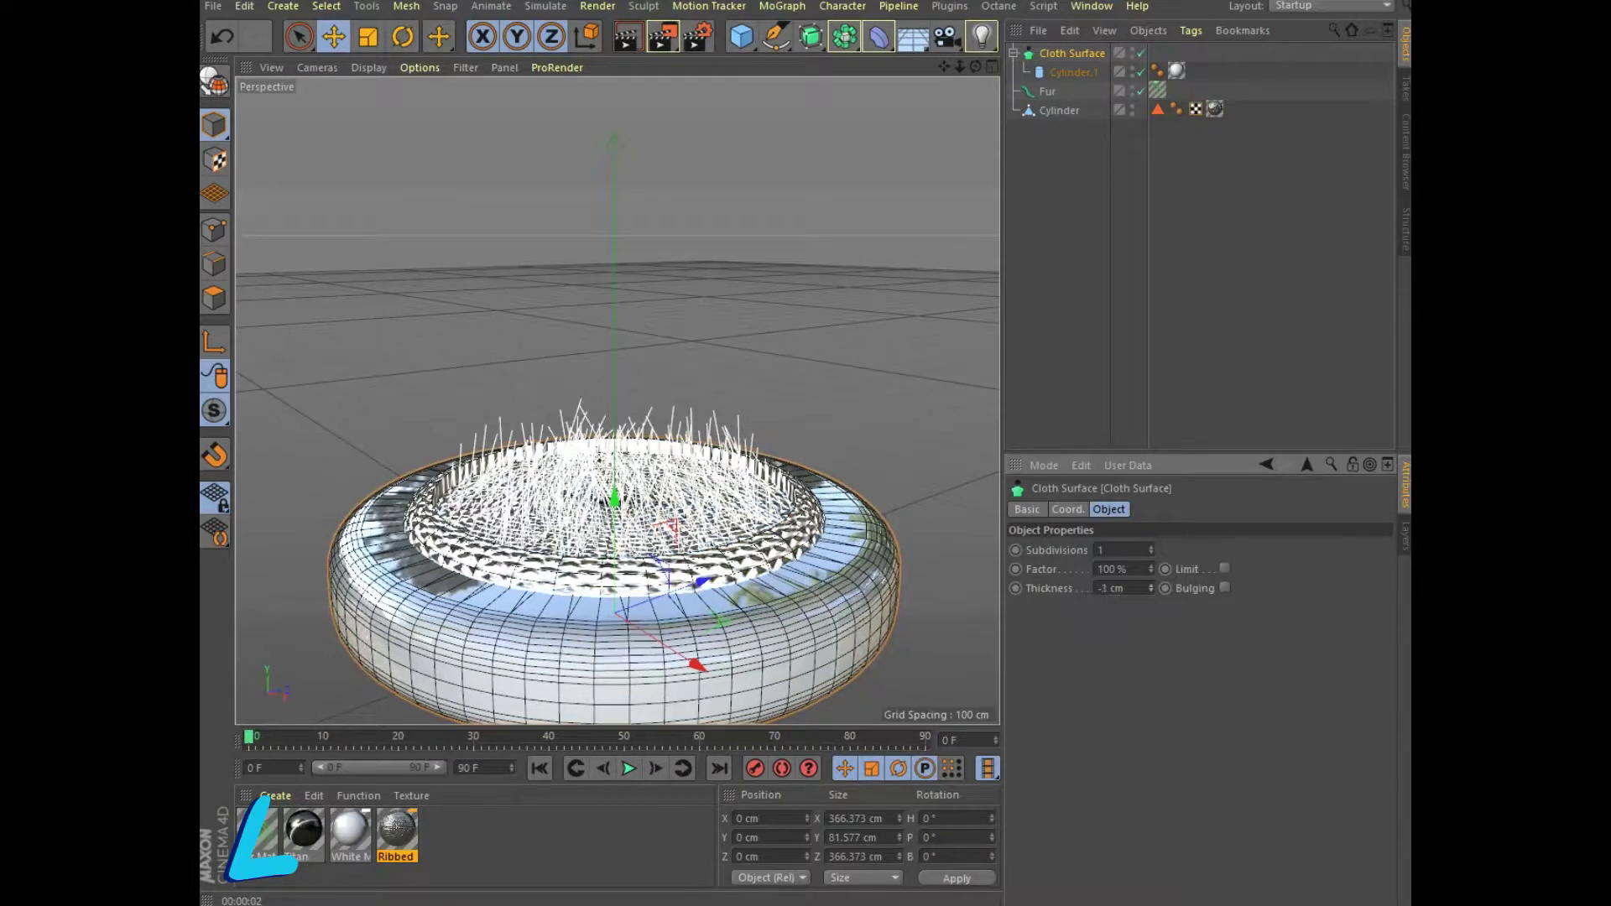
type("8")
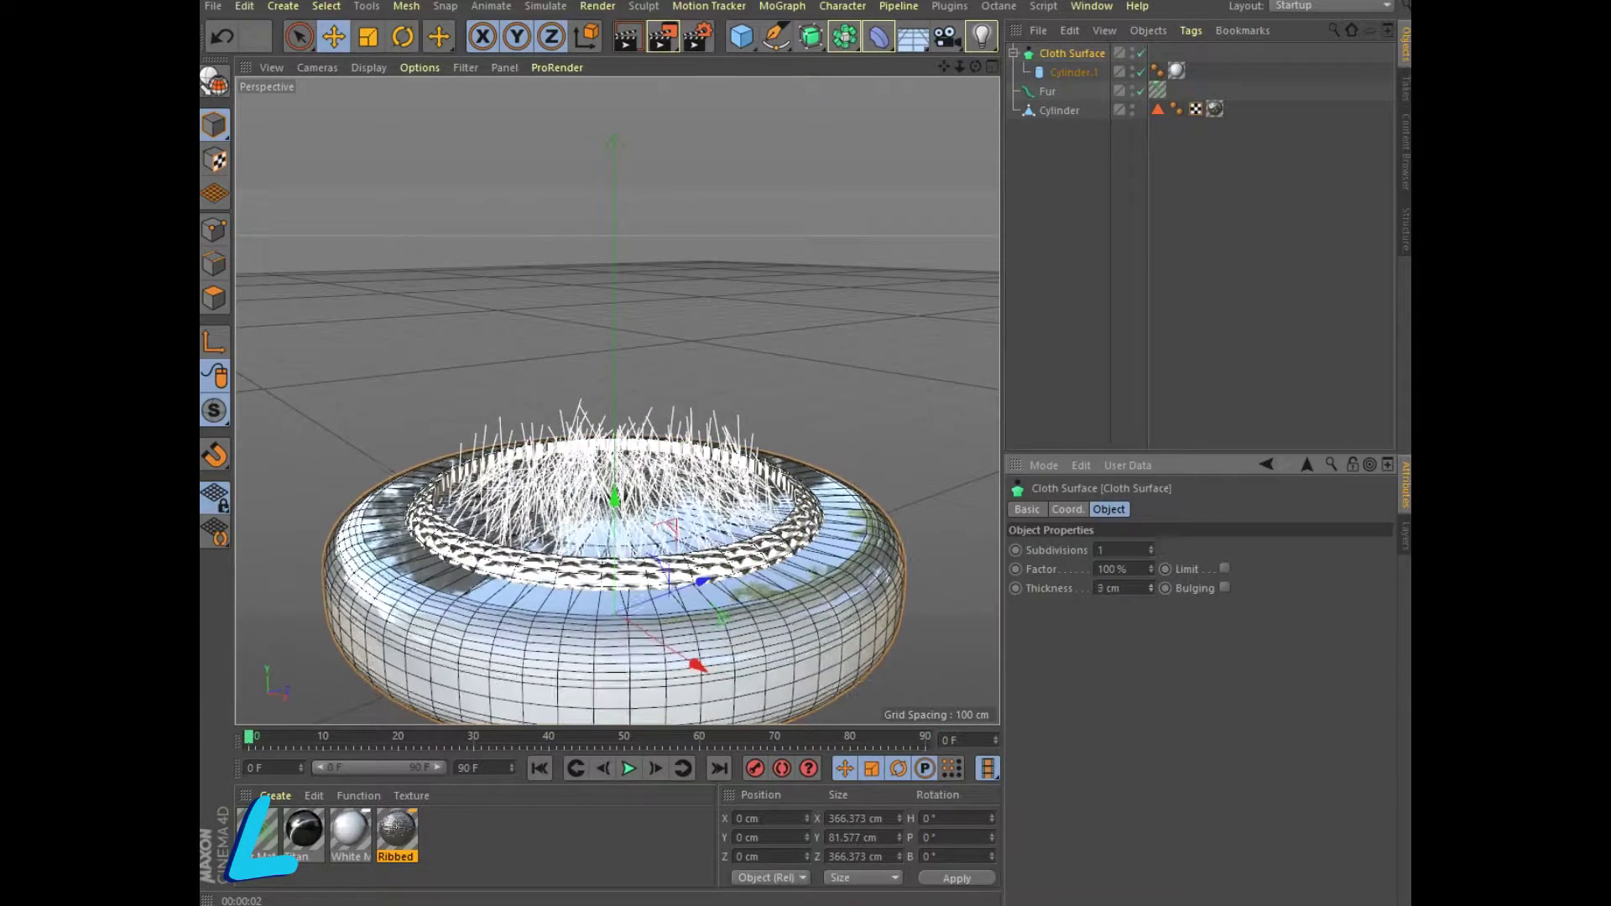
key("Return")
Render the view to preview the thick white base, then recentre the pot.
key("ctrl+r")
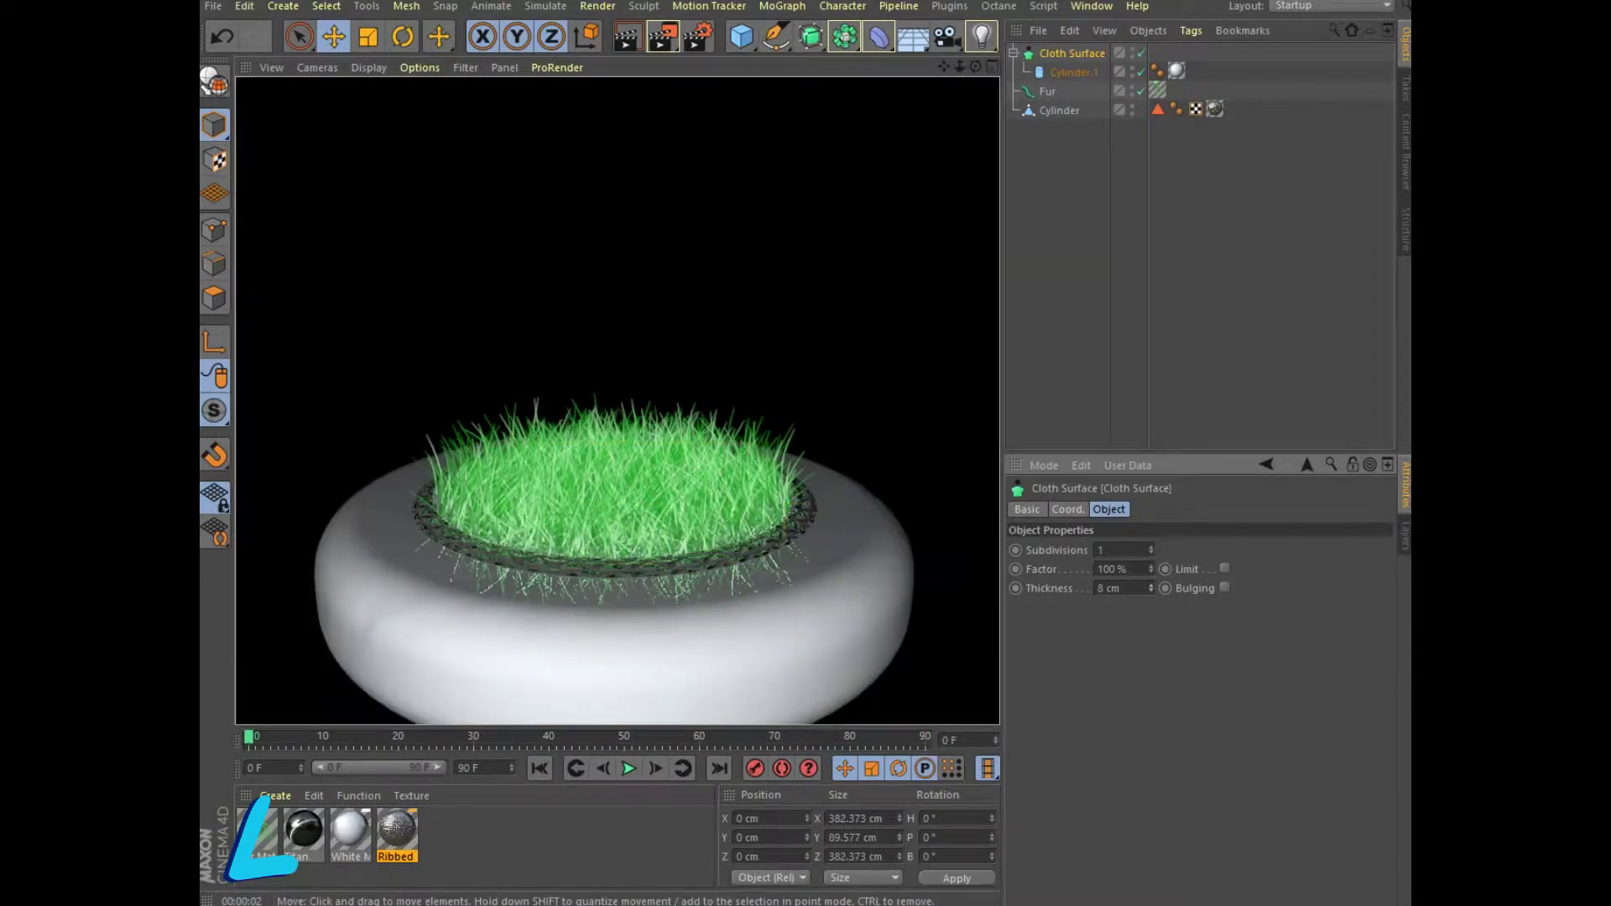
left_click(944, 438)
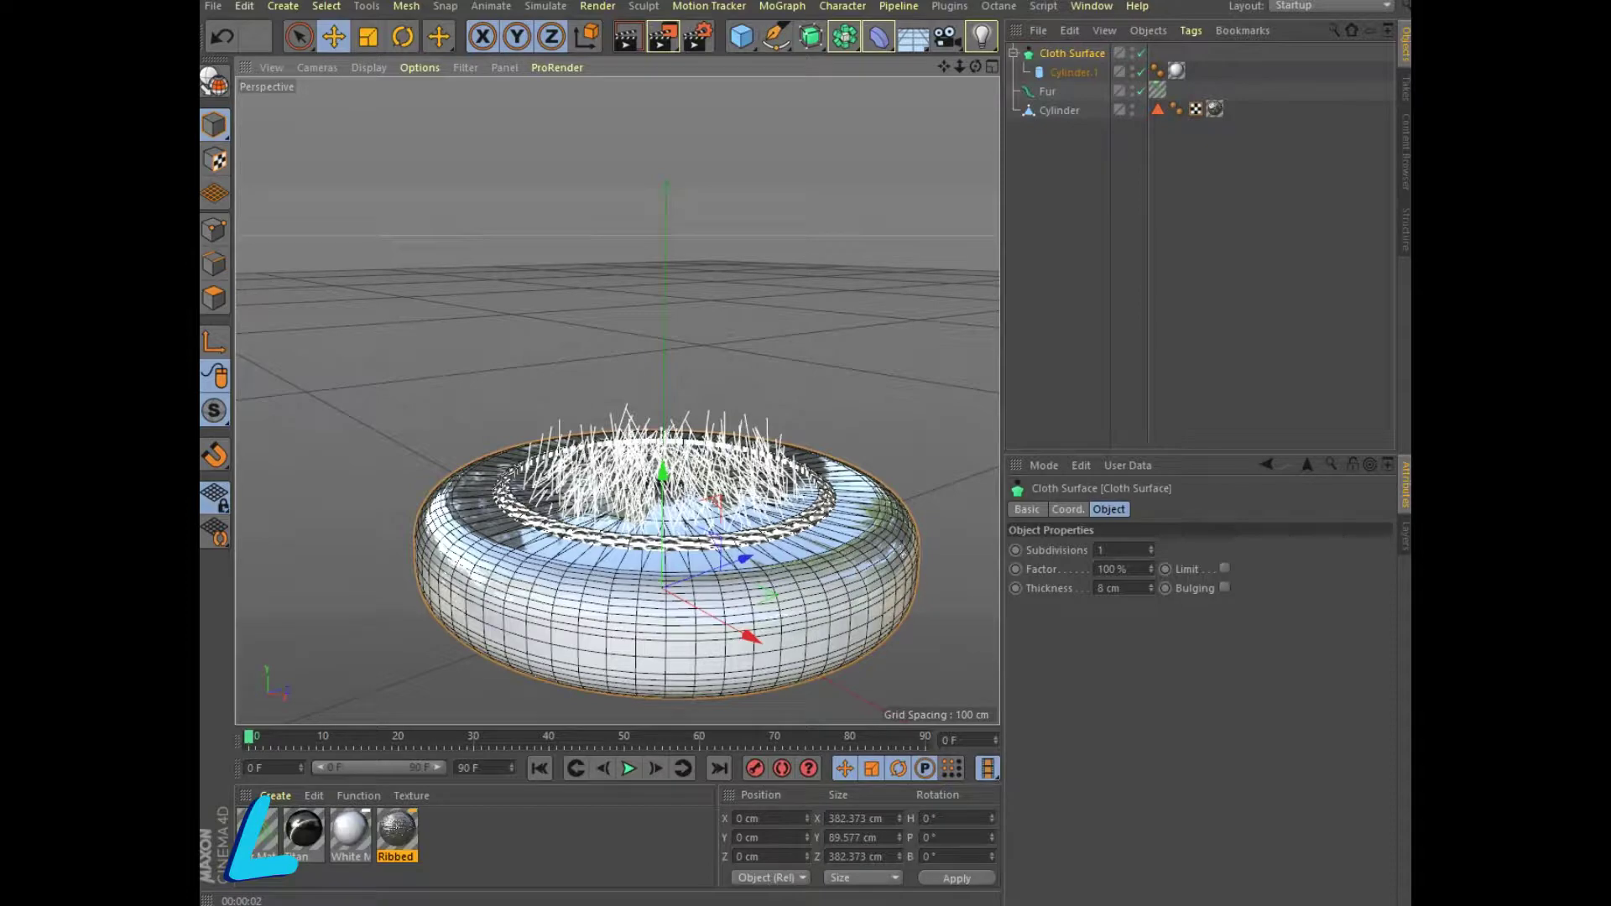
left_click_drag(663, 504, 621, 503, "alt")
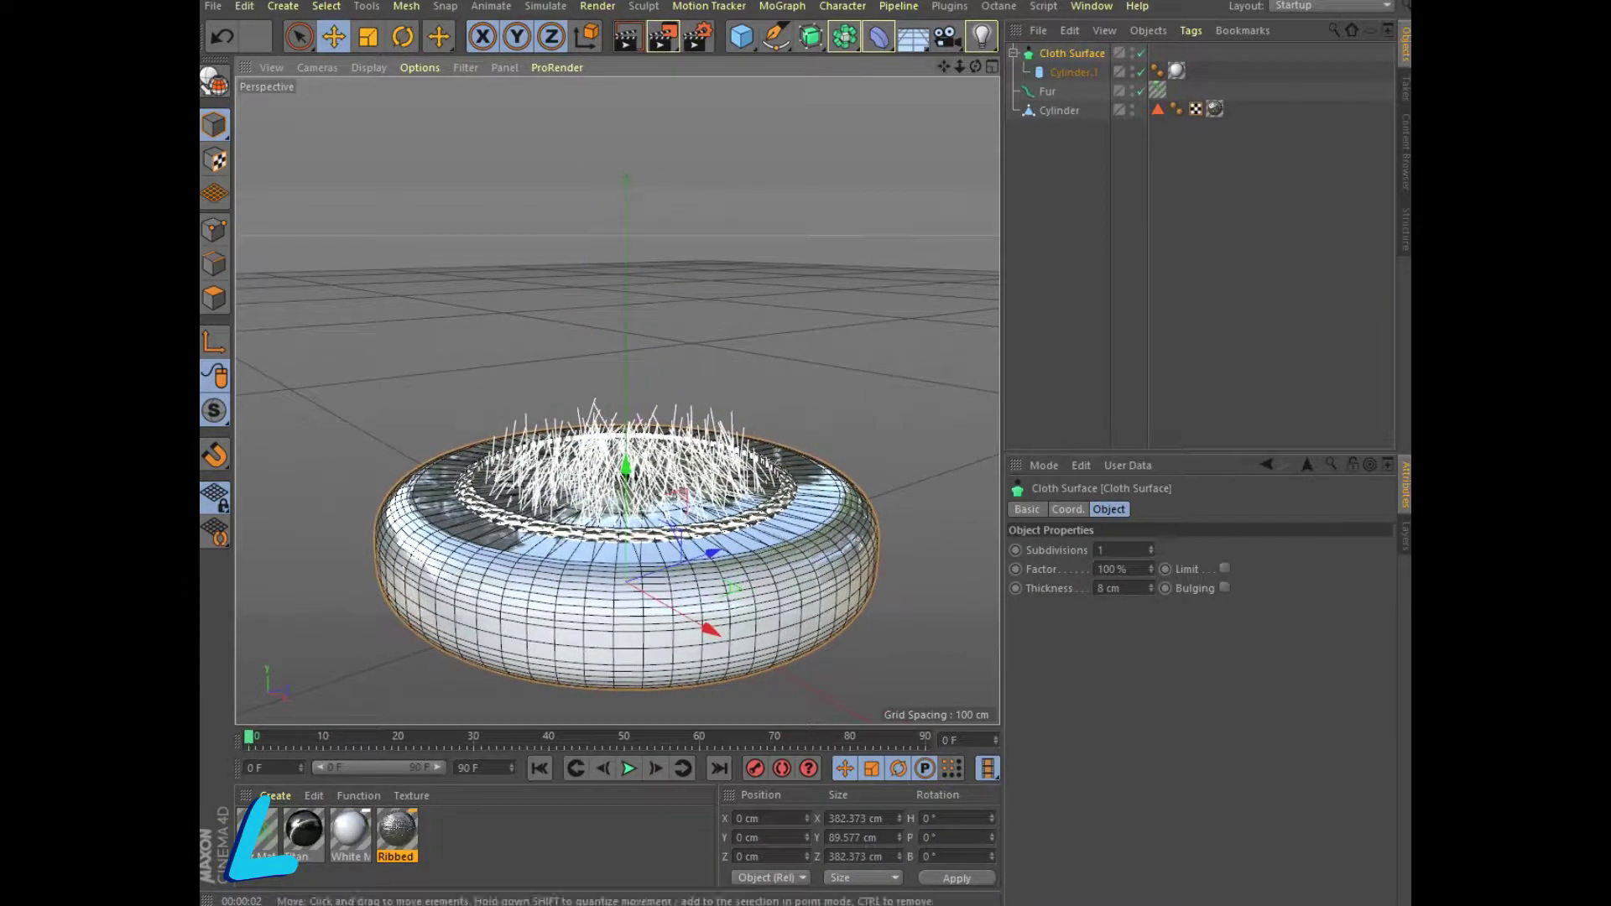
left_click(741, 35)
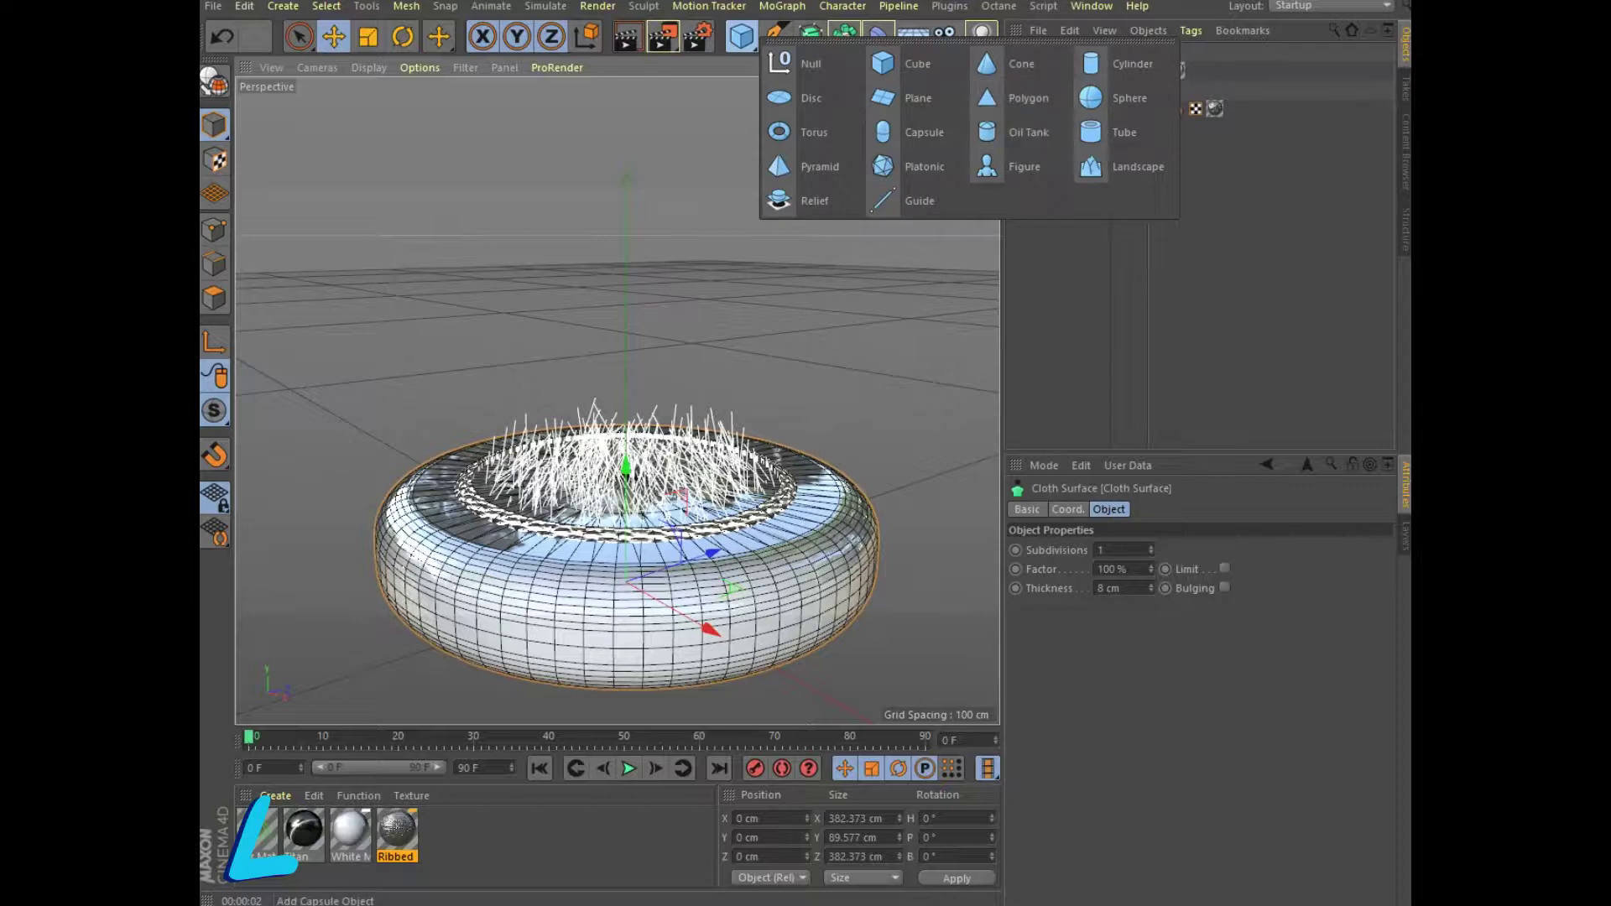
Add an Oil Tank, stretch it to about 295 cm tall, raise it and adjust its cap height.
left_click(1015, 132)
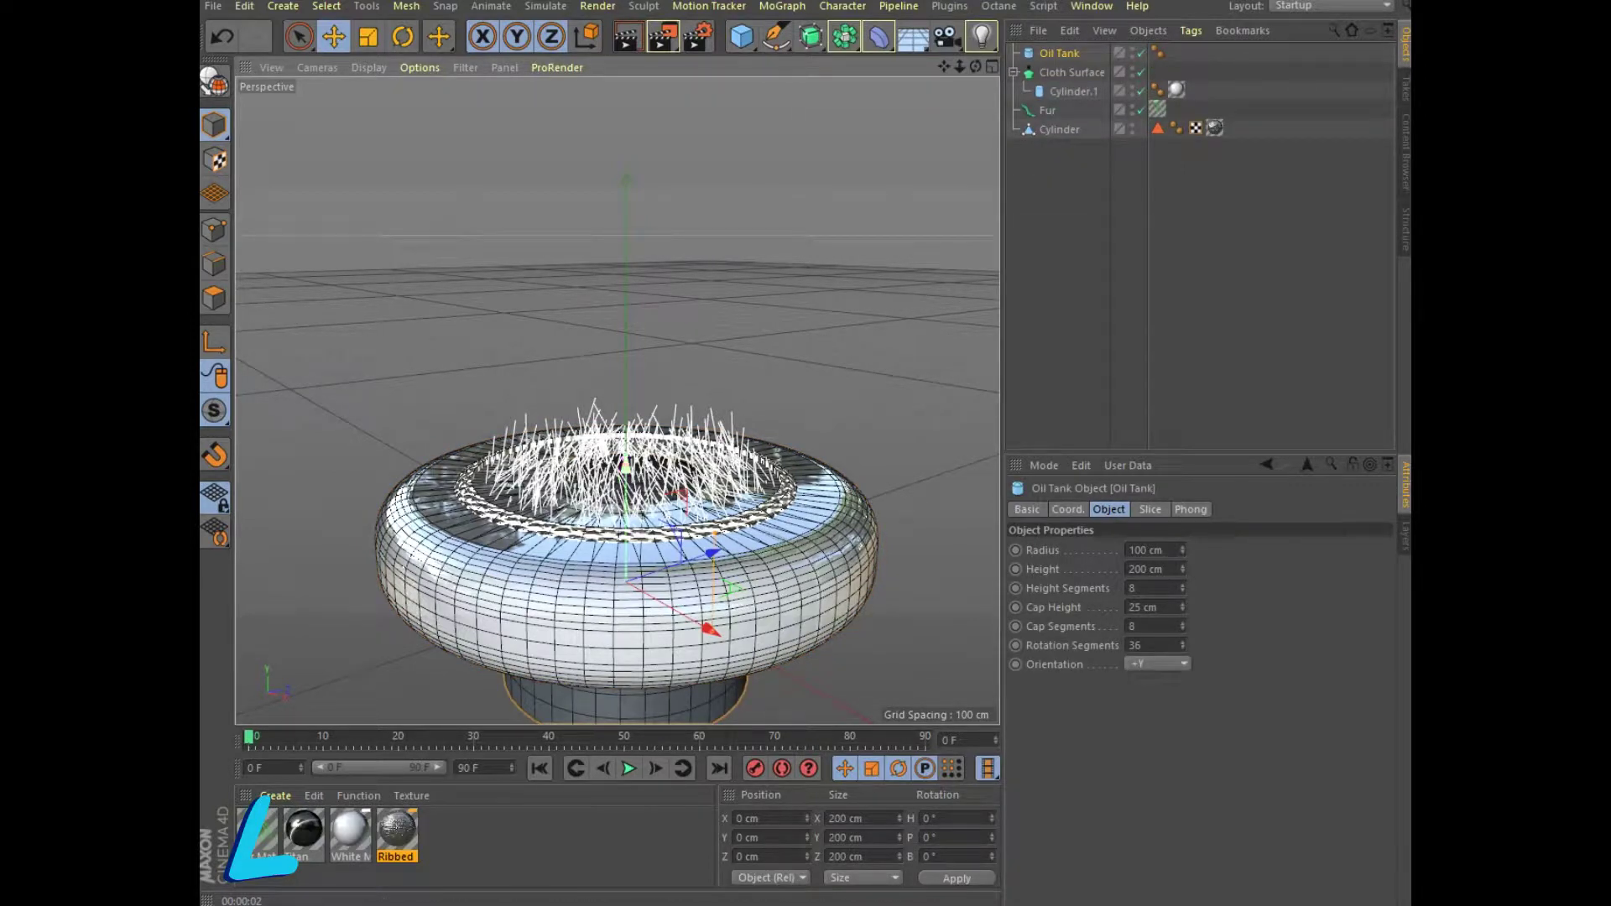
left_click_drag(626, 461, 626, 405)
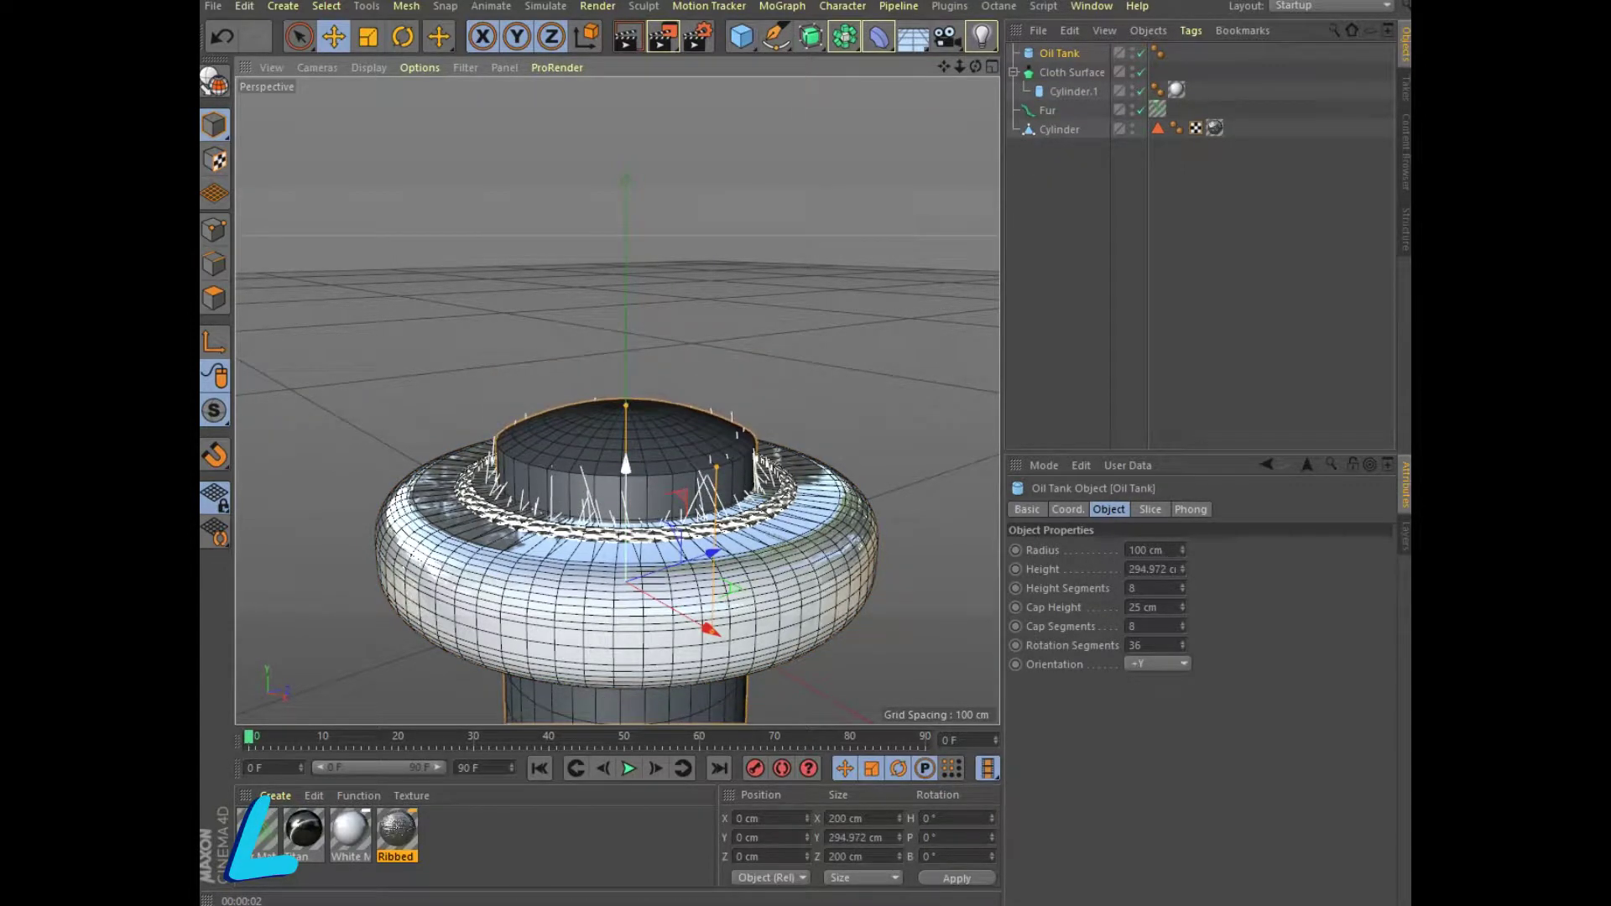
left_click_drag(626, 463, 626, 254)
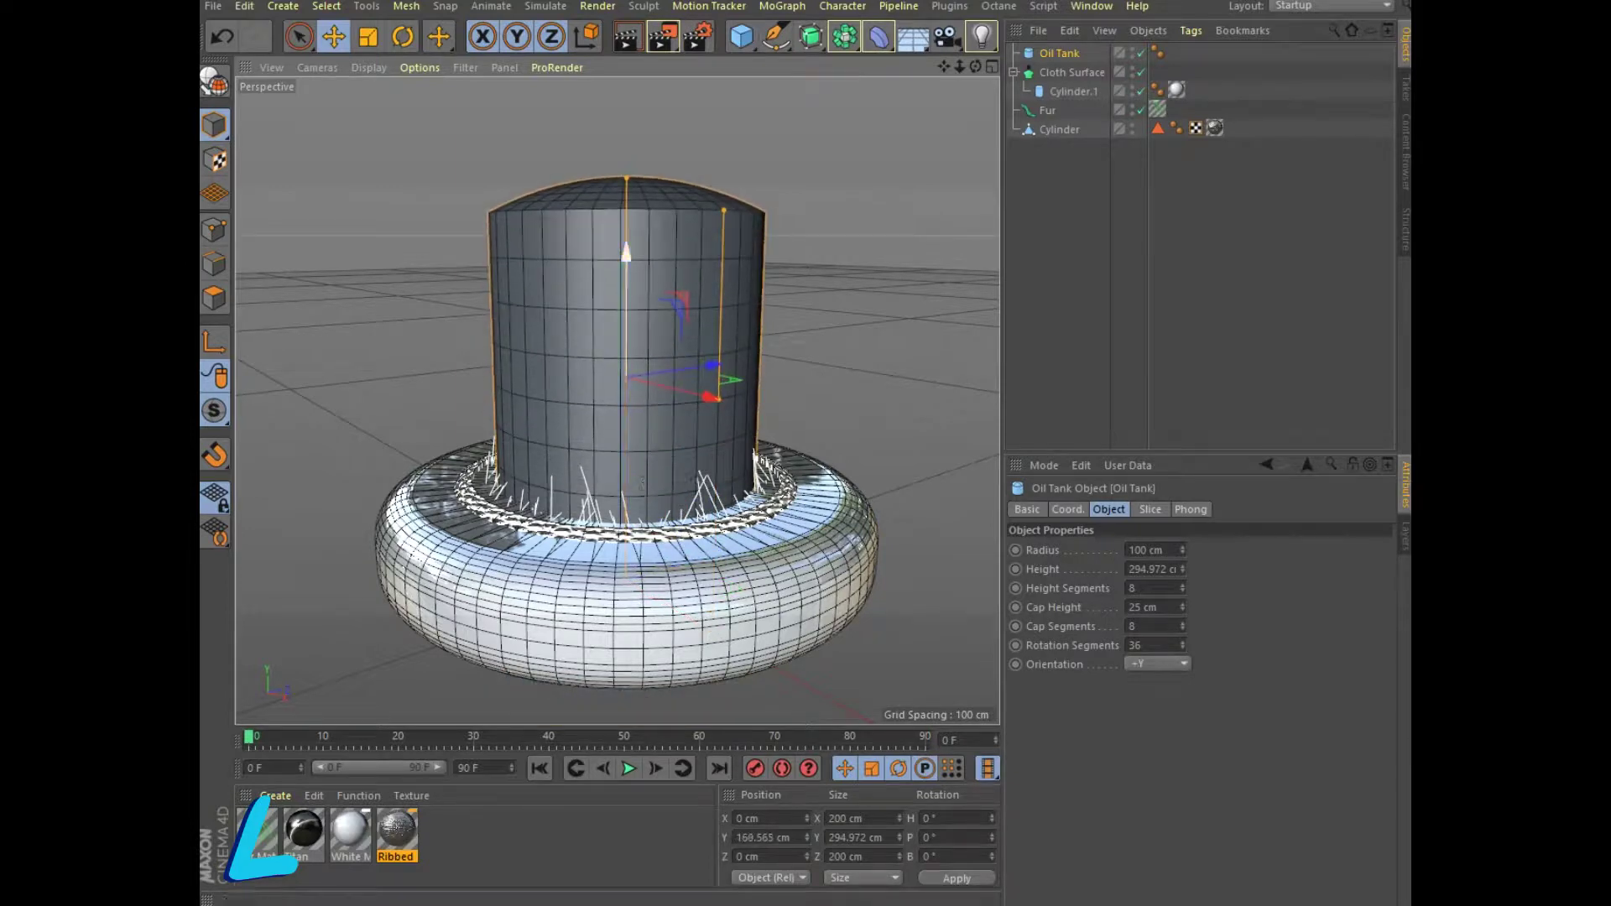
left_click_drag(724, 210, 722, 286)
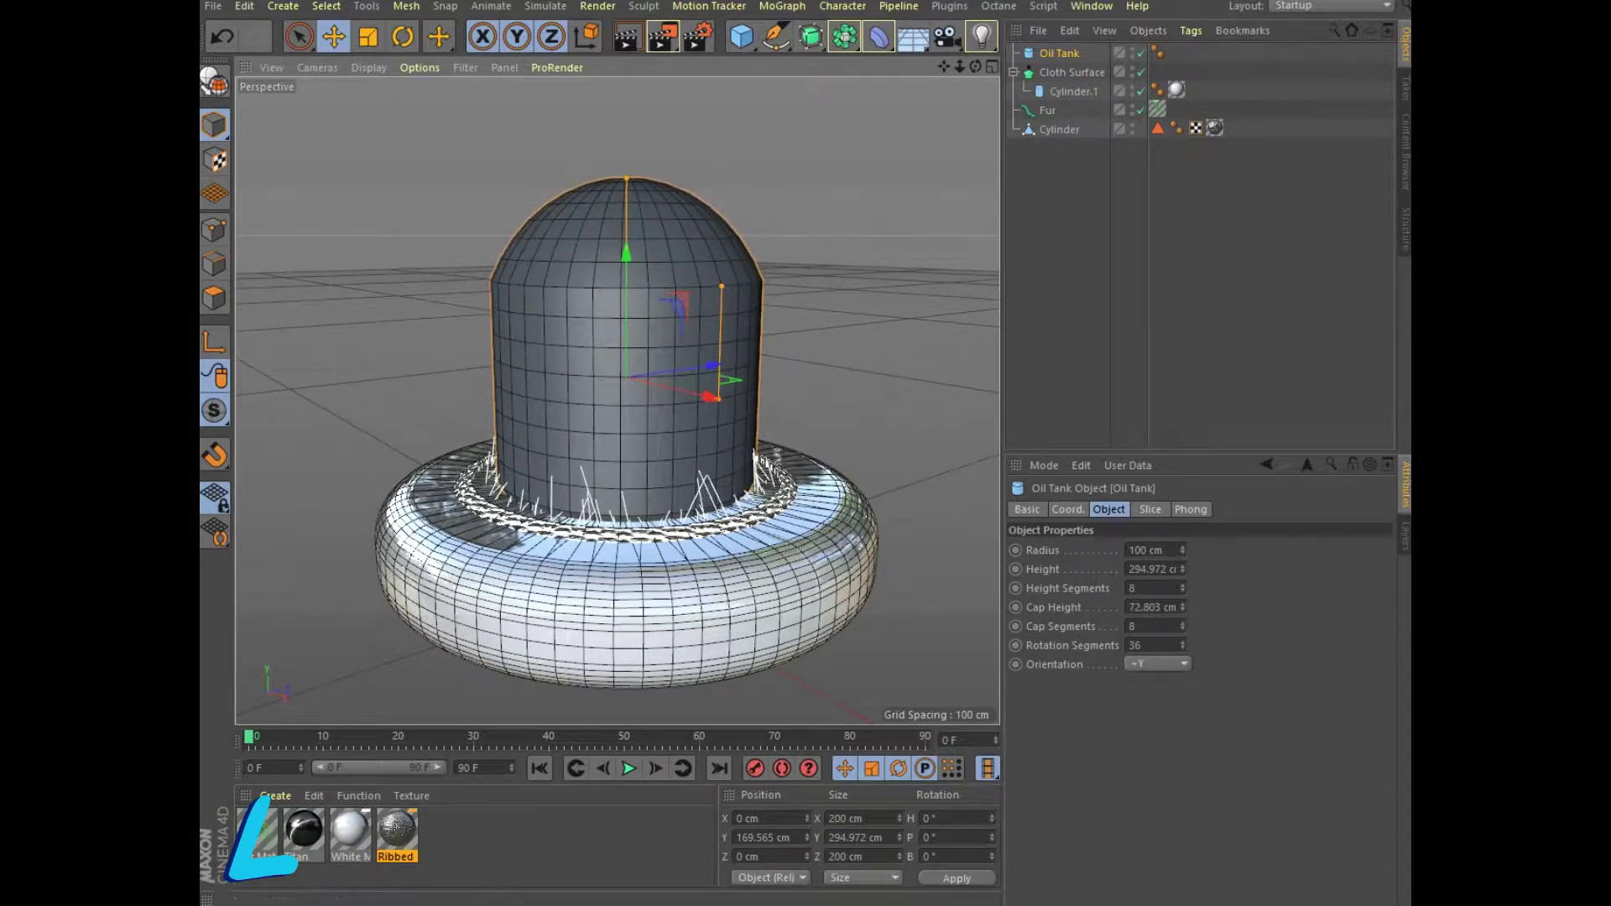
Widen the Oil Tank to a 140 cm radius and show the four-view layout.
left_click_drag(718, 398, 766, 403)
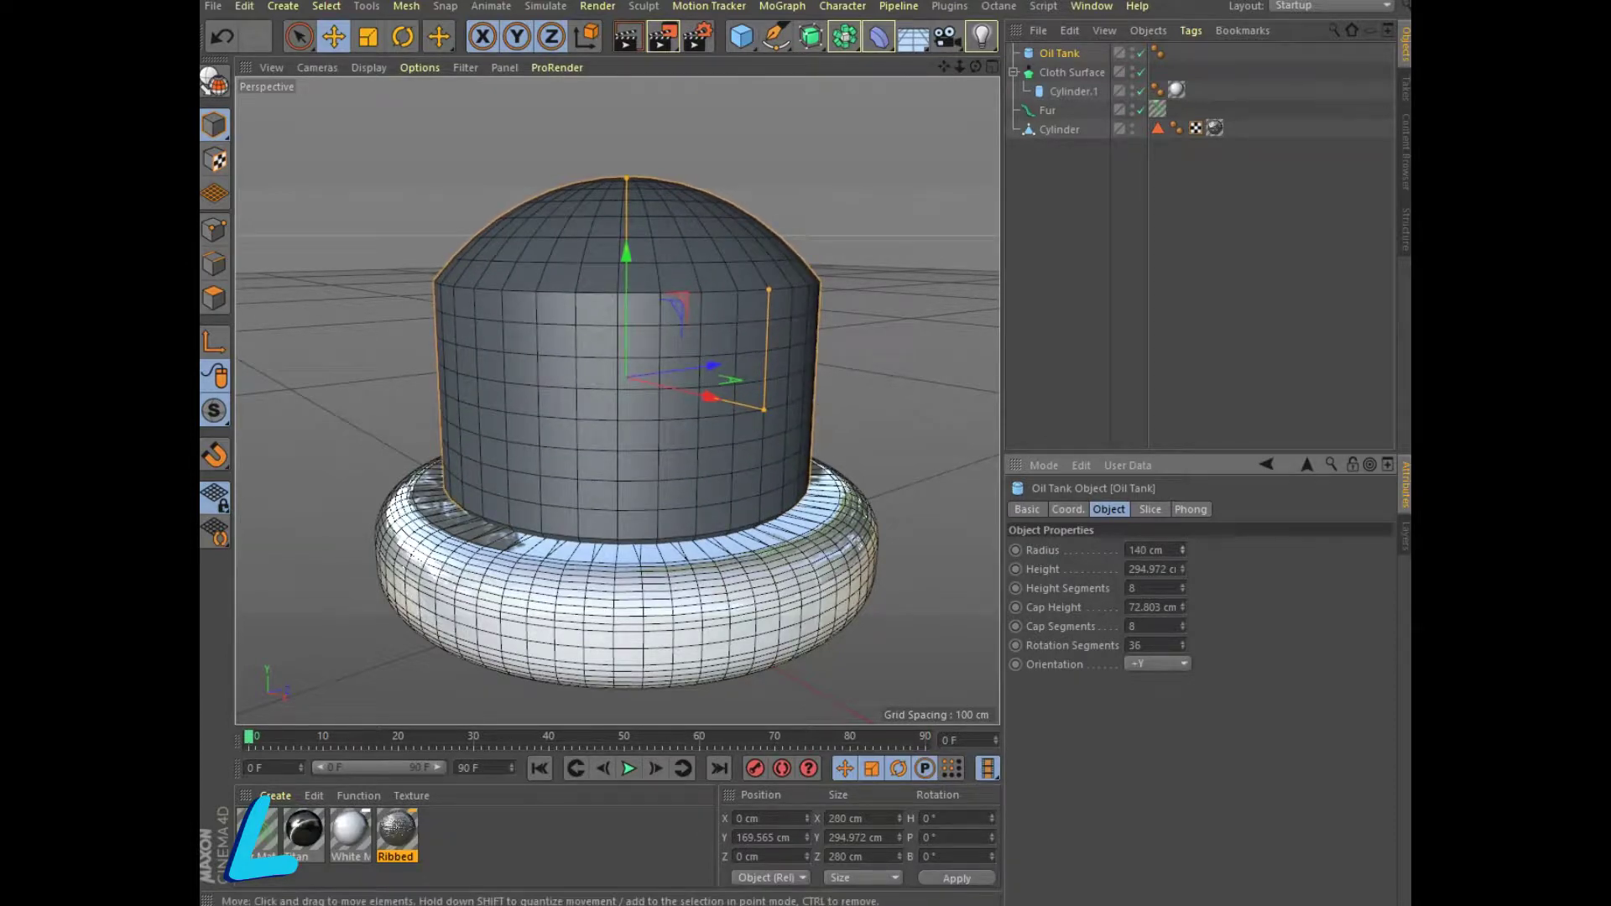
mouse_move(627, 251)
left_mouse_down()
mouse_move(627, 222)
mouse_move(626, 252)
left_mouse_up()
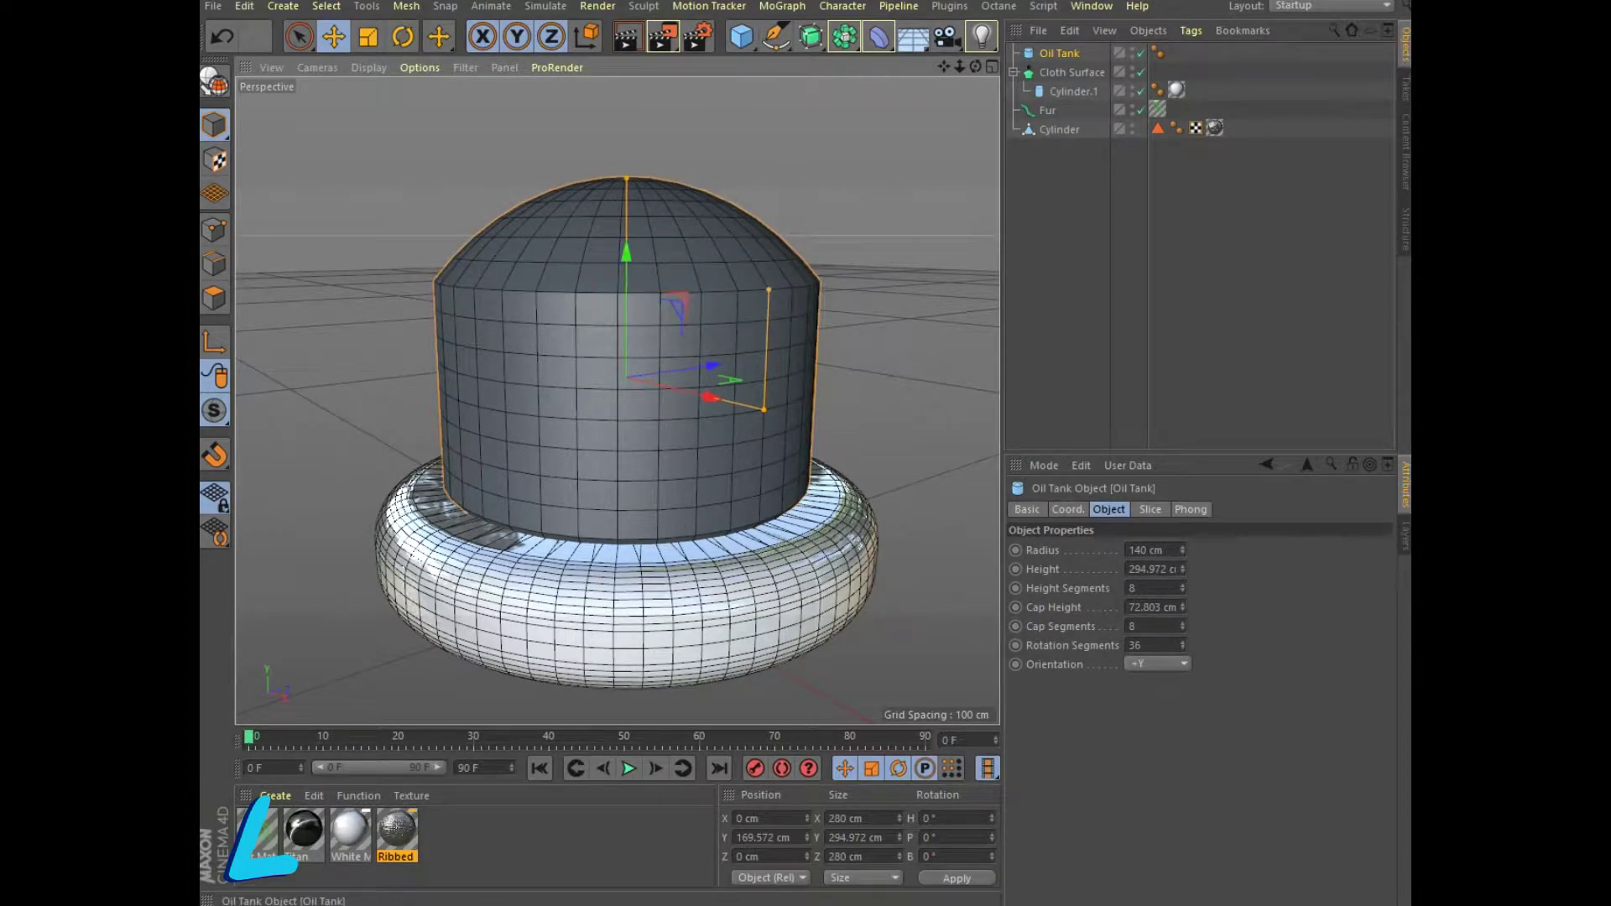
key("F5")
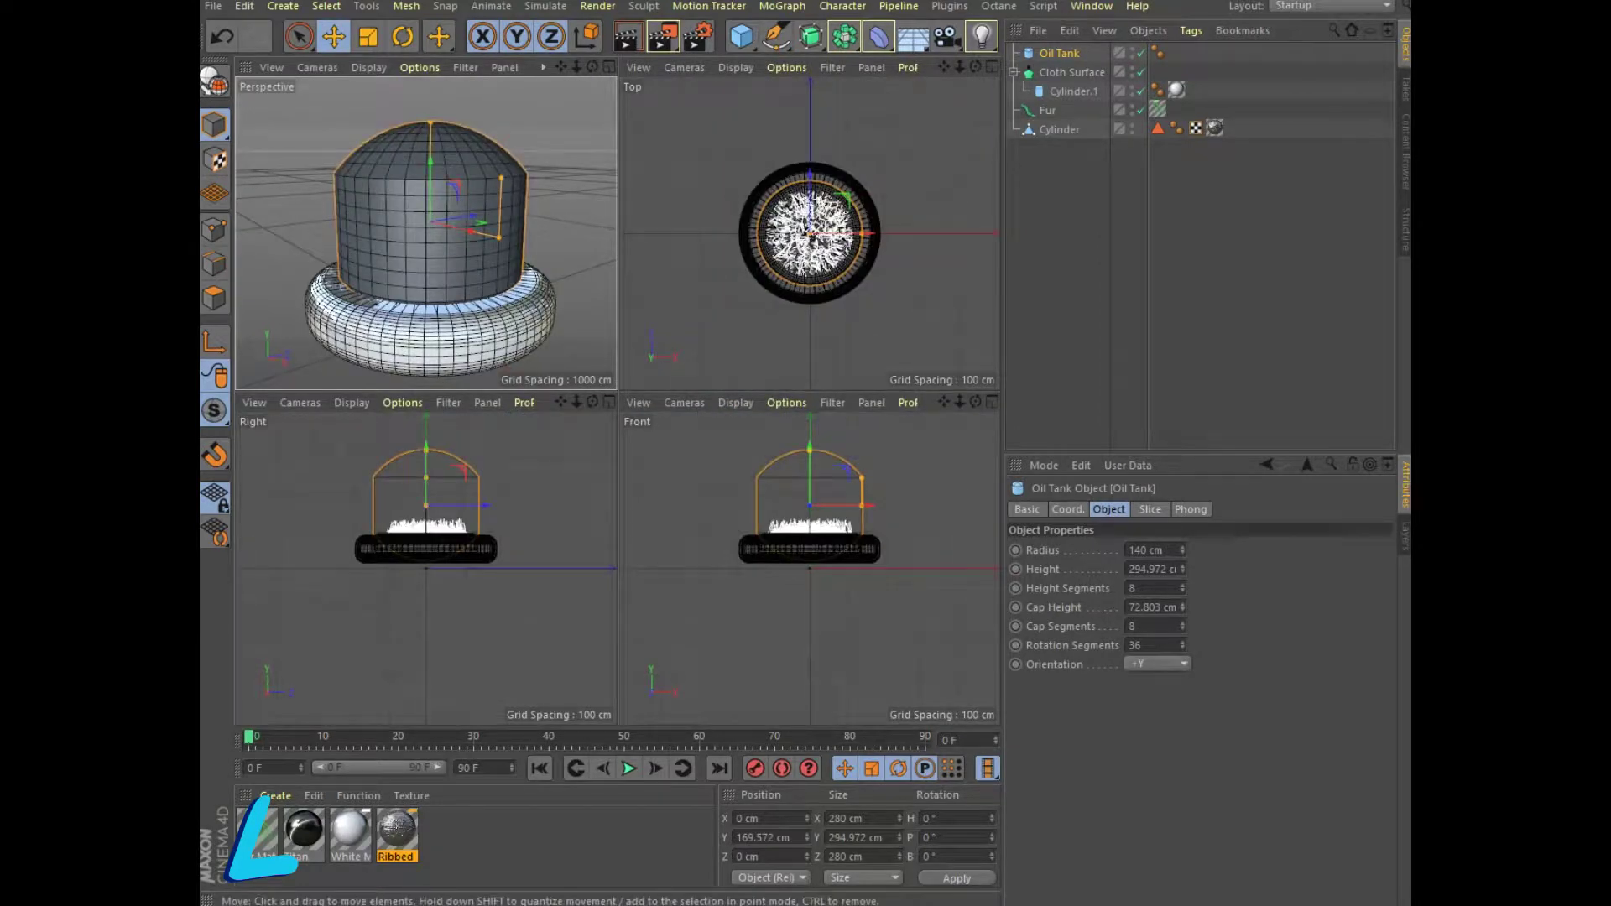
Make the Oil Tank taller, convert it to an editable polygon object and enter point mode.
left_click_drag(809, 450, 809, 427)
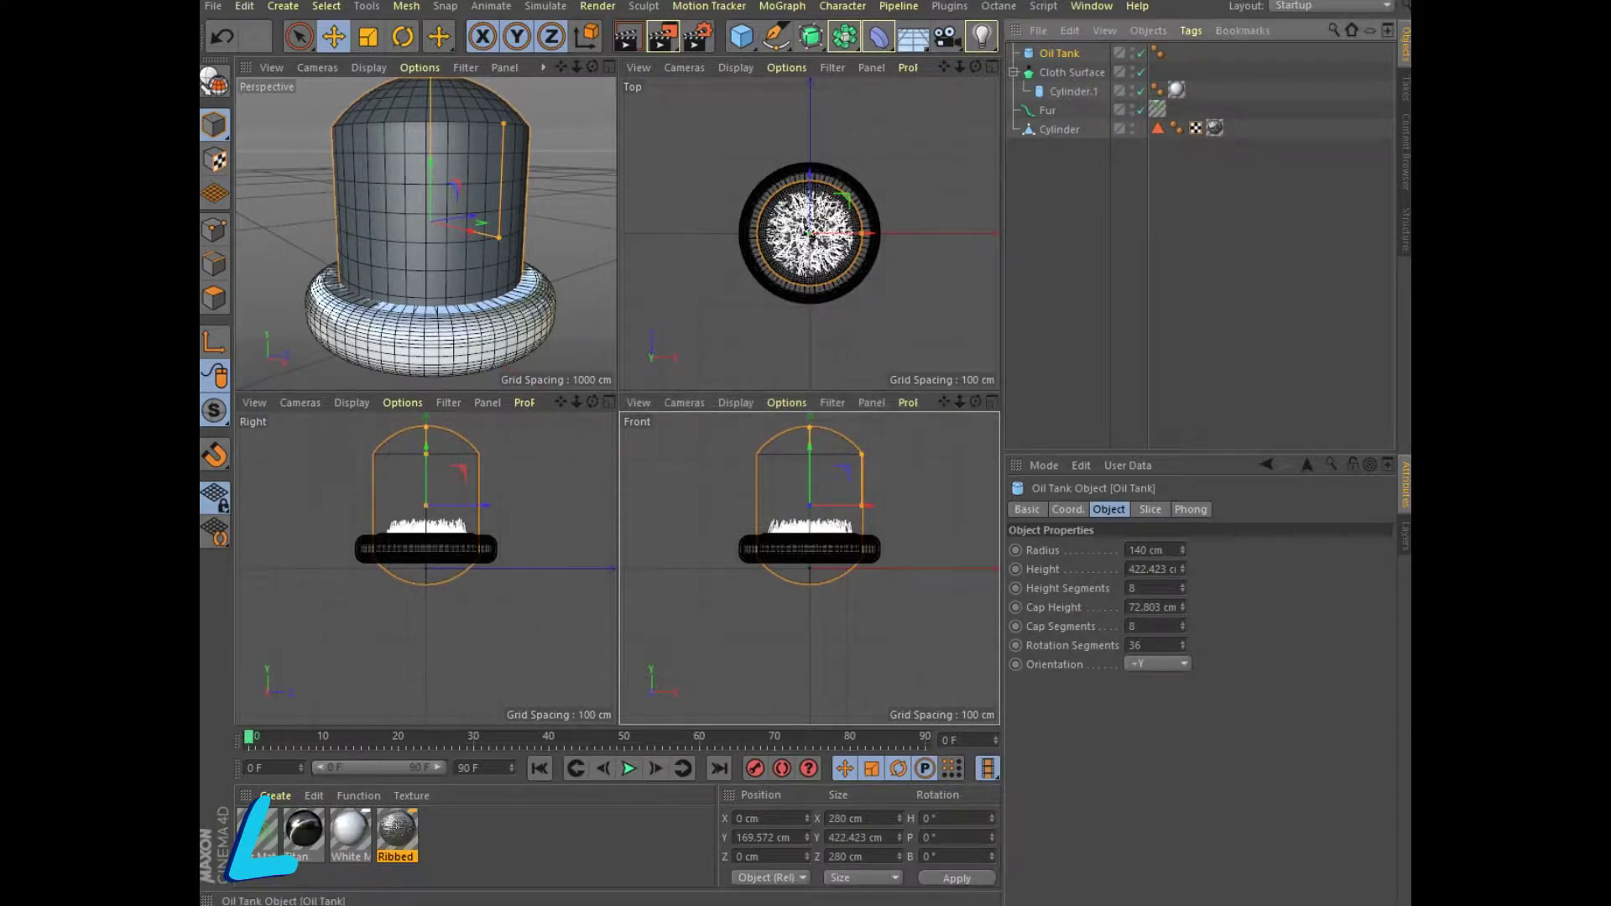
left_click(215, 81)
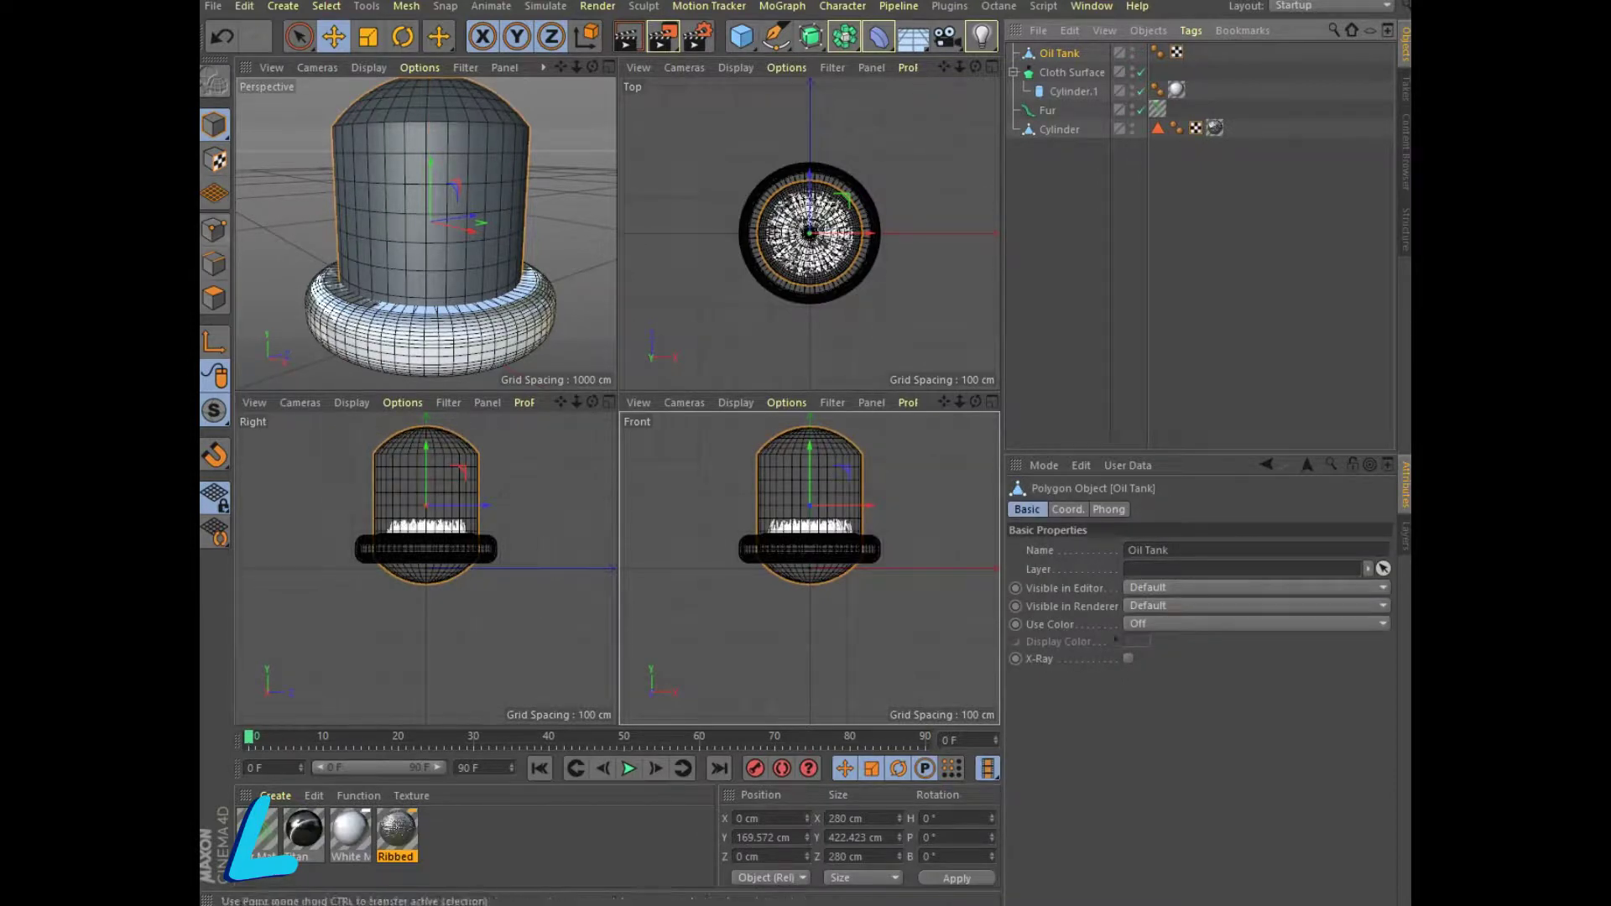
left_click(215, 229)
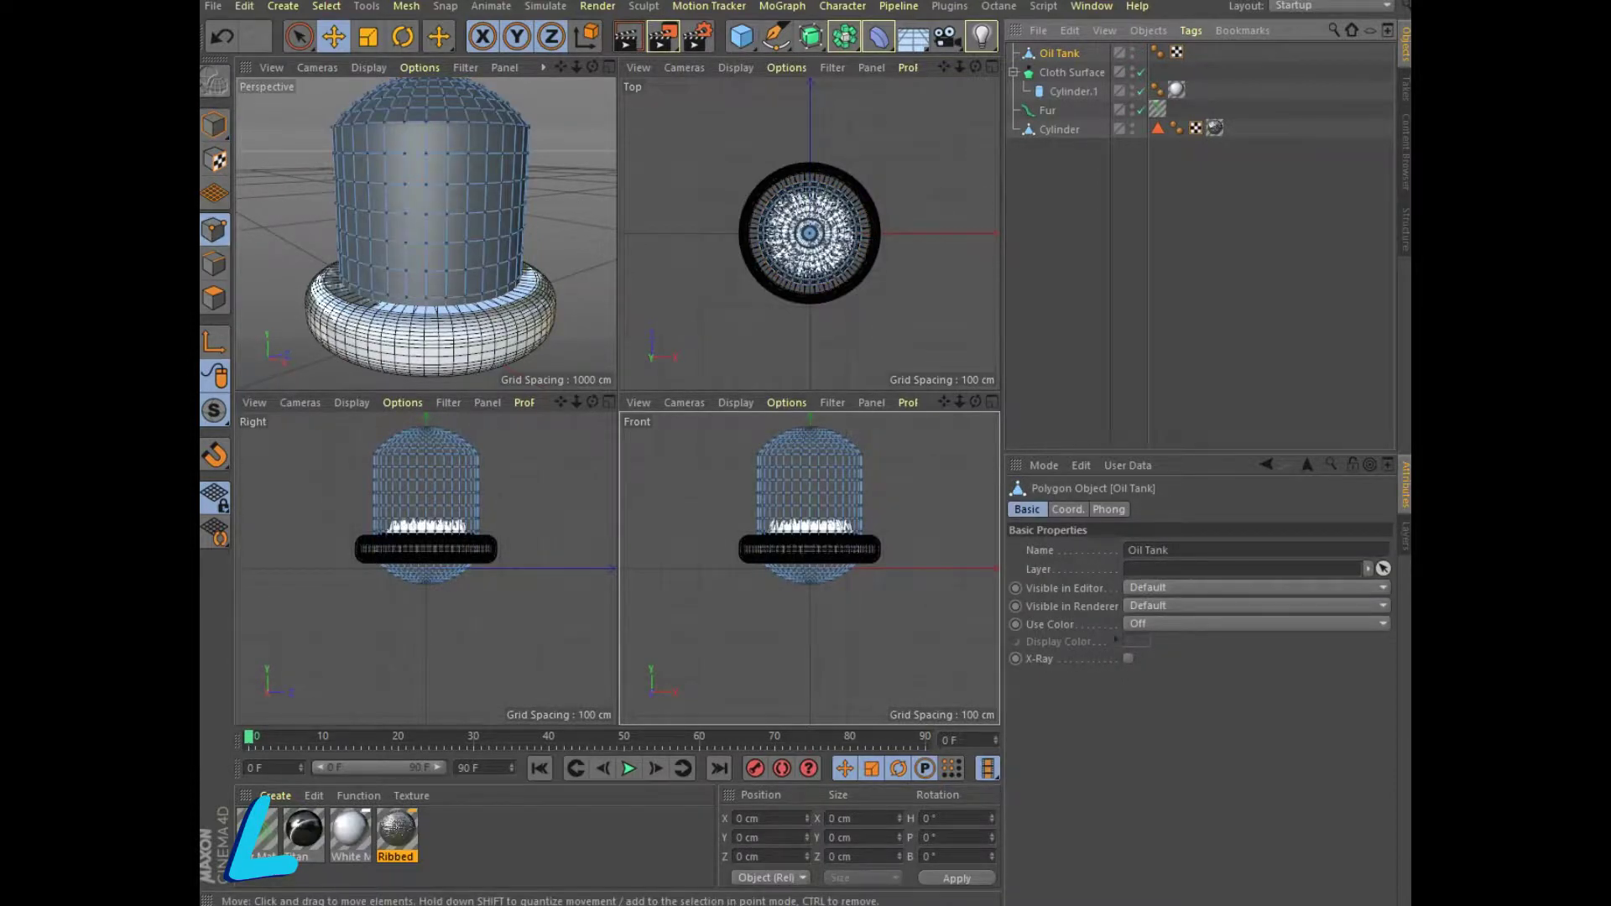
left_click_drag(299, 36, 395, 98)
Delete the tank's lower-half points in the maximised front view, leaving an open dome.
scroll(695, 501, "up", 2)
scroll(695, 502, "up", 1)
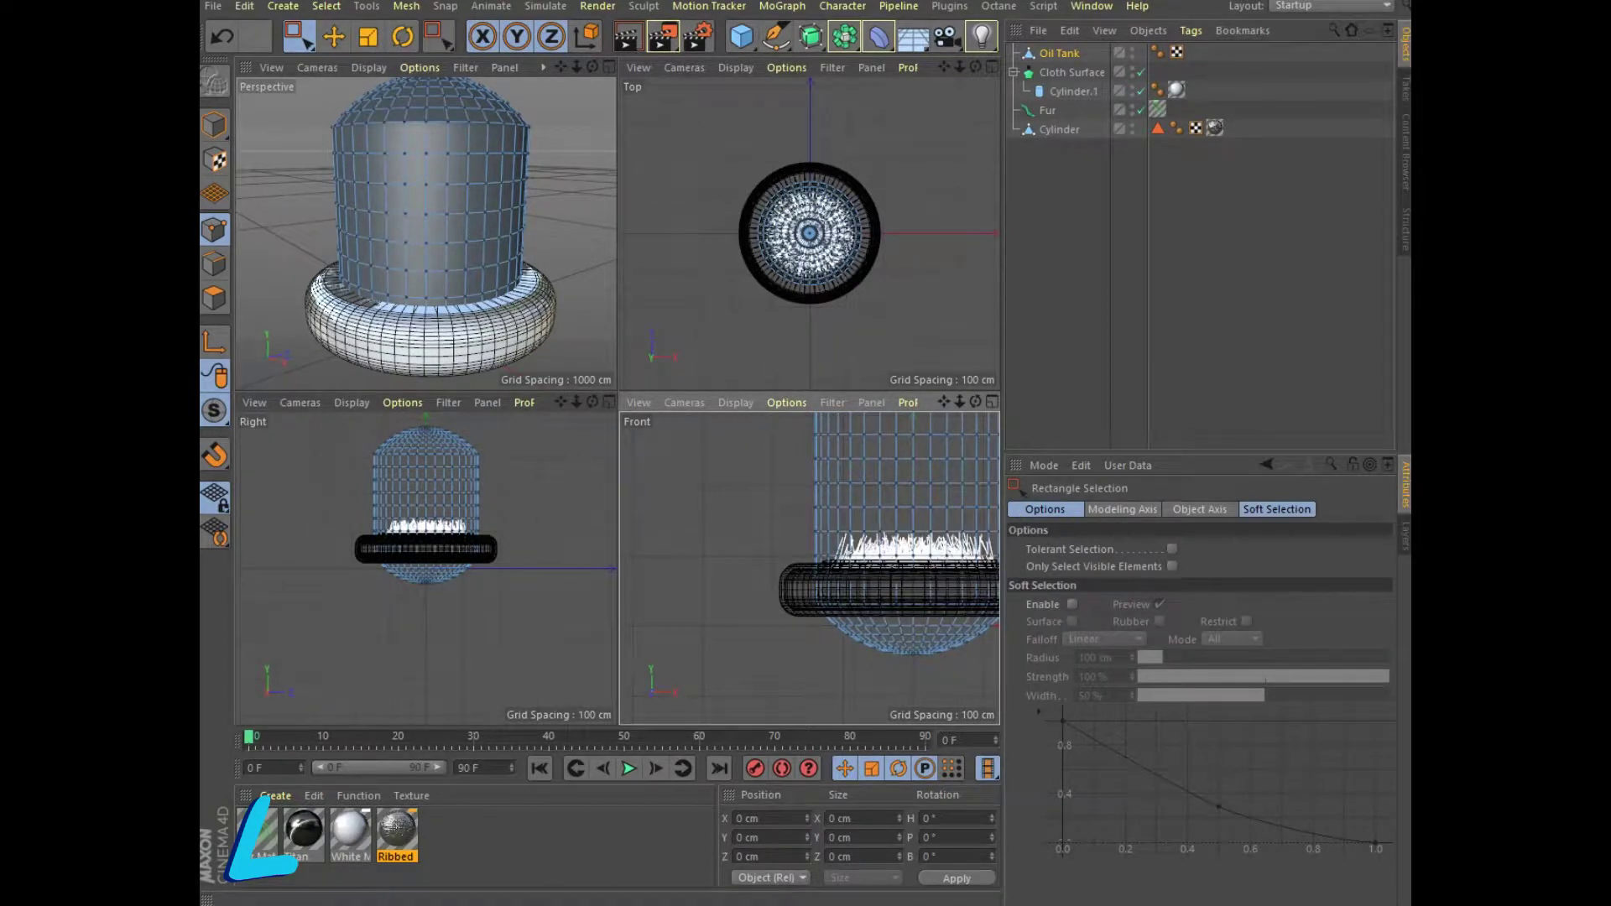
scroll(695, 502, "up", 2)
key("F4")
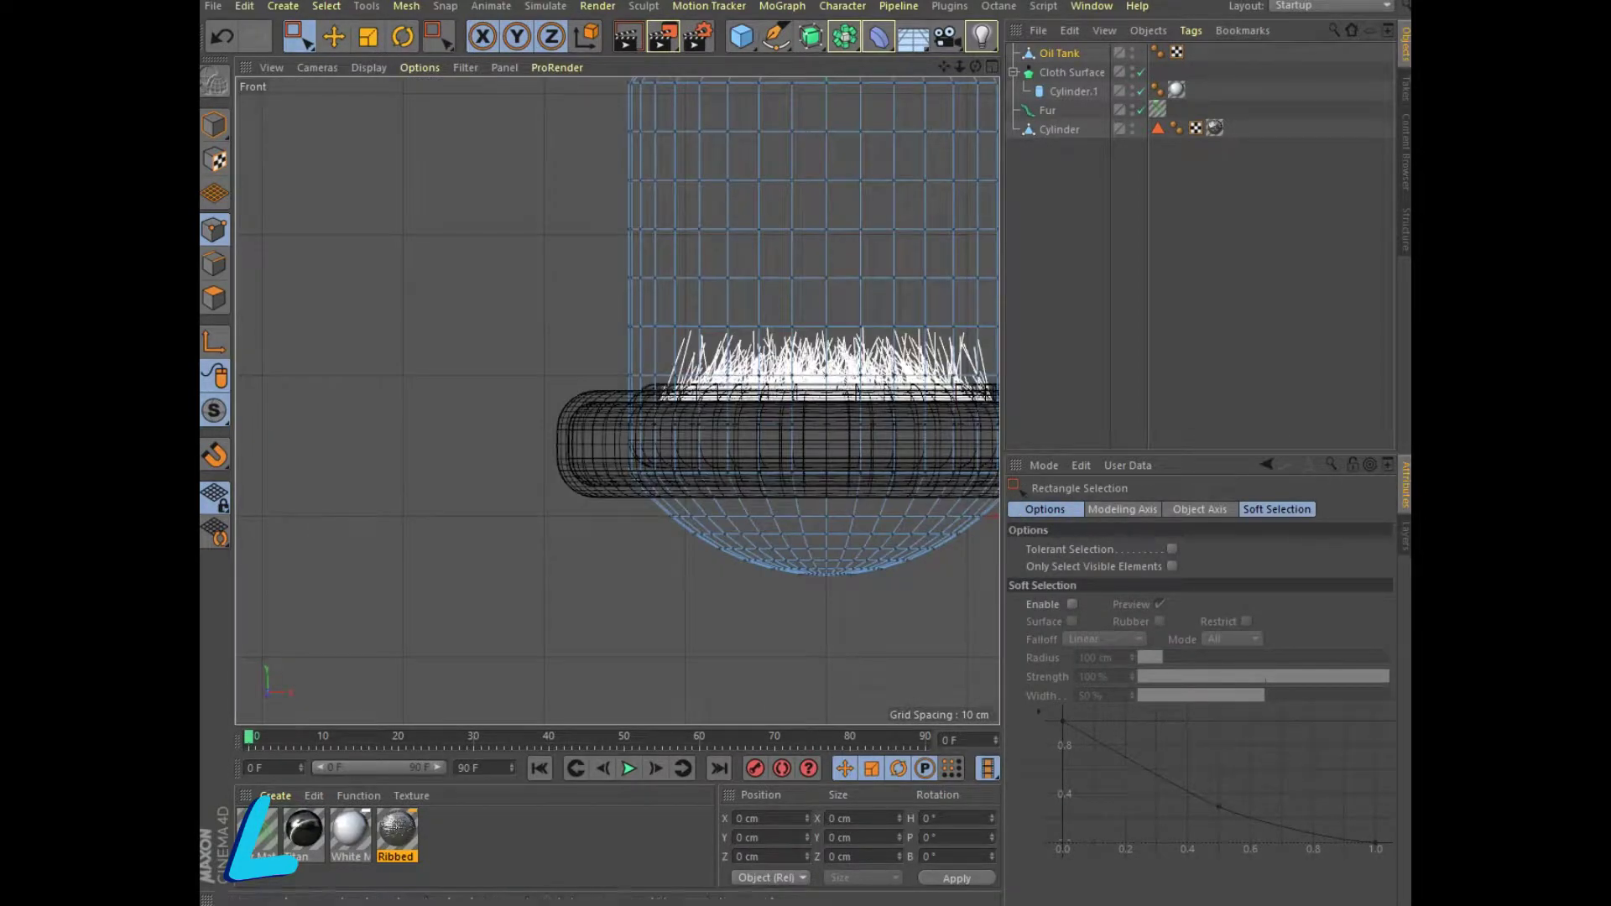
left_click_drag(944, 66, 715, 66)
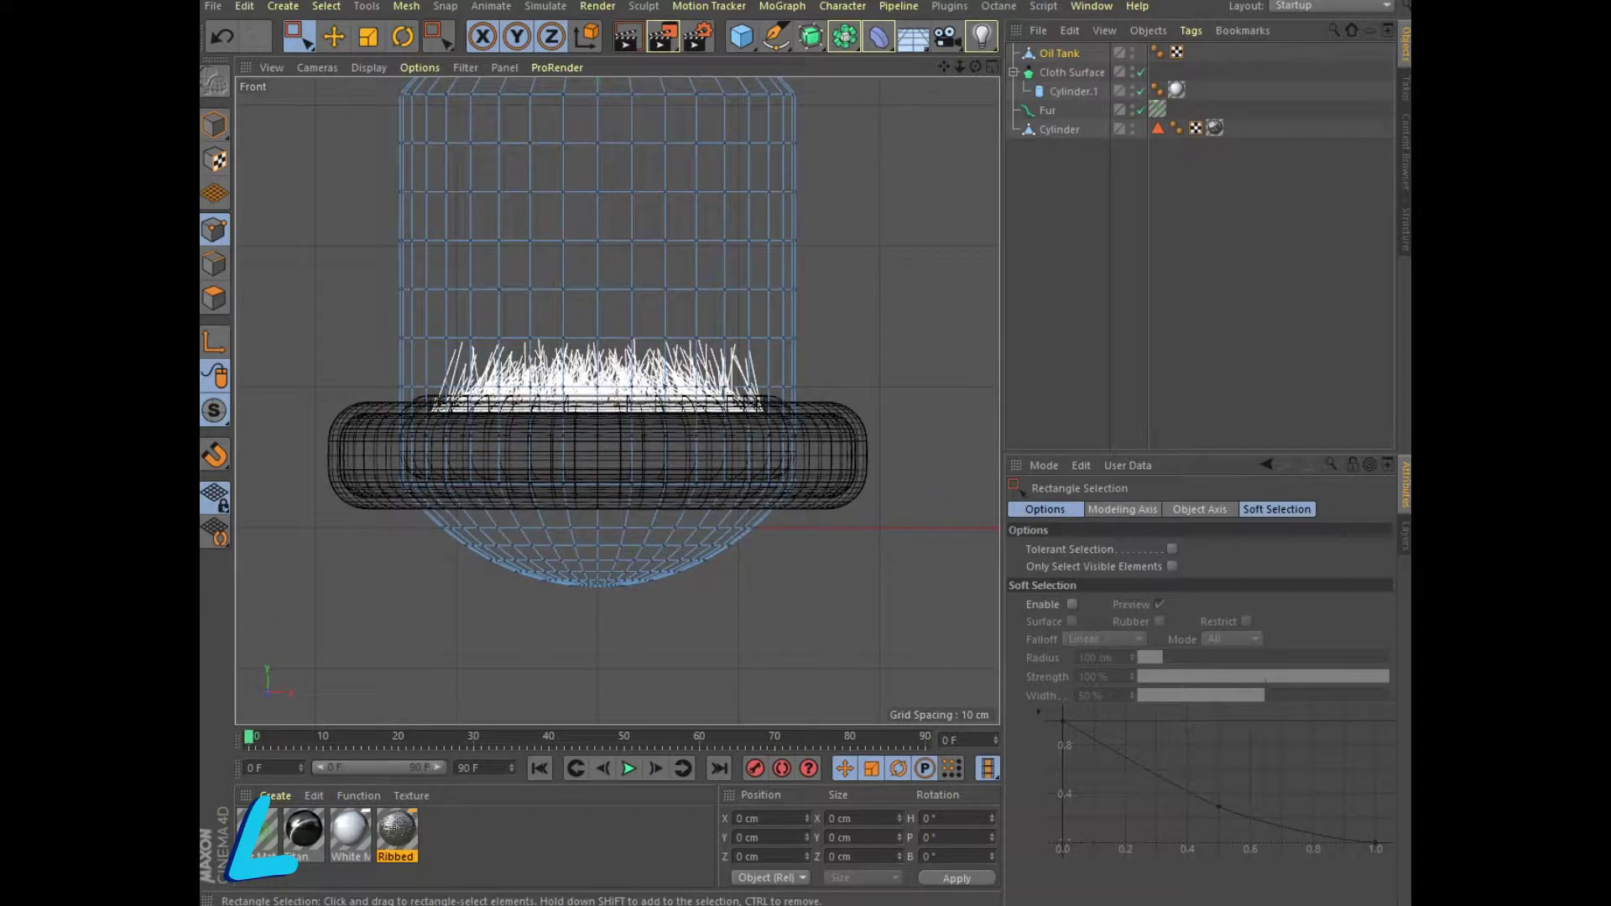
left_click_drag(344, 398, 847, 692)
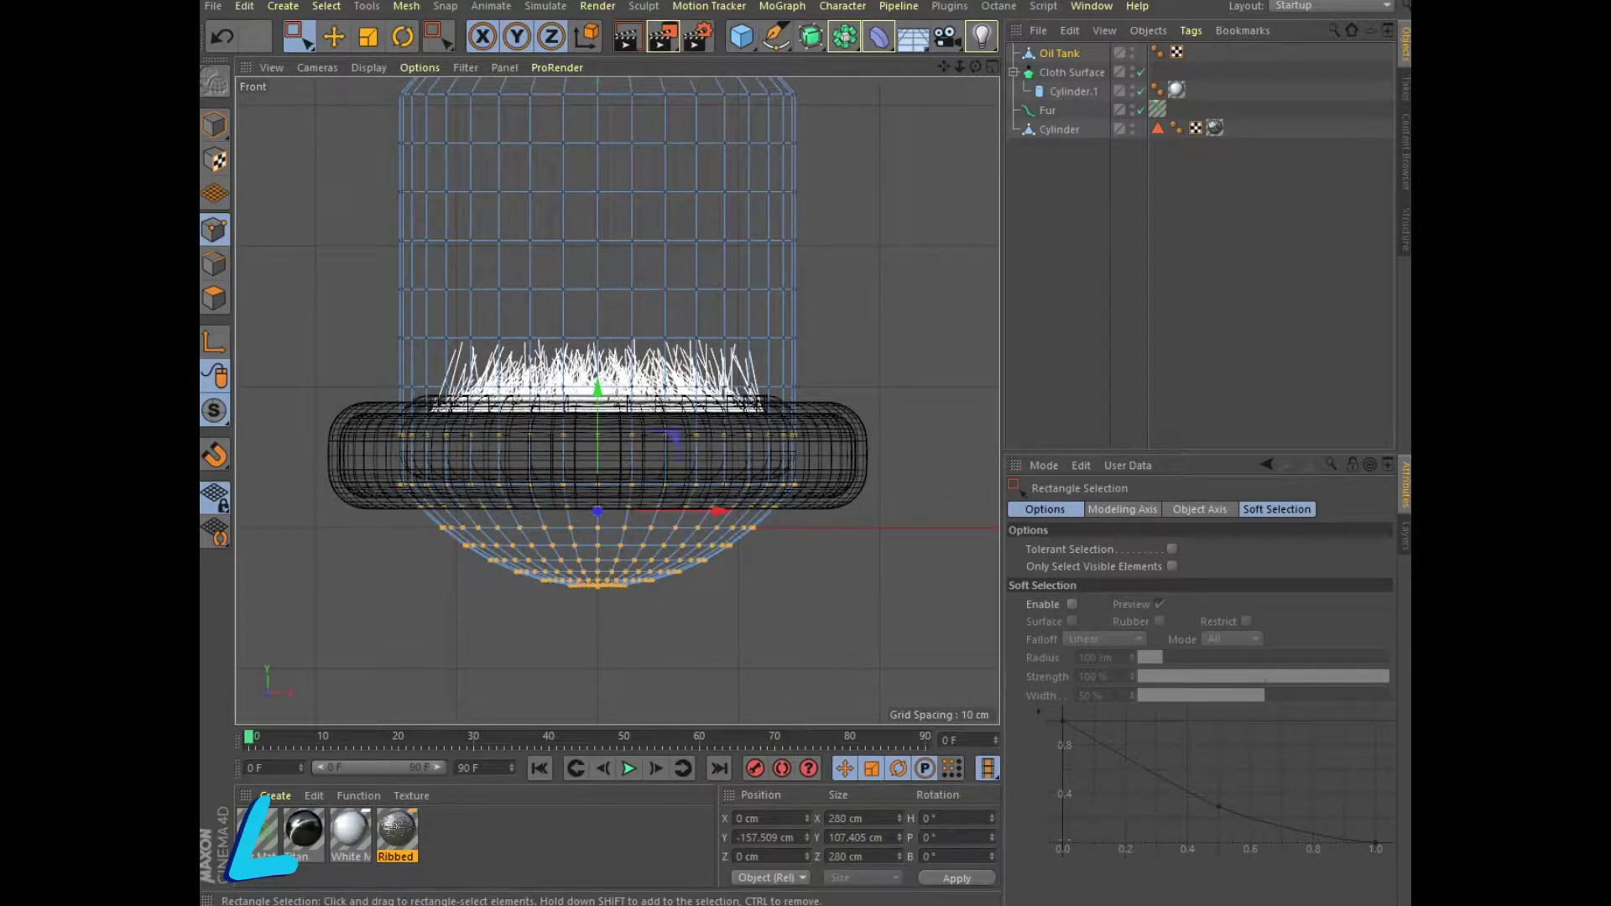
left_click(244, 5)
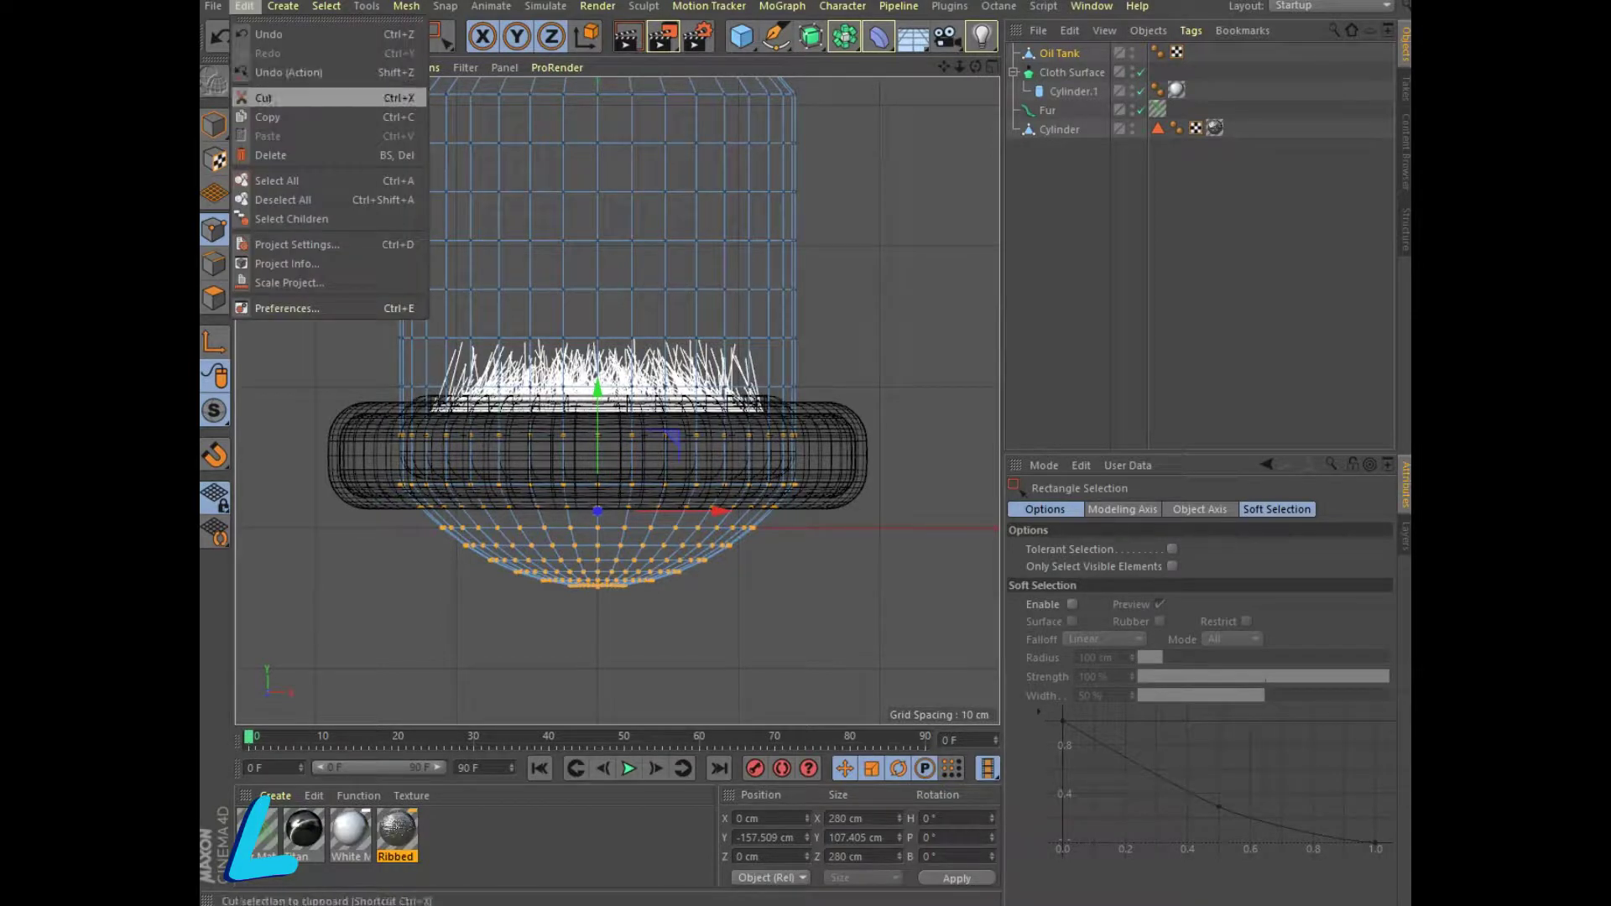
left_click(277, 155)
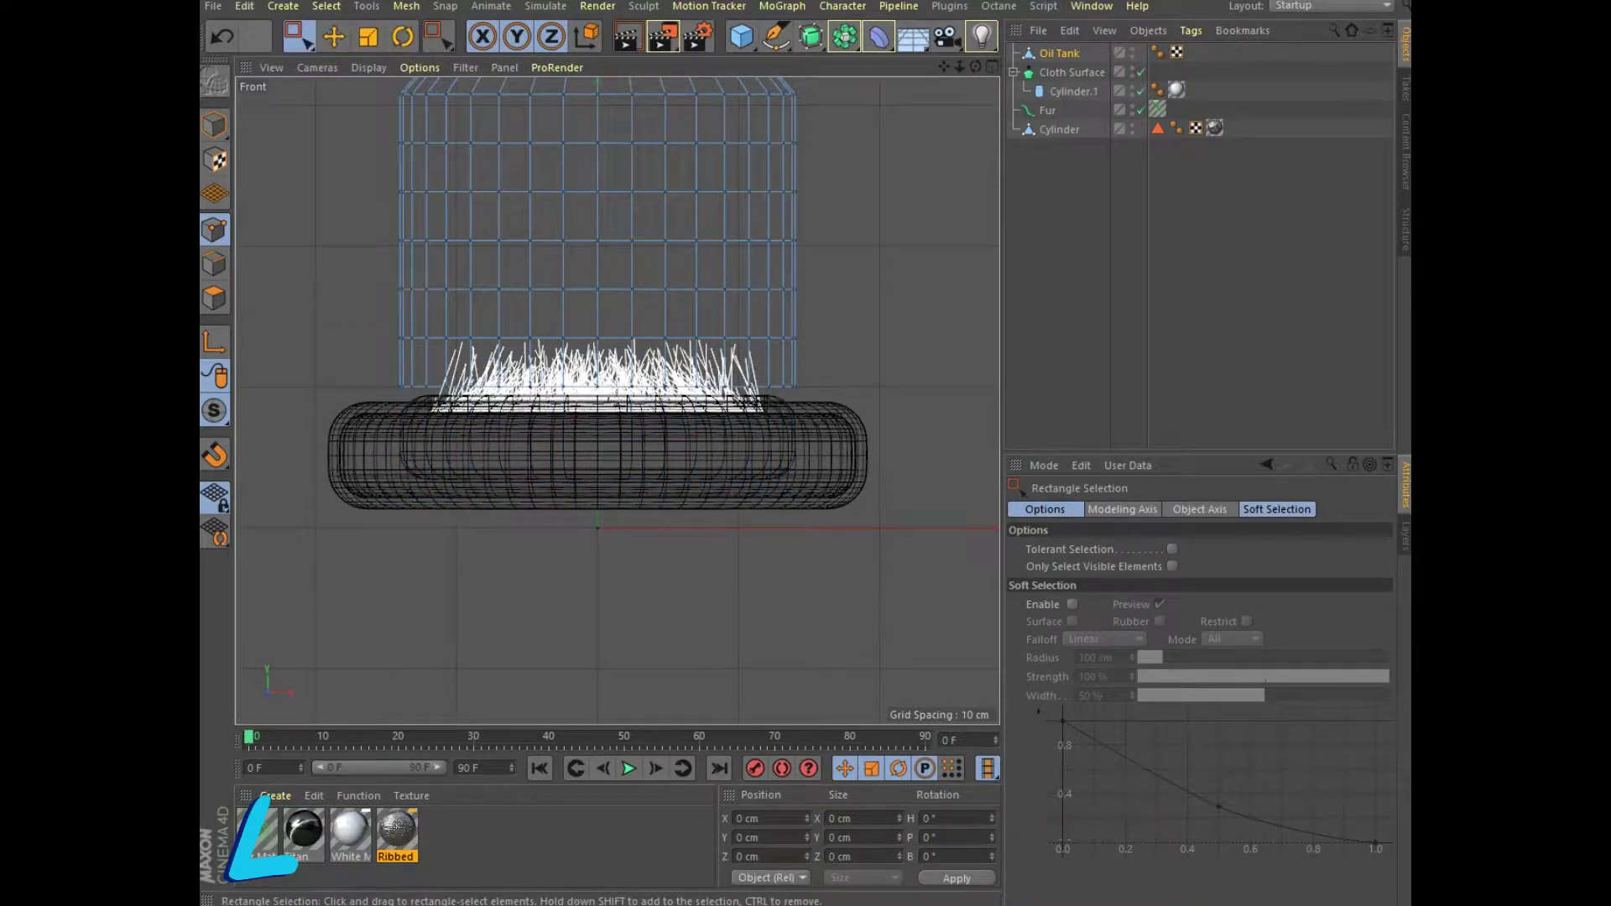
Lower the dome onto the base in Model mode and show all four views.
left_click(1059, 53)
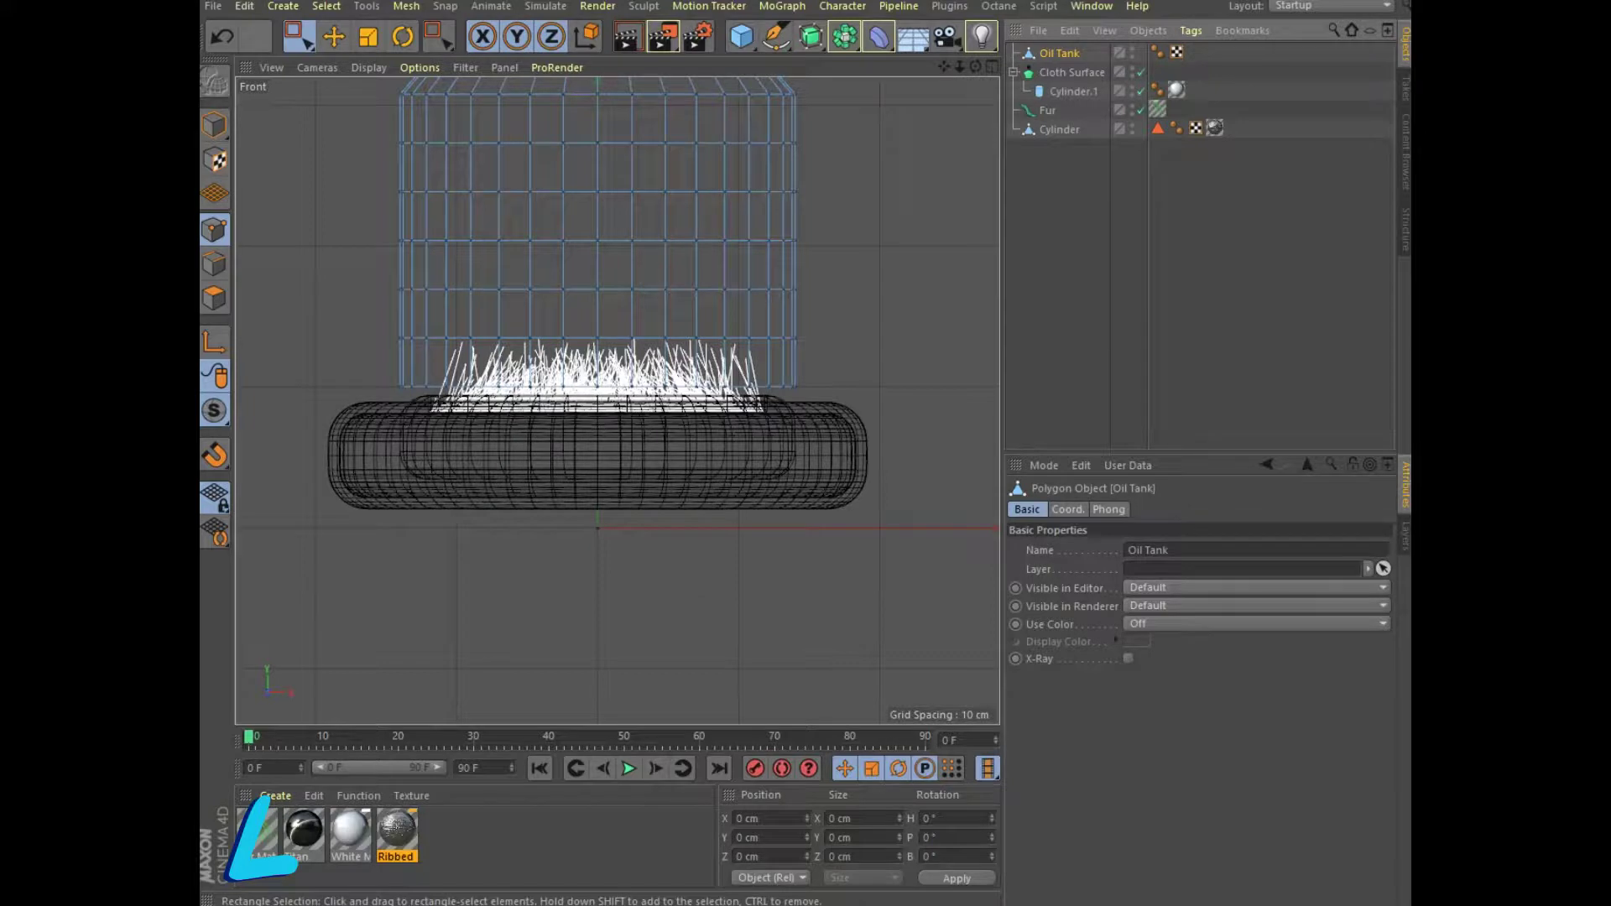
left_click(213, 124)
left_click(333, 36)
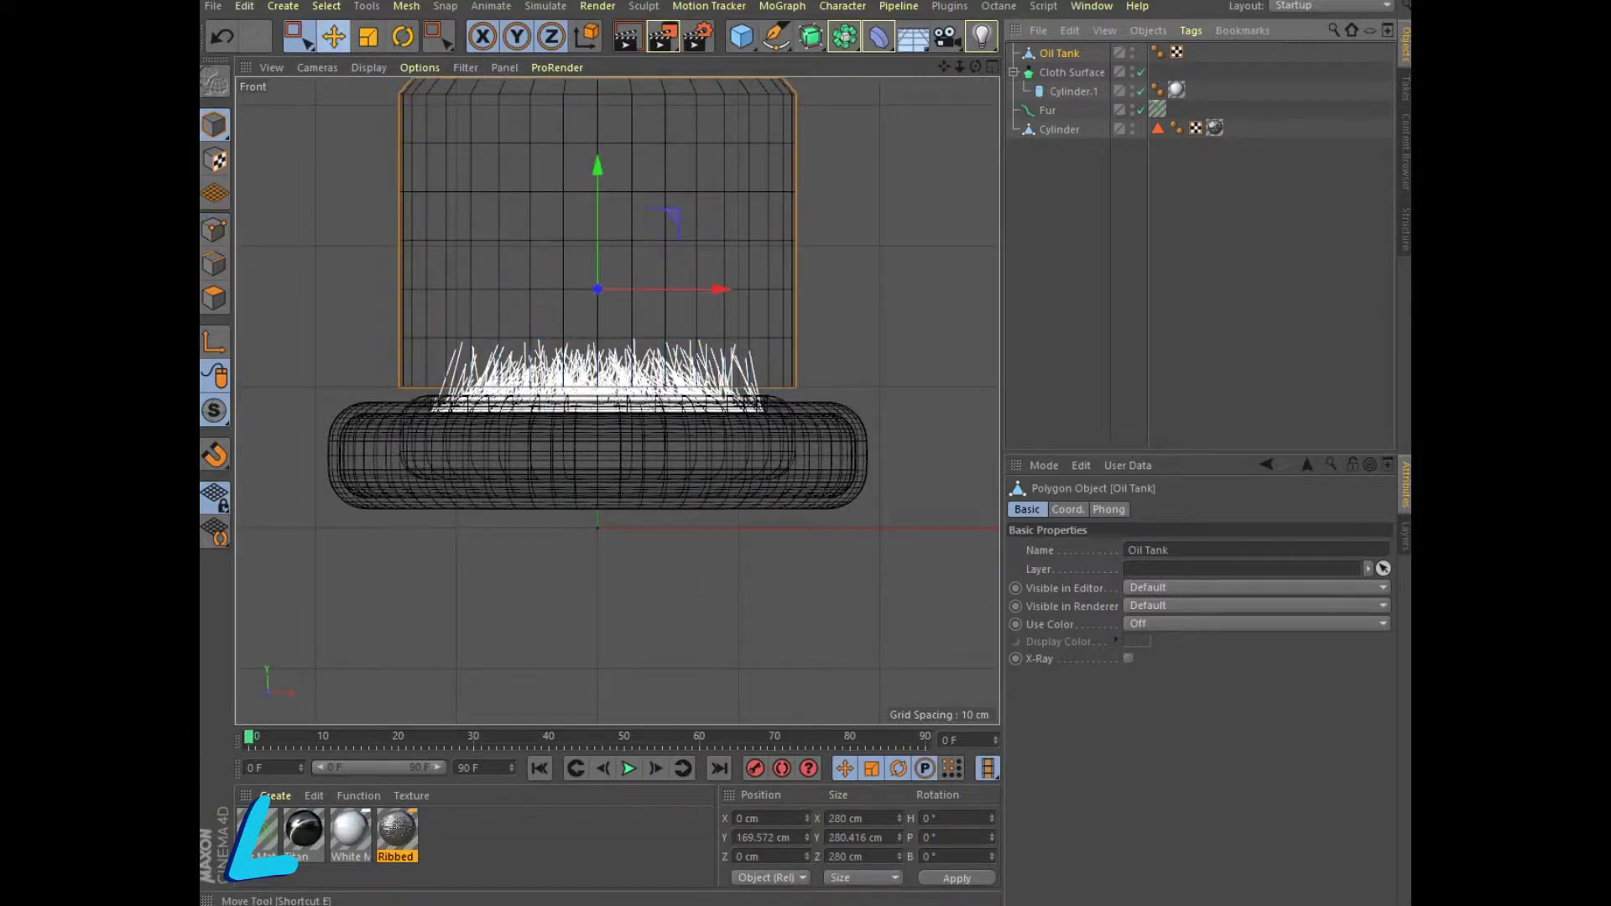
left_click_drag(597, 234, 597, 258)
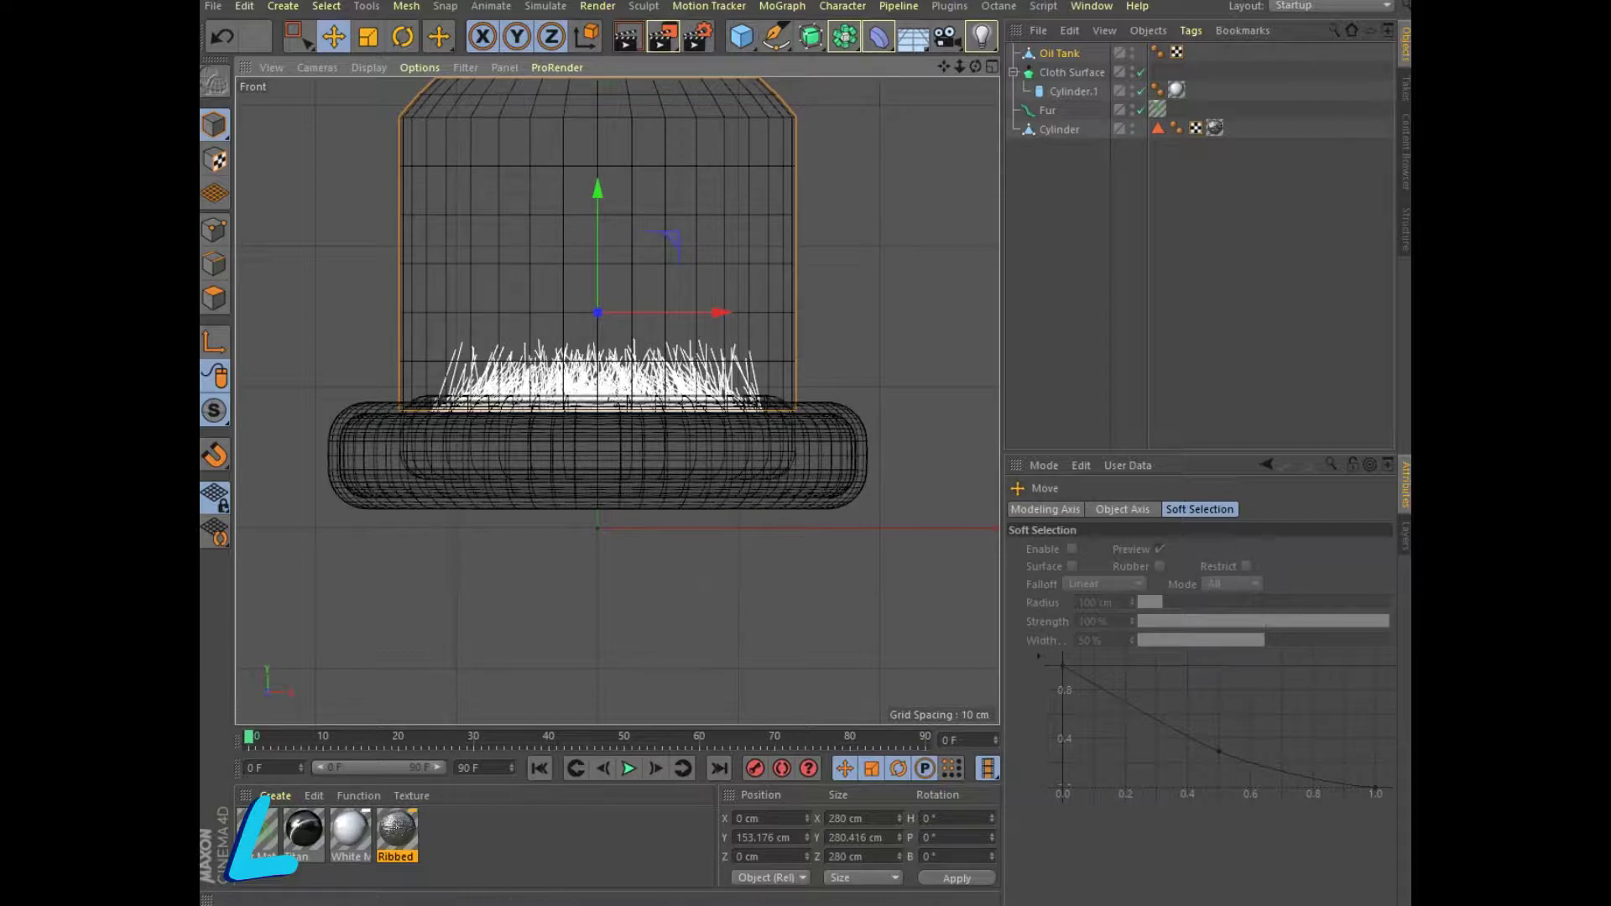
left_click(992, 67)
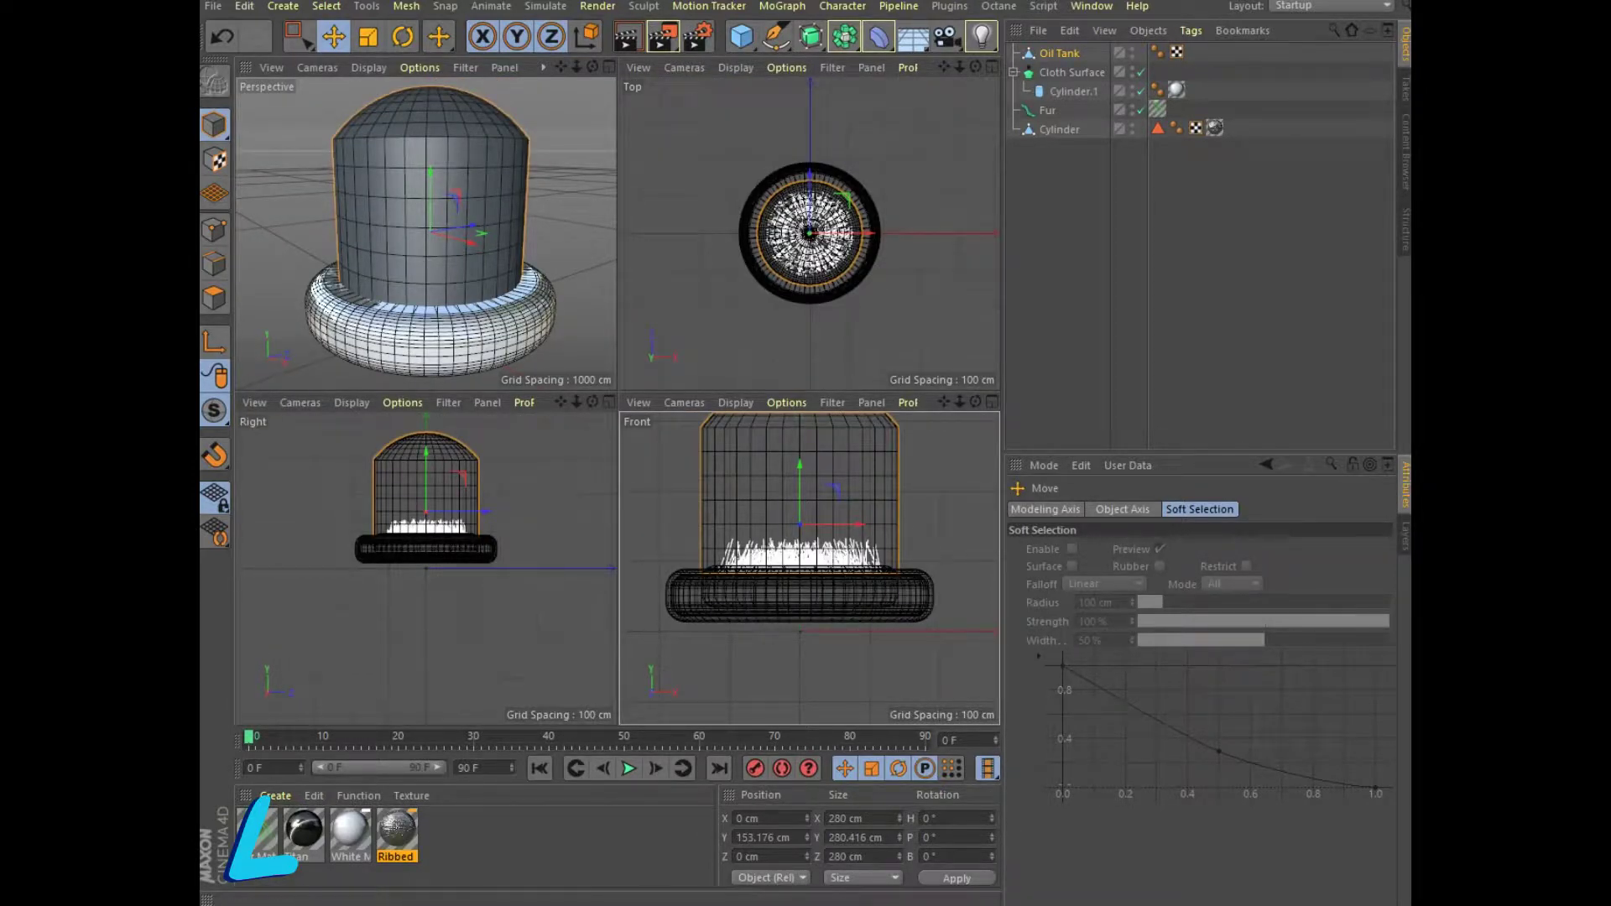
Load Dirty White Glass from _Material-Pack > Glass, Transparent, Ice and drag it onto Oil Tank.
key("shift+F8")
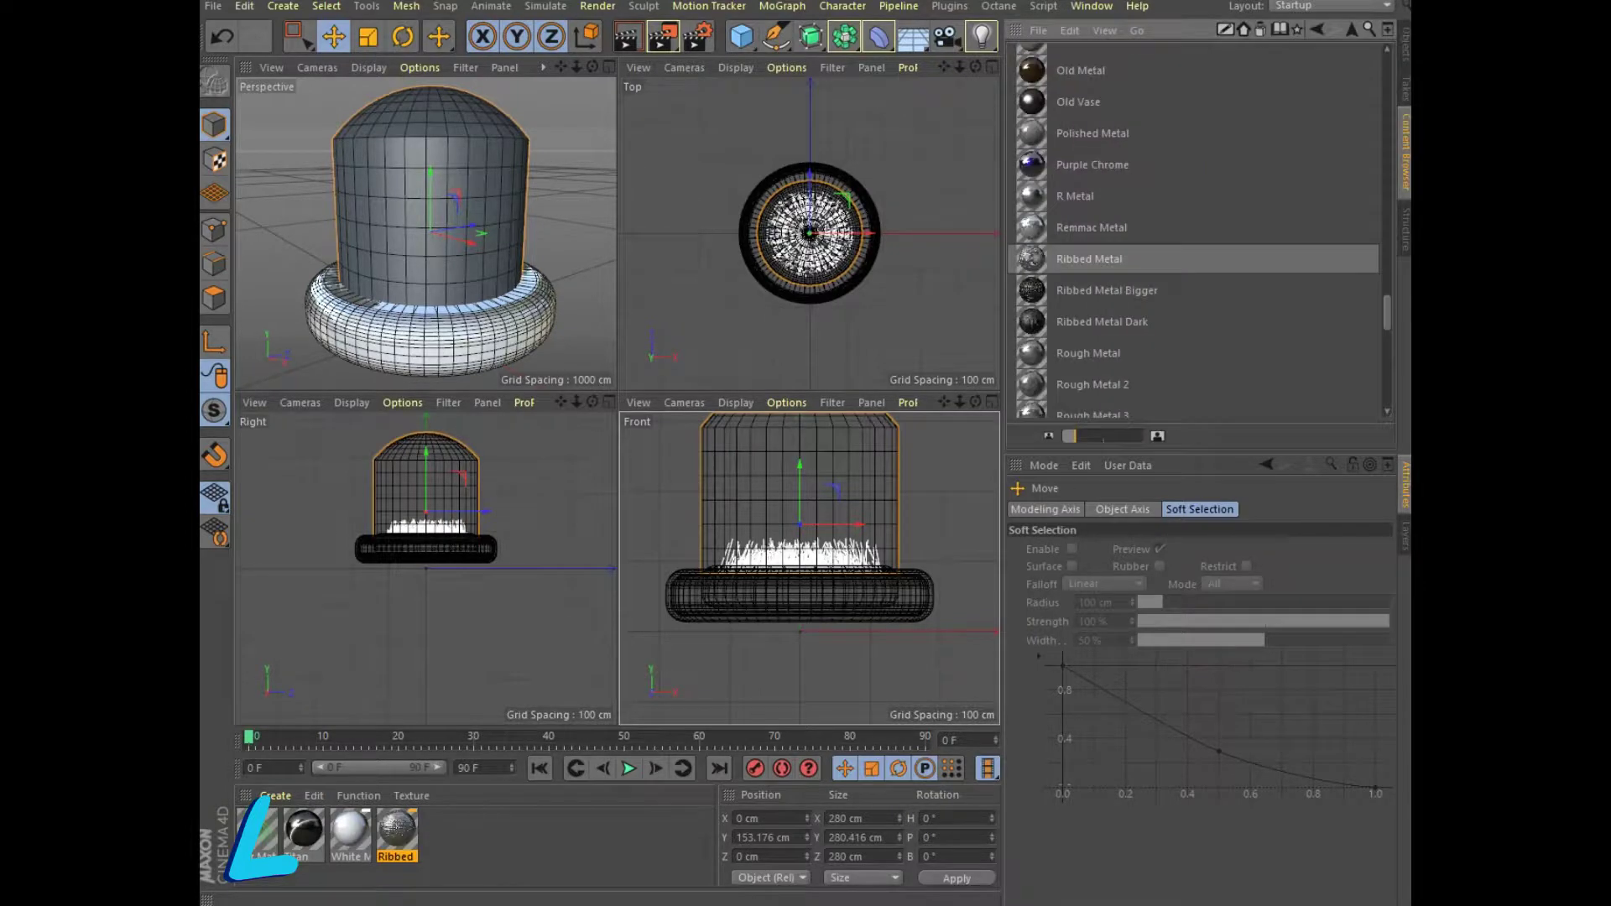
left_click(1316, 29)
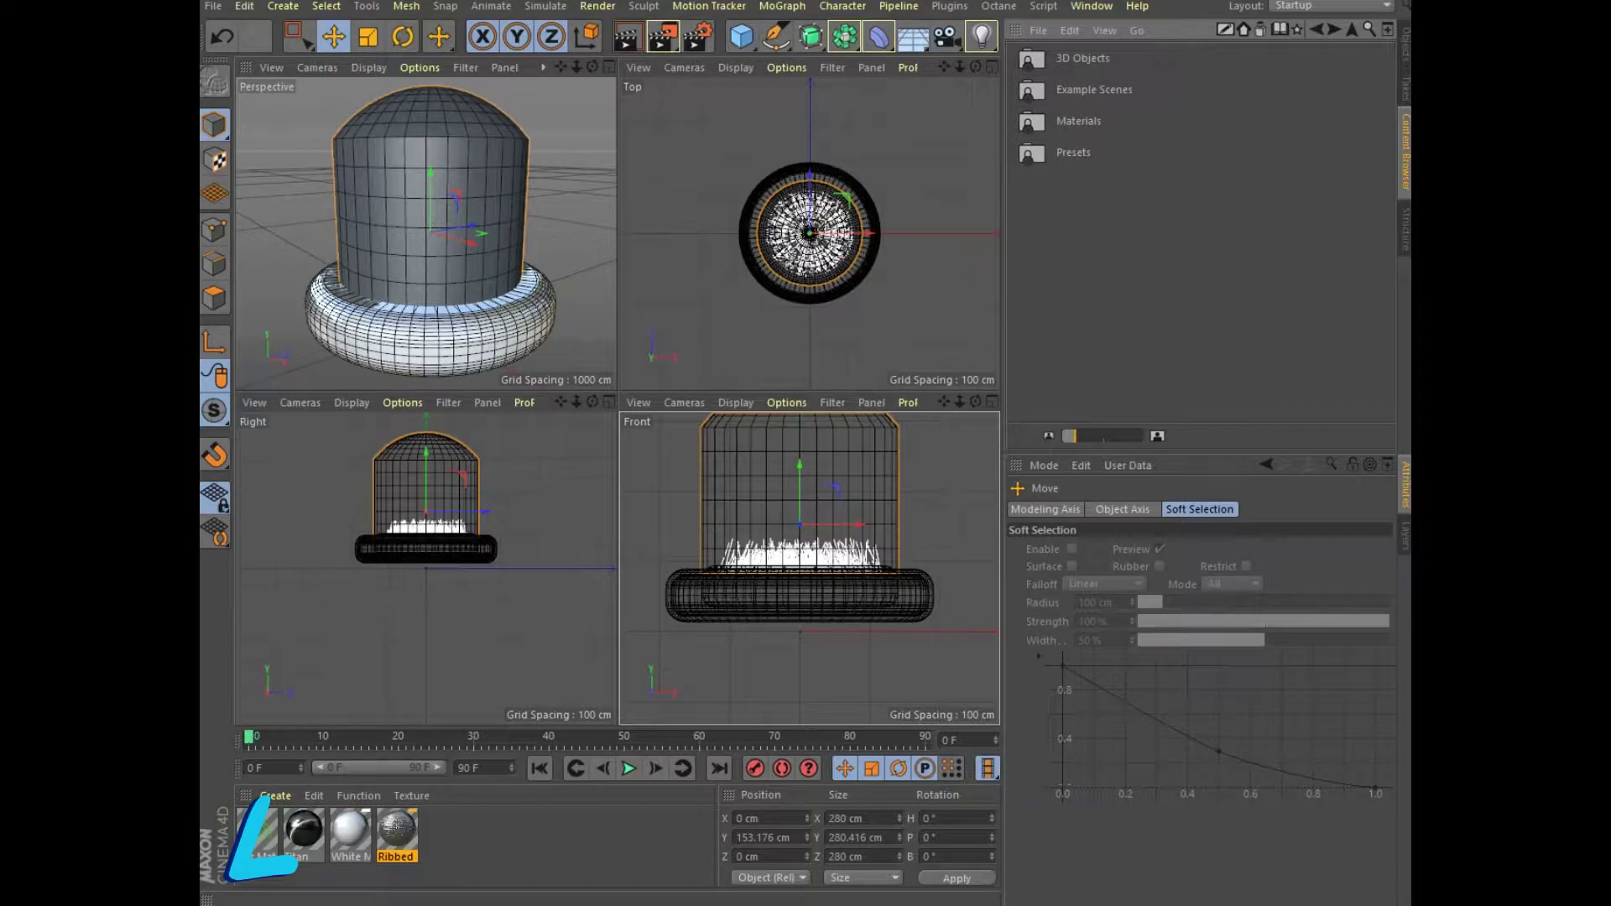
left_click(1315, 29)
double_click(1091, 401)
double_click(1109, 152)
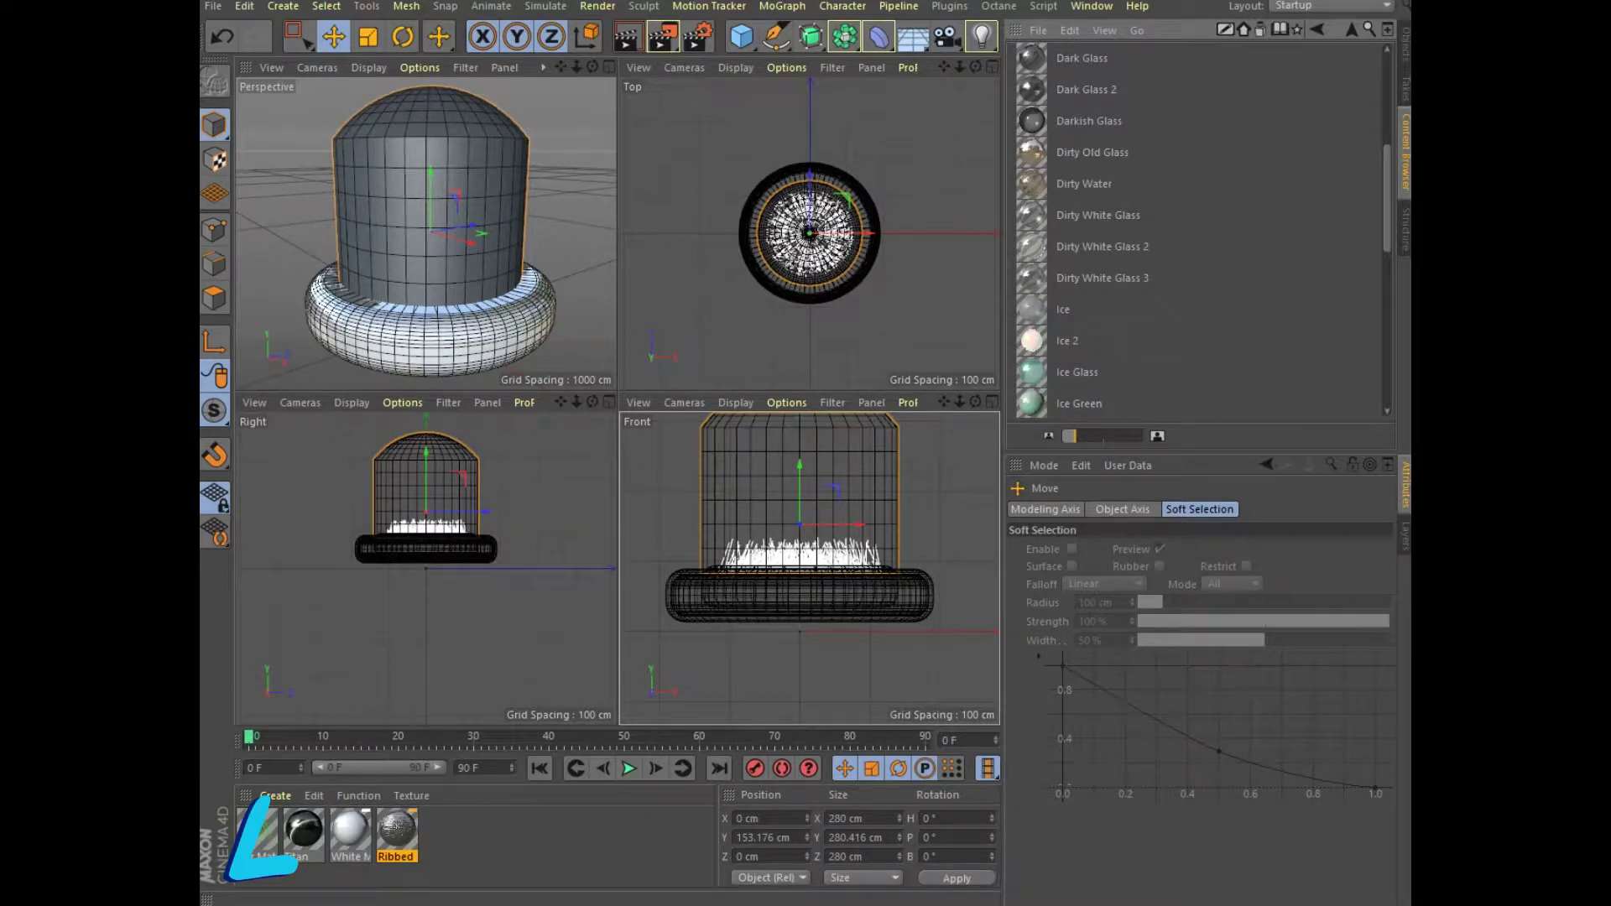
left_click(1097, 214)
double_click(1097, 215)
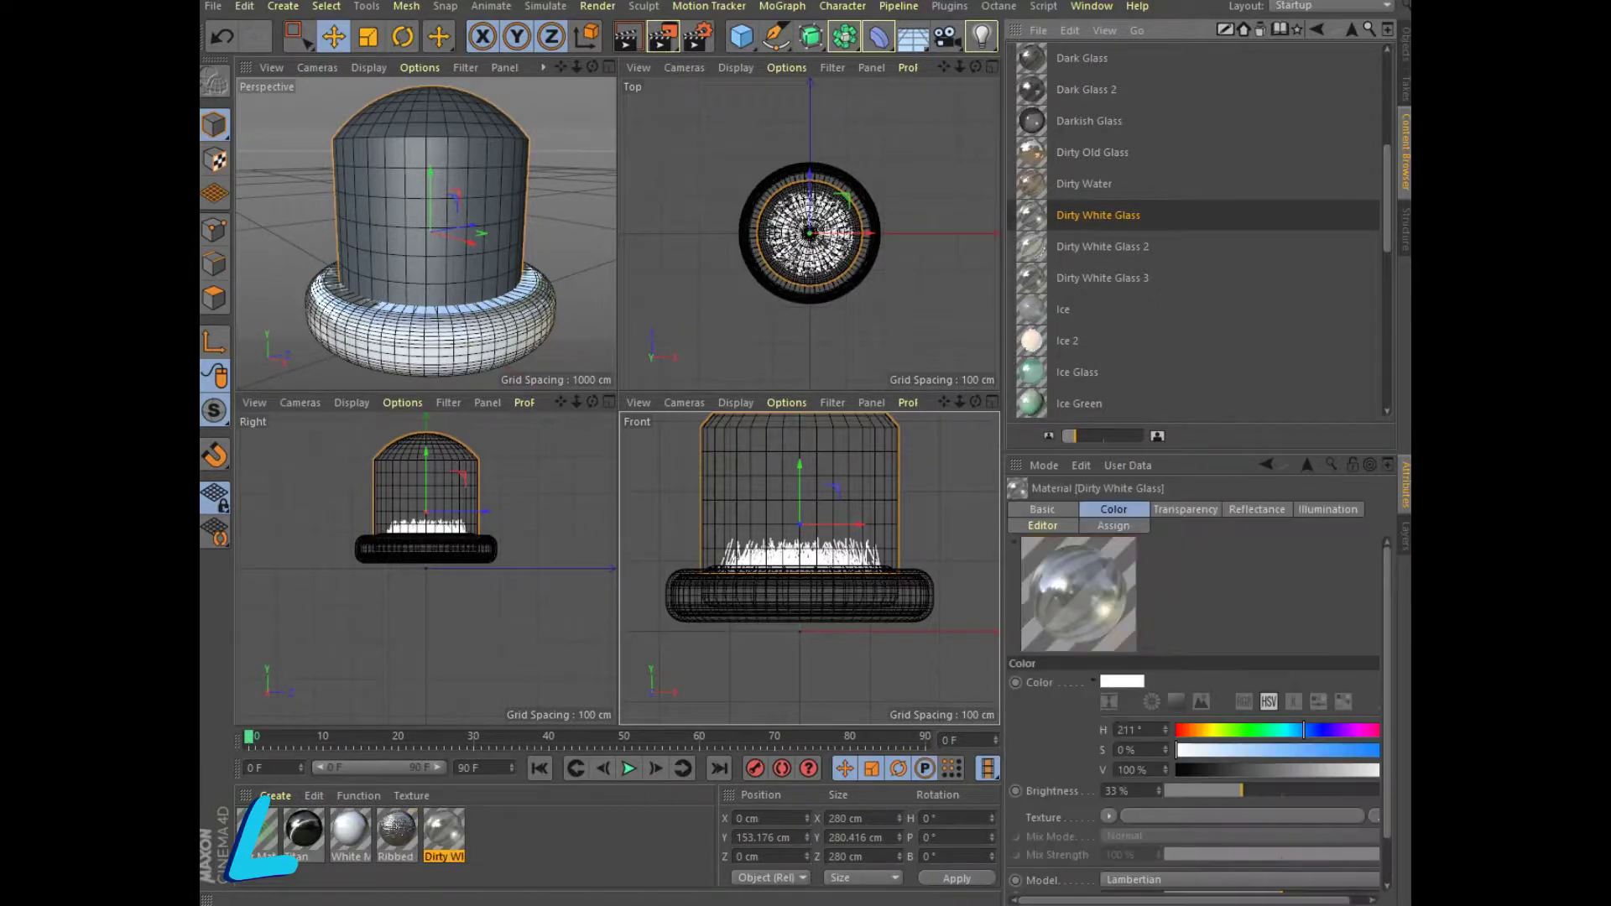
left_click(1406, 42)
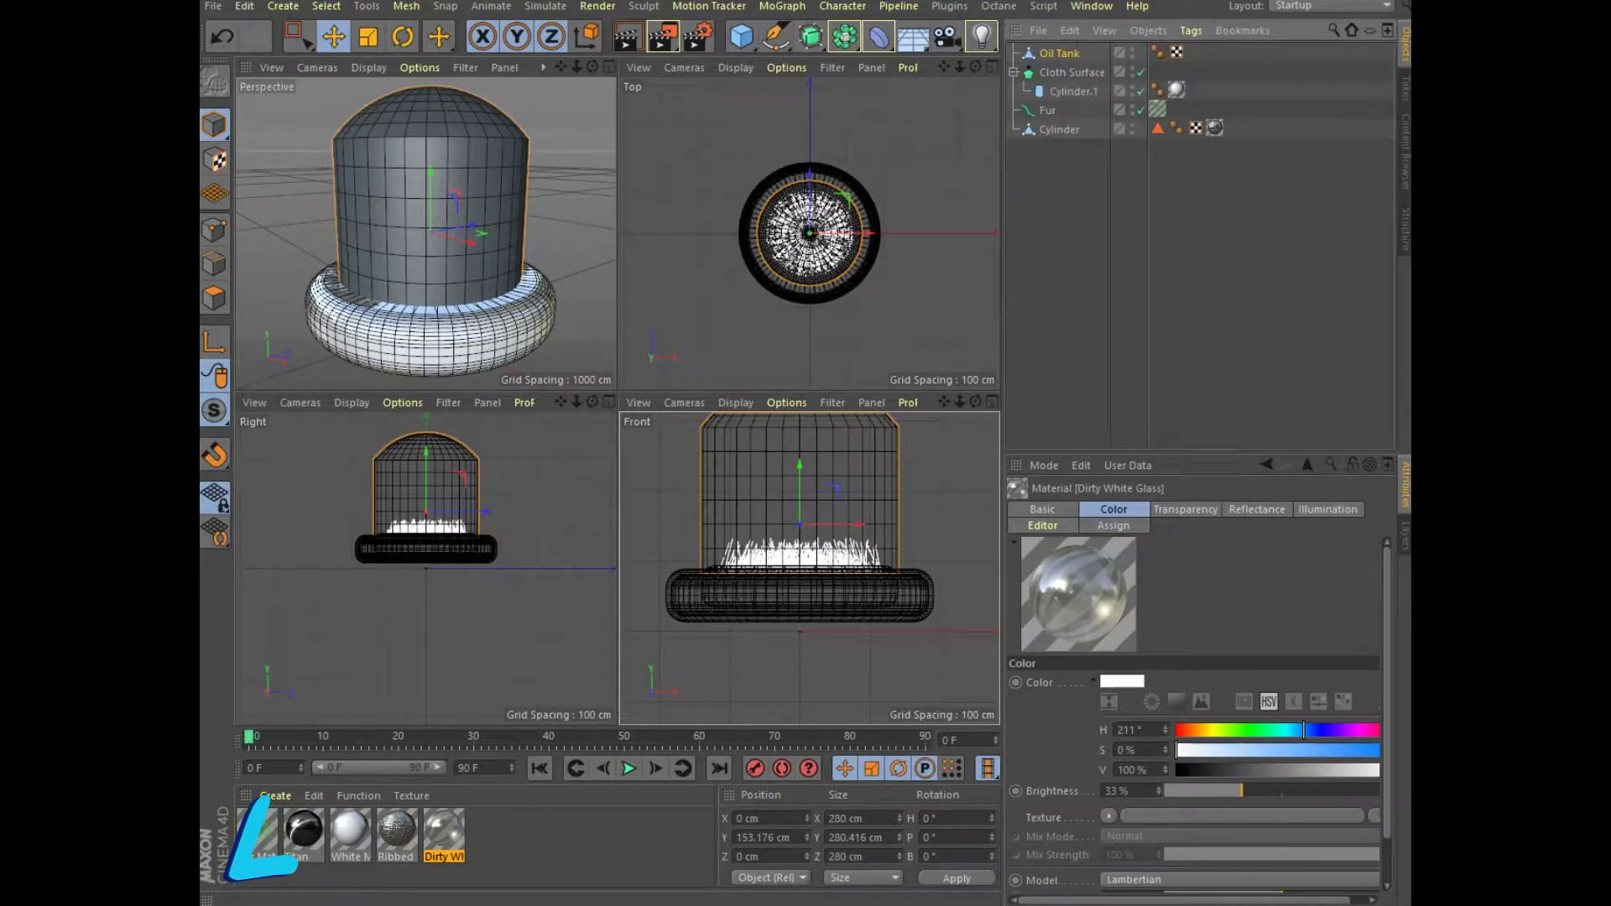
left_click_drag(444, 831, 1059, 53)
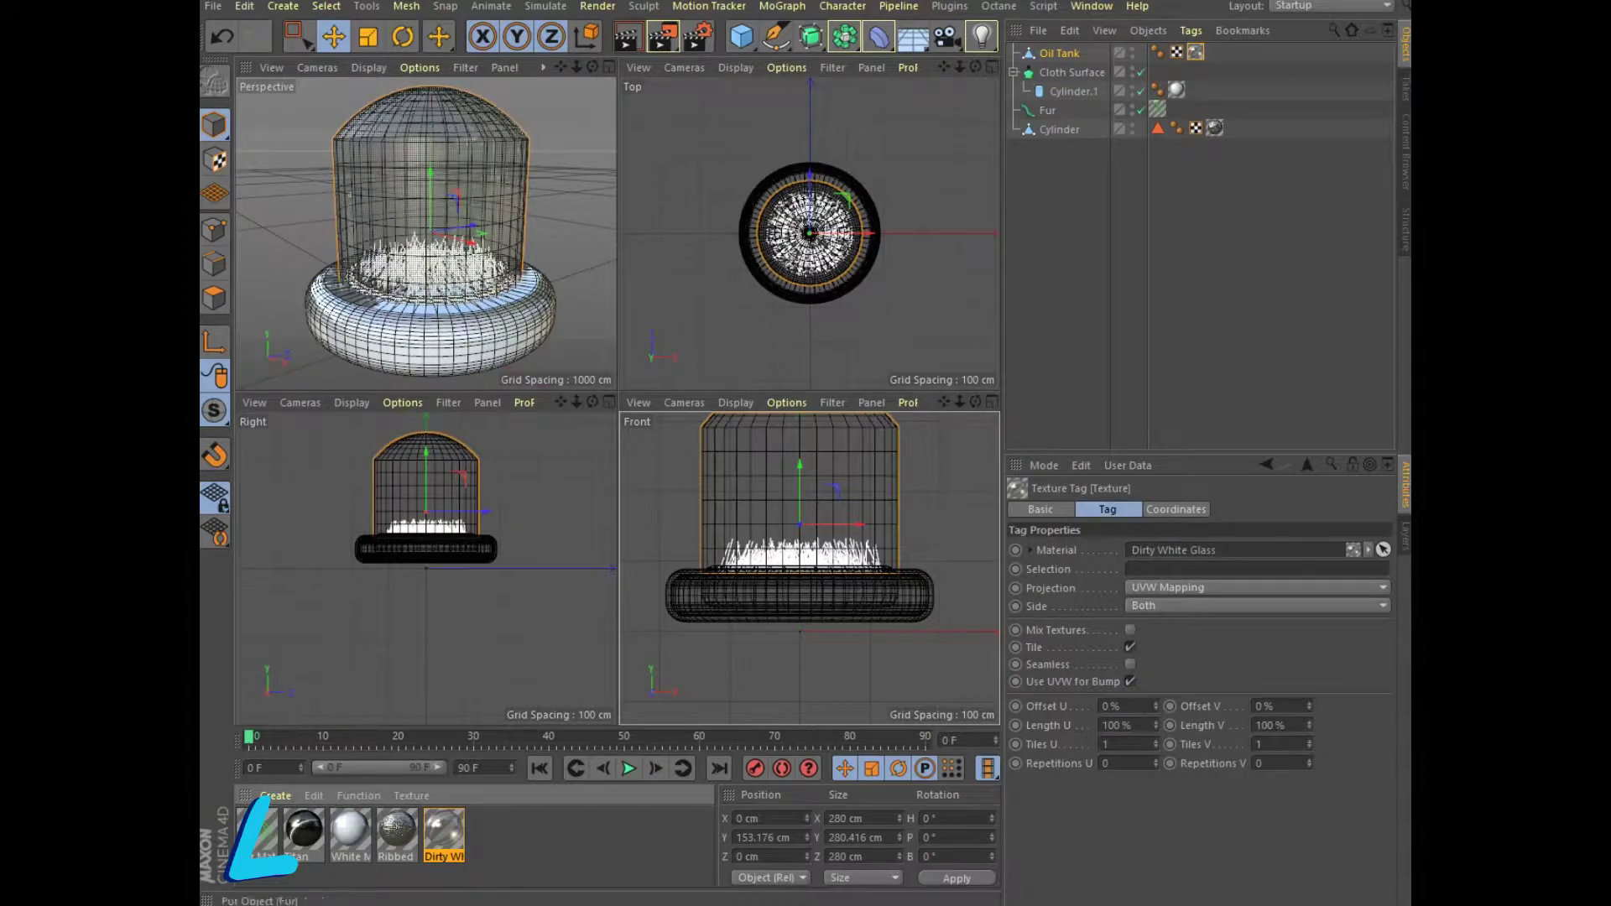
Raise the inner grass Cylinder to about 83.6 cm in the maximised Perspective view and render to check.
key("F1")
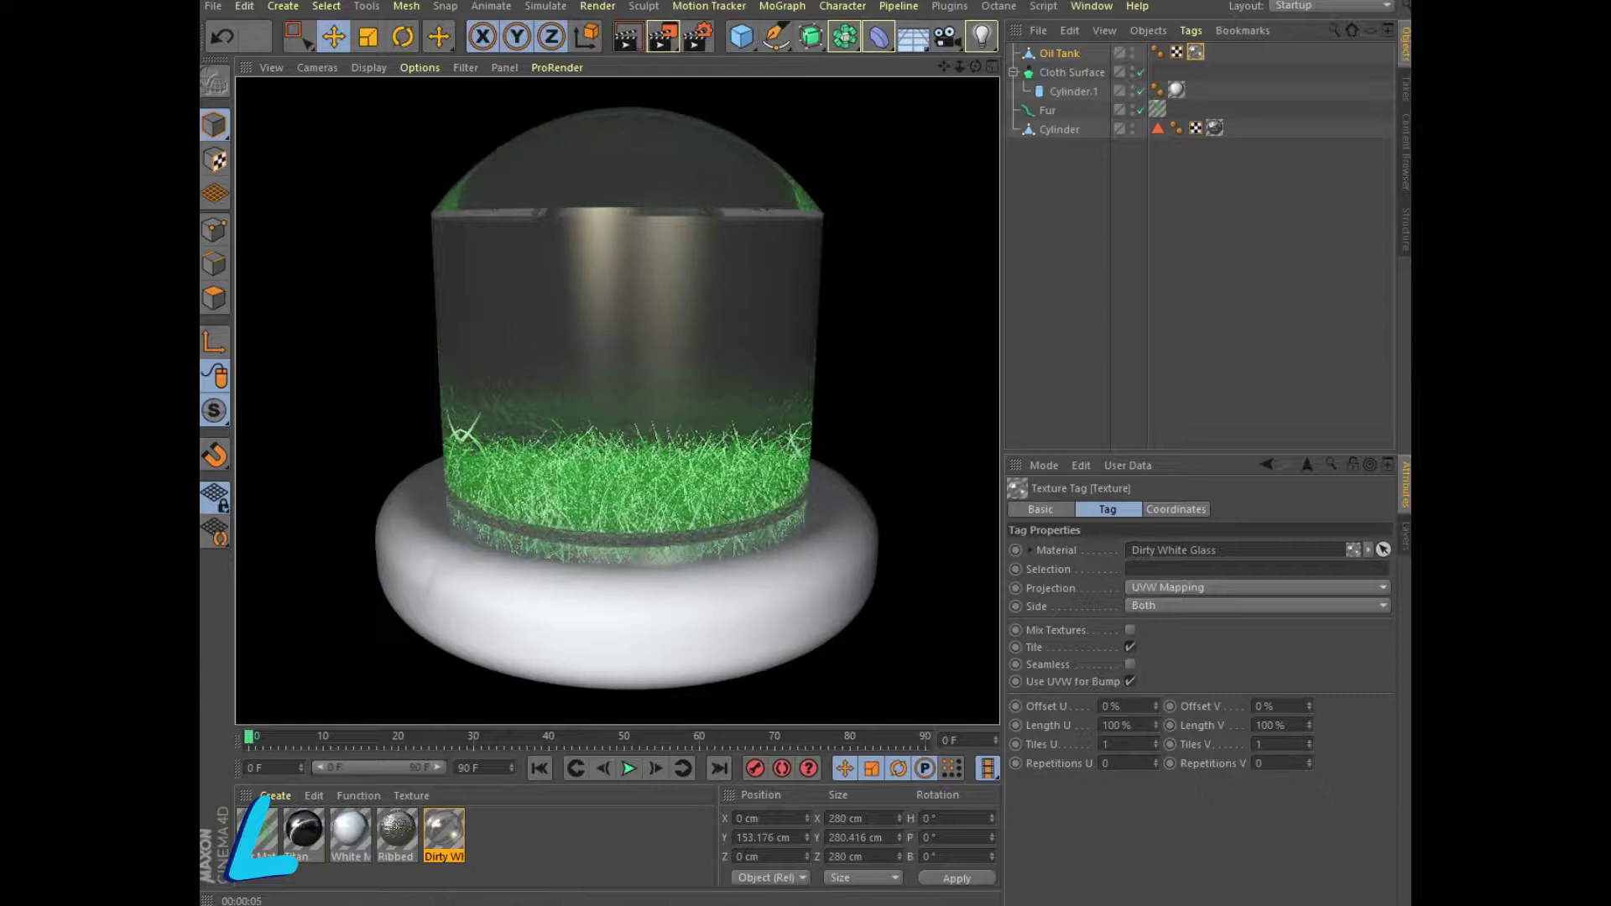
left_click(1059, 129)
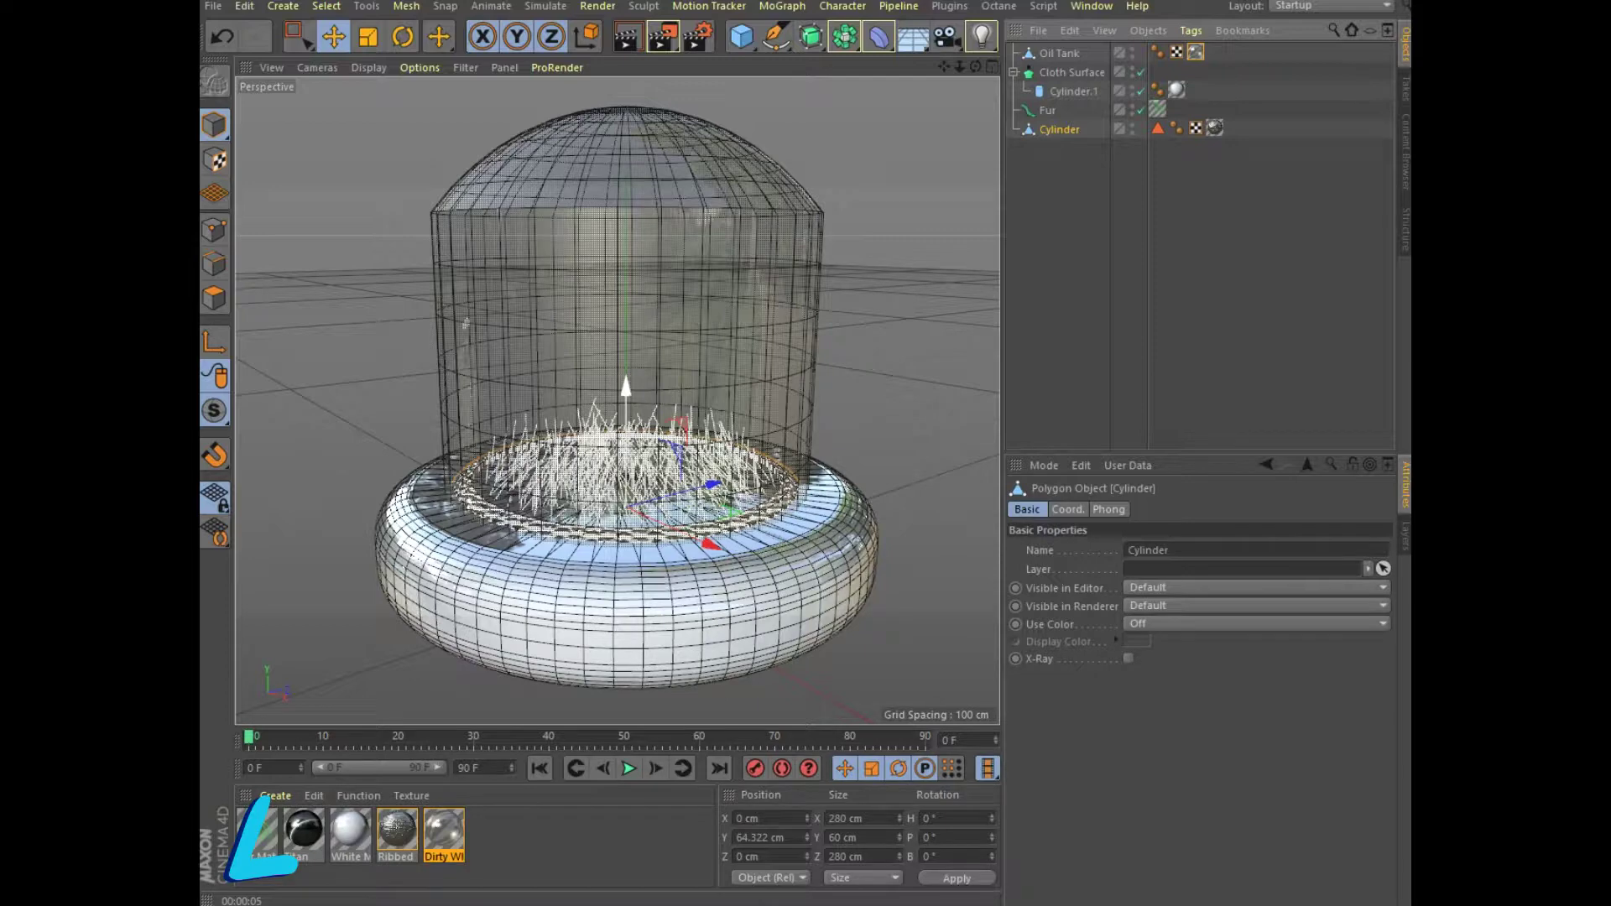
left_click_drag(626, 387, 626, 364)
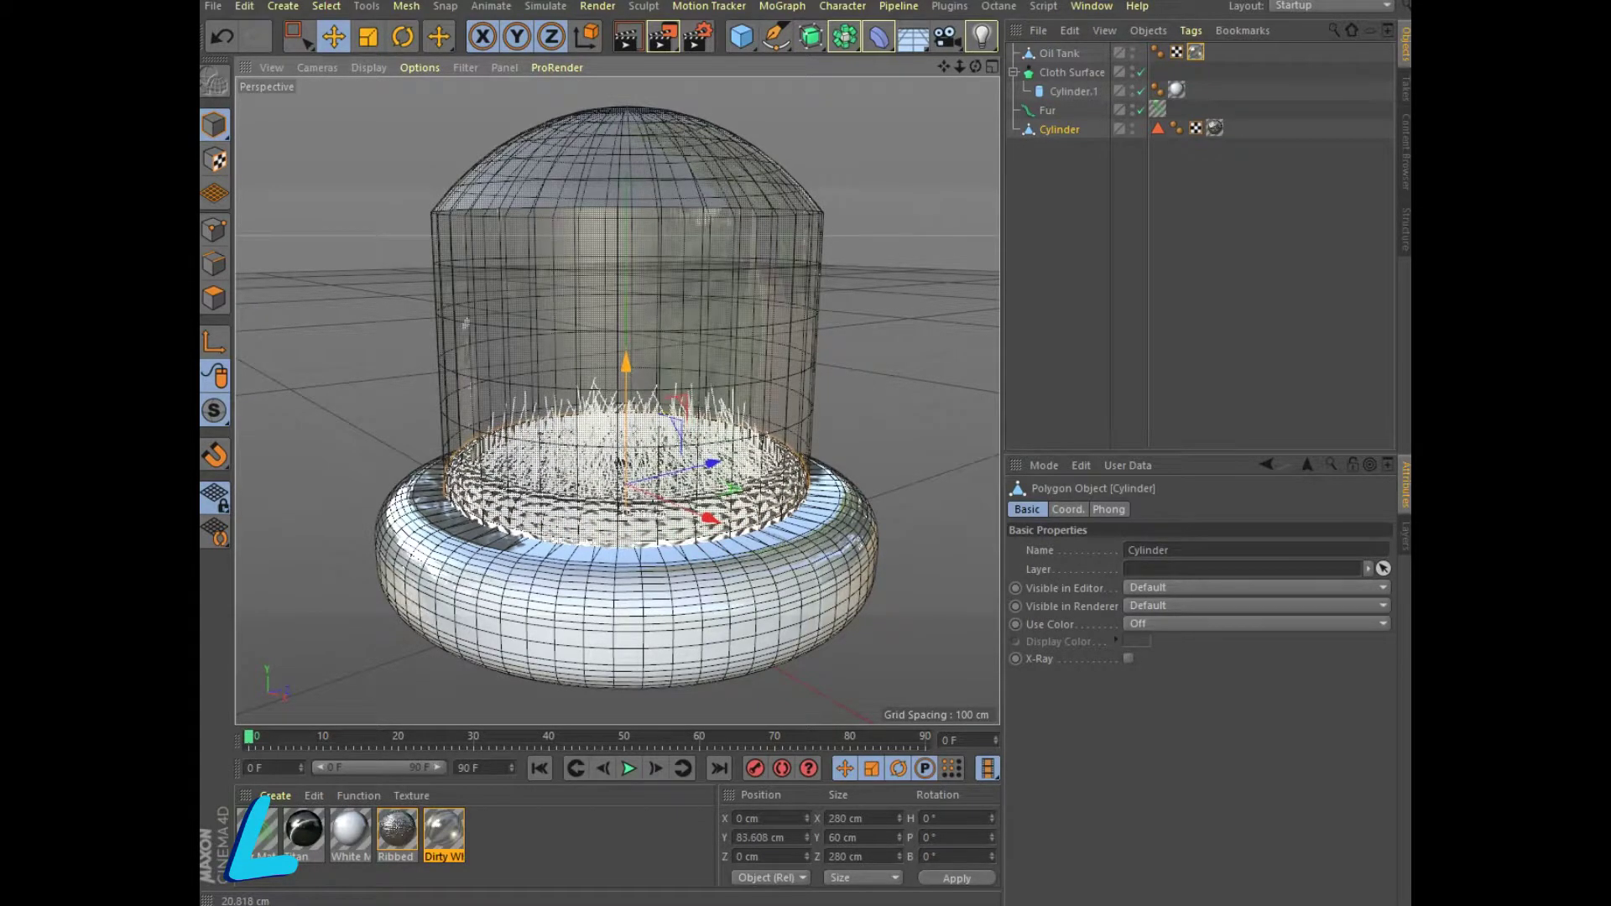
left_click(627, 36)
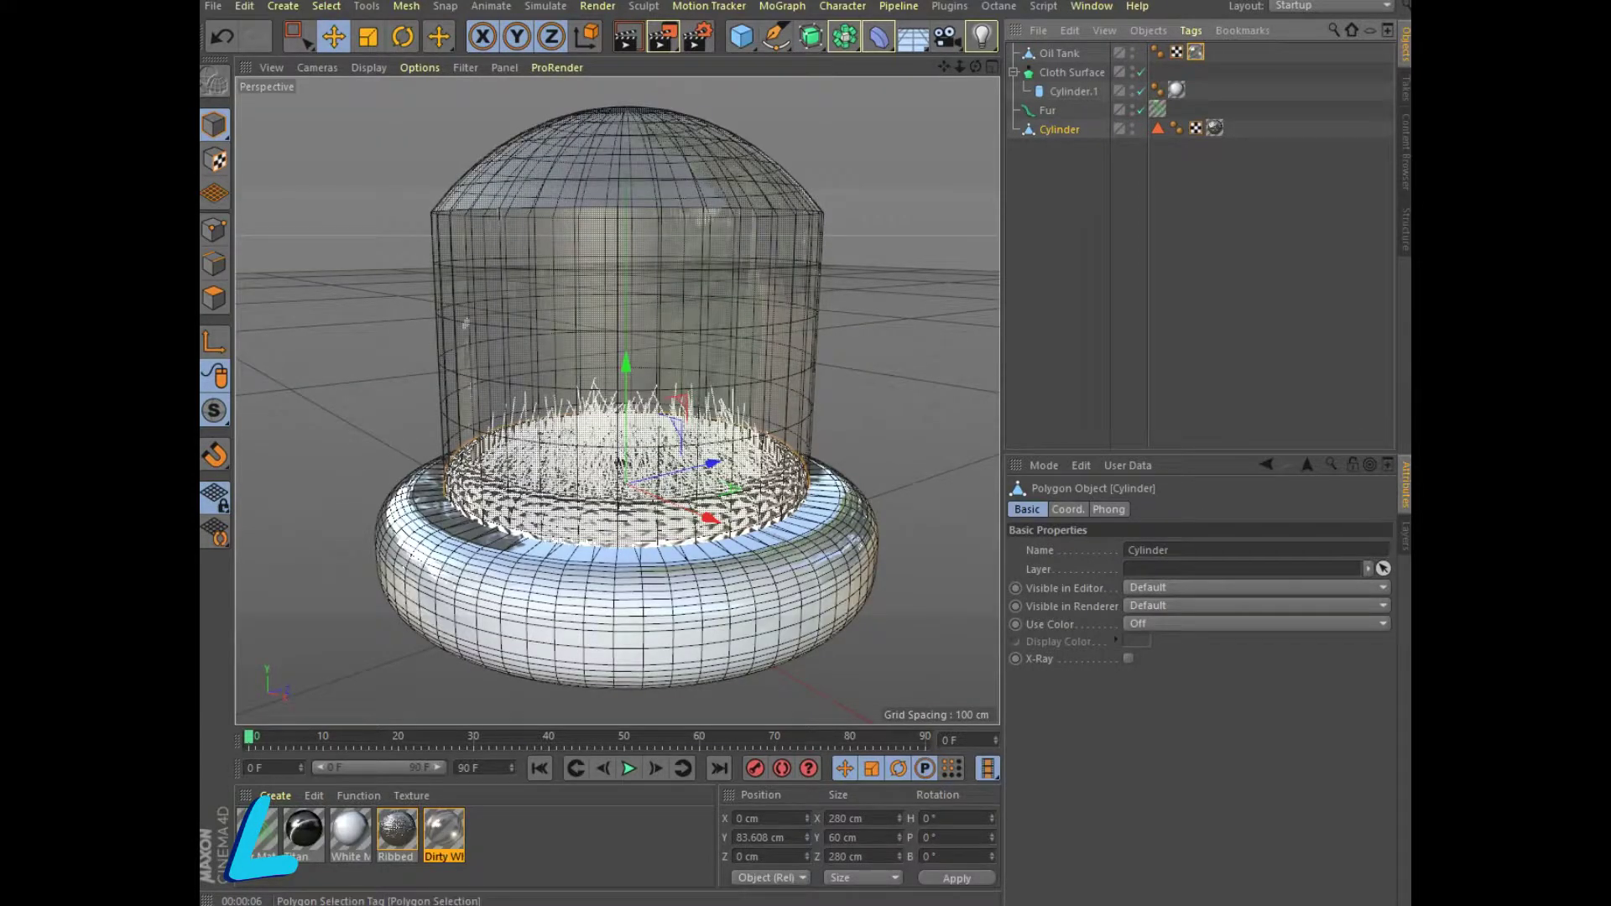
left_click(1158, 127)
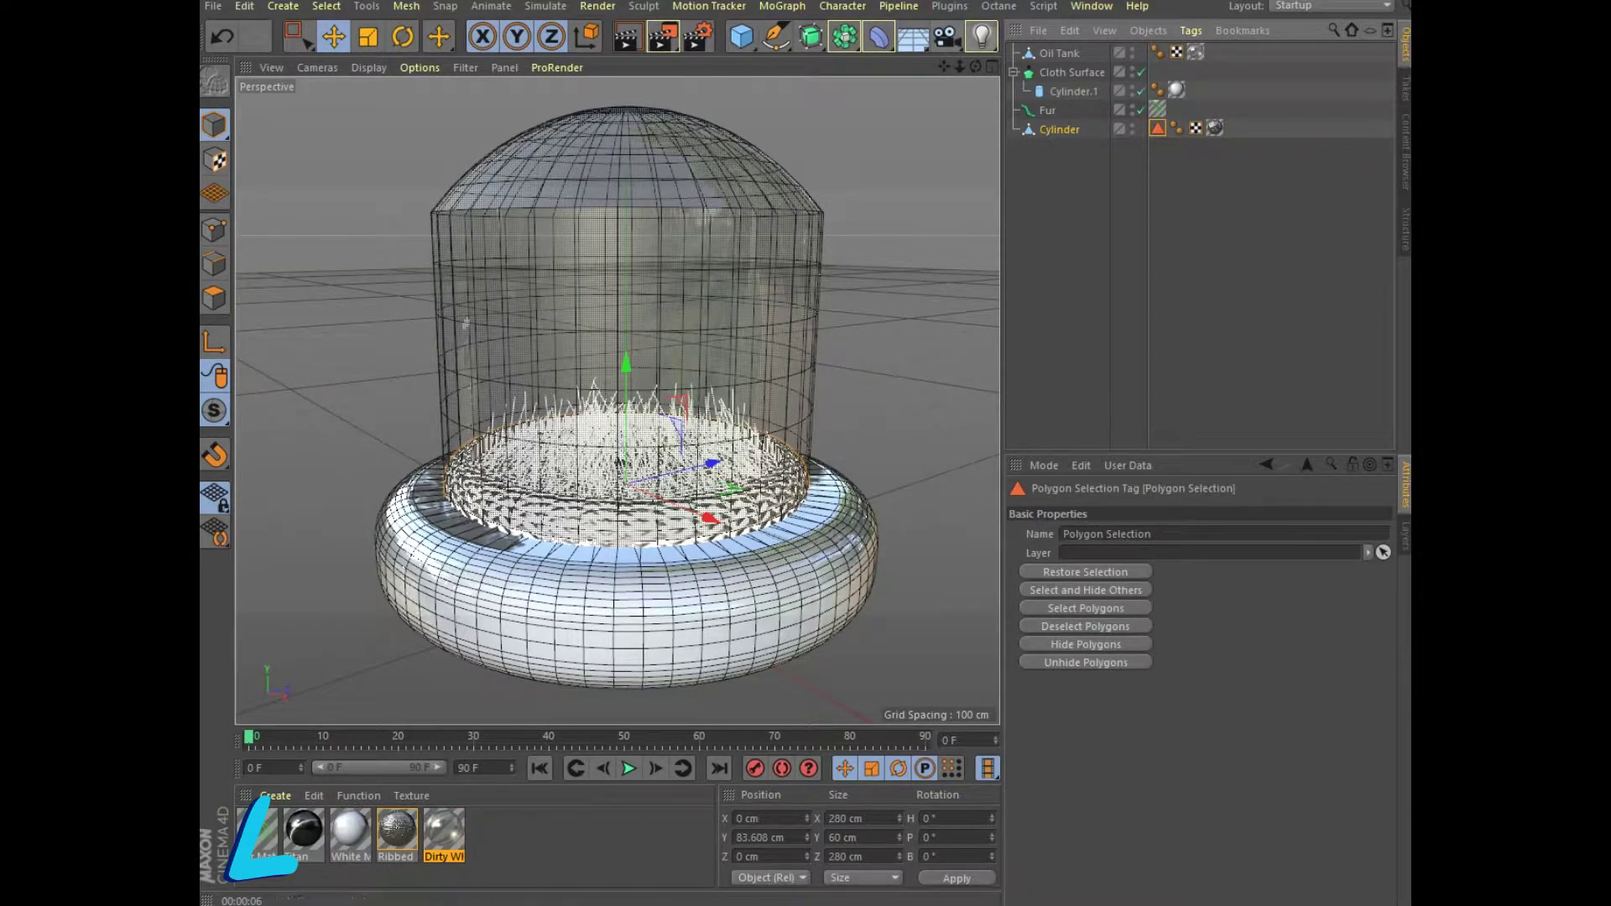
left_click(949, 6)
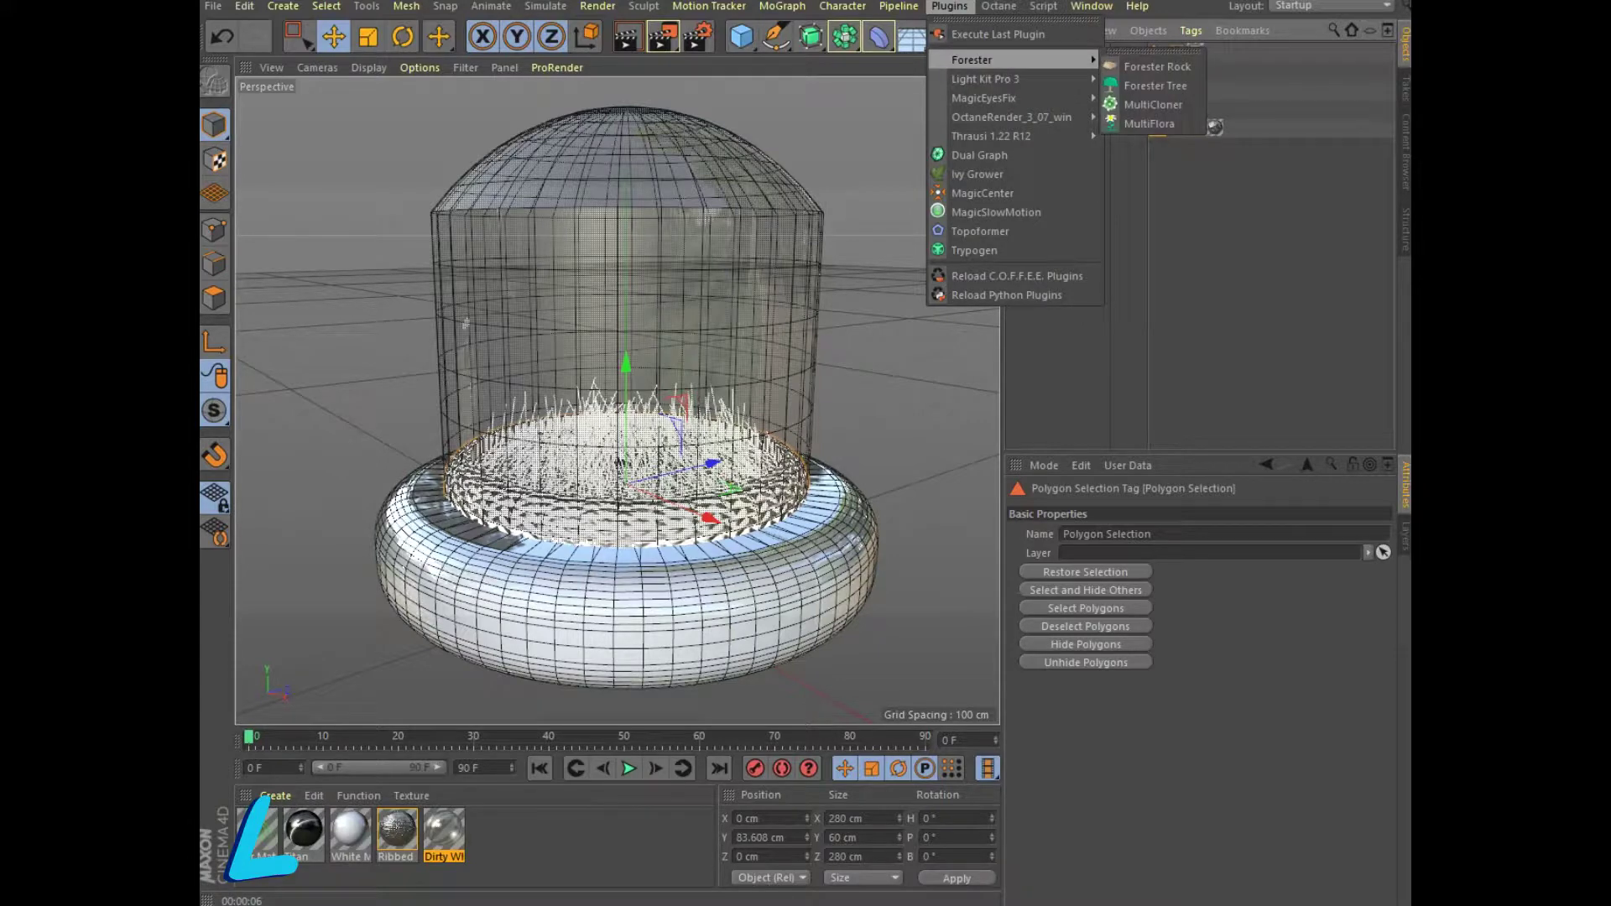
Add a MultiFlora with the Prairie Blue preset, set Multiflora Size to 2.48, and render.
left_click(1145, 121)
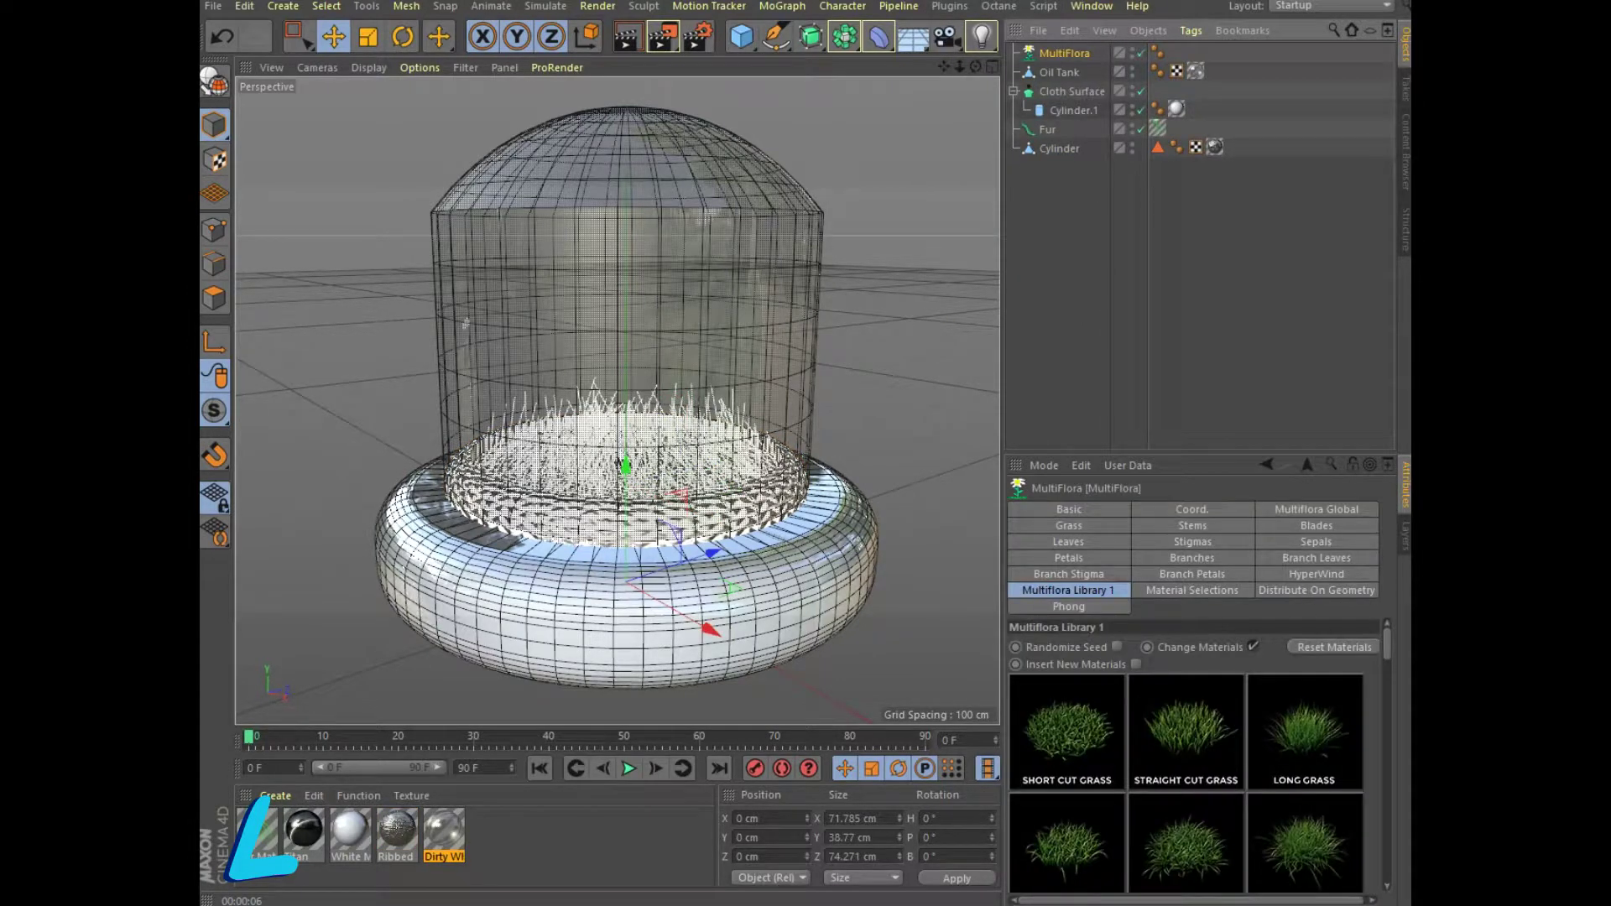
scroll(1192, 755, "down", 2)
scroll(1191, 755, "down", 2)
scroll(1191, 755, "down", 2)
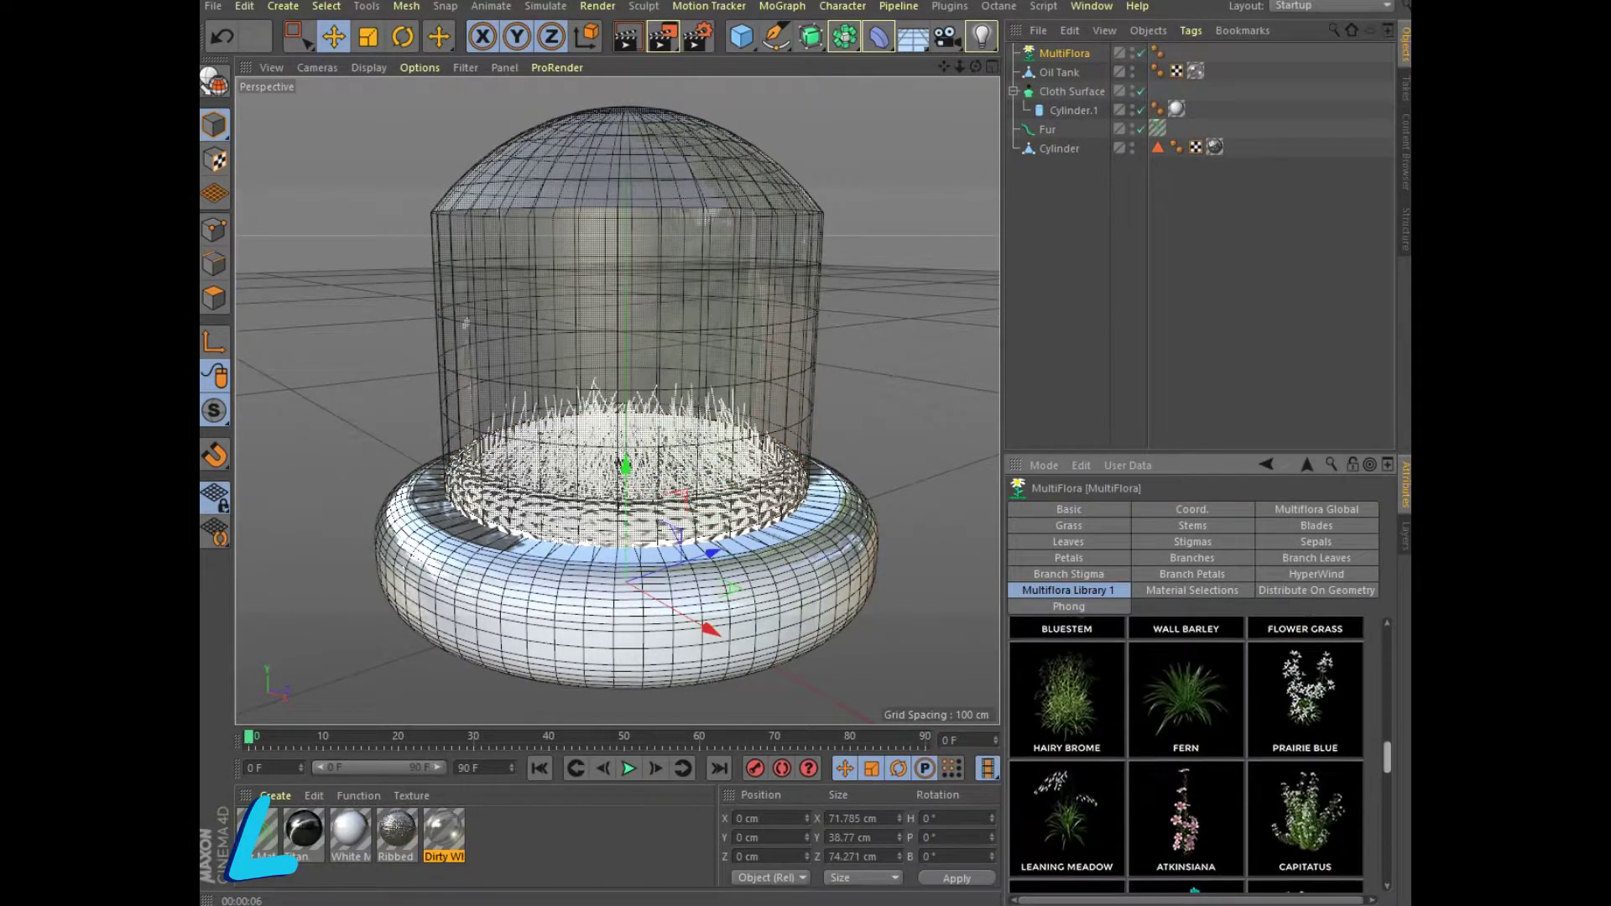
left_click(1304, 696)
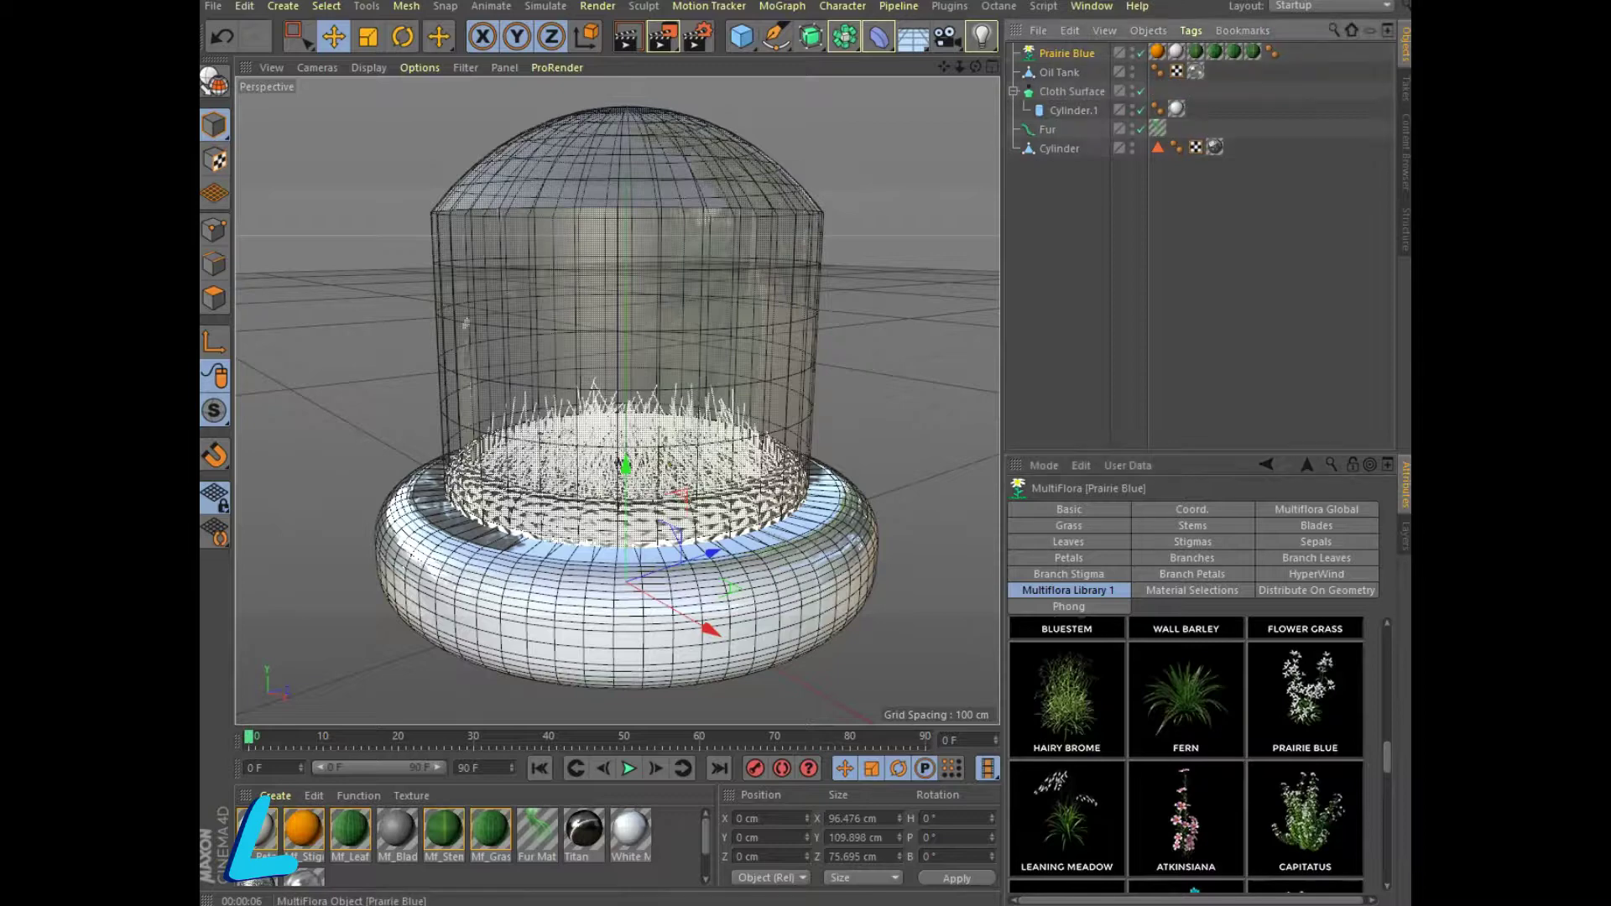
left_click(1316, 509)
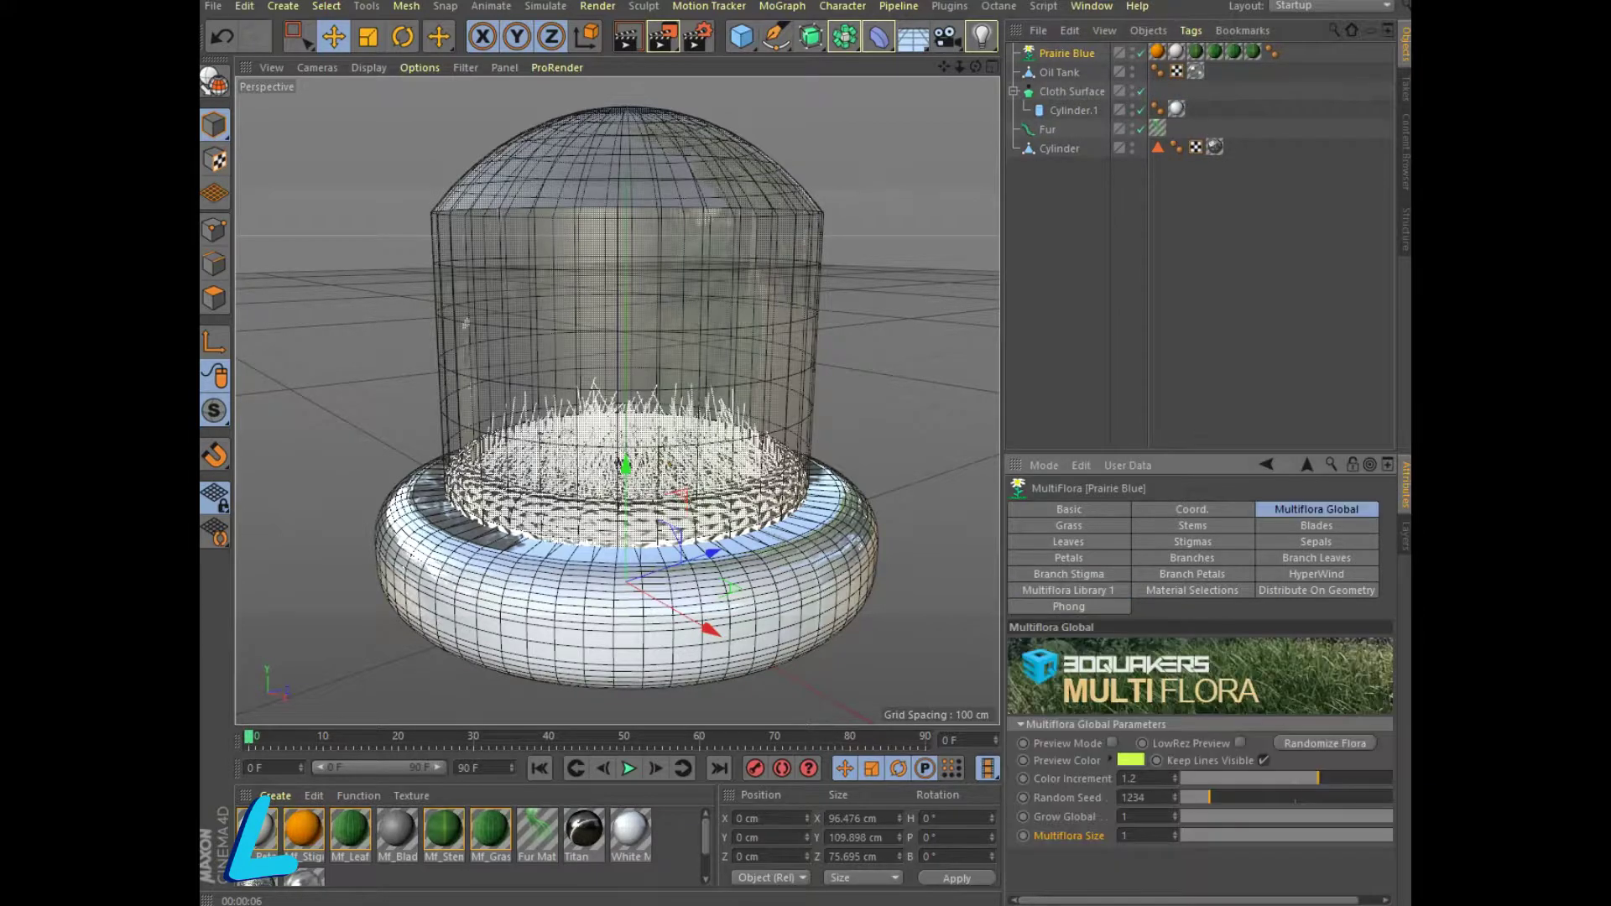
left_click_drag(1175, 835, 1174, 793)
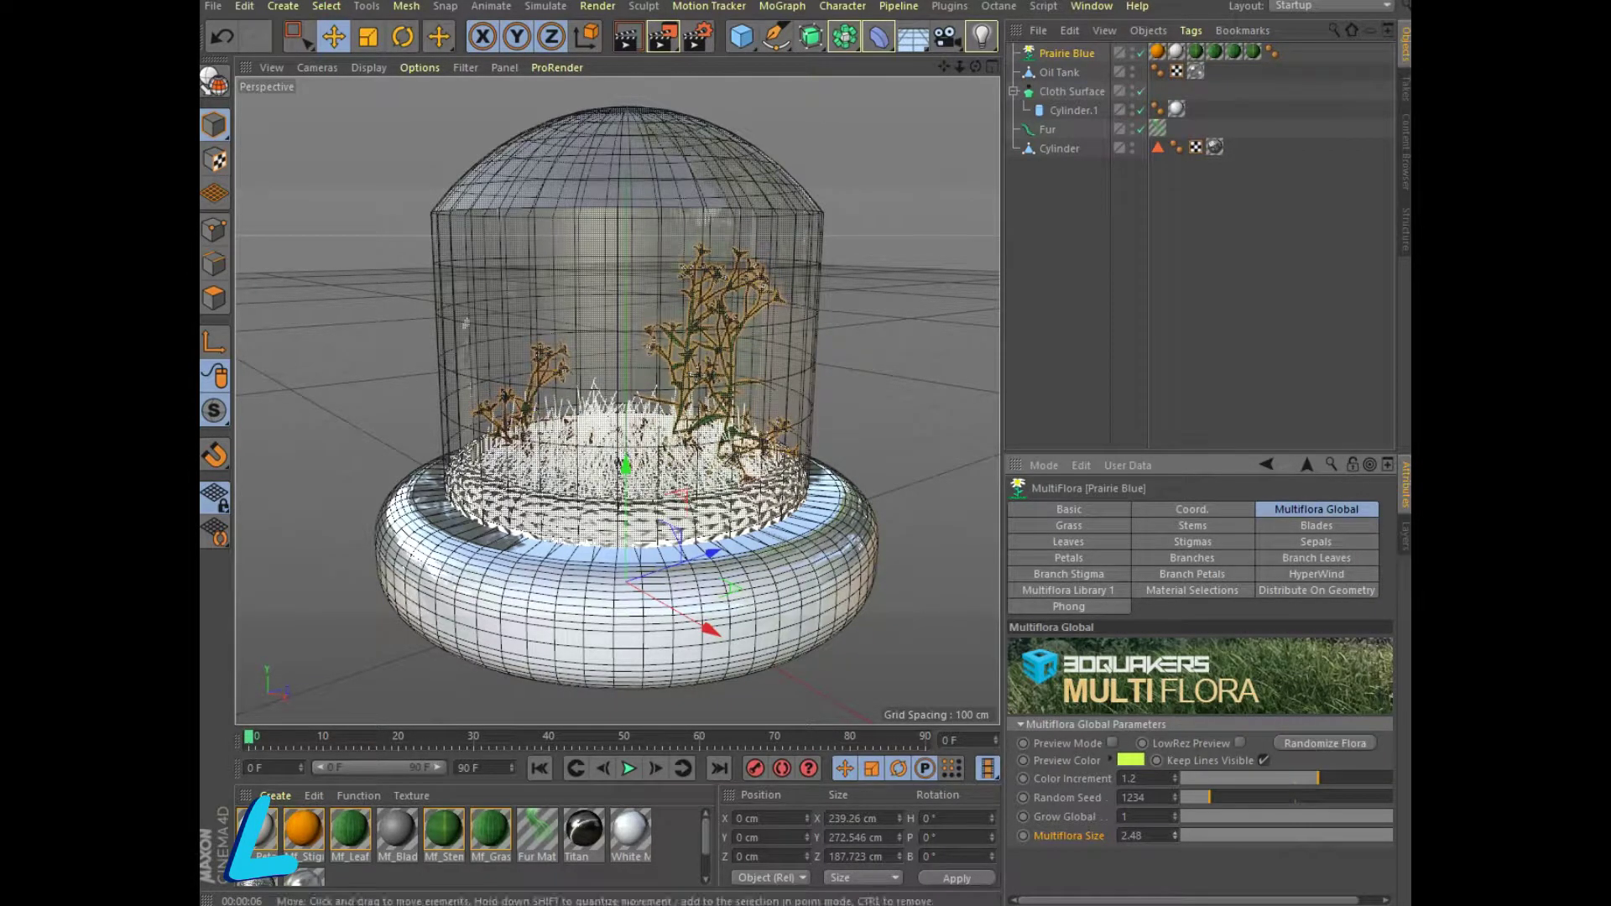
key("ctrl+r")
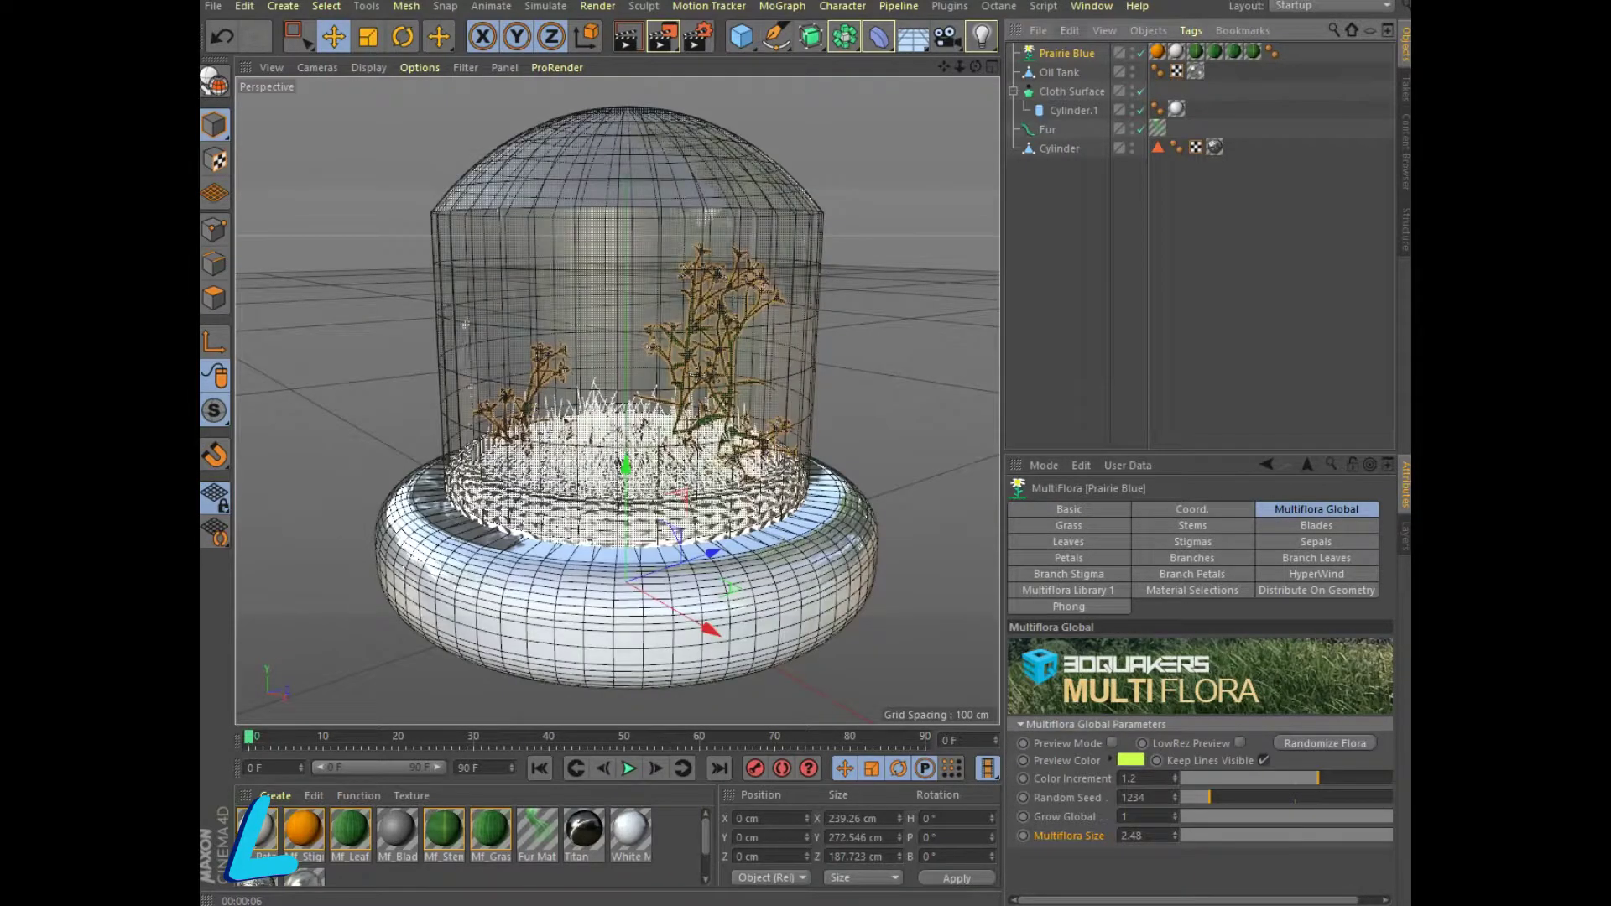
Paste a copy of Prairie Blue and rotate it to 118° heading.
left_click(1070, 30)
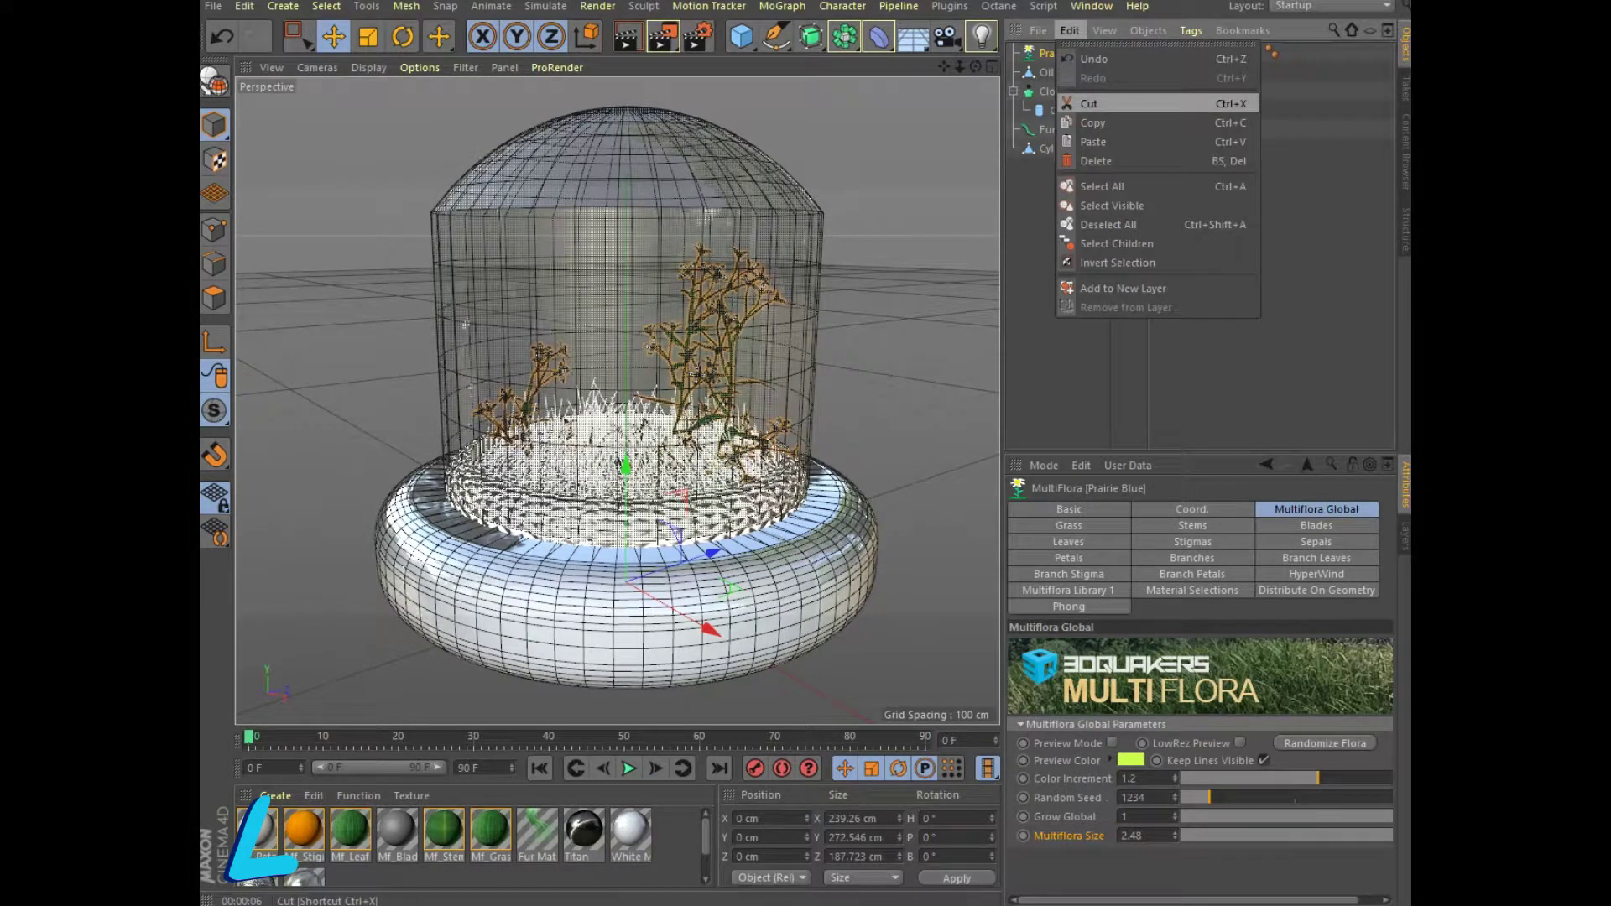
left_click(1093, 141)
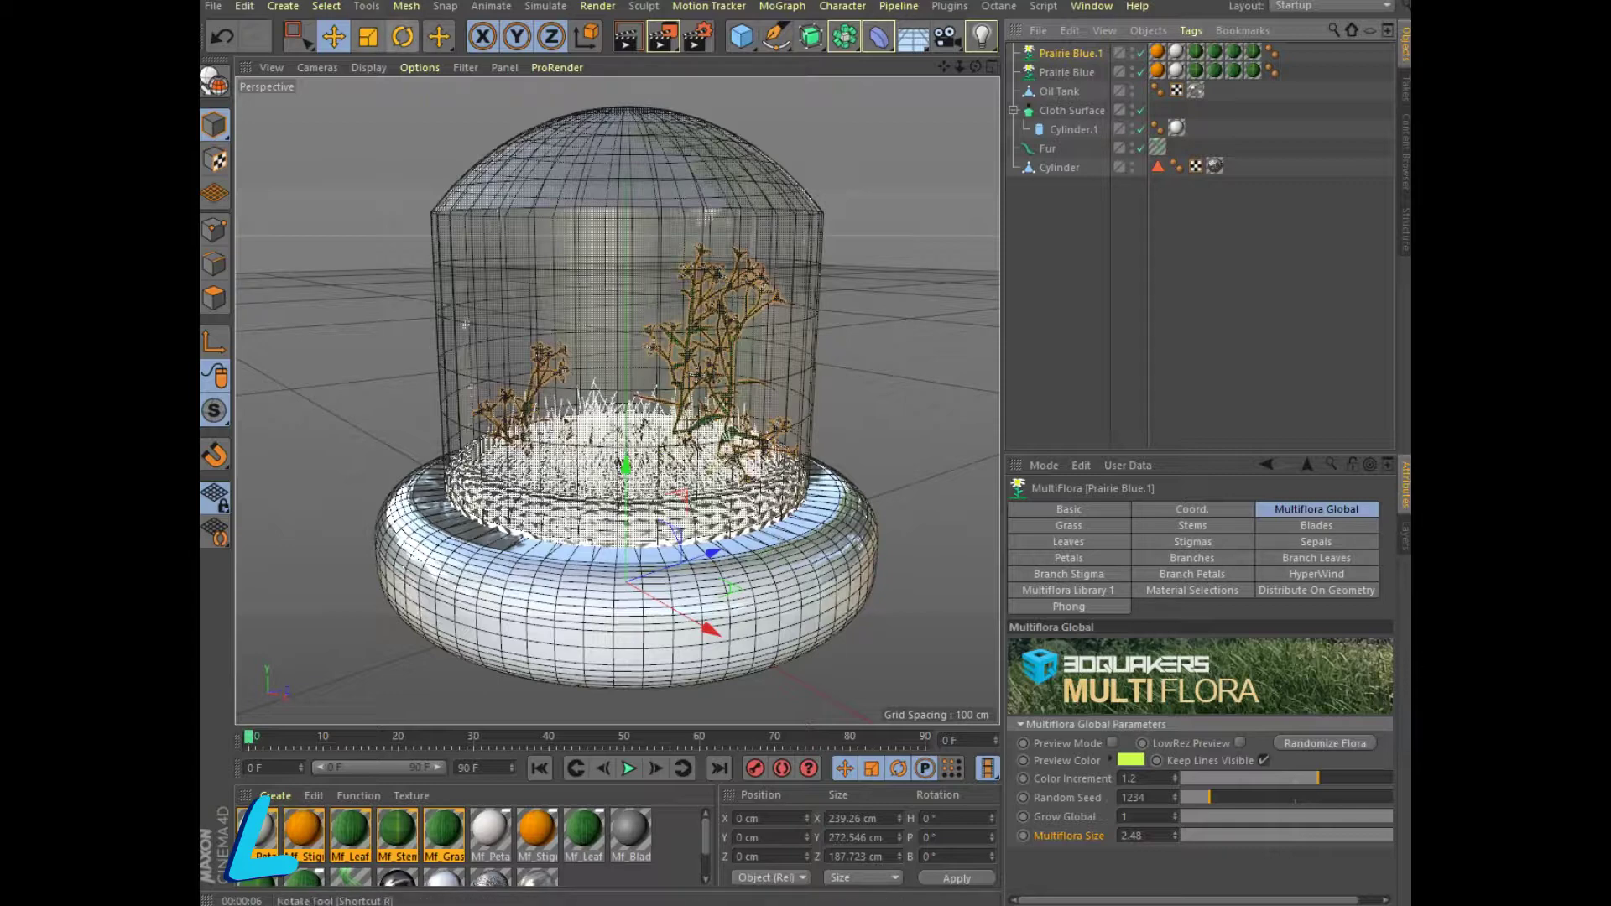
left_click(1193, 509)
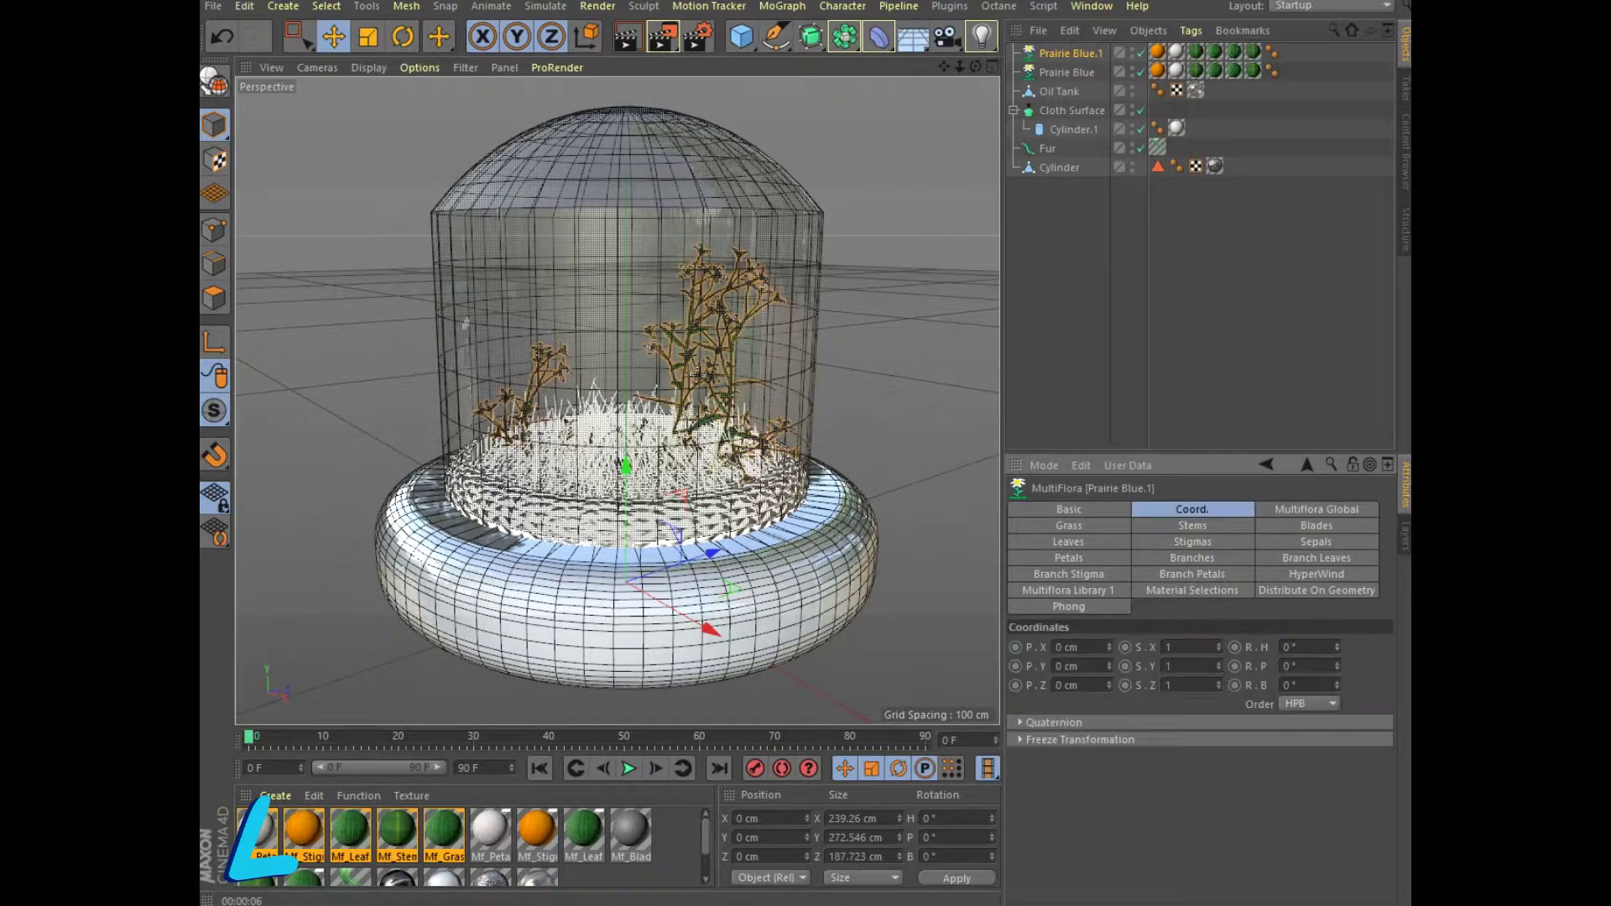
left_click_drag(1336, 647, 1336, 621)
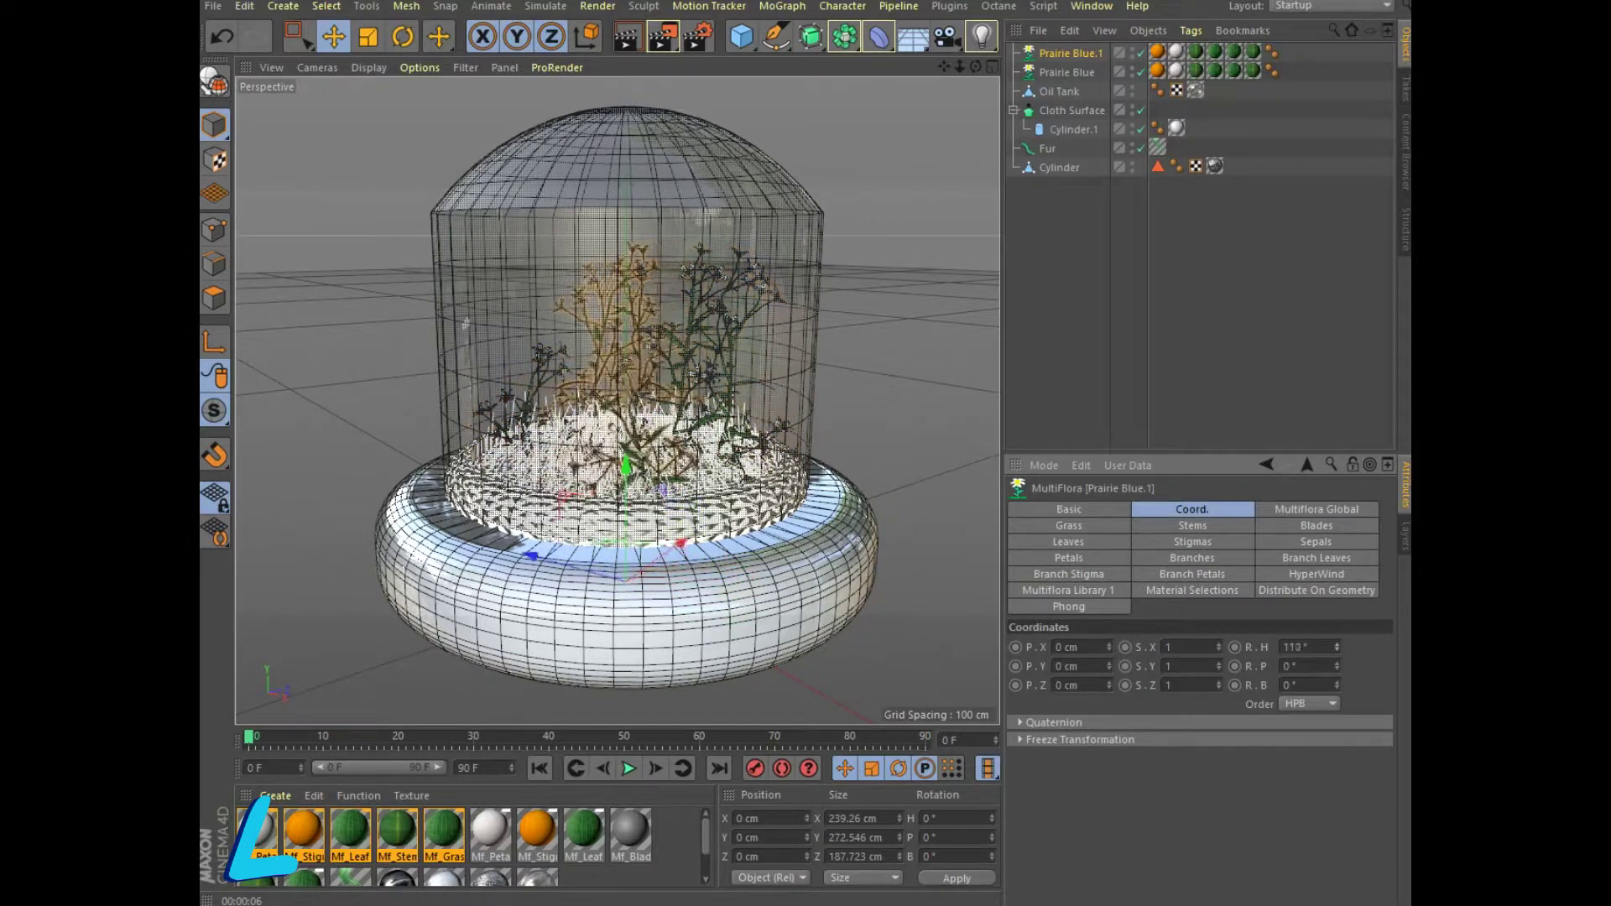
left_click_drag(1336, 647, 1336, 625)
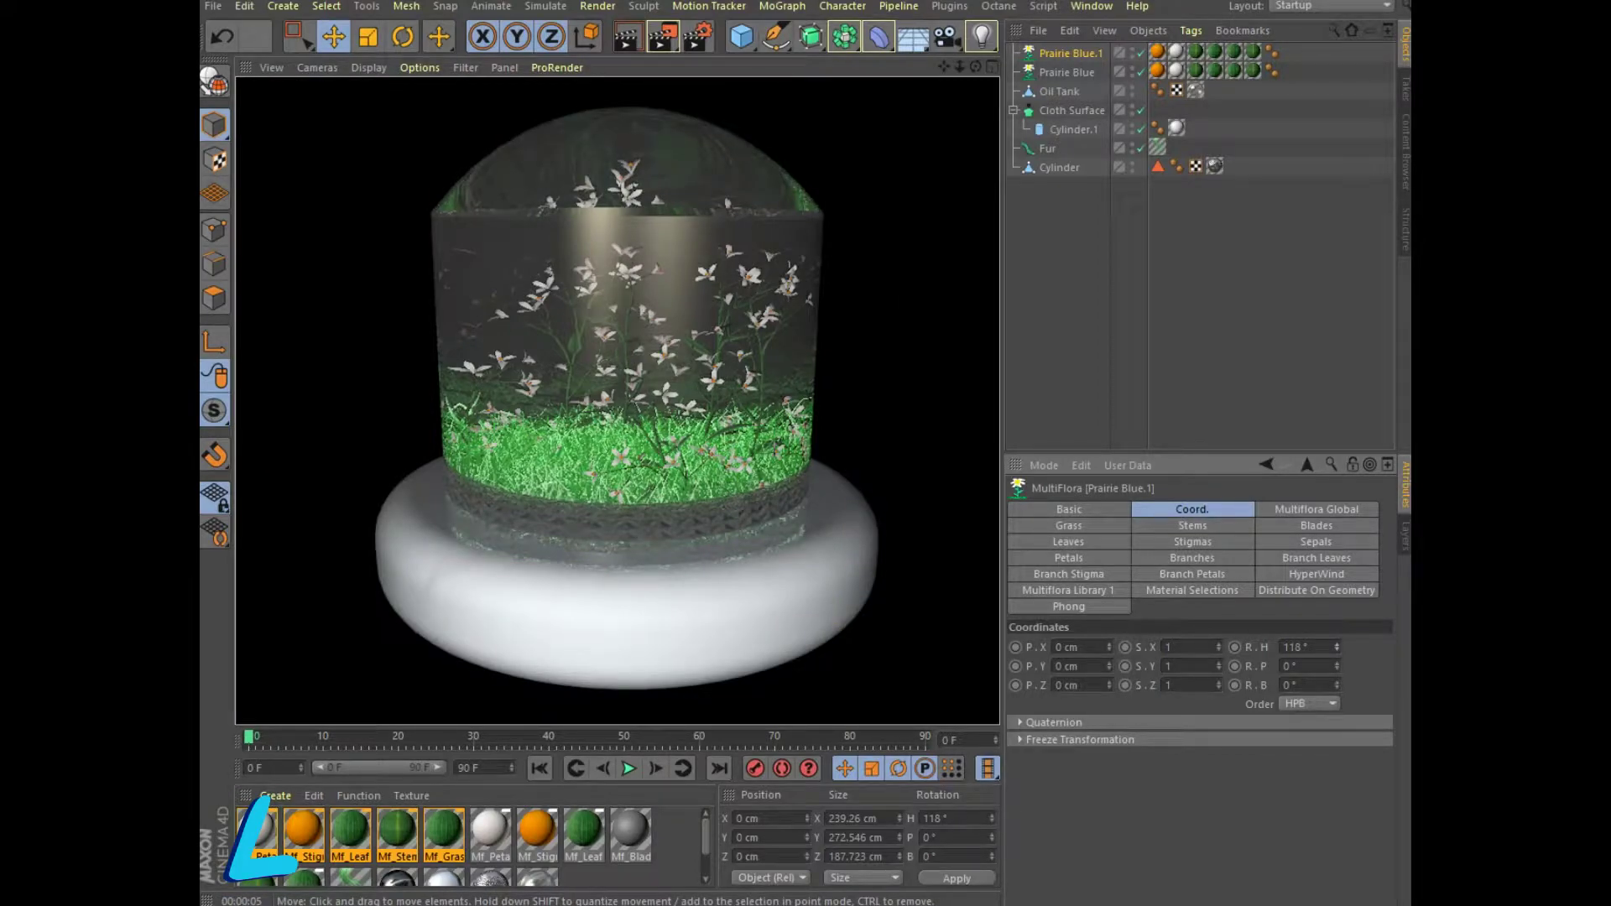
Orbit and render to check the flowers, then disable both Prairie Blue objects.
mouse_move(618, 400)
left_mouse_down("alt")
mouse_move(567, 408)
mouse_move(604, 411)
mouse_move(579, 430)
left_mouse_up("alt")
key("ctrl+r")
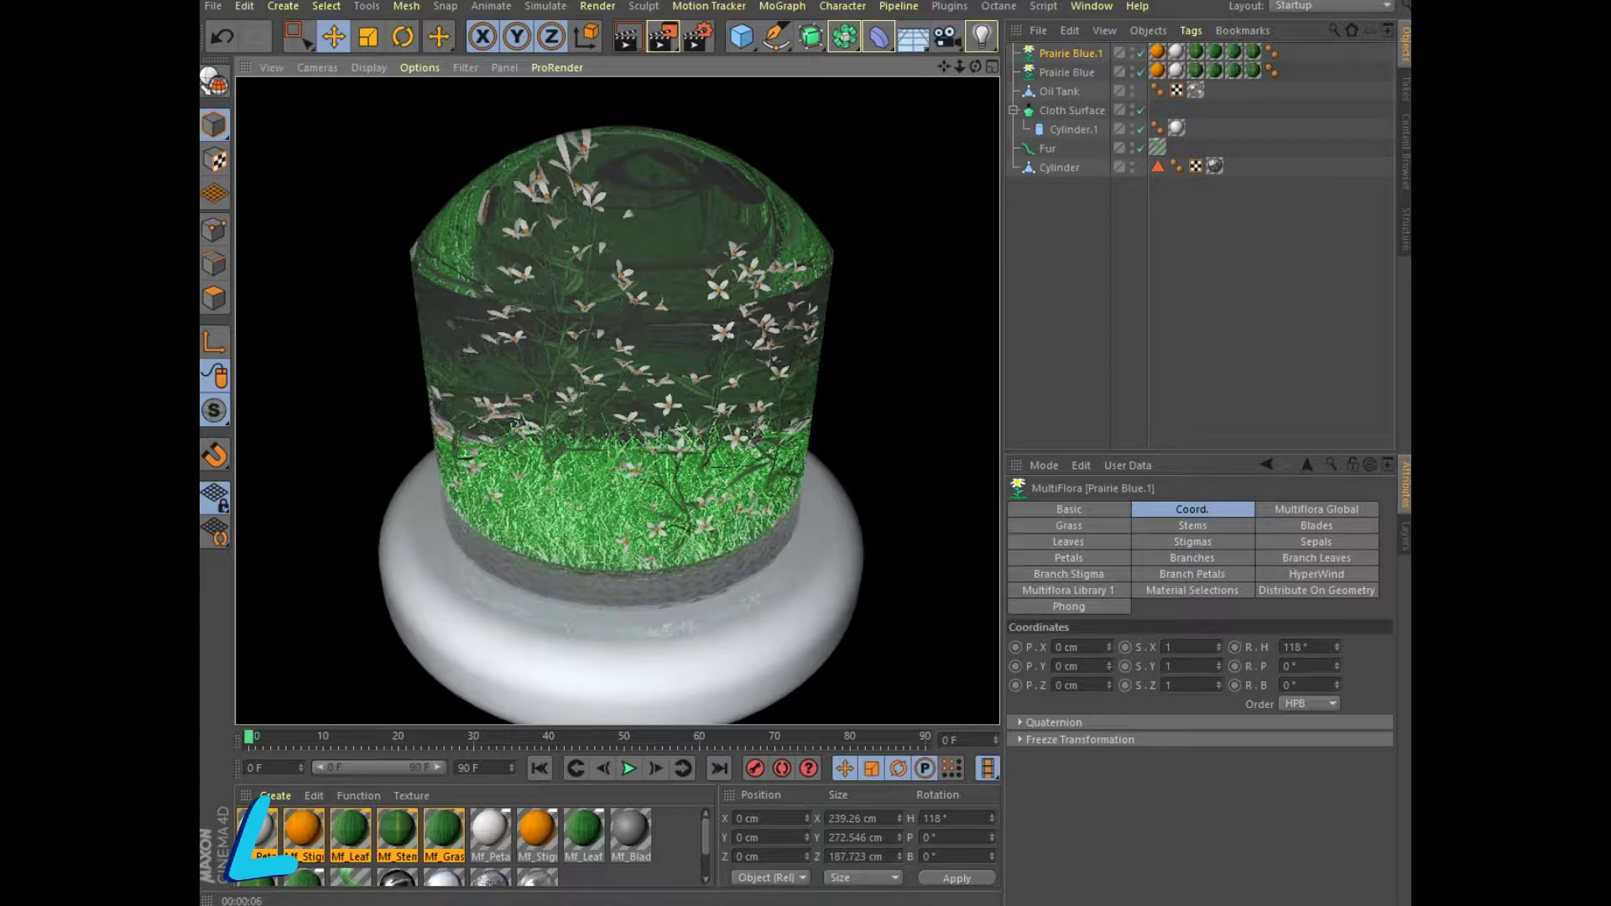
left_click_drag(1141, 53, 1140, 72)
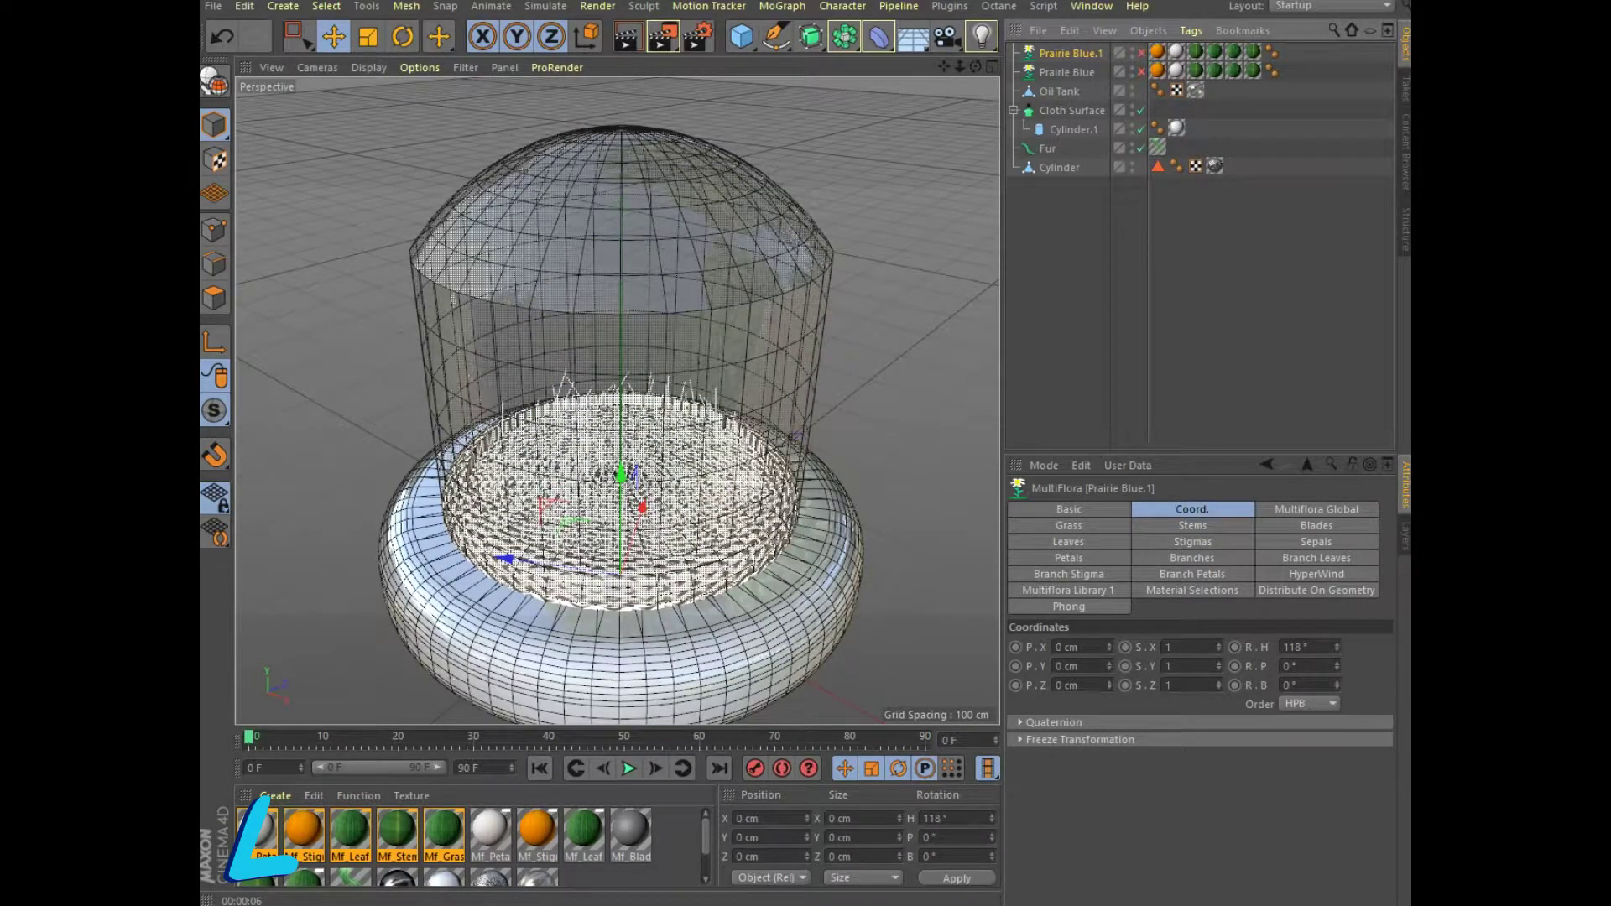
Browse the MultiFlora preset library, then enable WaterLily and start enlarging it in Global settings.
left_click(1068, 589)
scroll(1192, 756, "down", 2)
scroll(1191, 755, "down", 2)
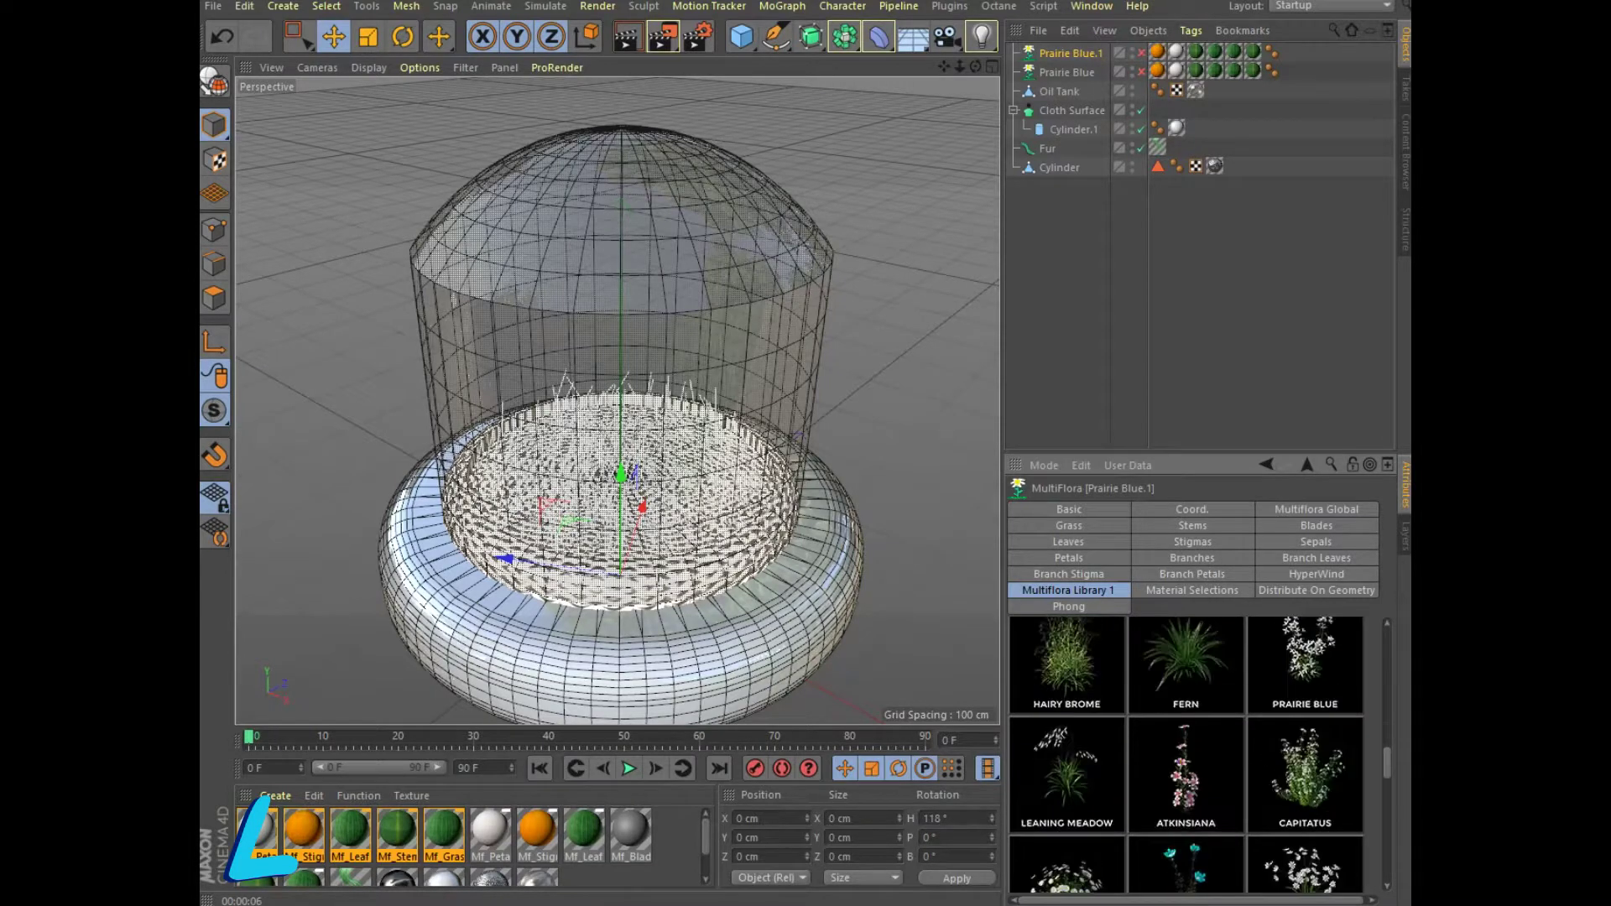
scroll(1191, 755, "down", 1)
scroll(1191, 756, "down", 1)
scroll(1192, 755, "down", 1)
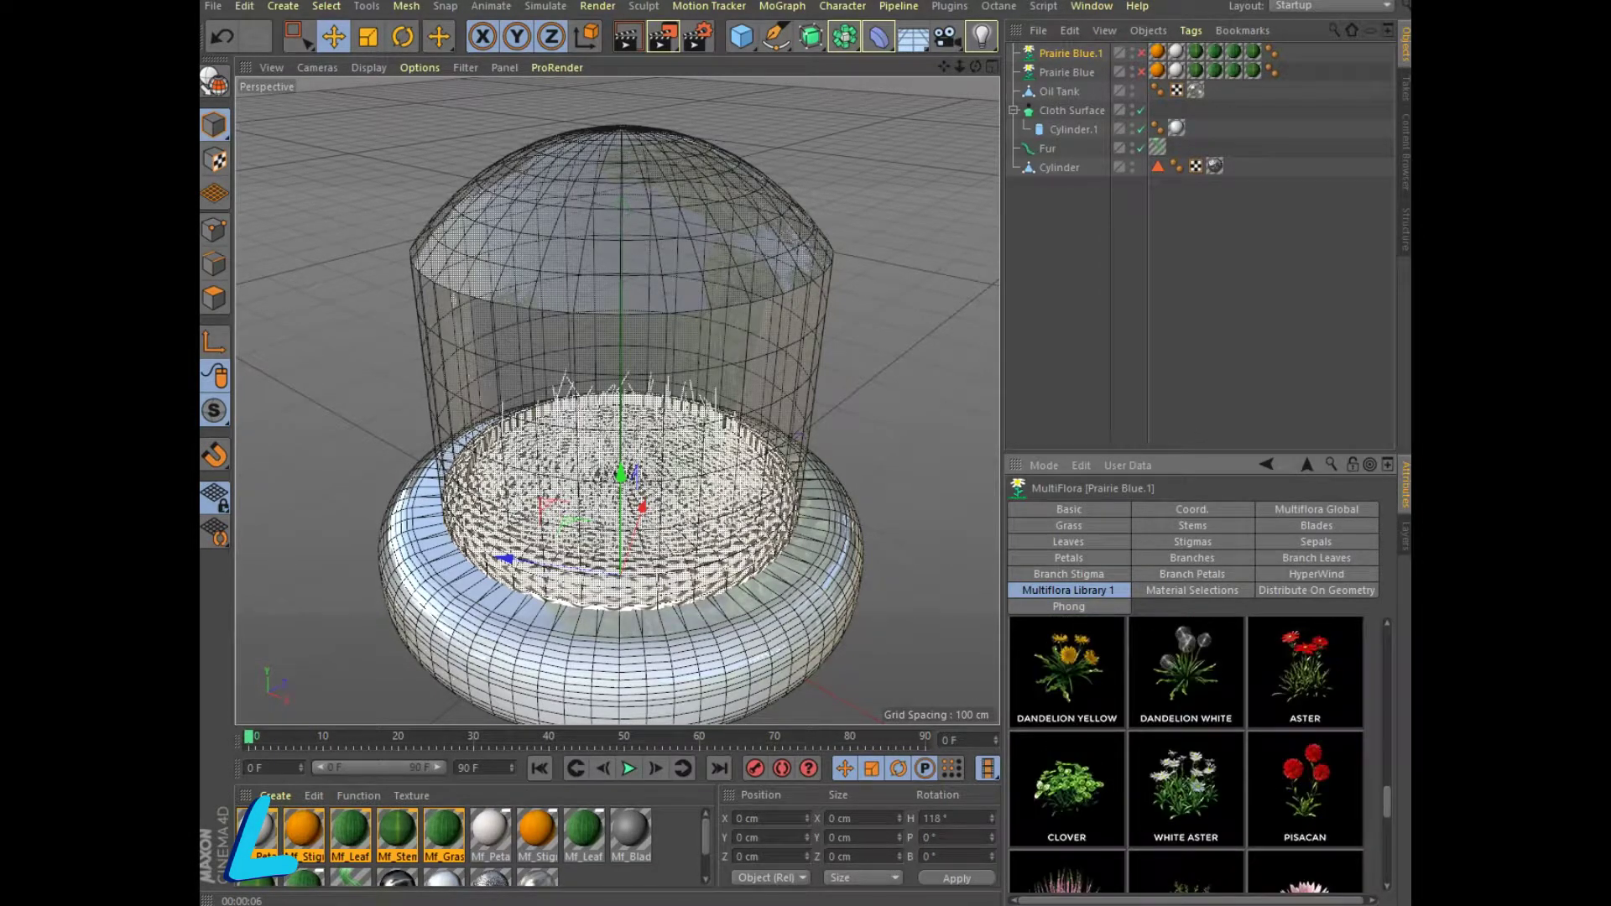
scroll(1192, 755, "down", 1)
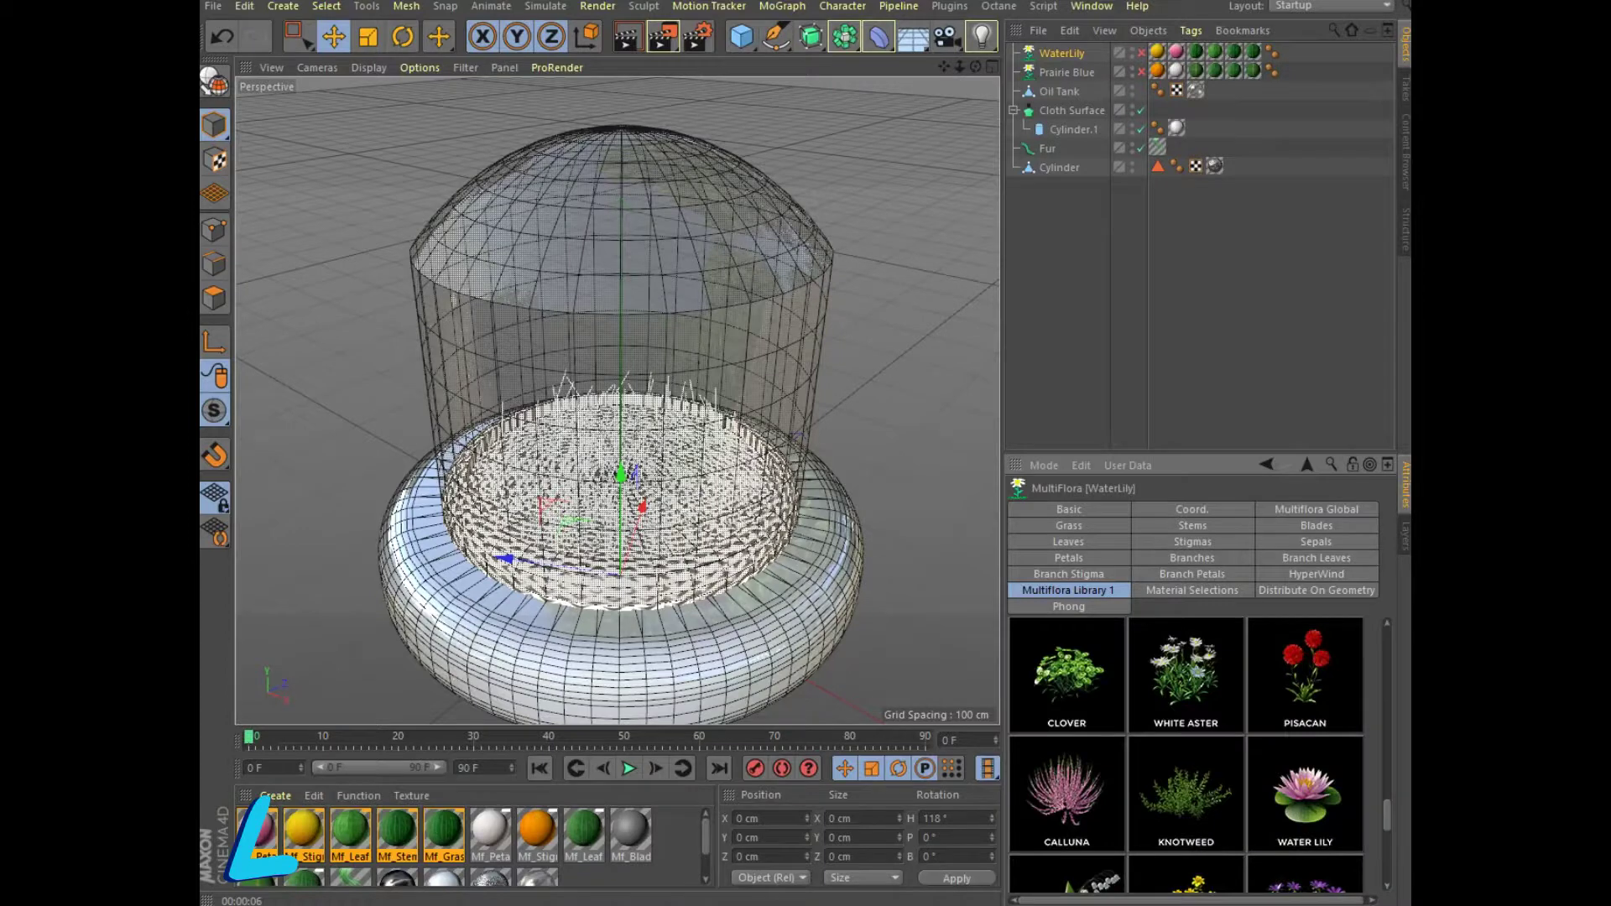
left_click(1316, 509)
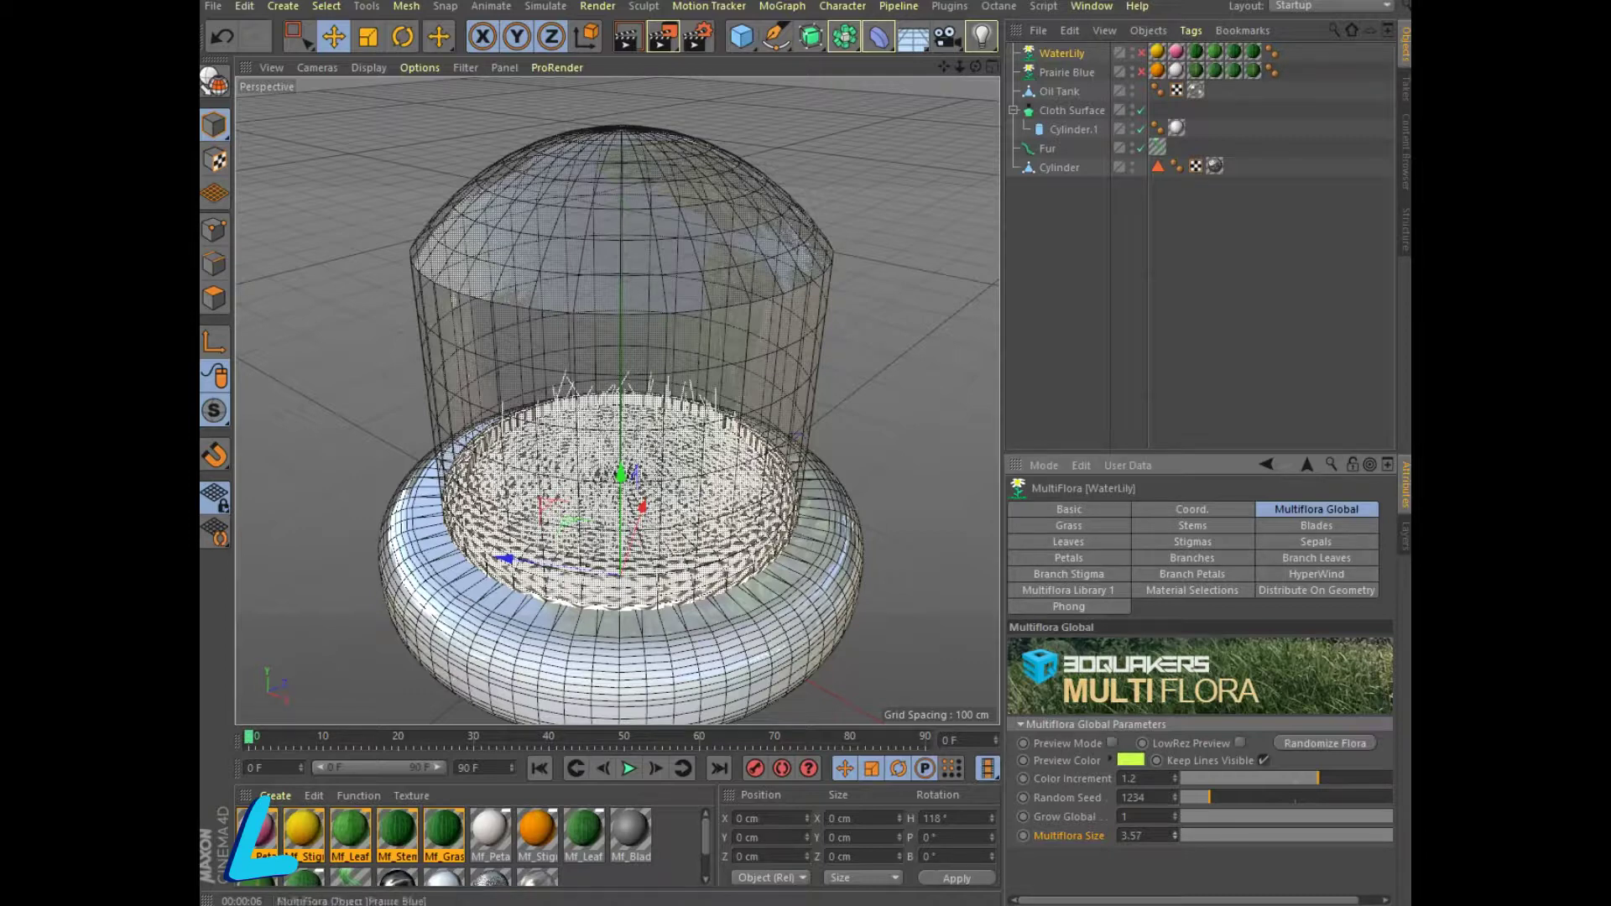
left_click(1141, 53)
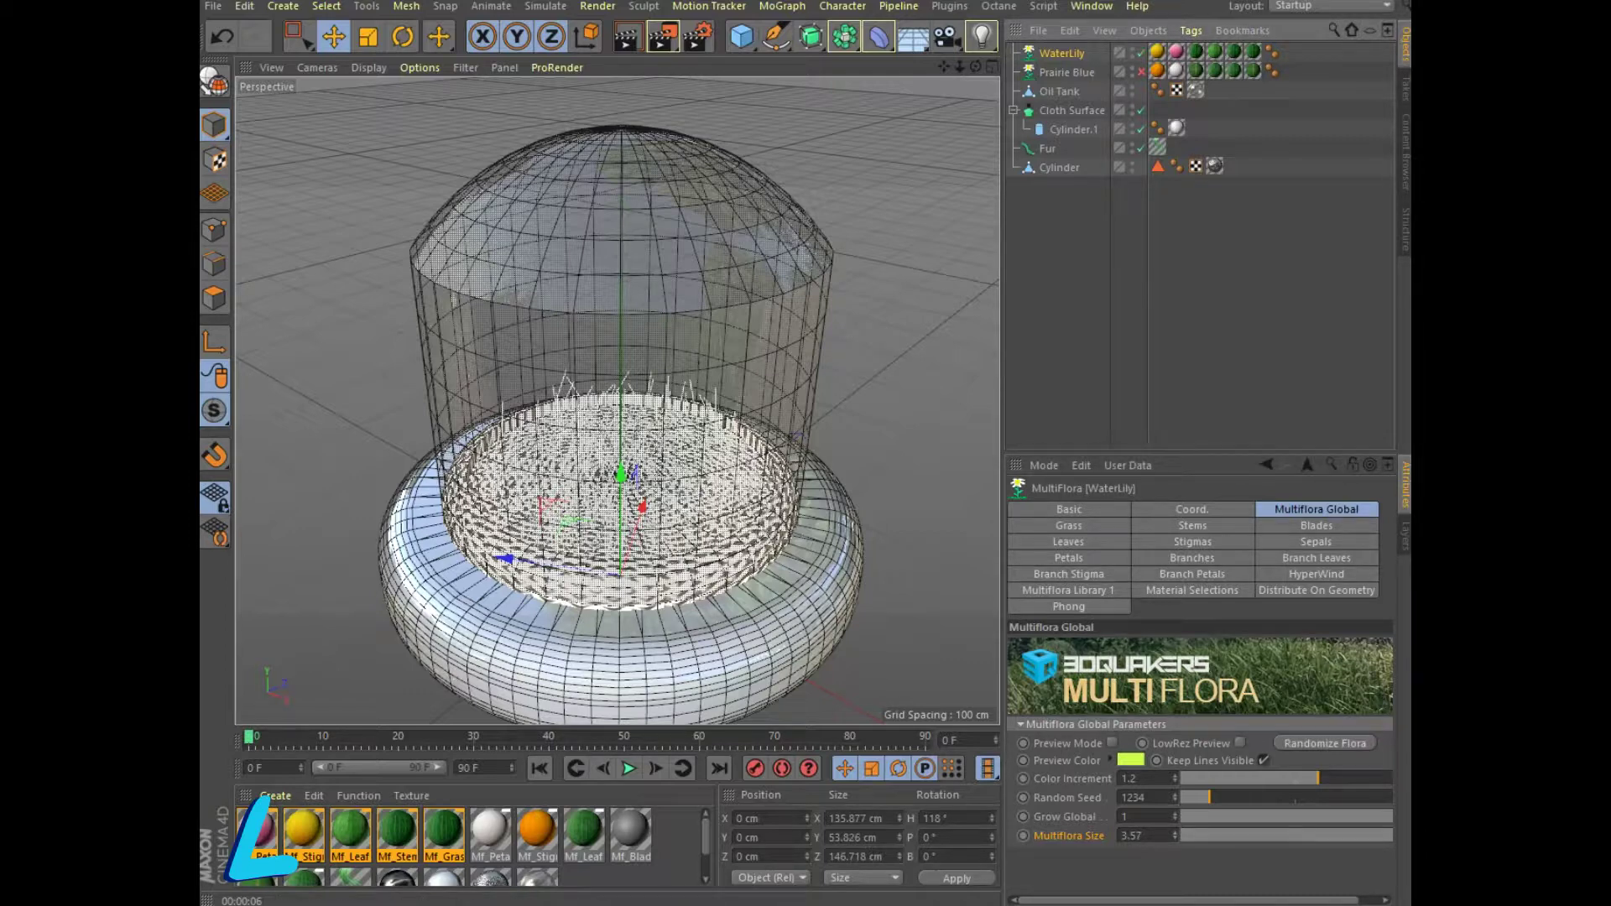
left_click_drag(1175, 836, 1184, 836)
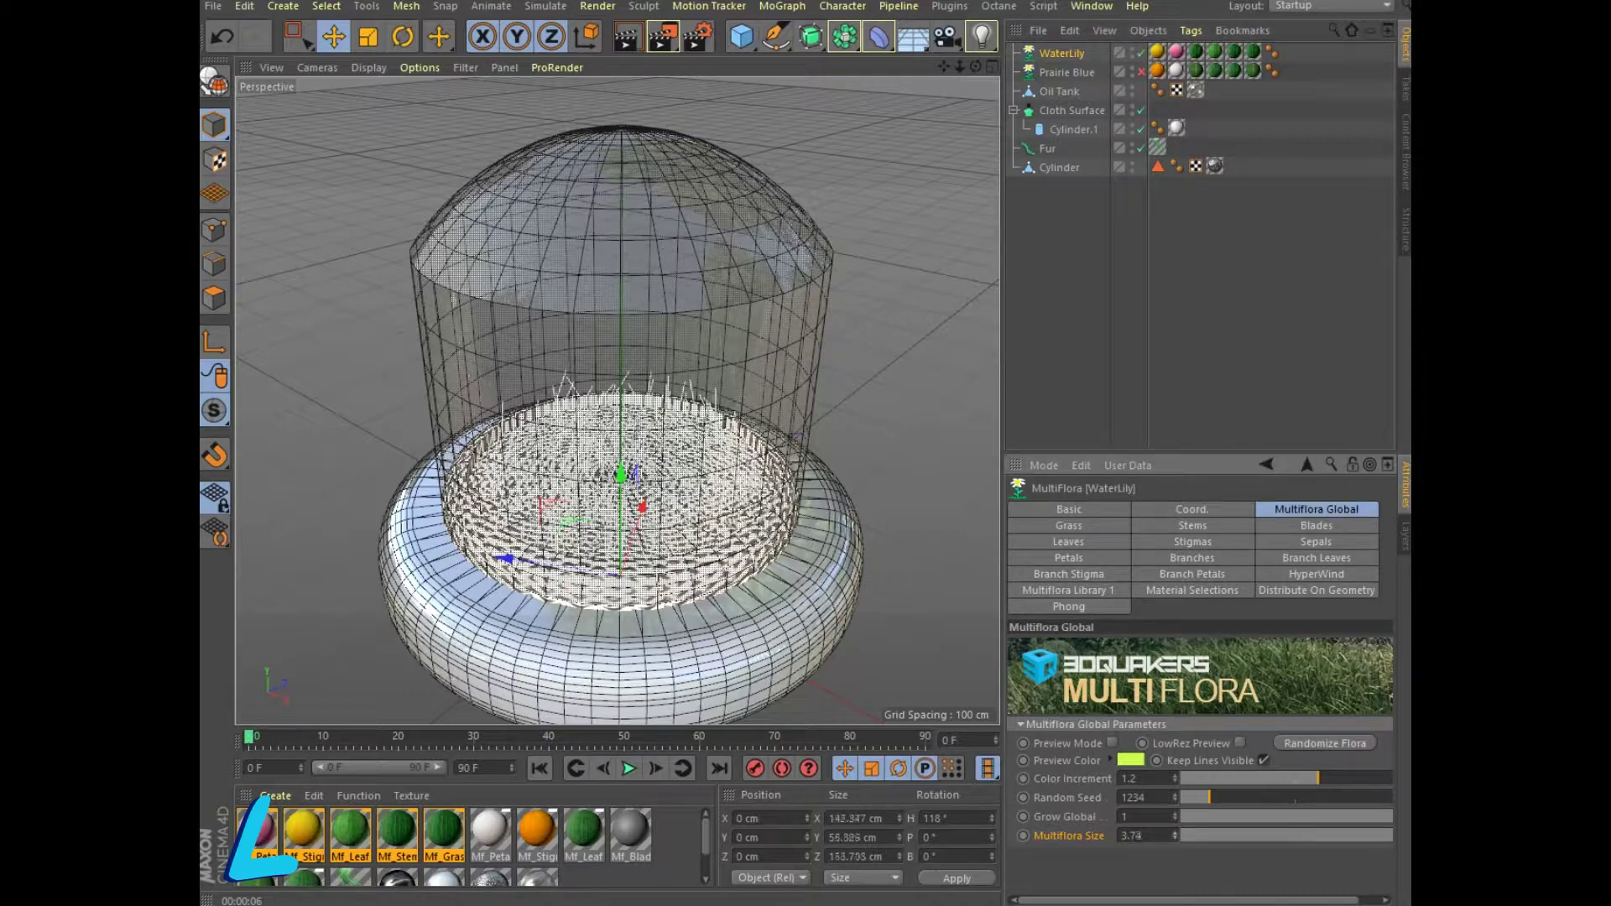
Raise the WaterLily up into the pot and enlarge it to Multiflora Size 5.35.
mouse_move(621, 474)
left_mouse_down()
mouse_move(621, 419)
mouse_move(621, 437)
left_mouse_up()
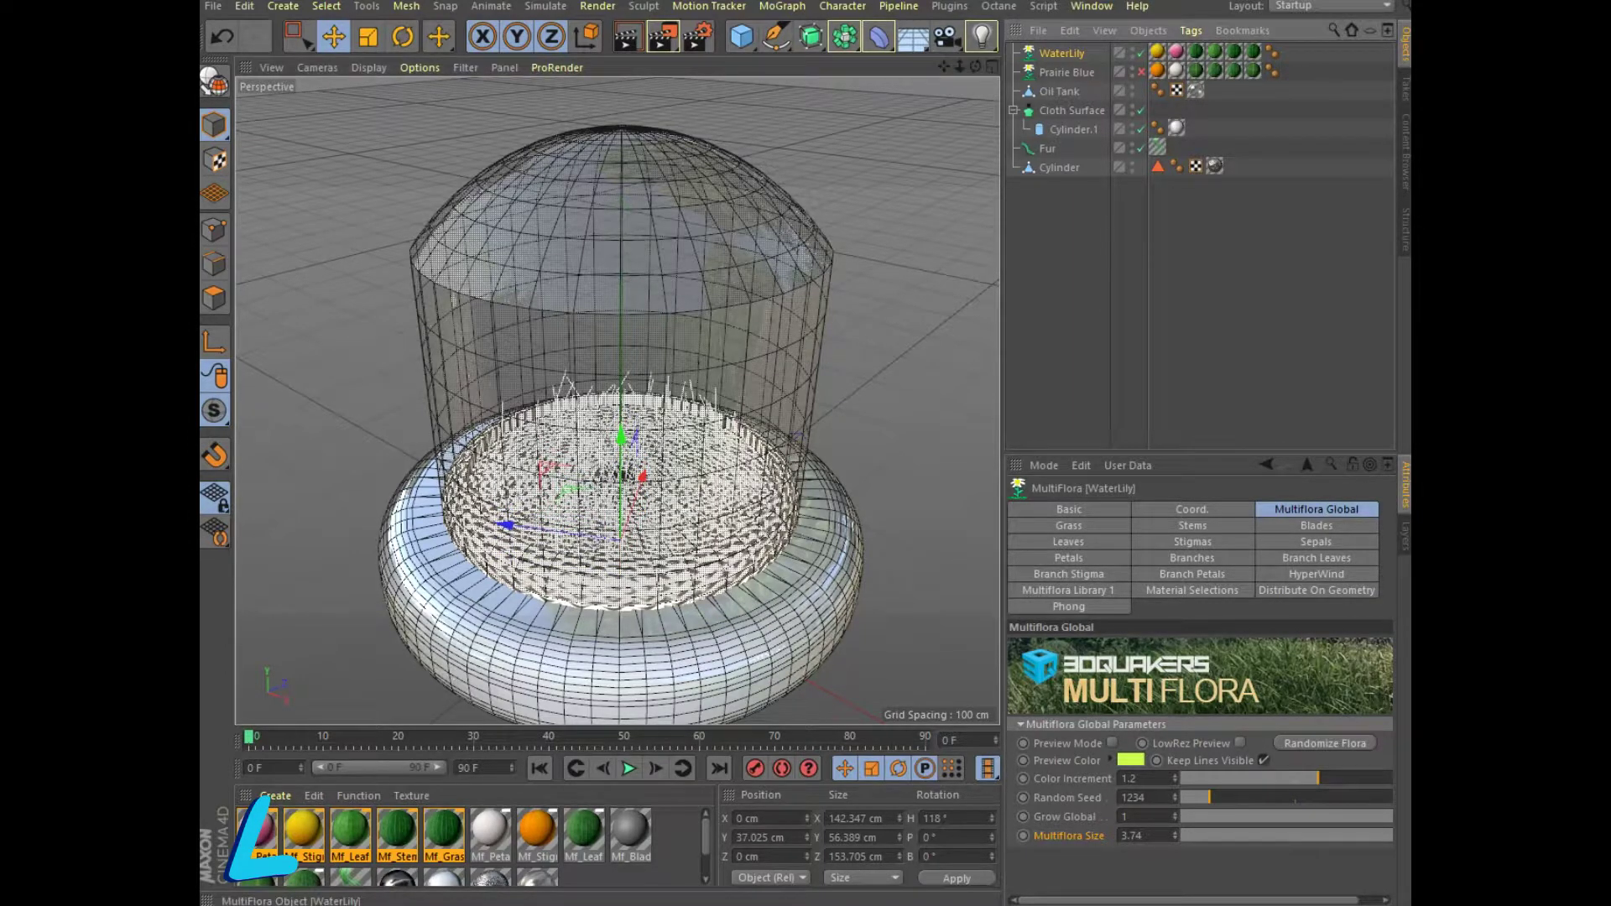
left_click_drag(621, 436, 621, 357)
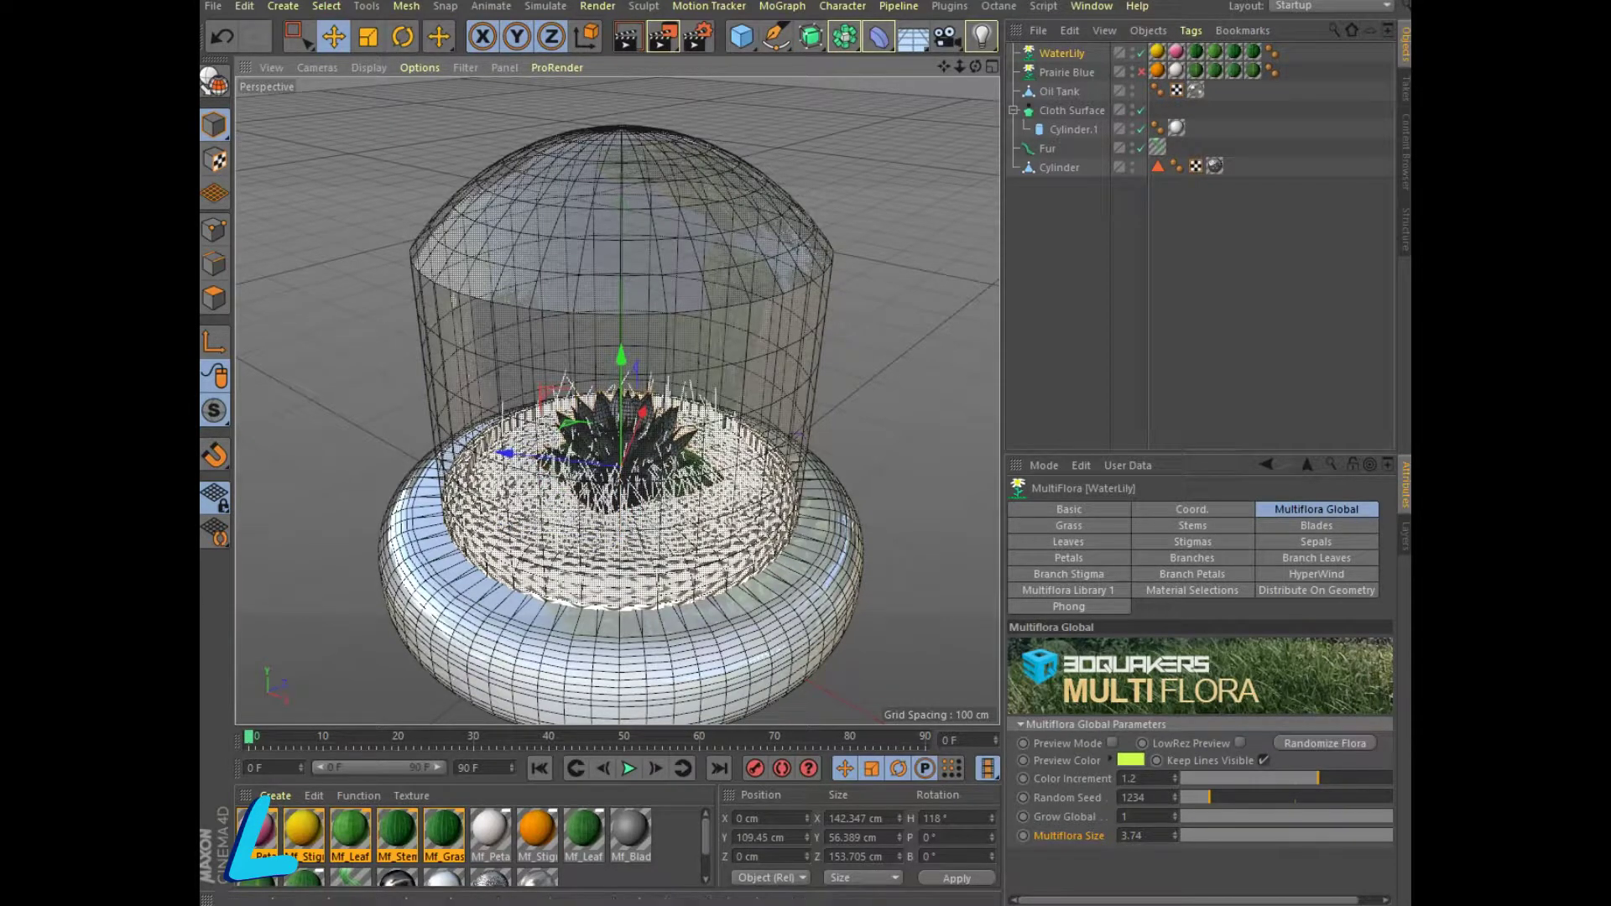
mouse_move(1175, 835)
left_mouse_down()
mouse_move(1175, 805)
mouse_move(1174, 827)
left_mouse_up()
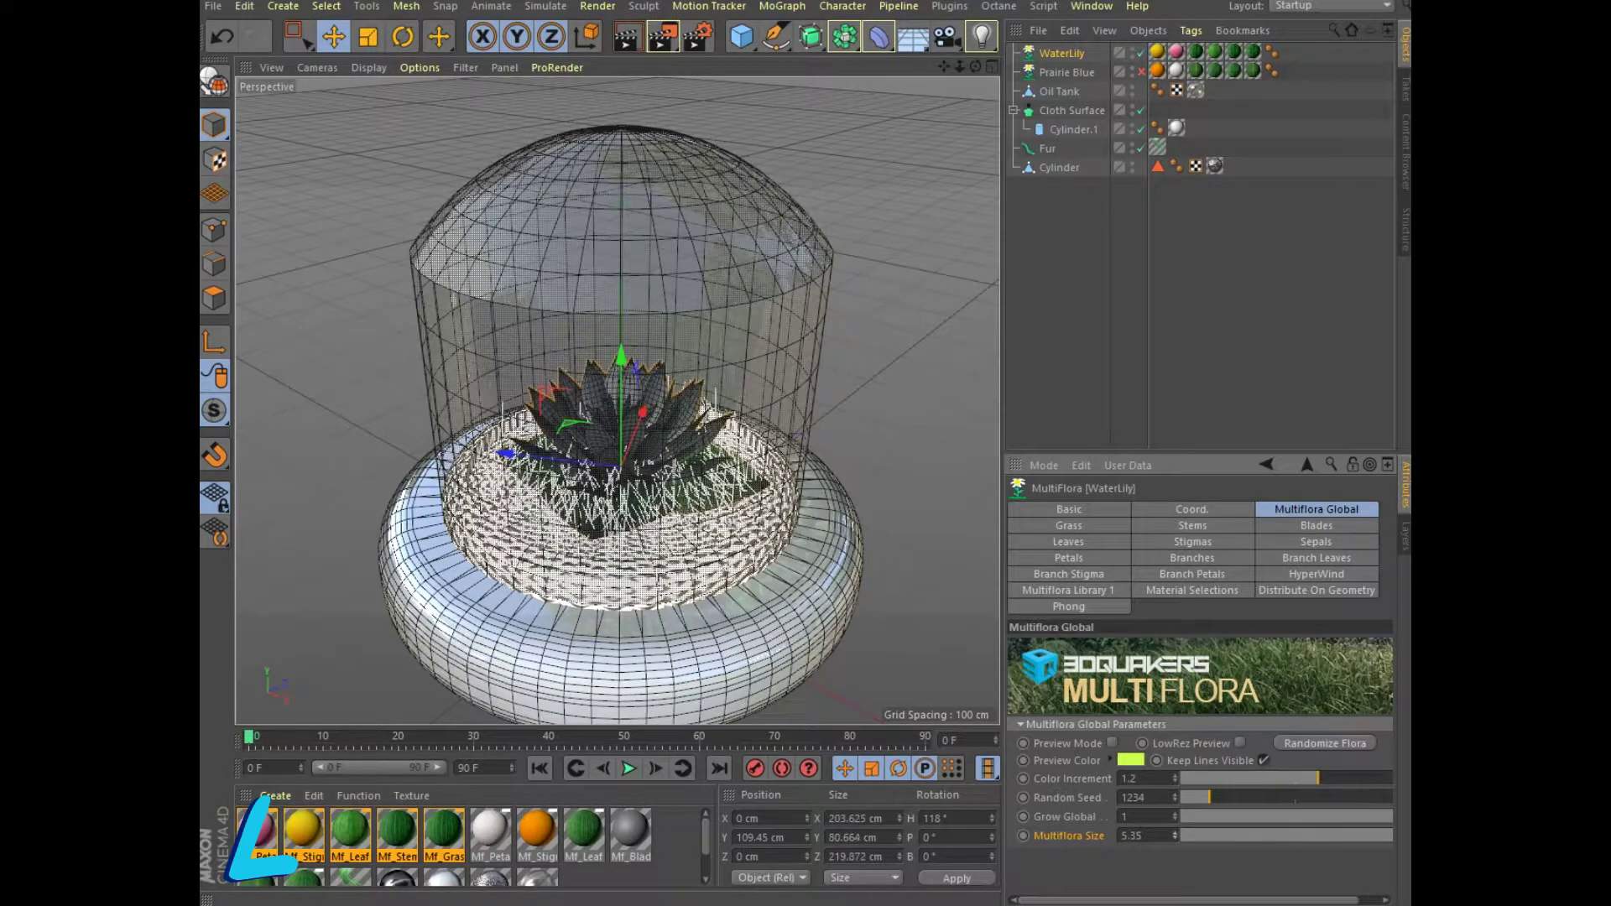
Render a preview, then undo a material accidentally applied to the dome.
left_click(628, 36)
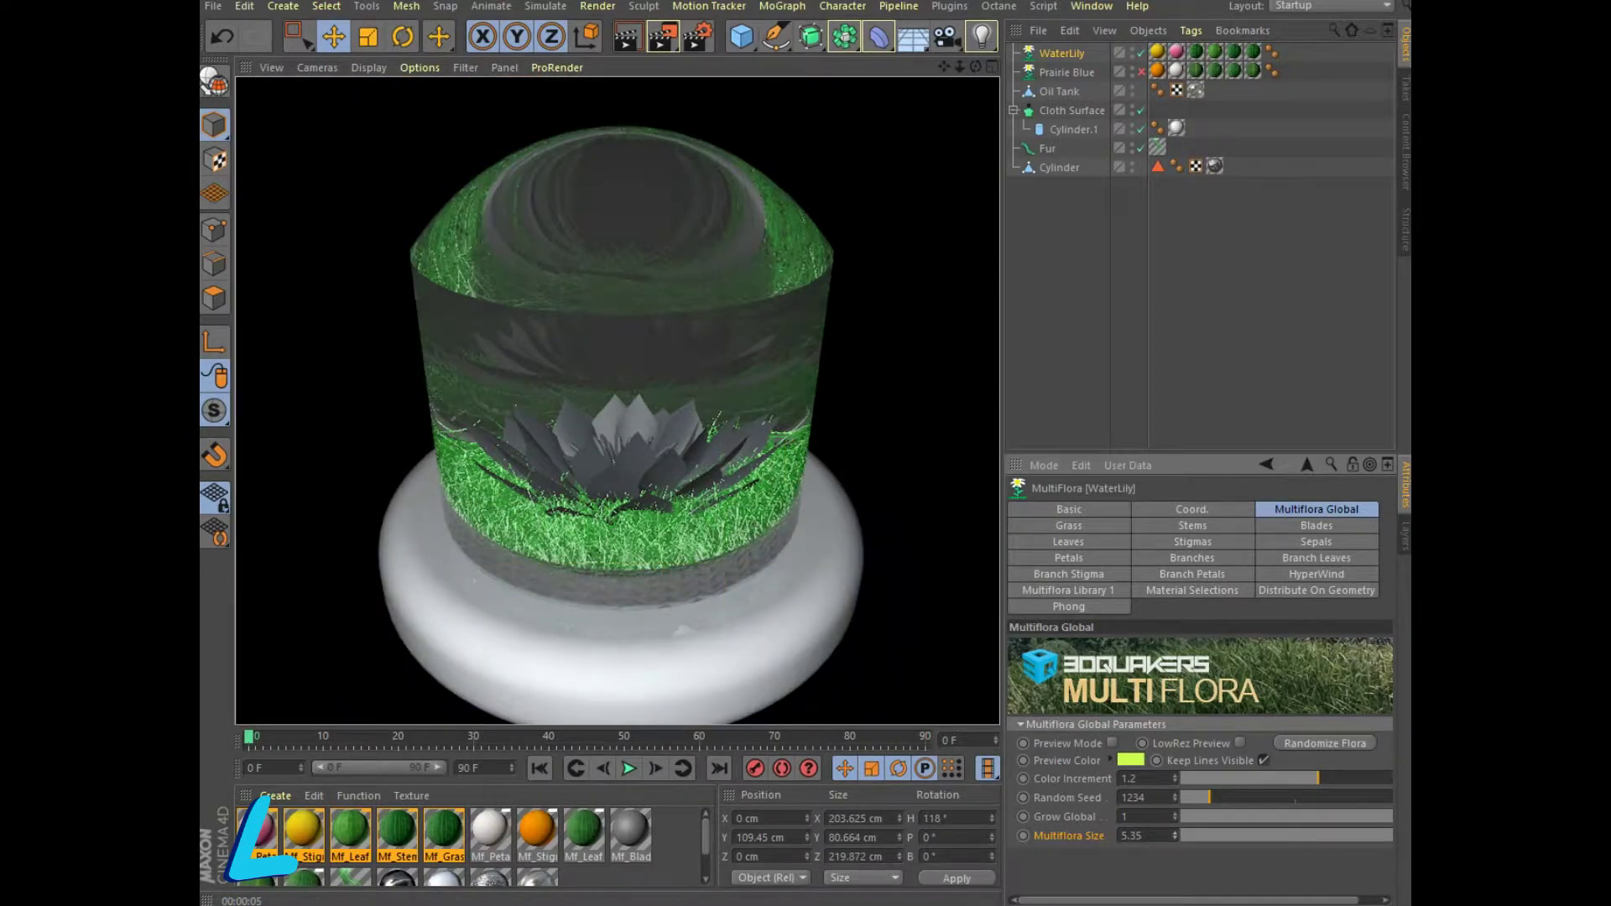
left_click_drag(975, 67, 986, 72)
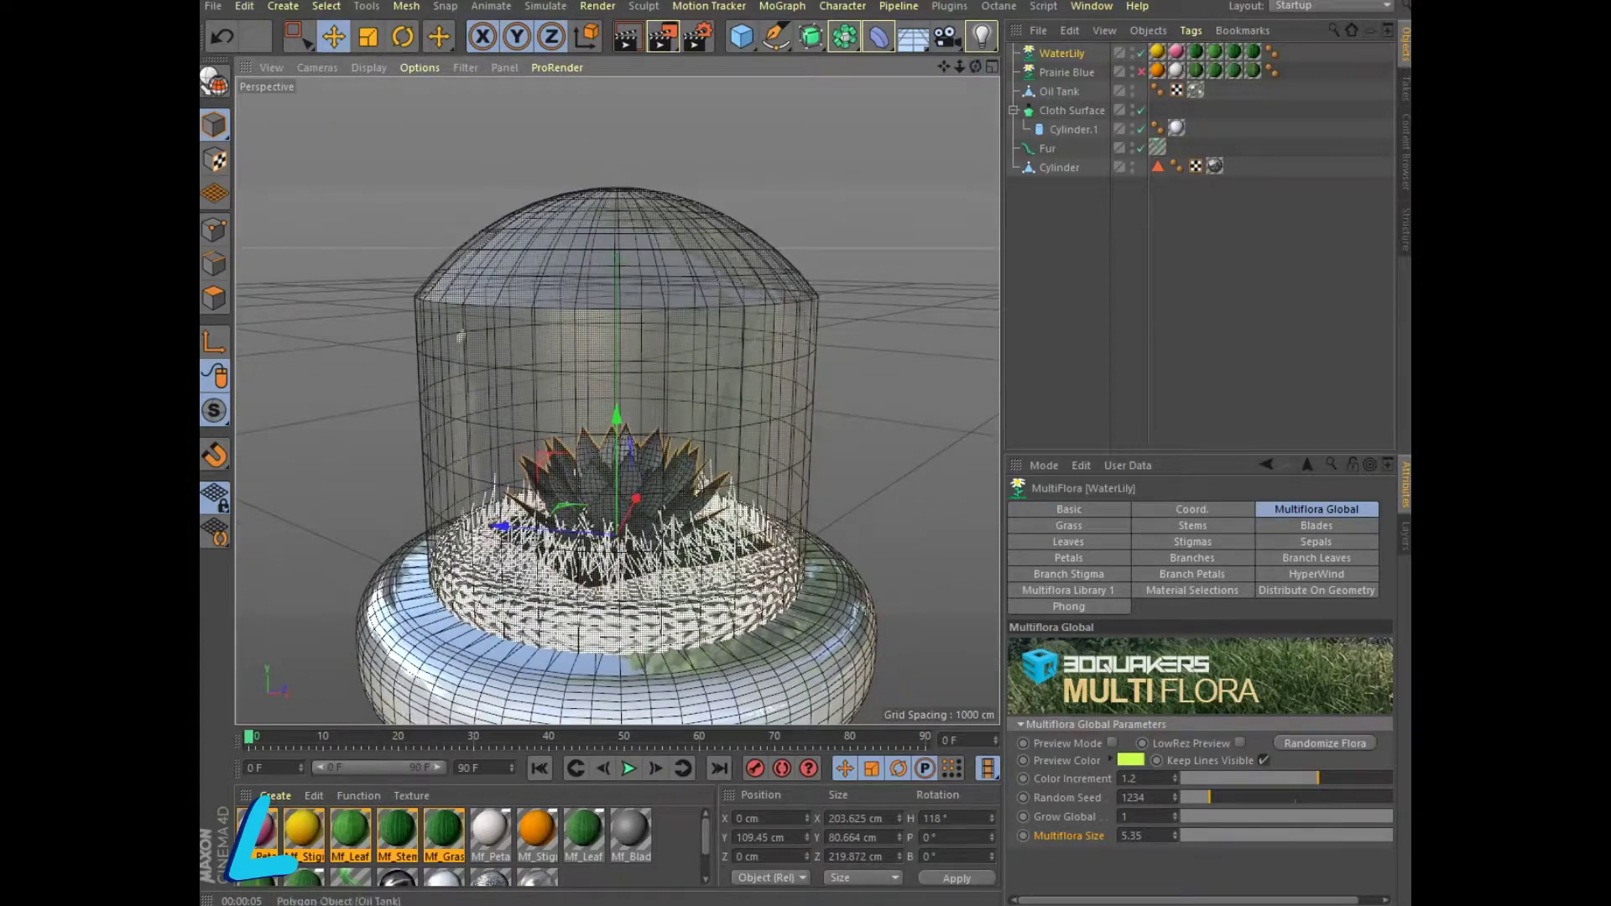
left_click(1176, 52)
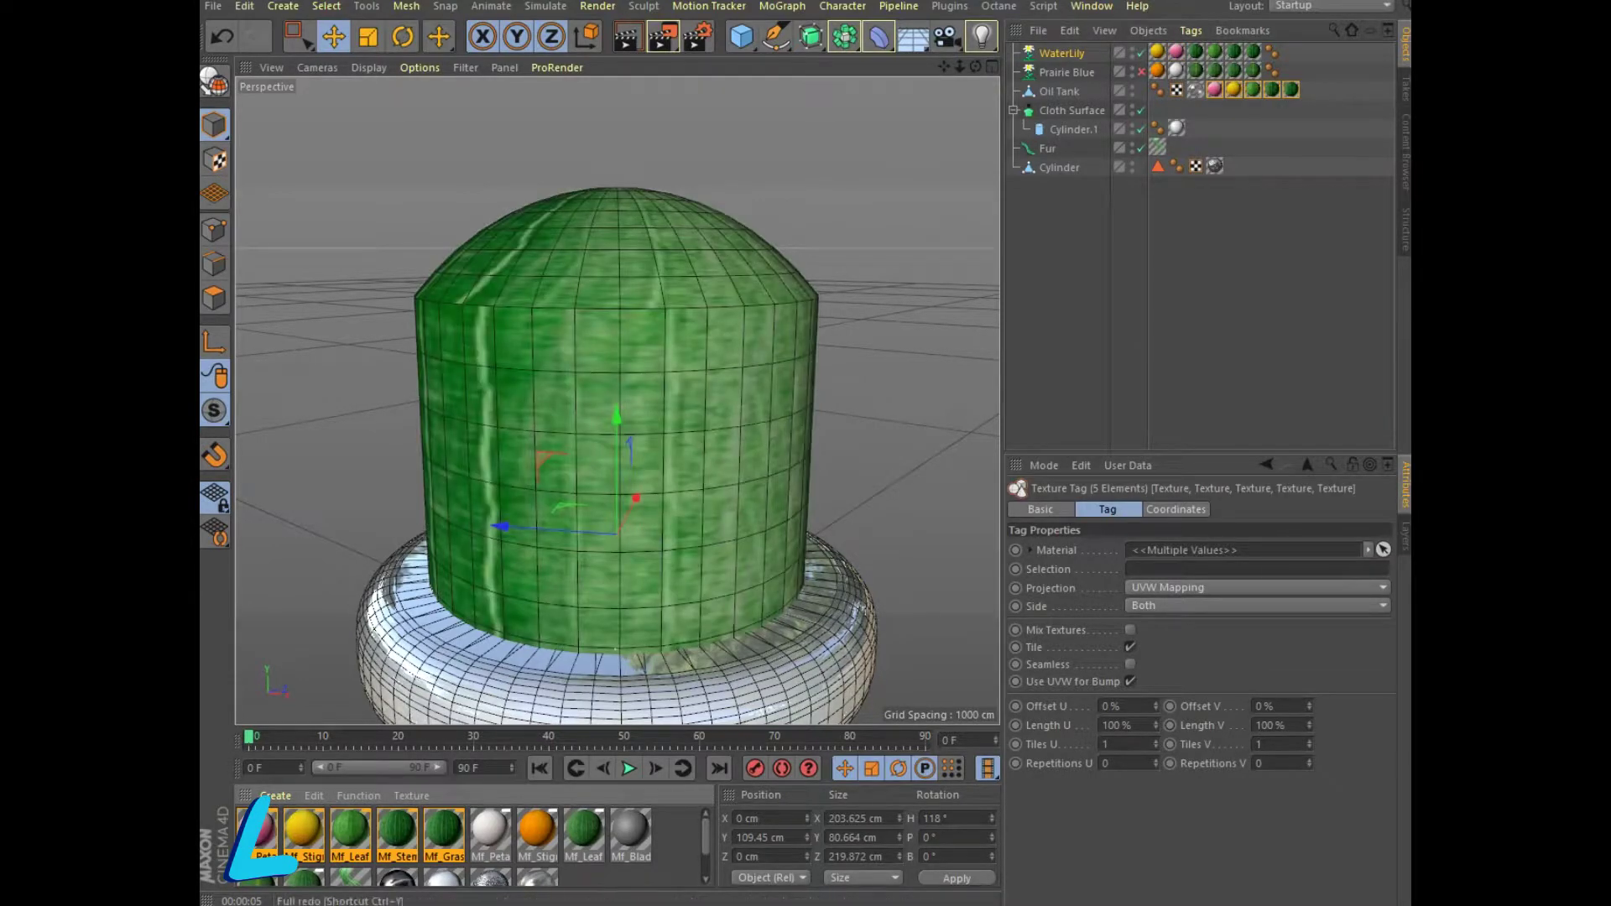
left_click(222, 36)
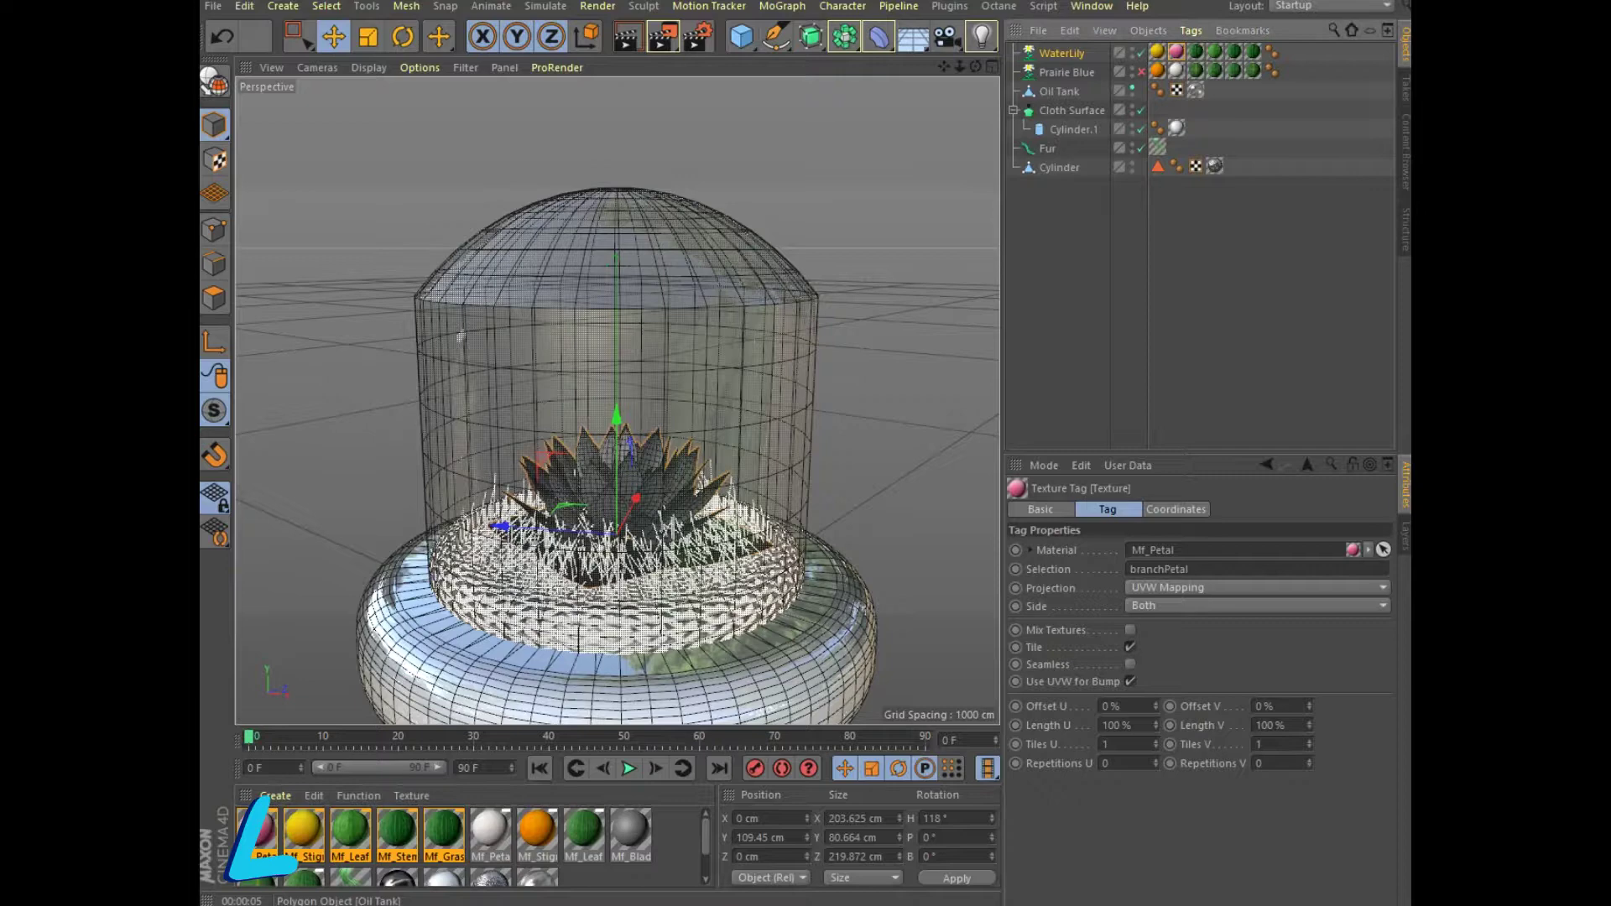
Hide the glass dome in the editor and render a preview of the WaterLily.
left_click(1132, 88)
key("ctrl+r")
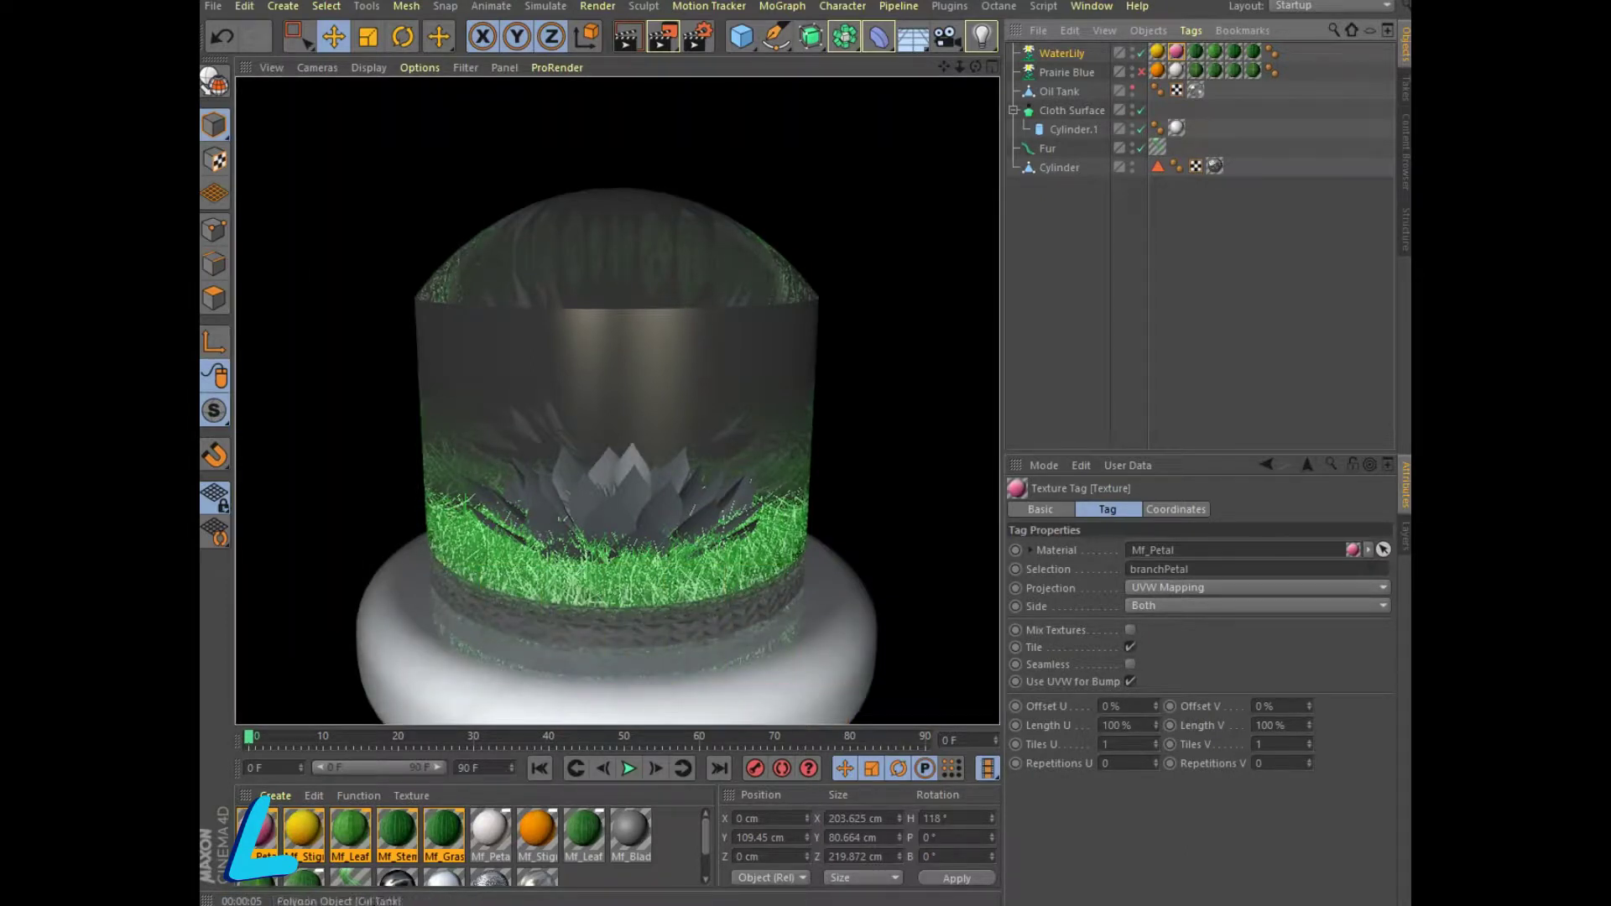
left_click(619, 640)
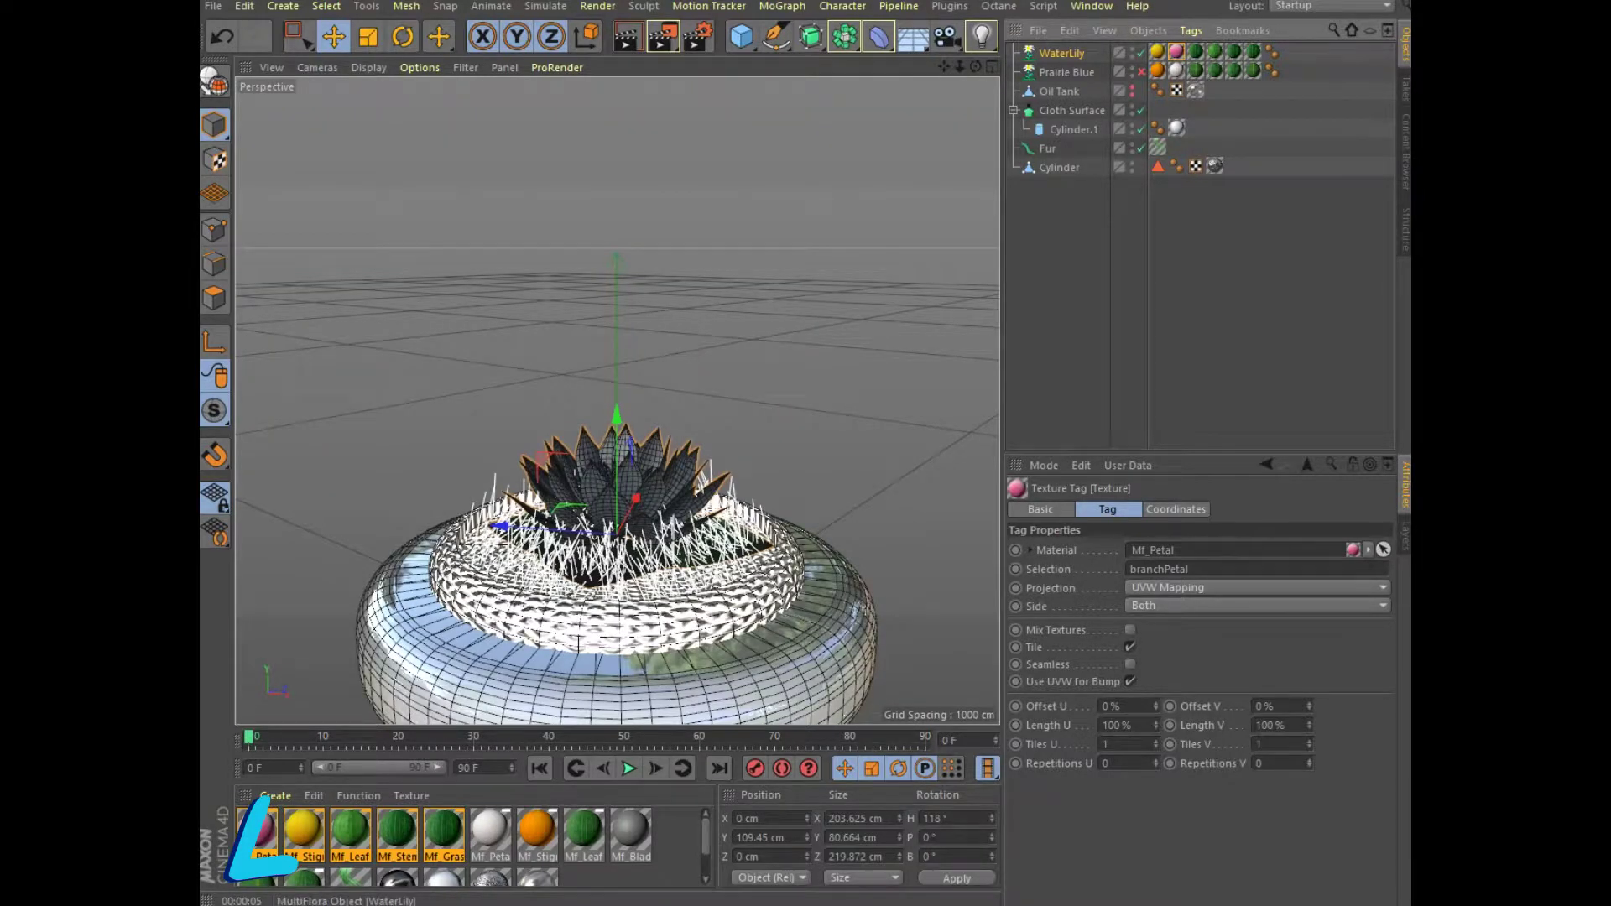
left_click(1065, 54)
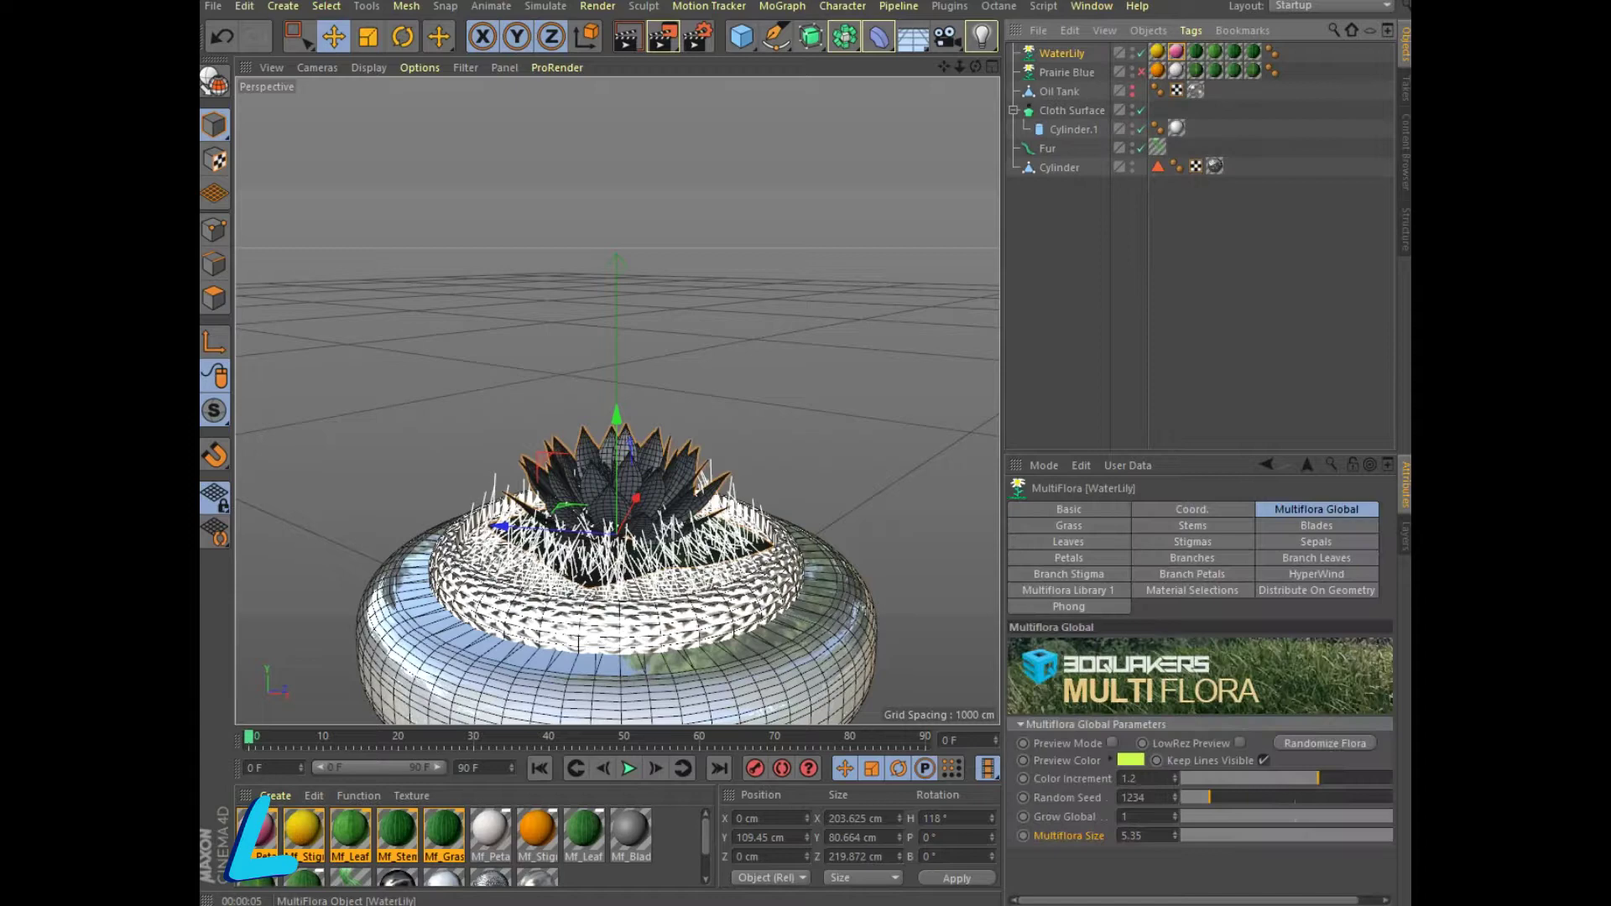
Delete the WaterLily and Prairie Blue flower objects.
left_click(1066, 72, "ctrl")
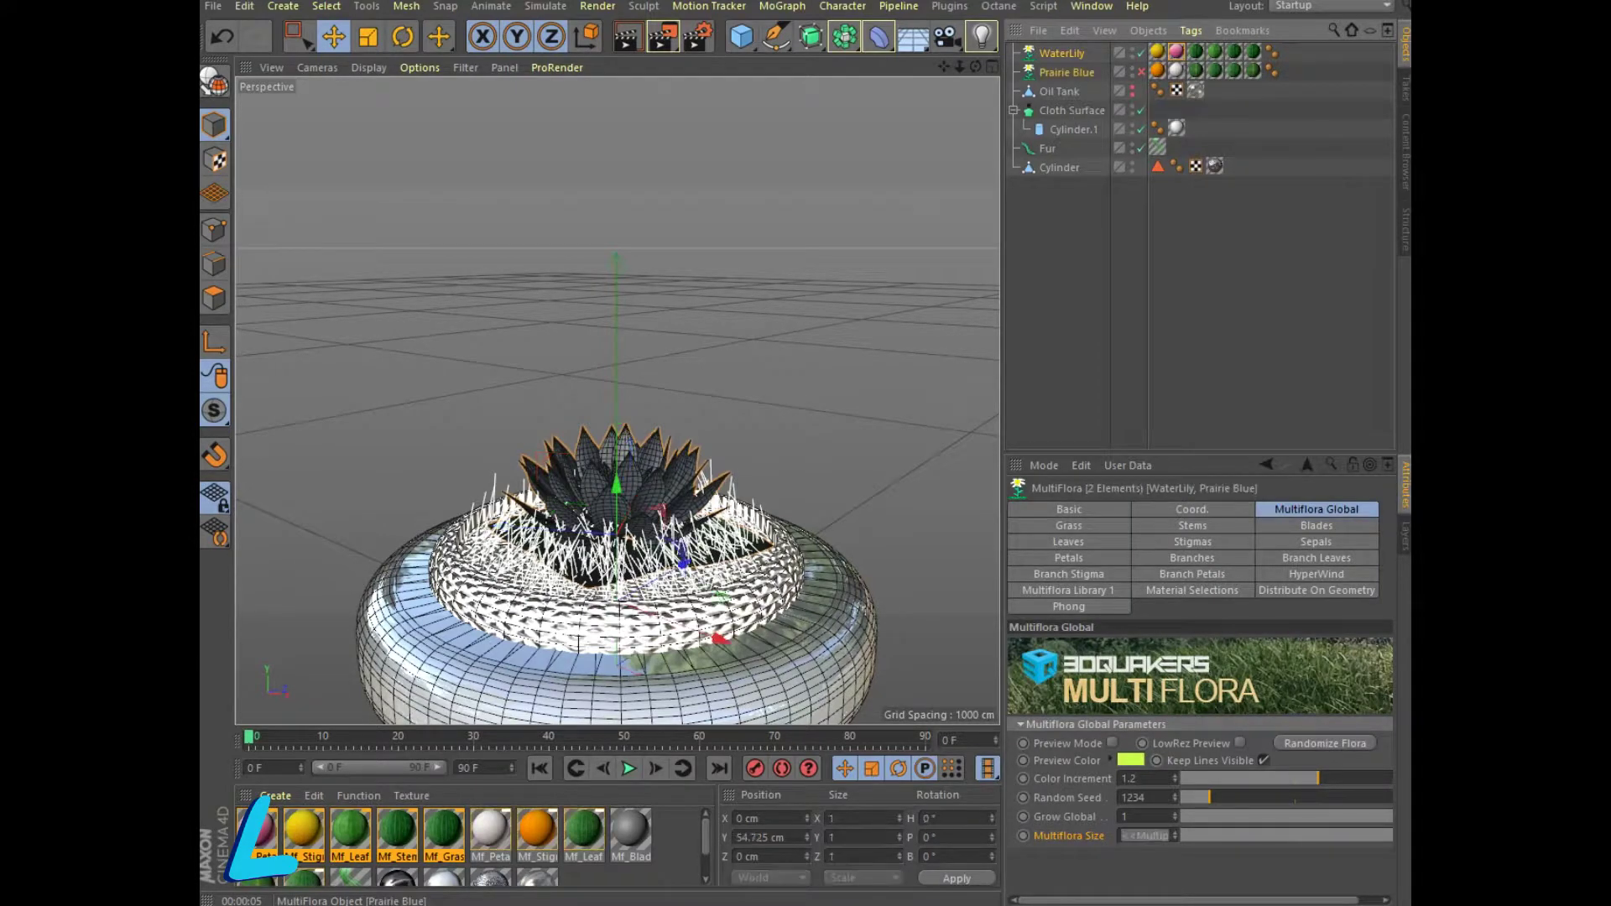
left_click(1070, 30)
left_click(1082, 141)
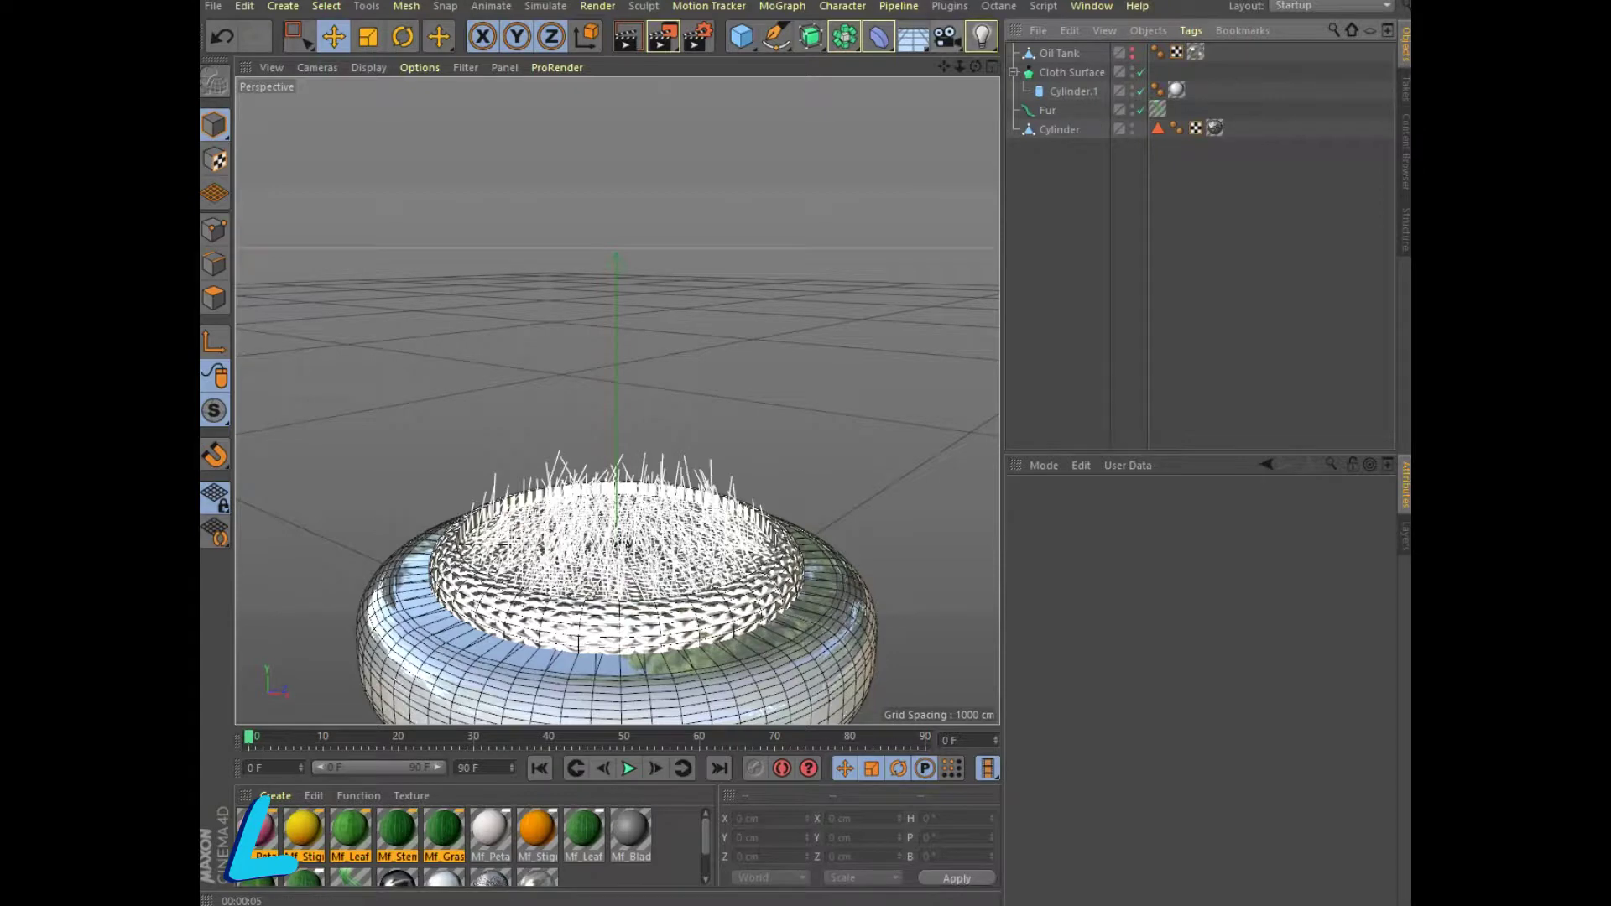
Add a new MultiFlora object loaded with the Bellflower preset from Multiflora Library 1.
left_click(949, 6)
mouse_move(971, 59)
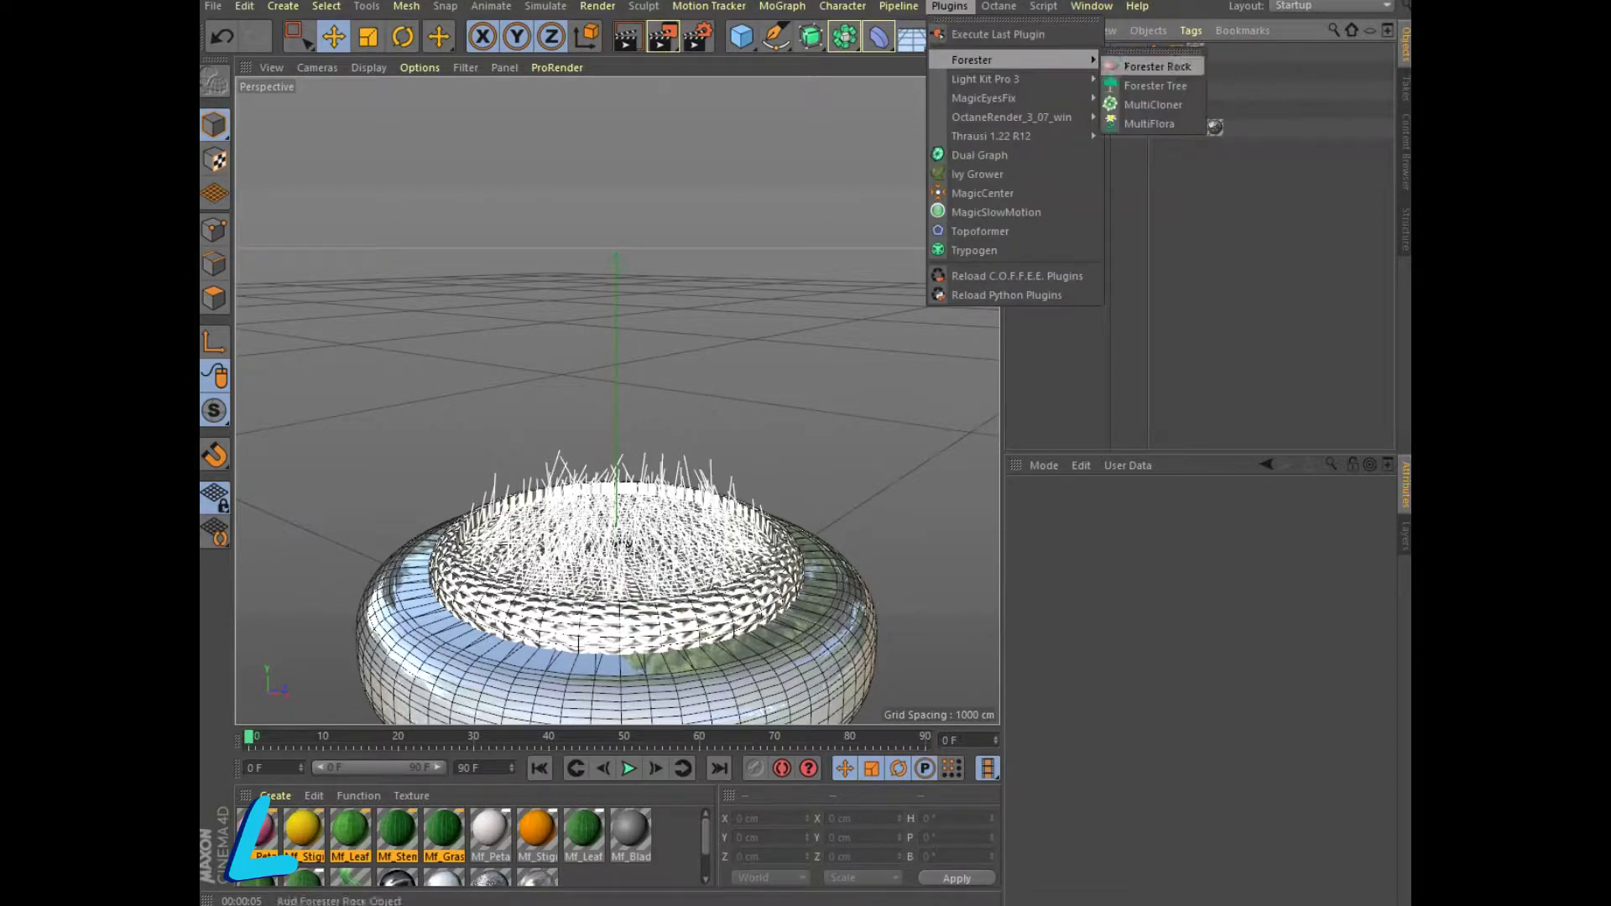
left_click(1174, 124)
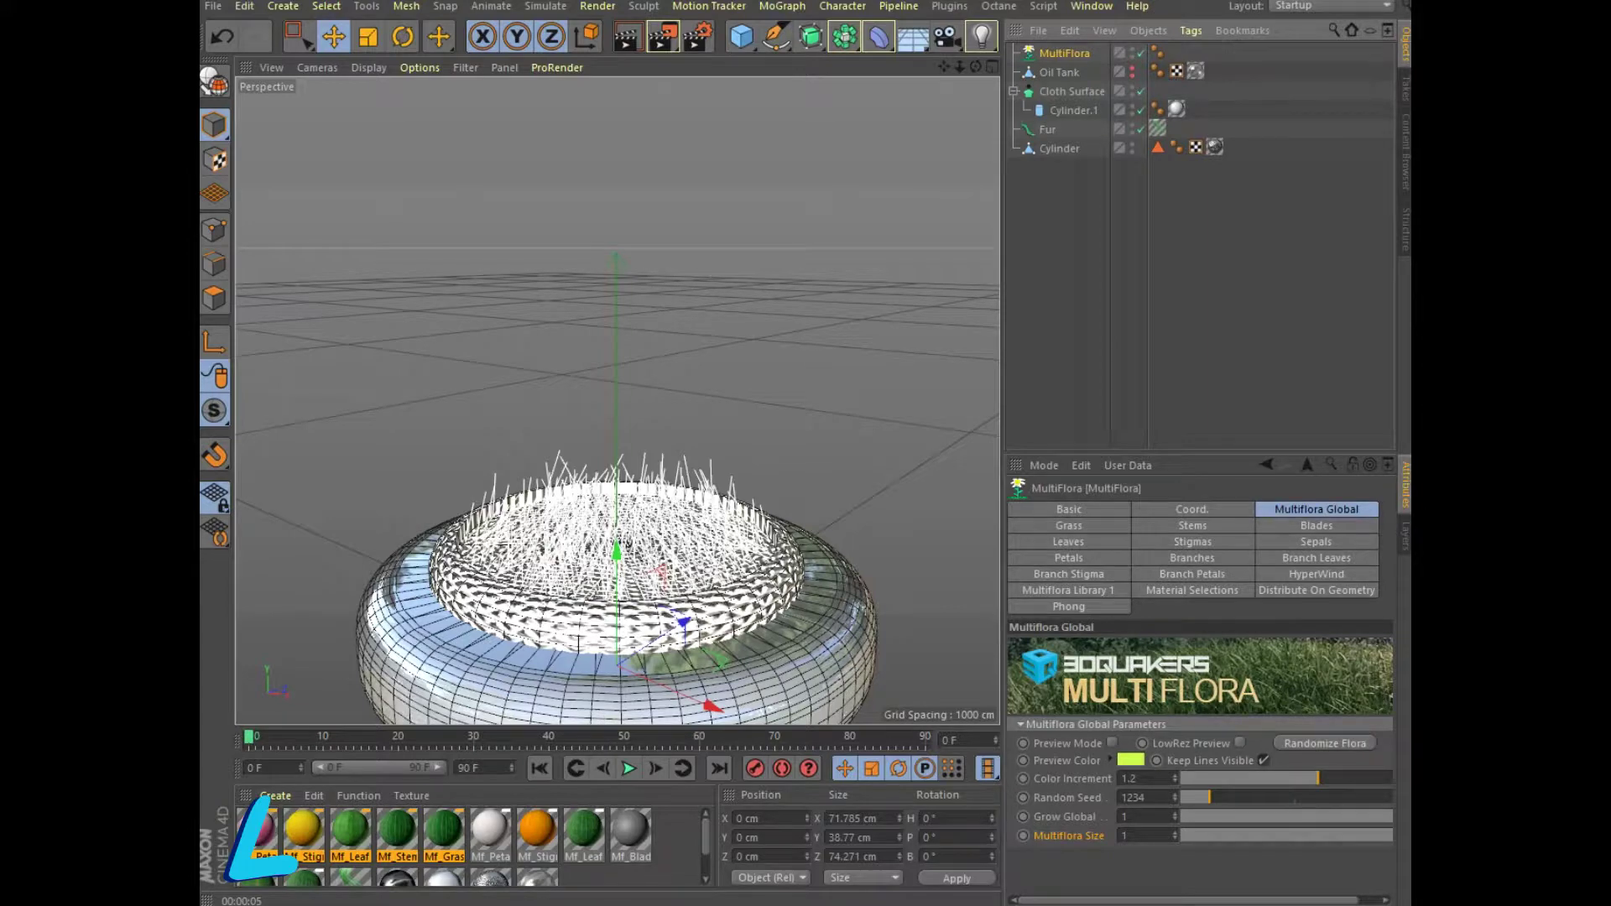
left_click(1068, 590)
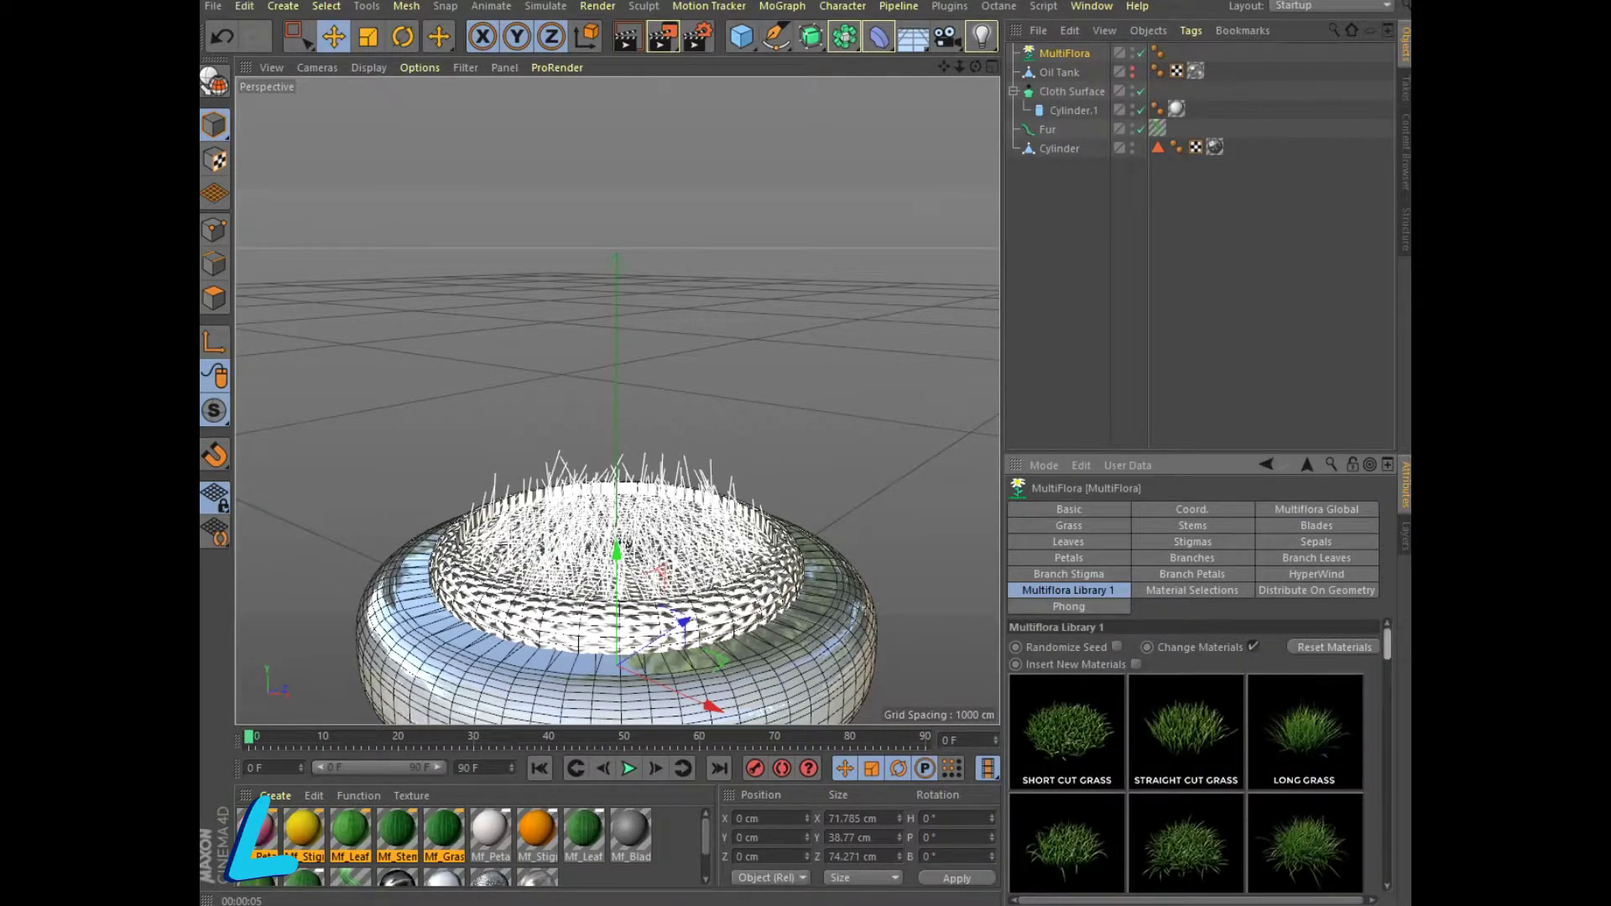
left_click_drag(1387, 643, 1387, 782)
scroll(1185, 755, "down", 1)
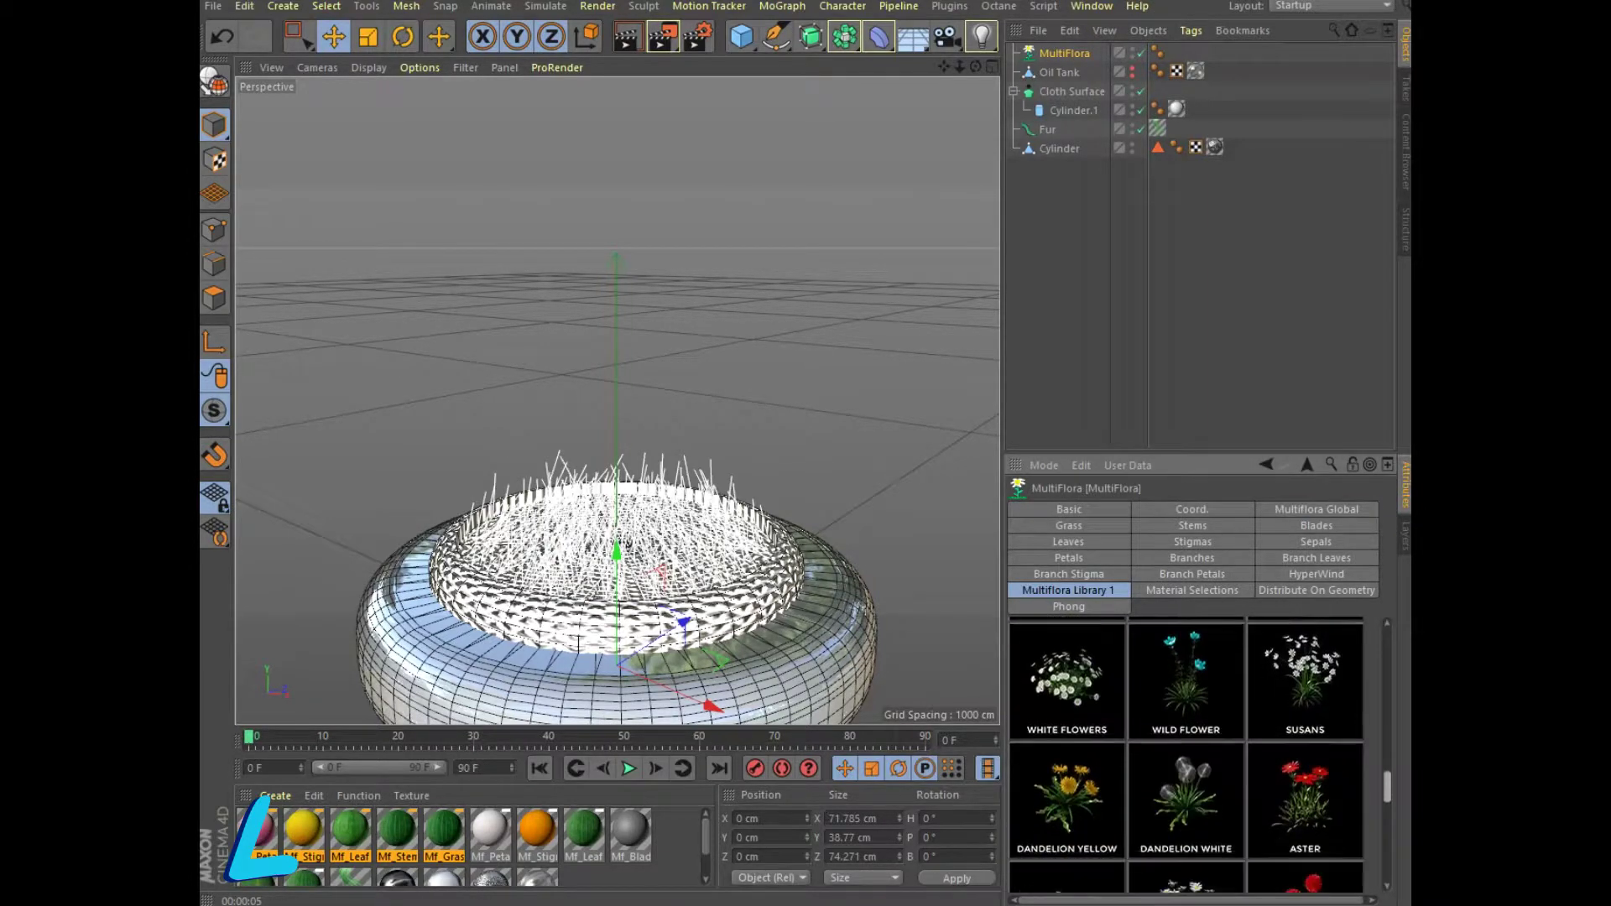
scroll(1186, 755, "down", 3)
scroll(1186, 755, "down", 4)
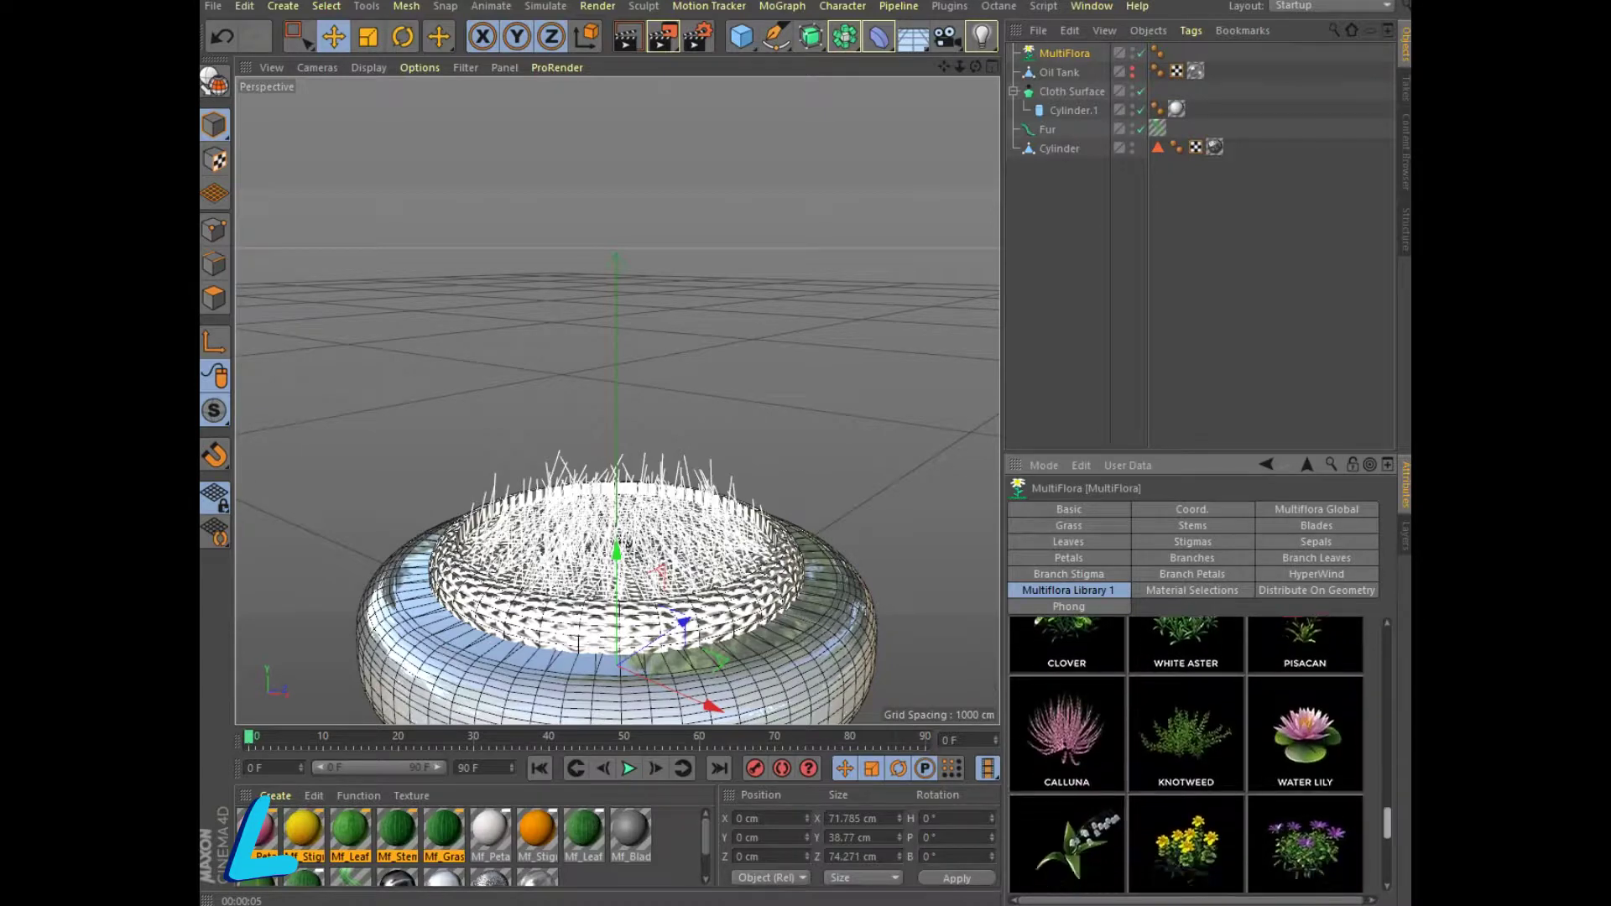
scroll(1186, 755, "down", 2)
scroll(1185, 755, "up", 1)
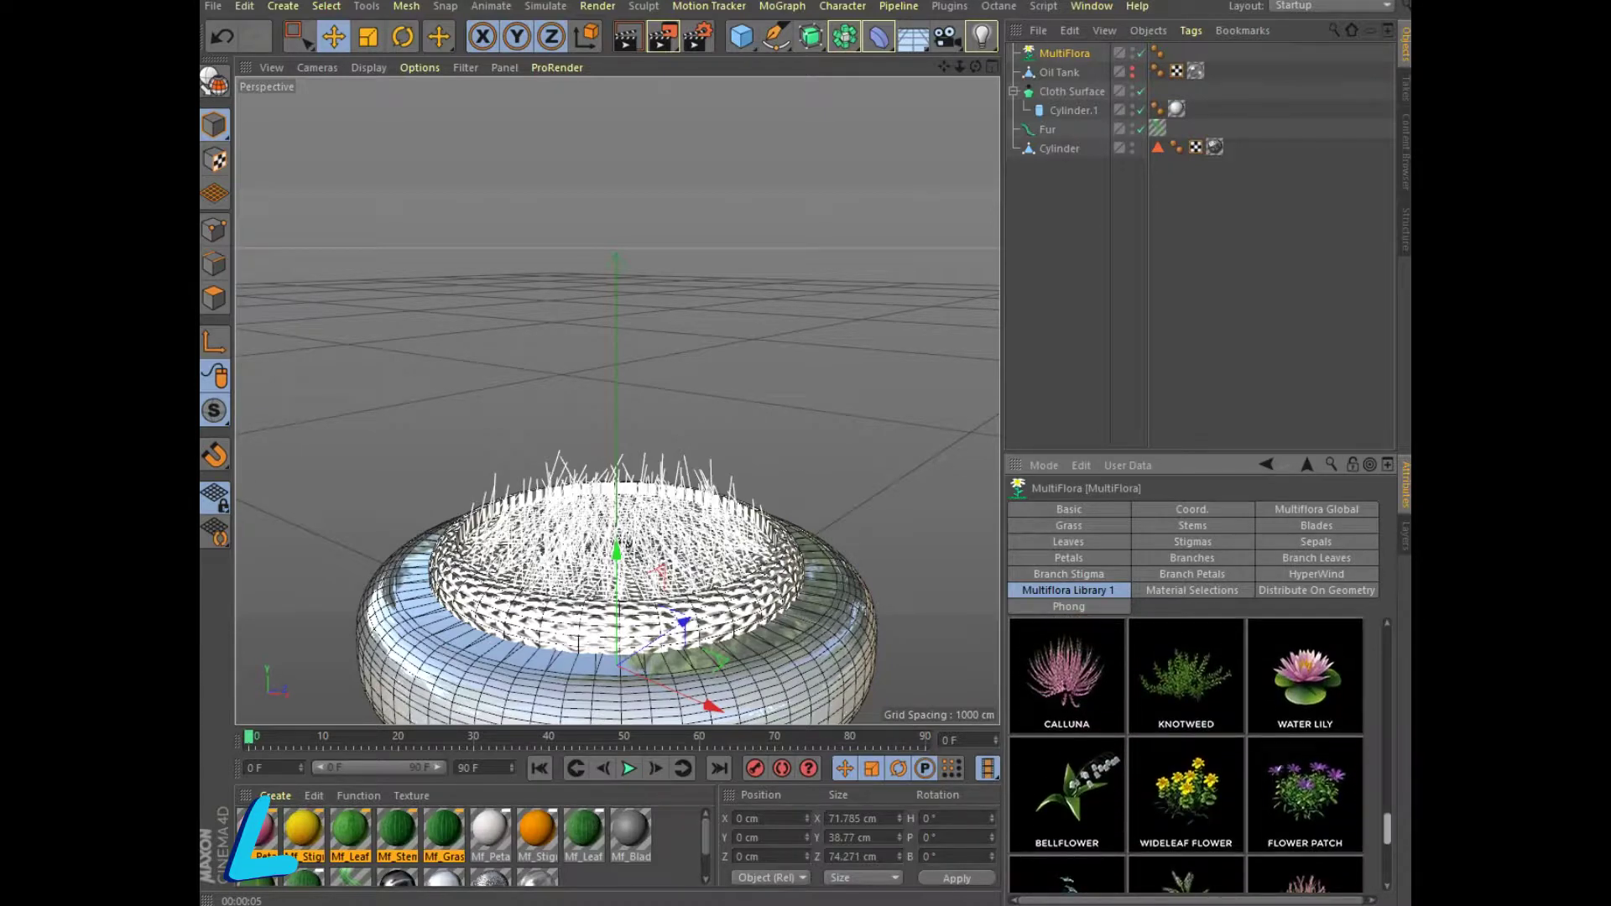
left_click(1066, 797)
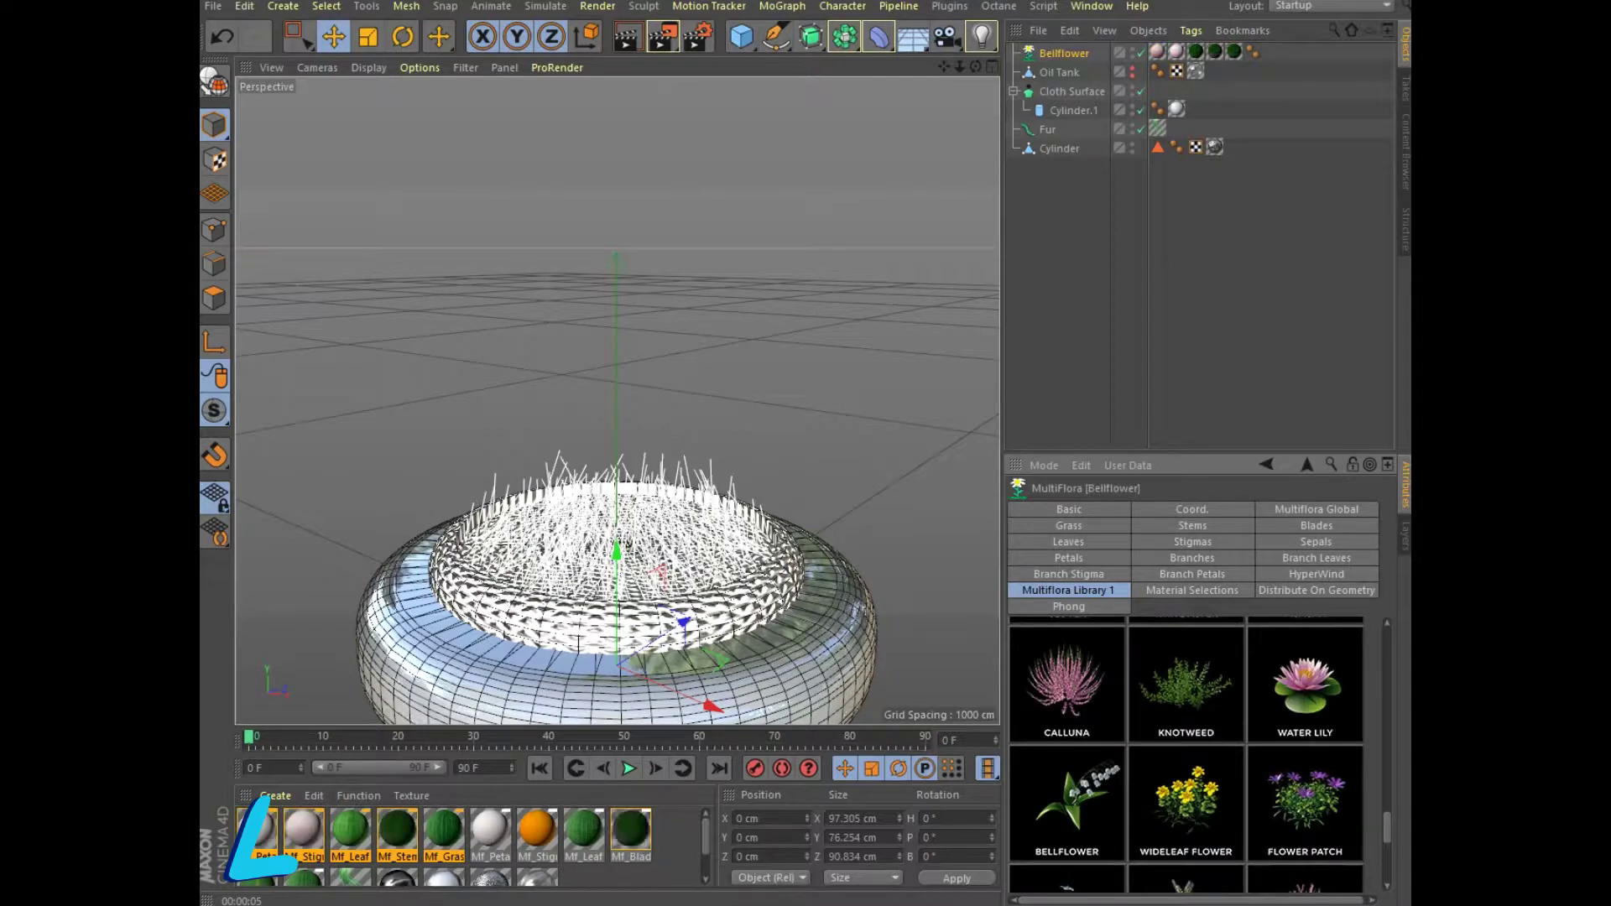
left_click(1317, 509)
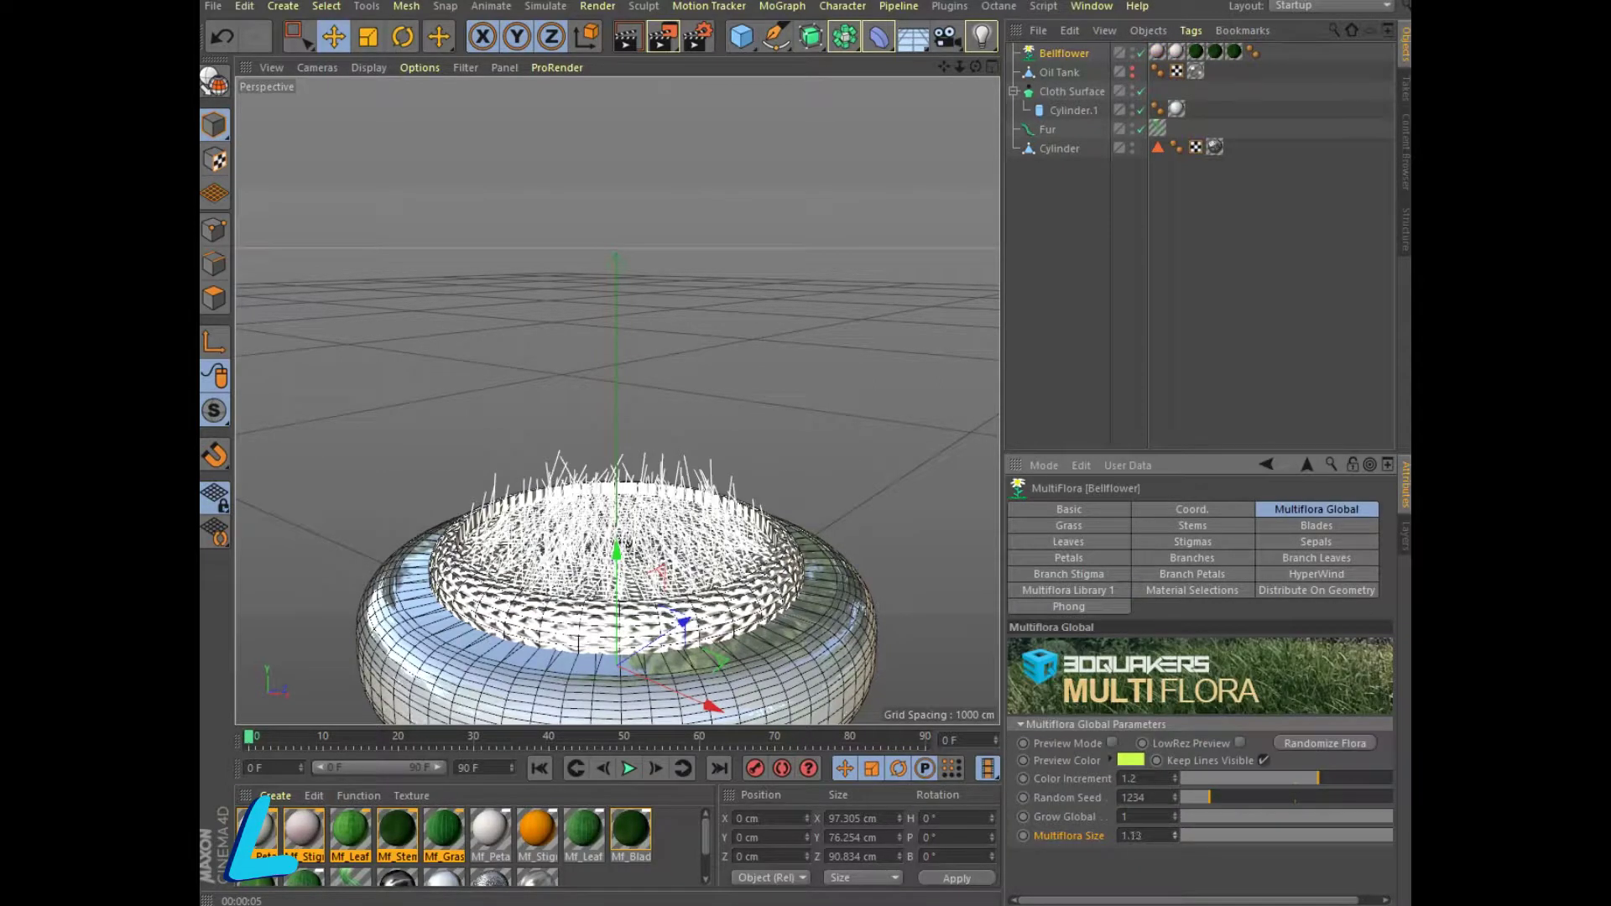
Enlarge the Bellflower to Multiflora Size 3.59 and render to check it.
left_click_drag(1175, 836, 1175, 814)
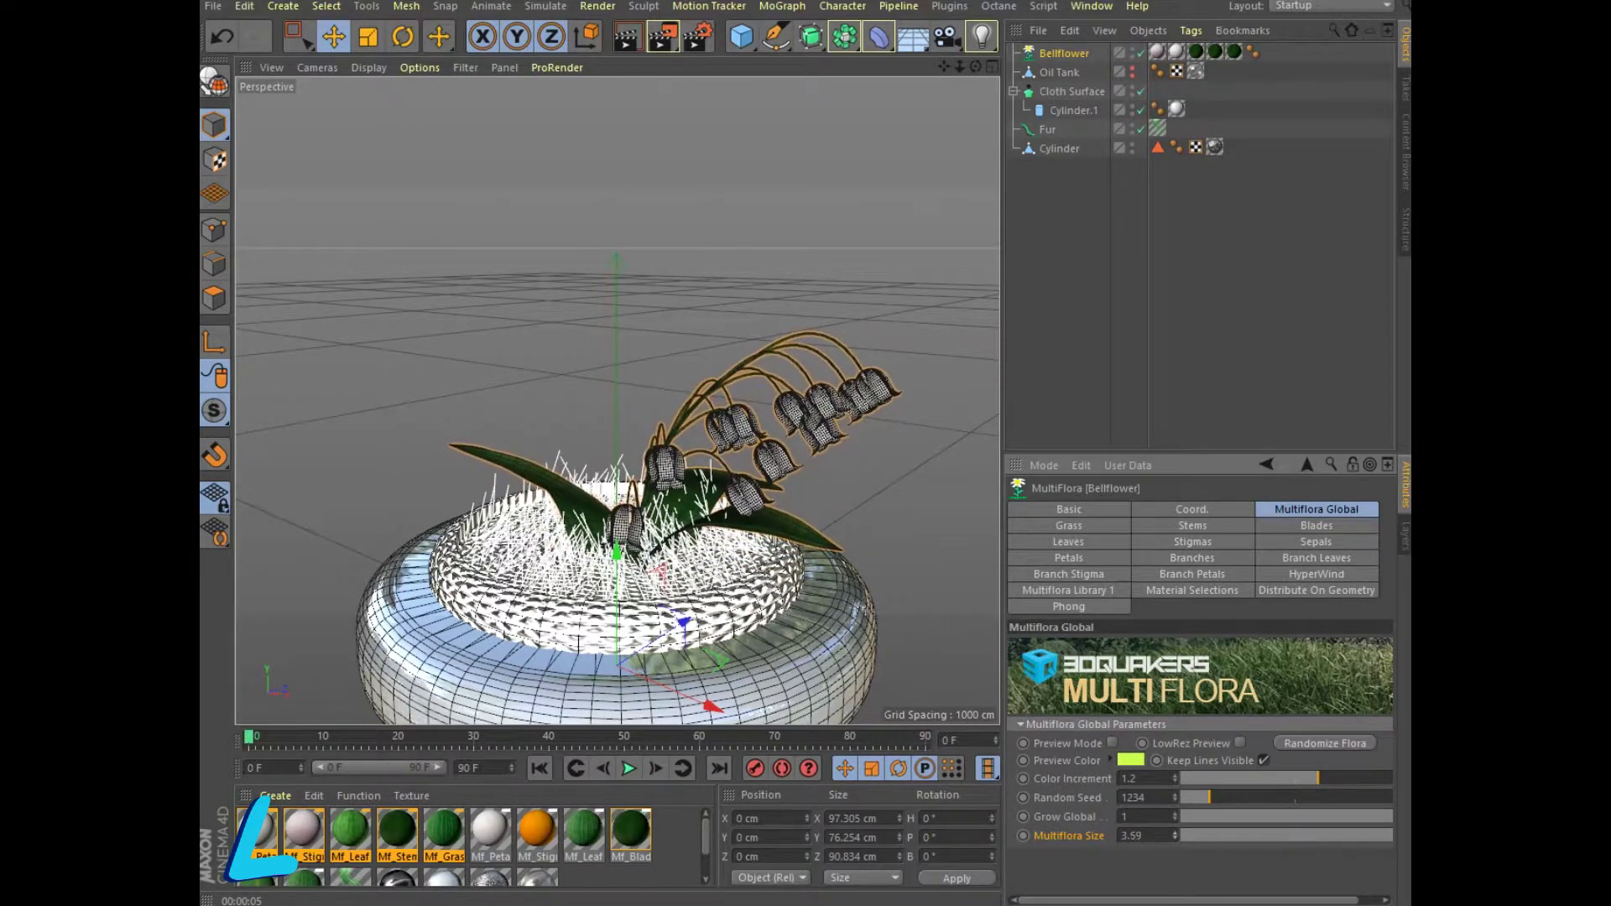
left_click(627, 37)
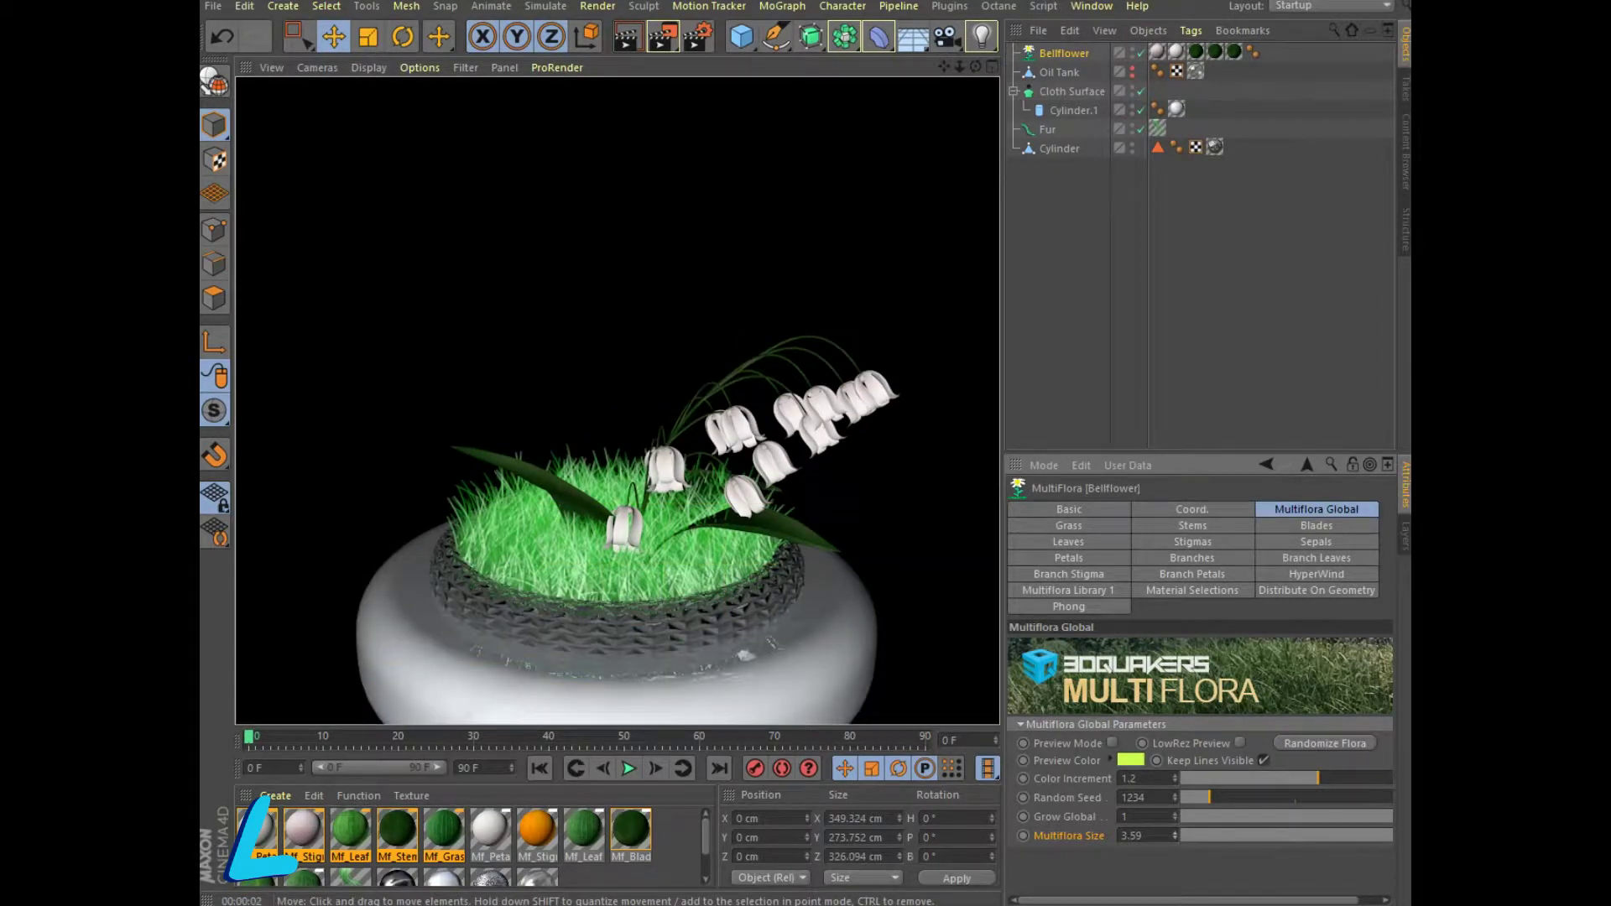
left_click(617, 400)
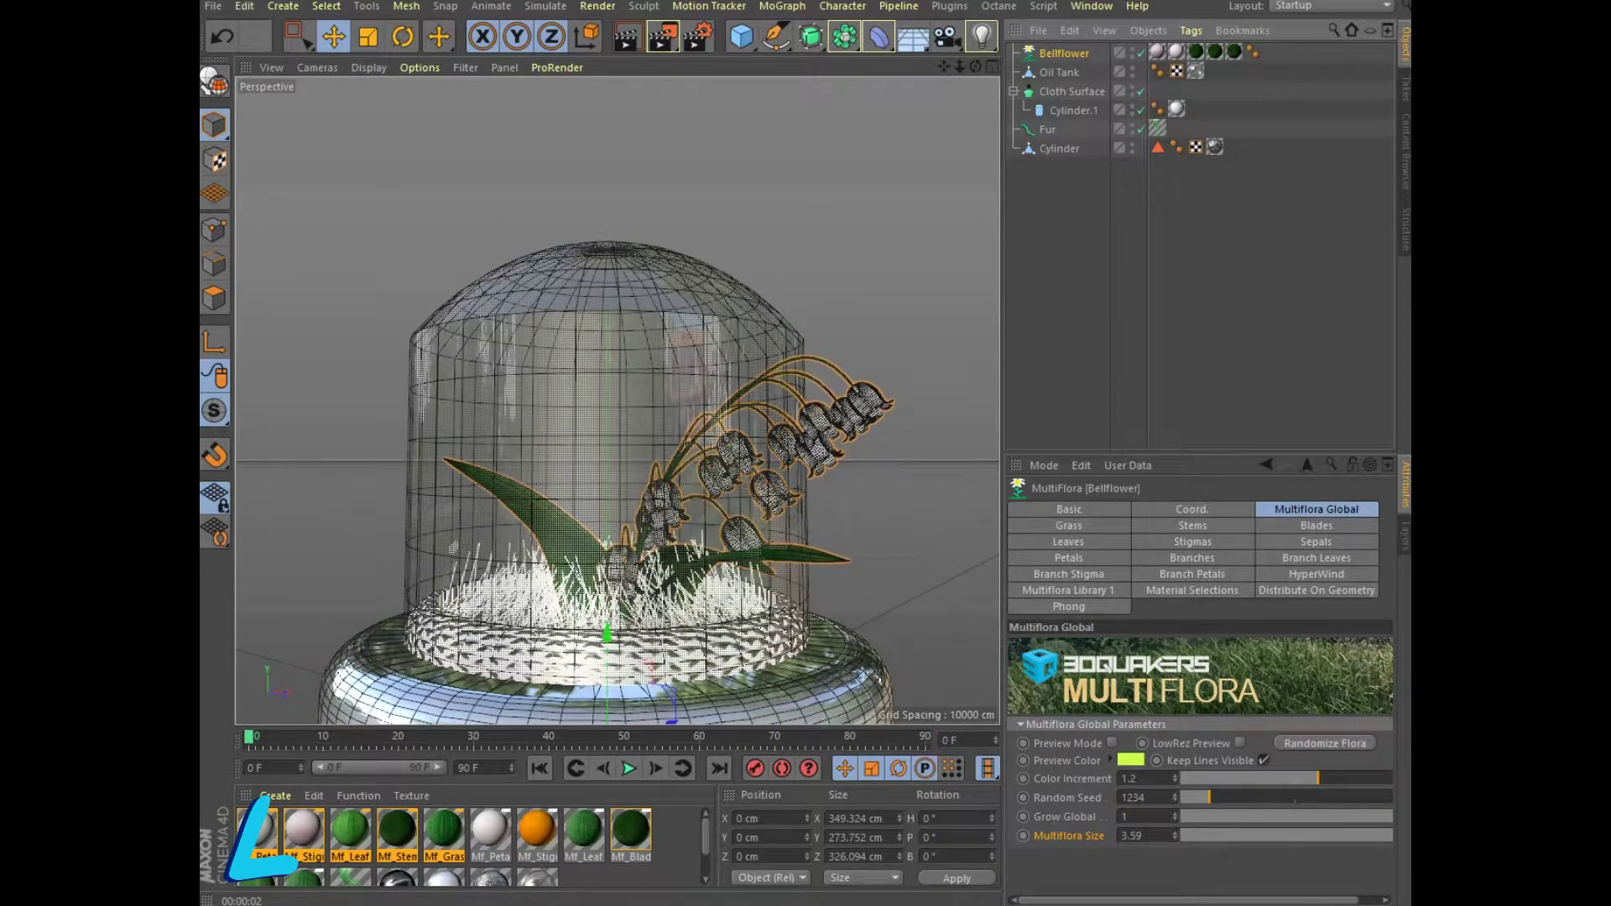
Turn the Bellflower around its vertical axis and tilt it slightly forward.
left_click(1191, 510)
left_click_drag(1336, 647, 1337, 663)
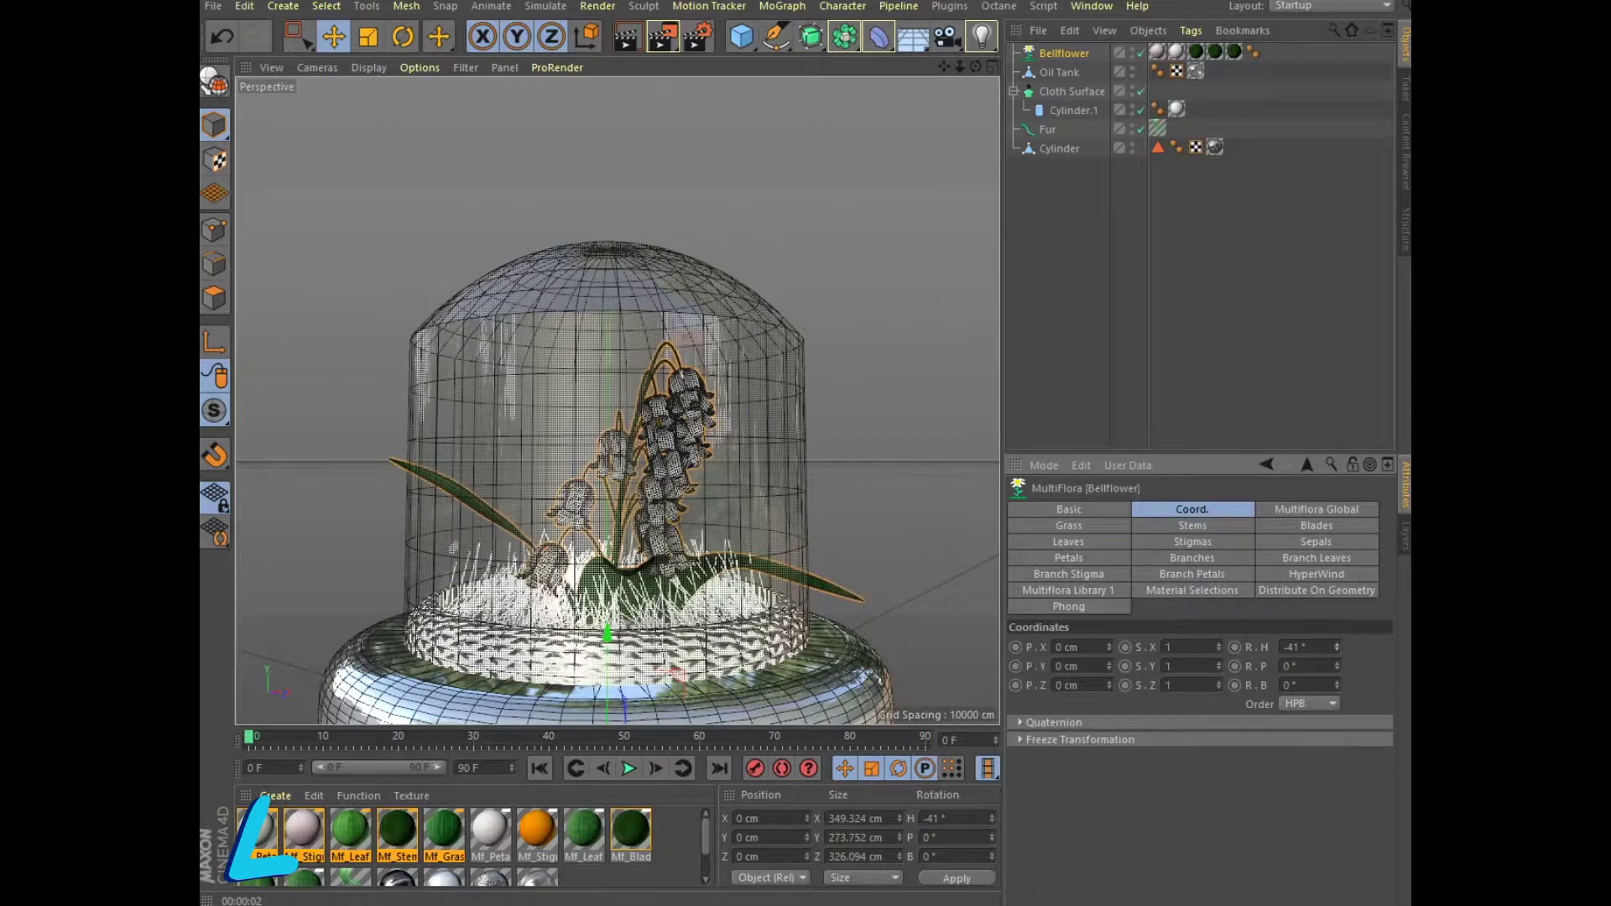
left_click_drag(1337, 667, 1337, 658)
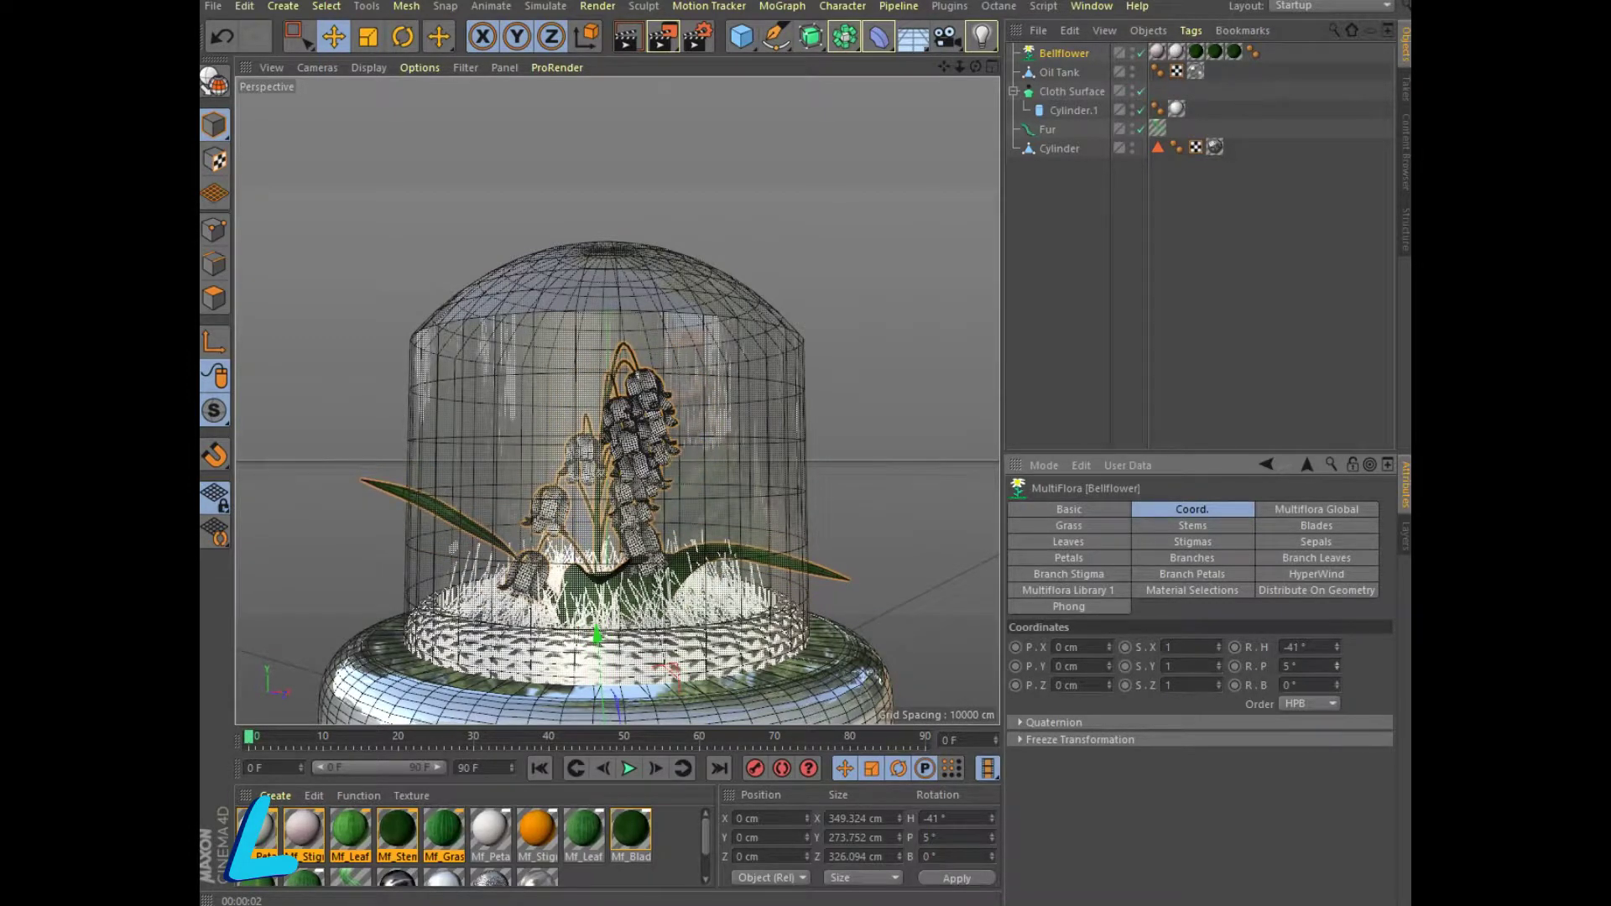
Shrink the Bellflower to Multiflora Size 2.93 and Grow Global 0.94, raise it on Y, and render.
left_click(1316, 509)
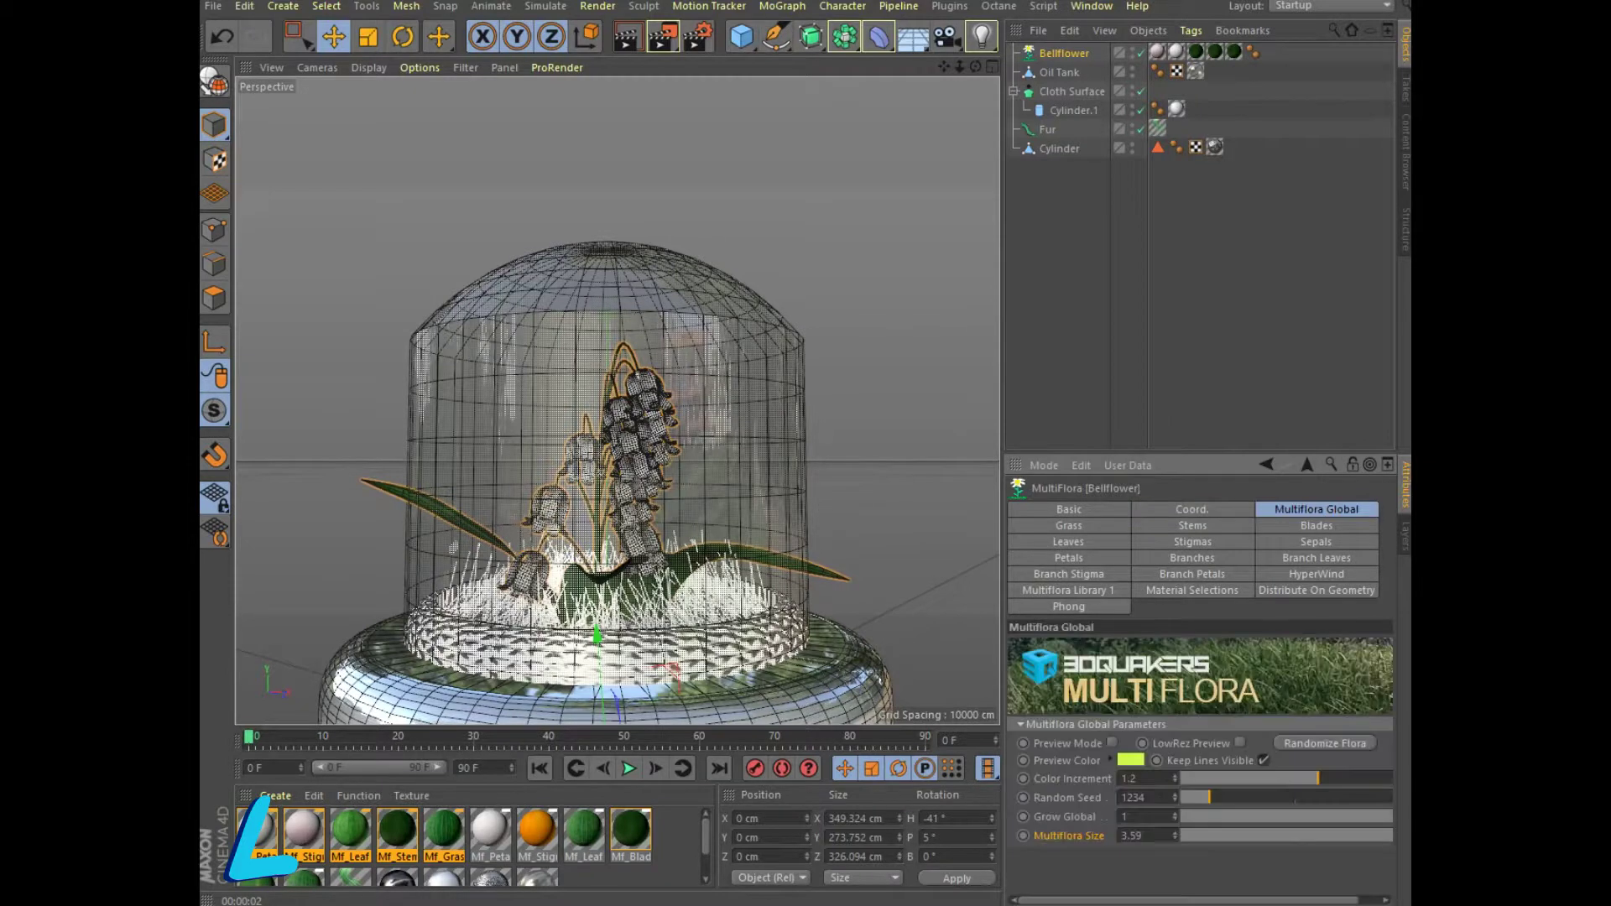
left_click_drag(1175, 835, 1174, 847)
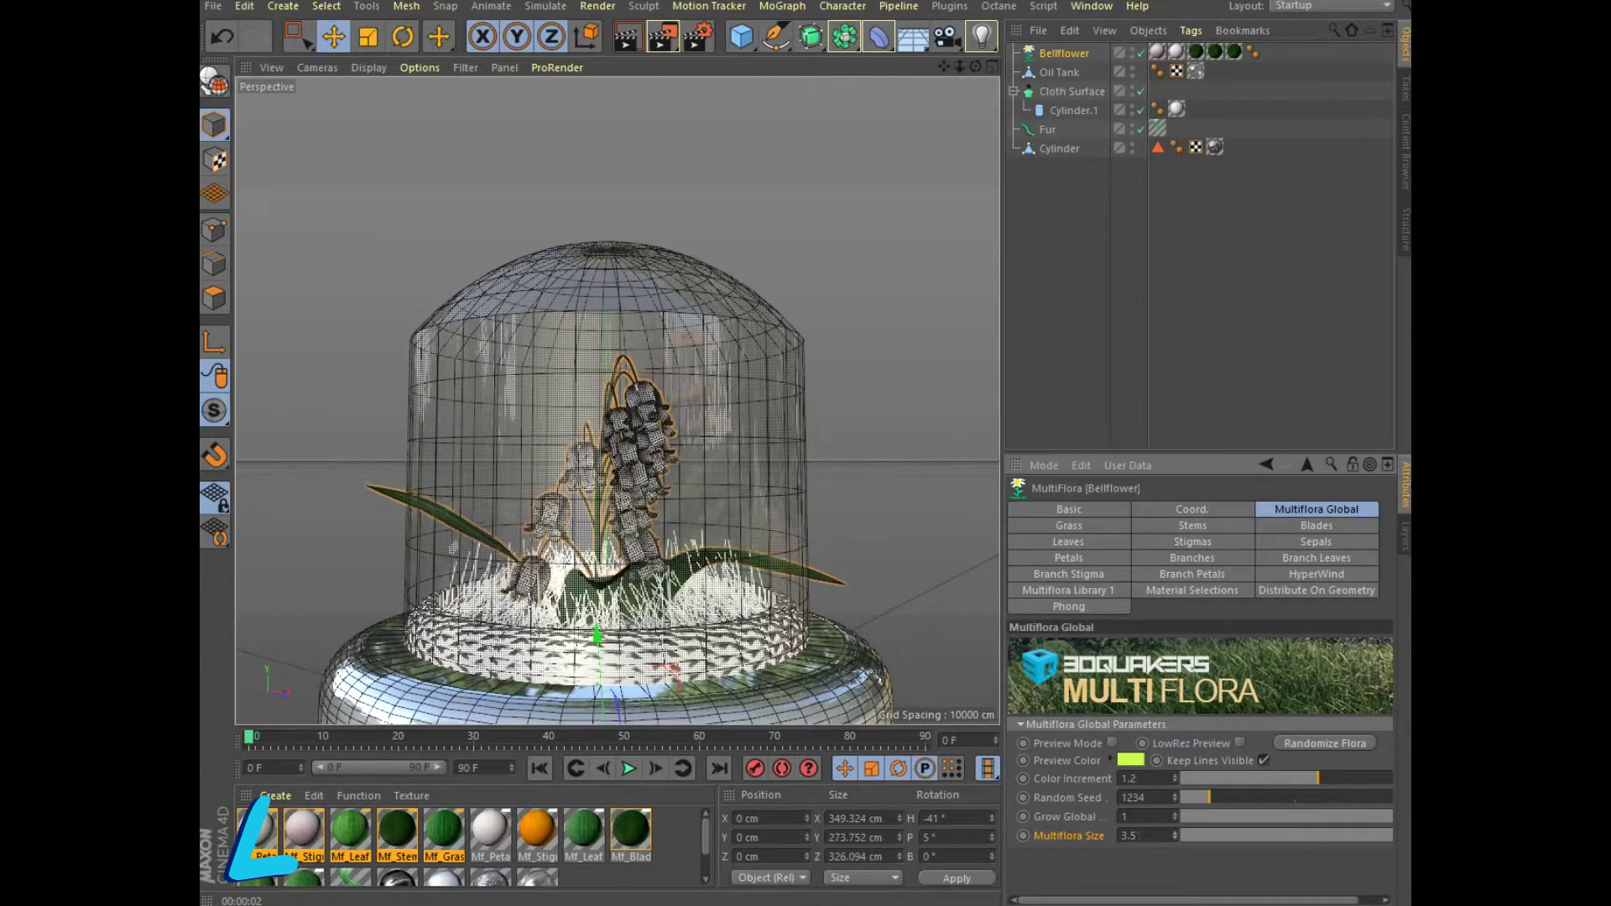
left_click_drag(1175, 816, 1174, 776)
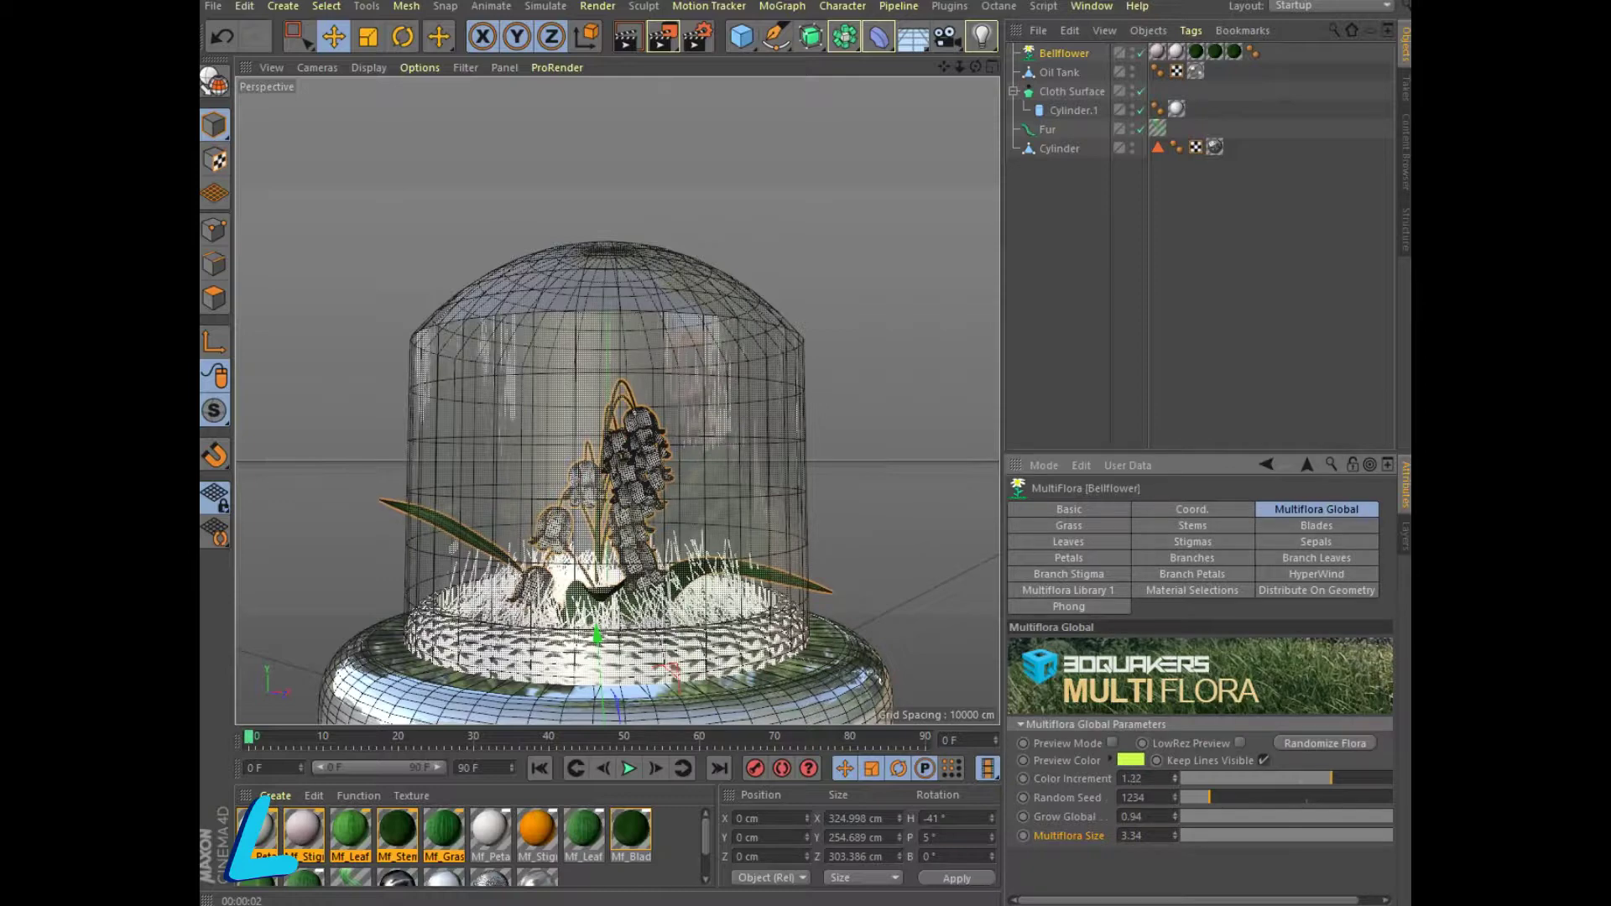
left_click_drag(1174, 836, 1174, 846)
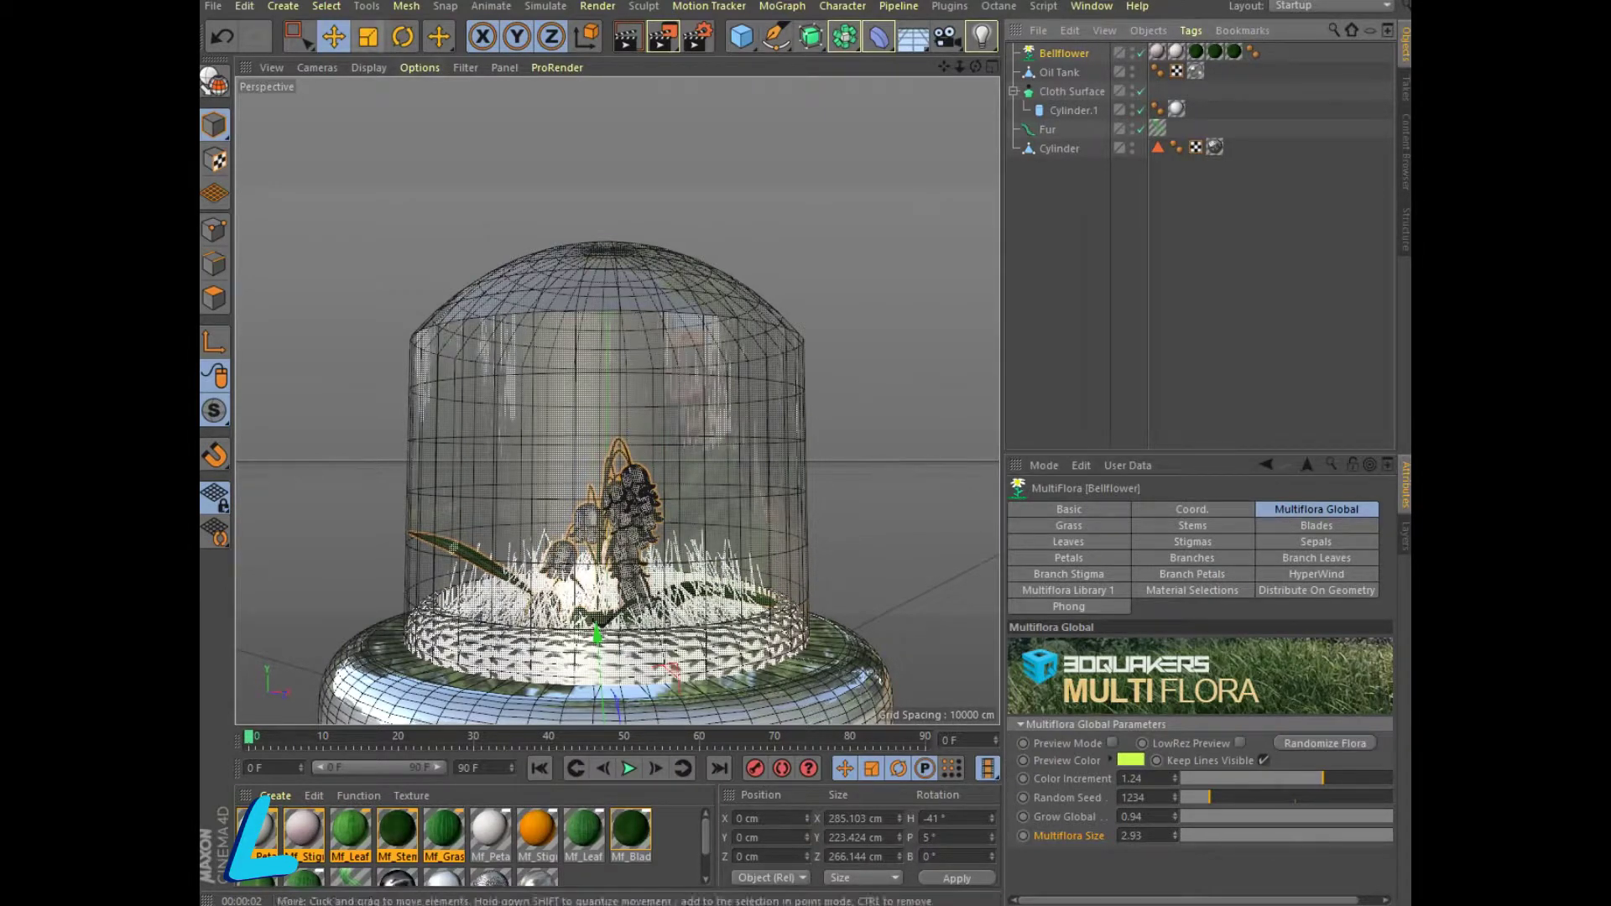
mouse_move(598, 636)
left_mouse_down()
mouse_move(580, 441)
mouse_move(530, 676)
left_mouse_up()
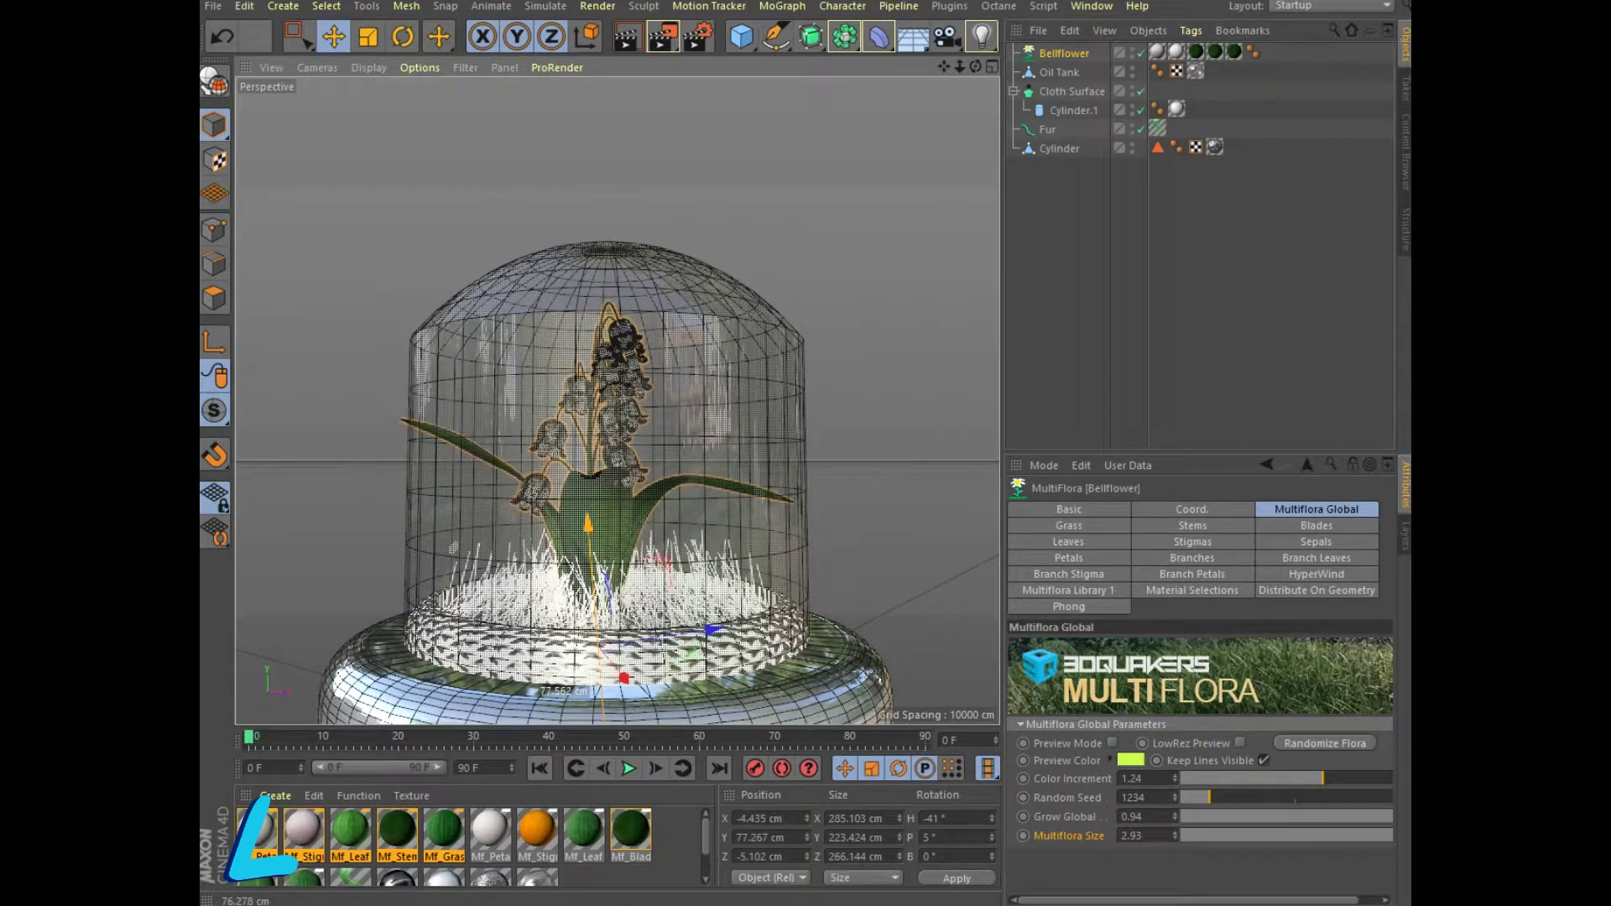
key("ctrl+r")
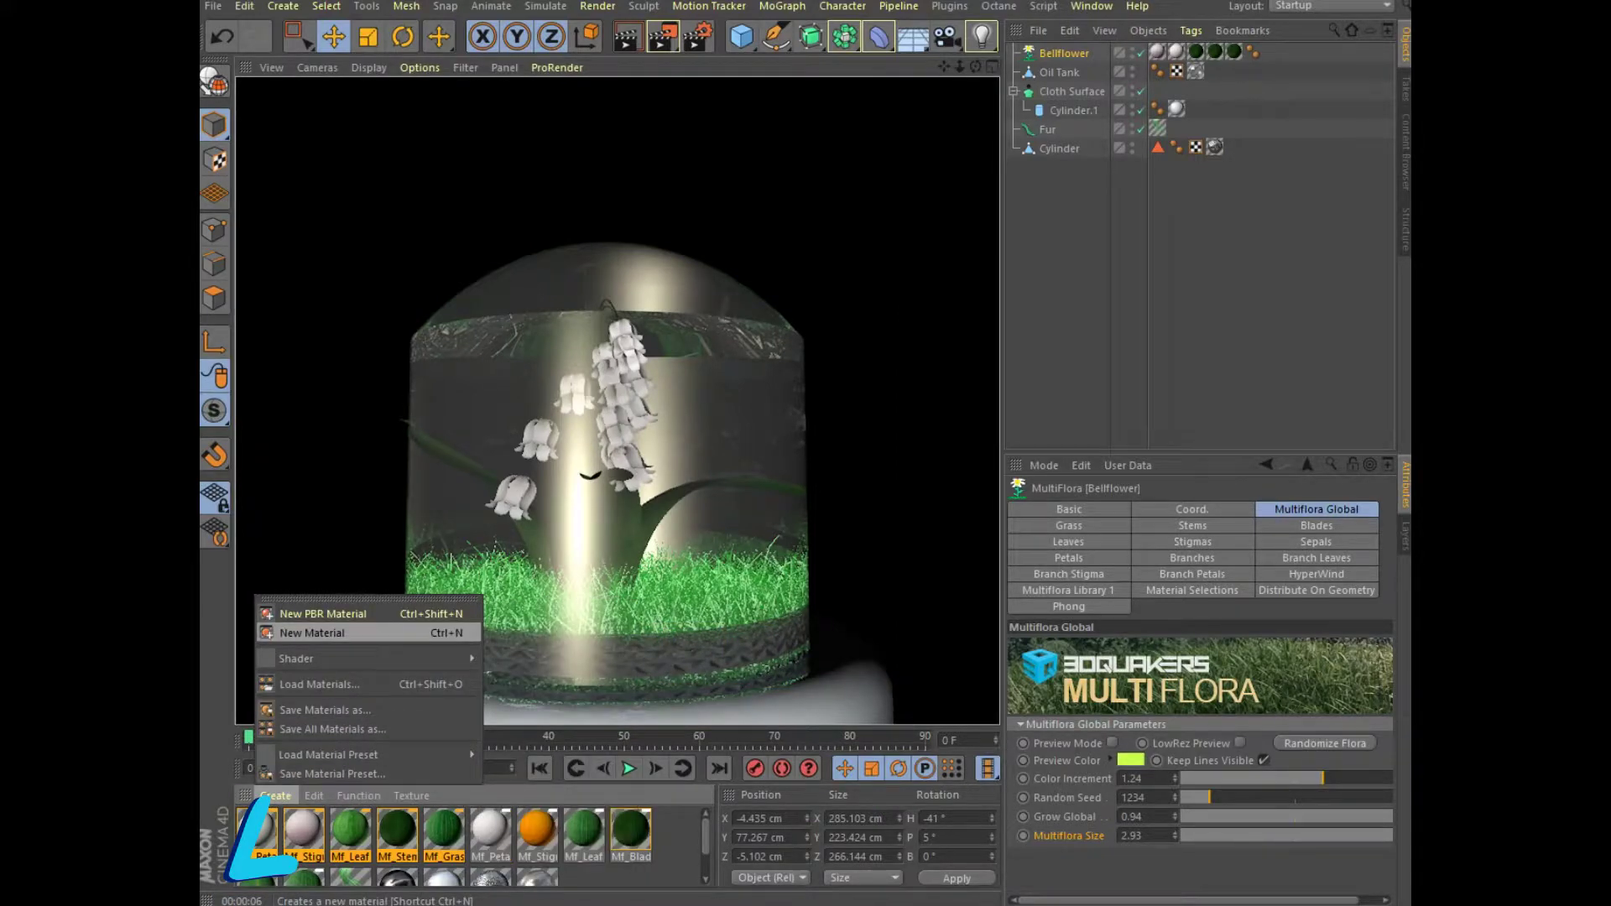
Create material 'Mat' with Color off and Transparency refraction 1.66, then render a preview.
left_click(335, 633)
double_click(258, 830)
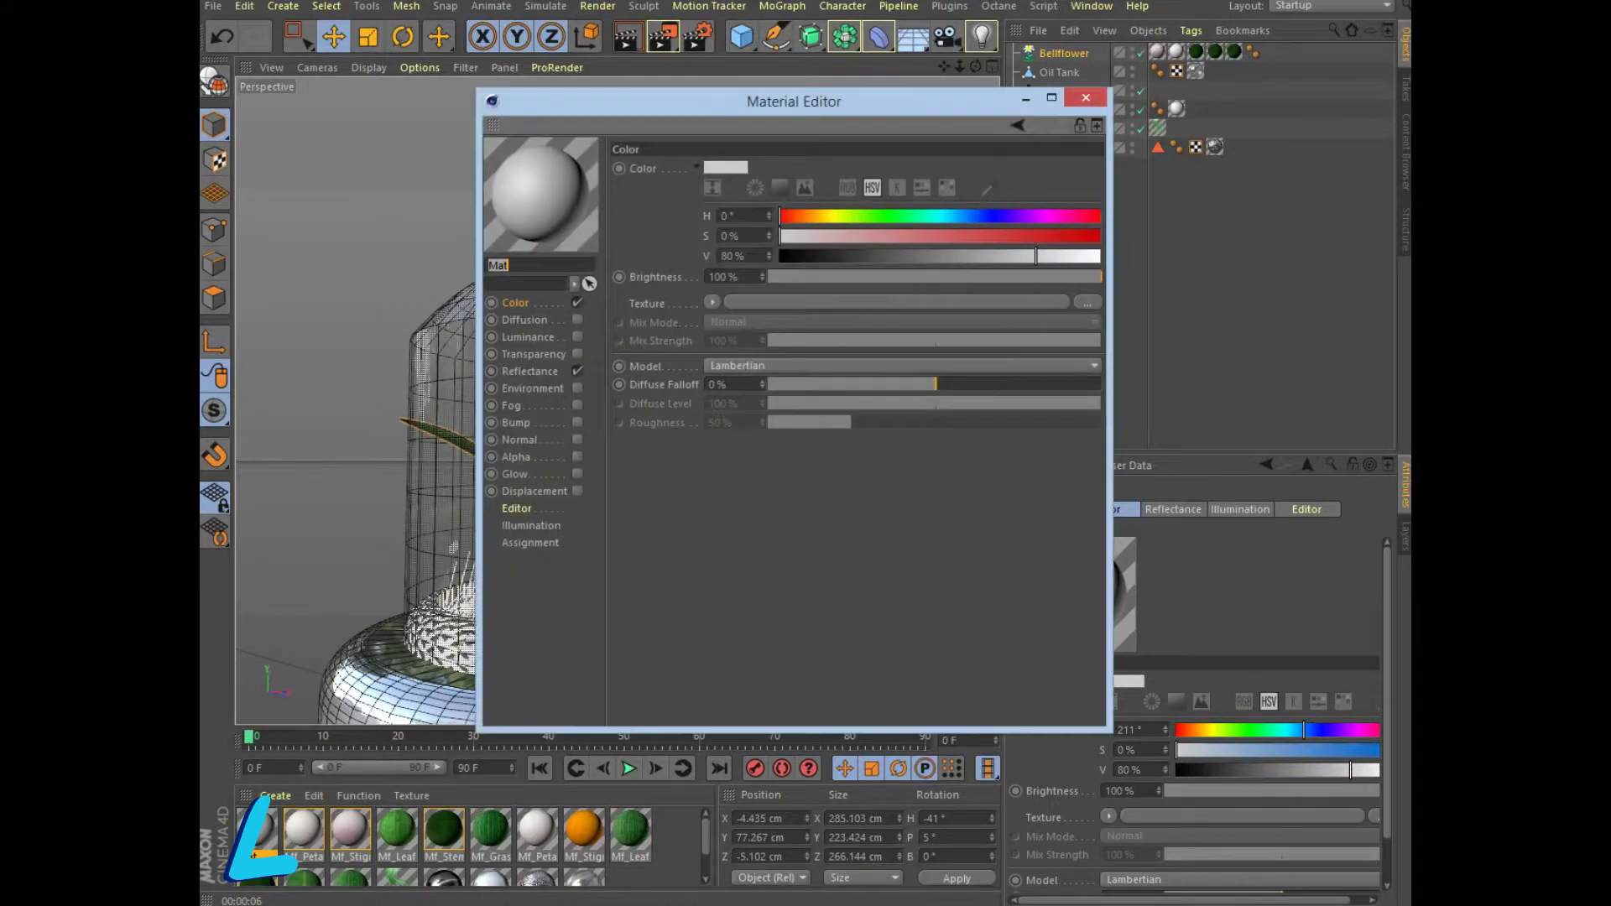
left_click(577, 302)
type("1.66")
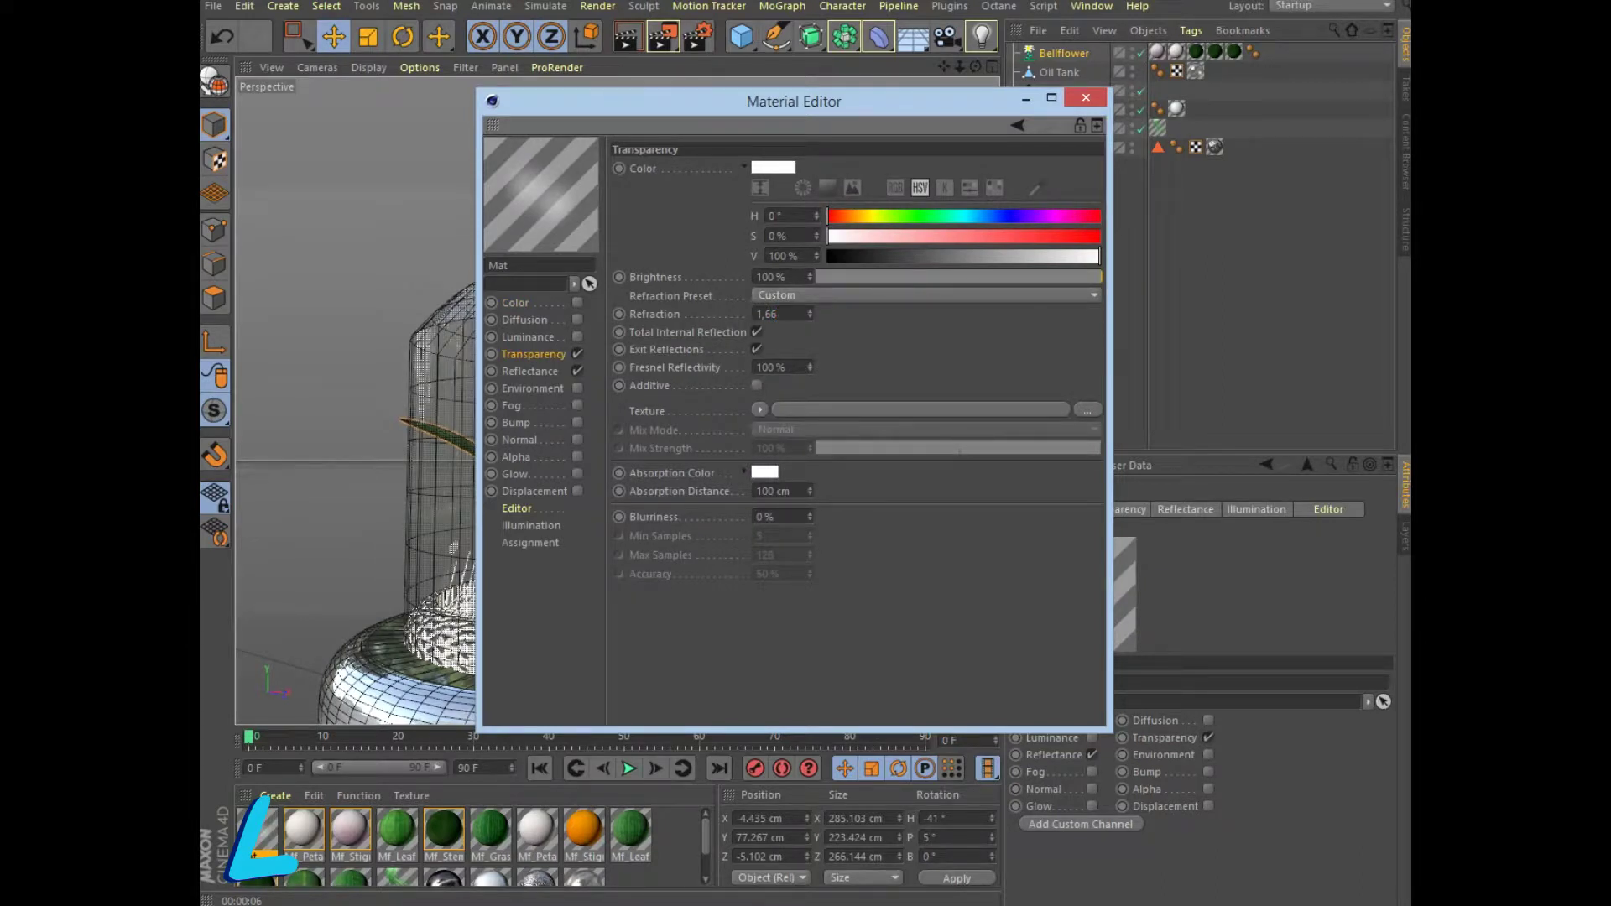
key("Return")
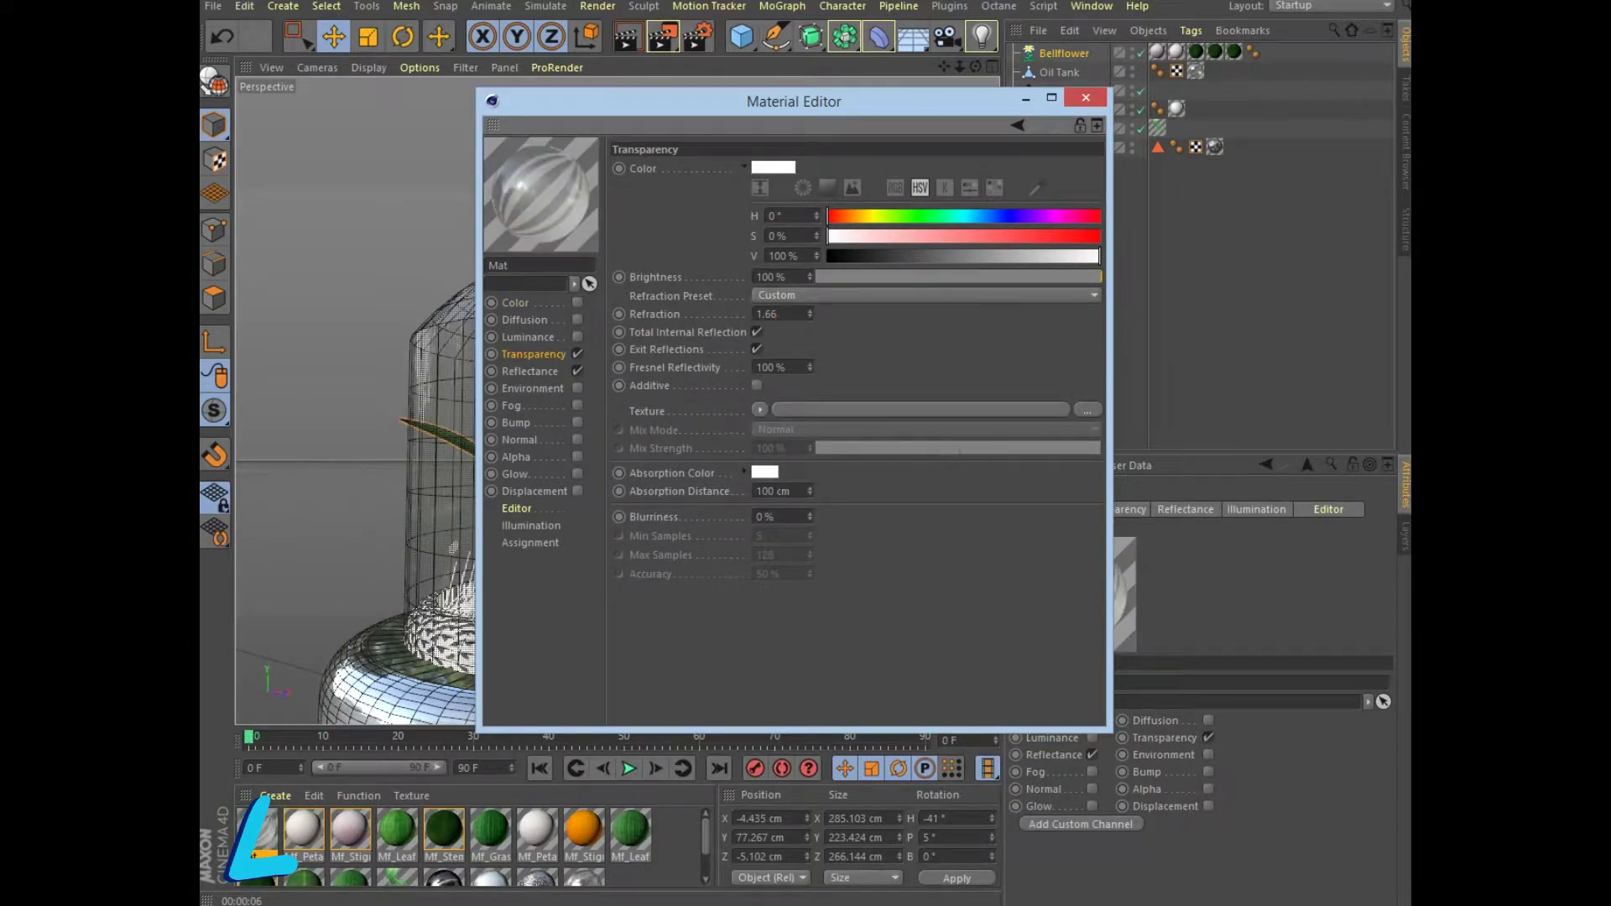
key("alt+F4")
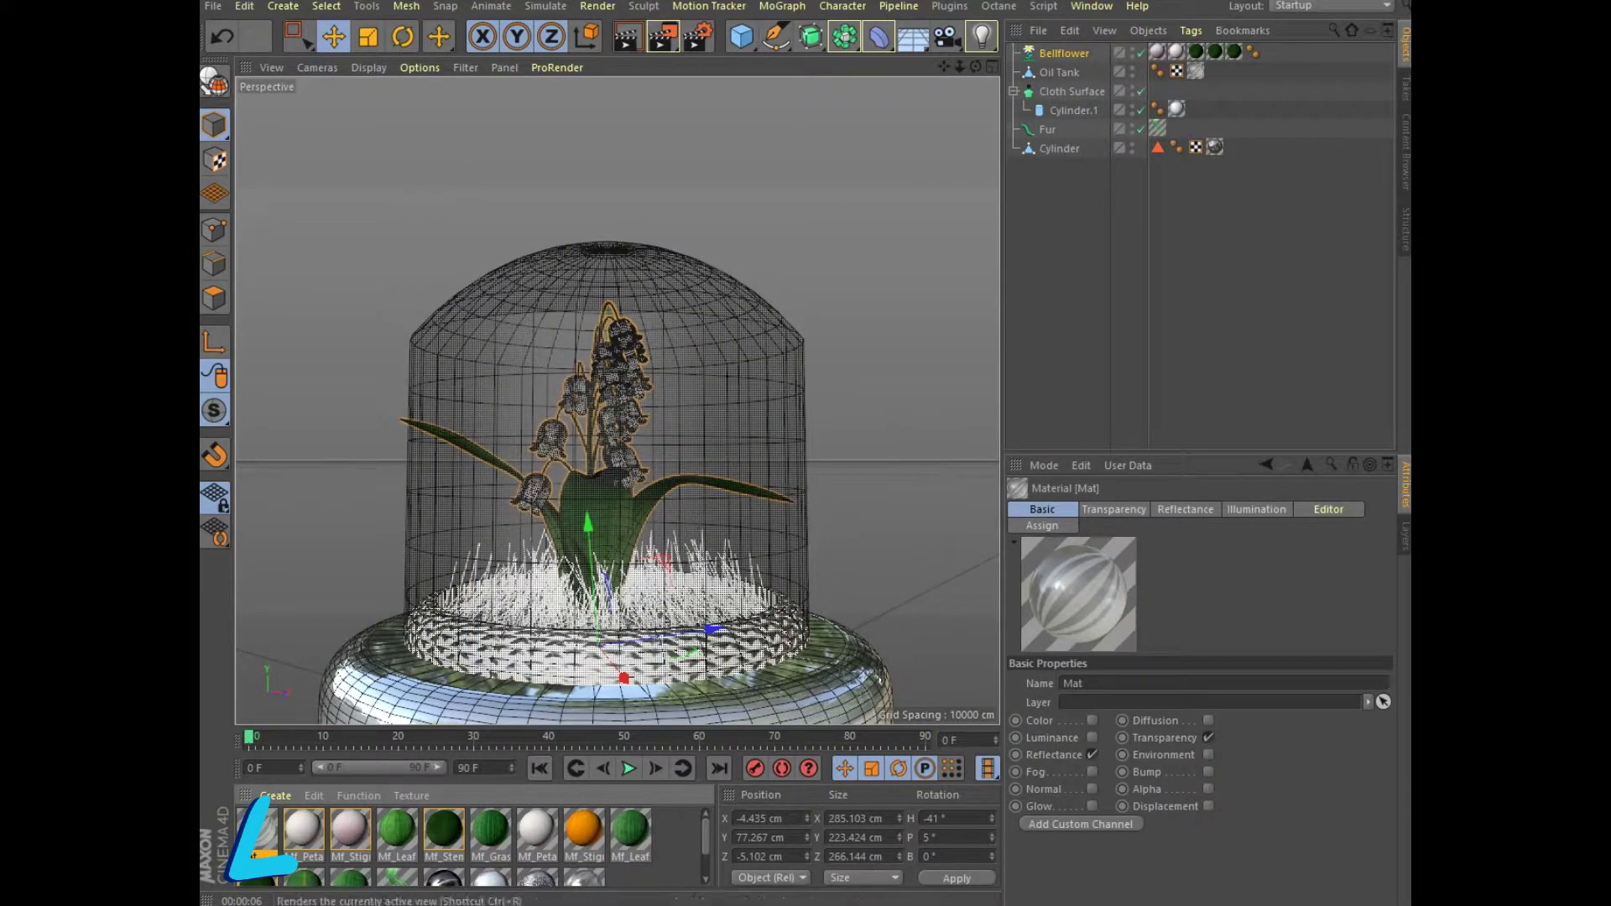
left_click(628, 36)
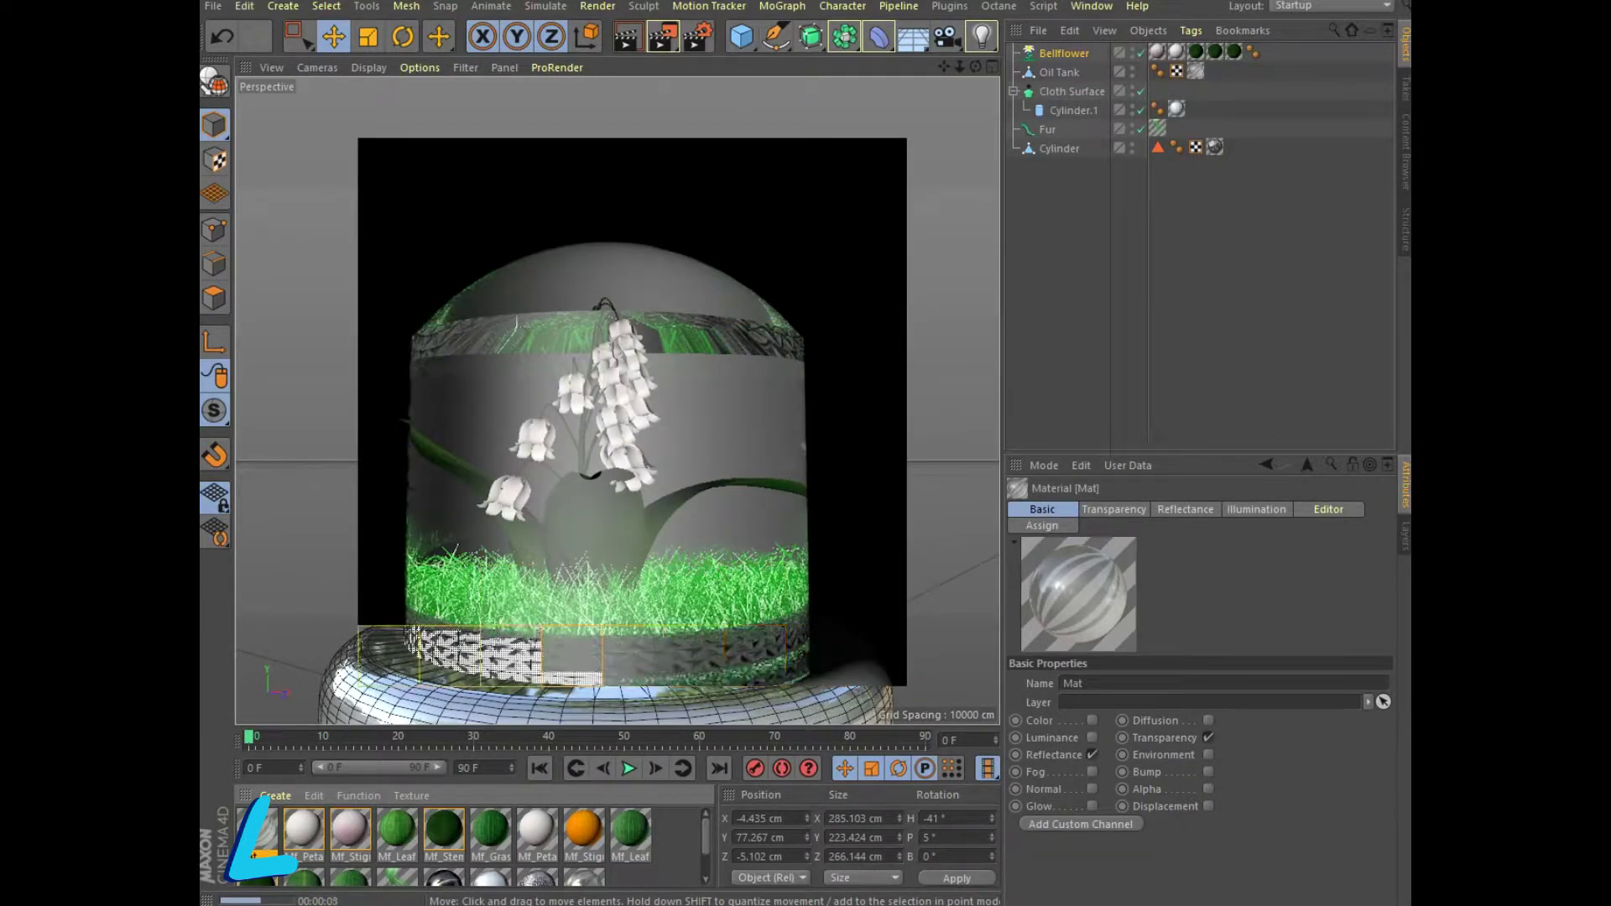
Add a Physical Sky to the scene and render the view with its lighting.
key("Escape")
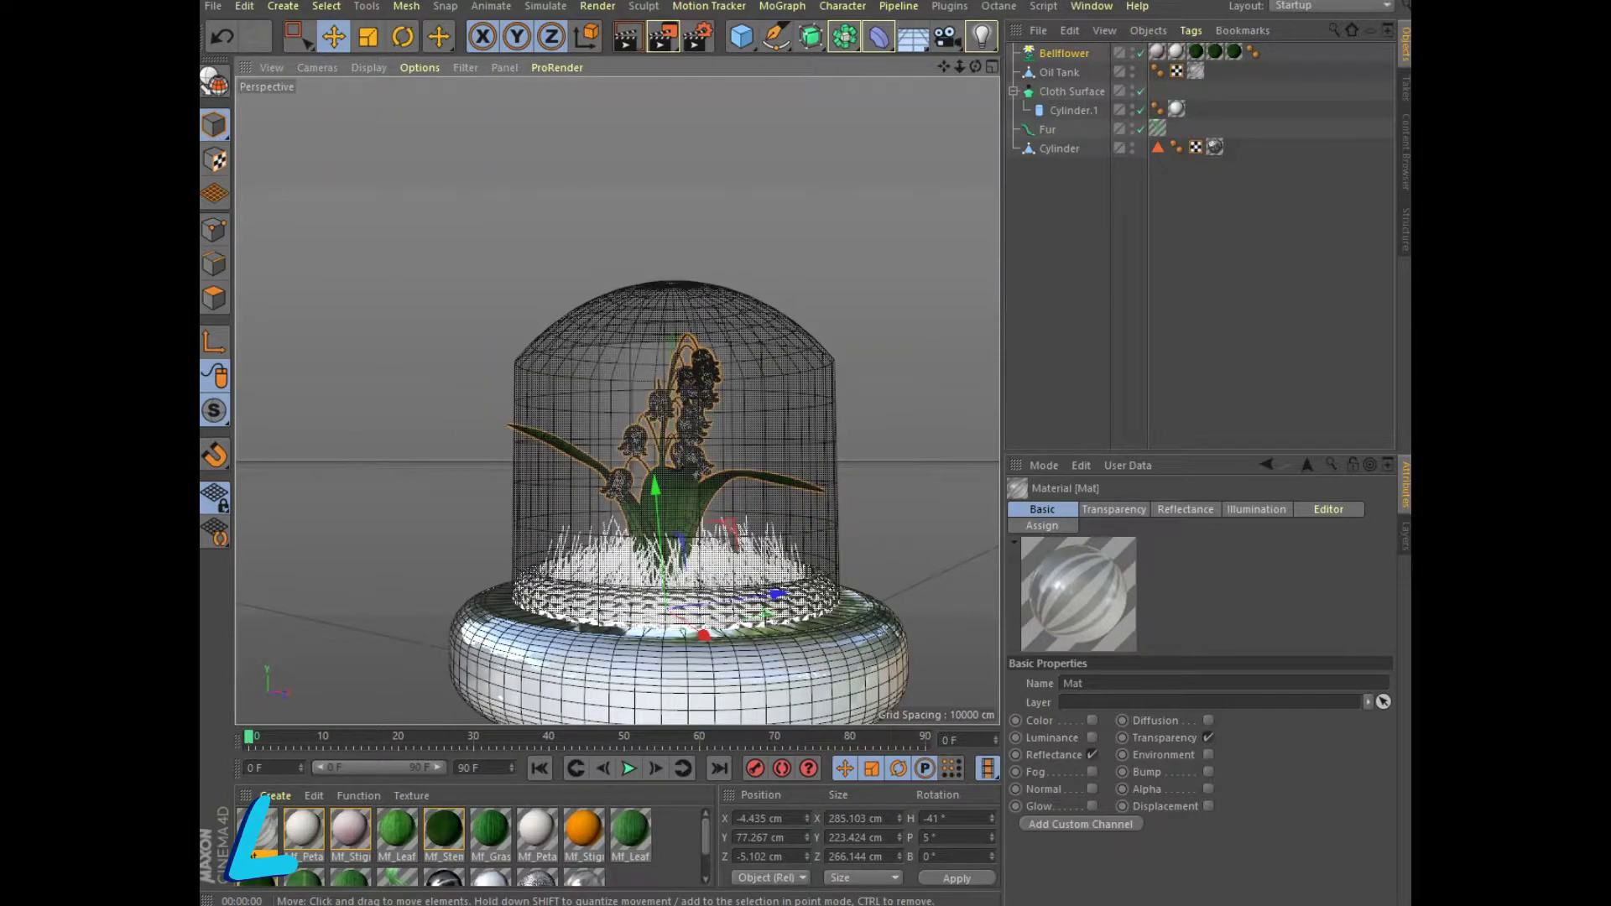
left_click(913, 36)
left_click(1097, 59)
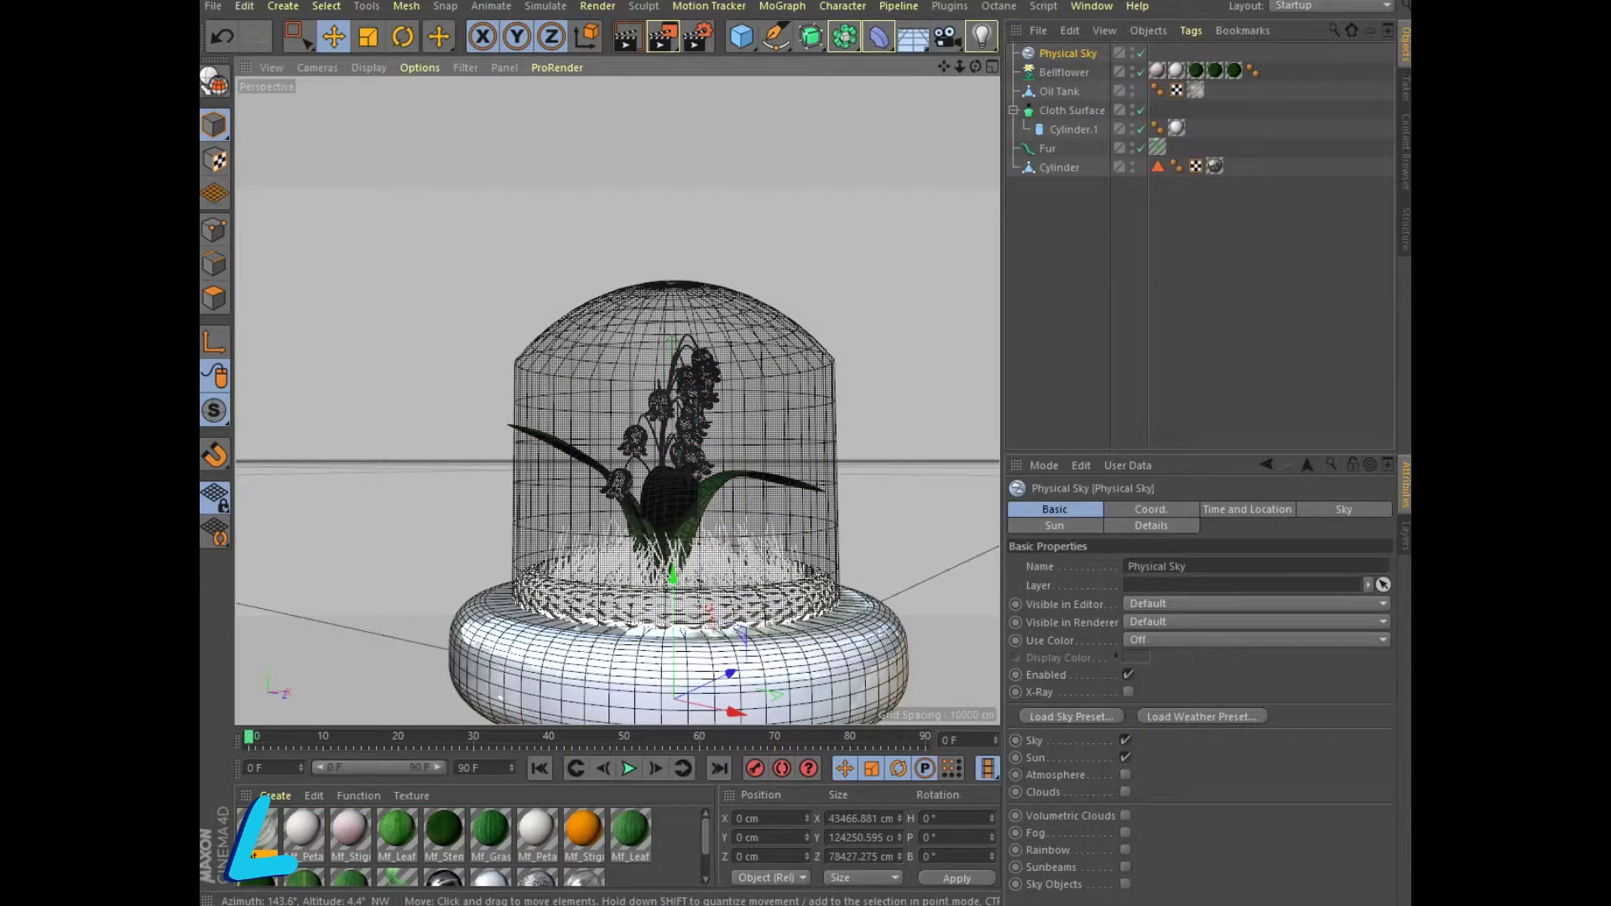
scroll(617, 400, "up", 3)
scroll(617, 400, "up", 1)
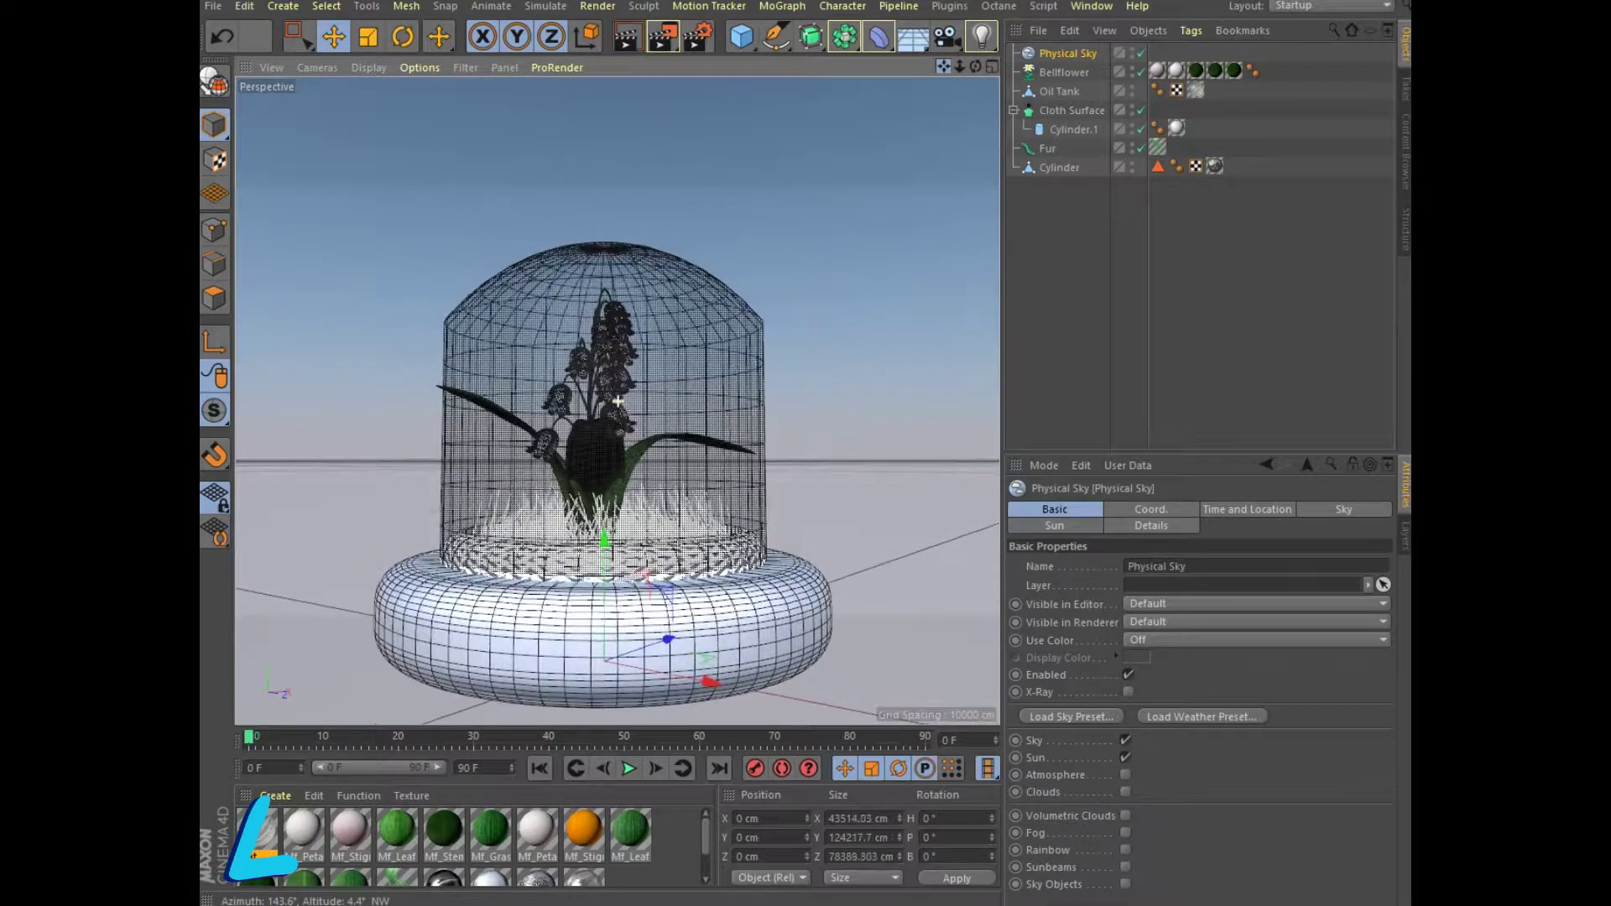
left_click(627, 36)
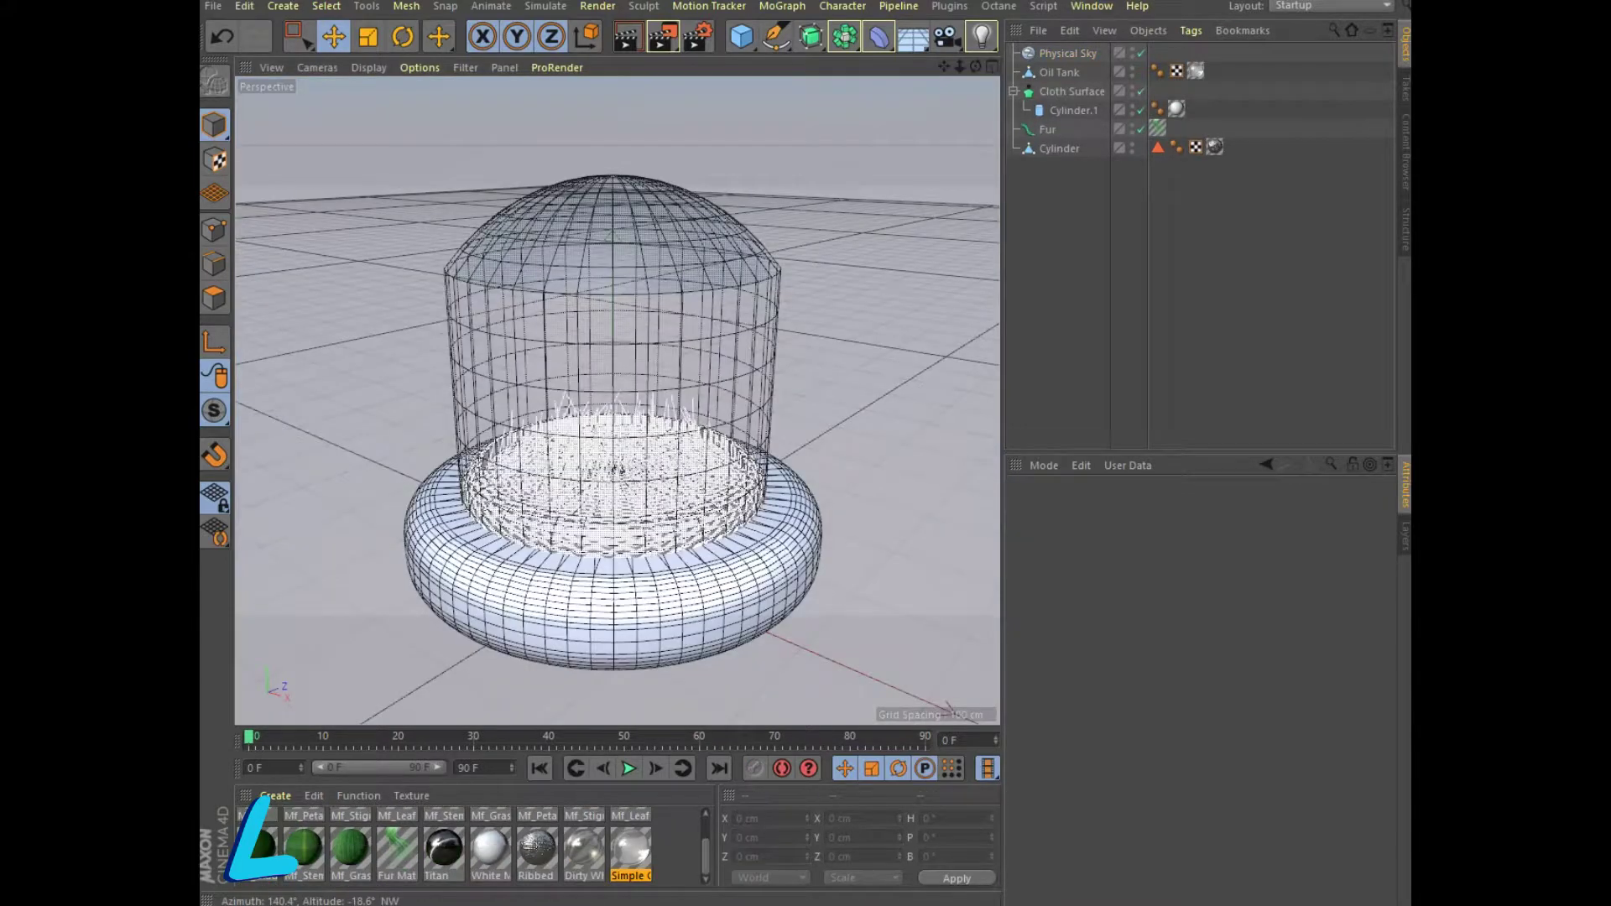
Select Fur and keyframe its hair Length at 0 cm on frame 0.
left_click(1047, 129)
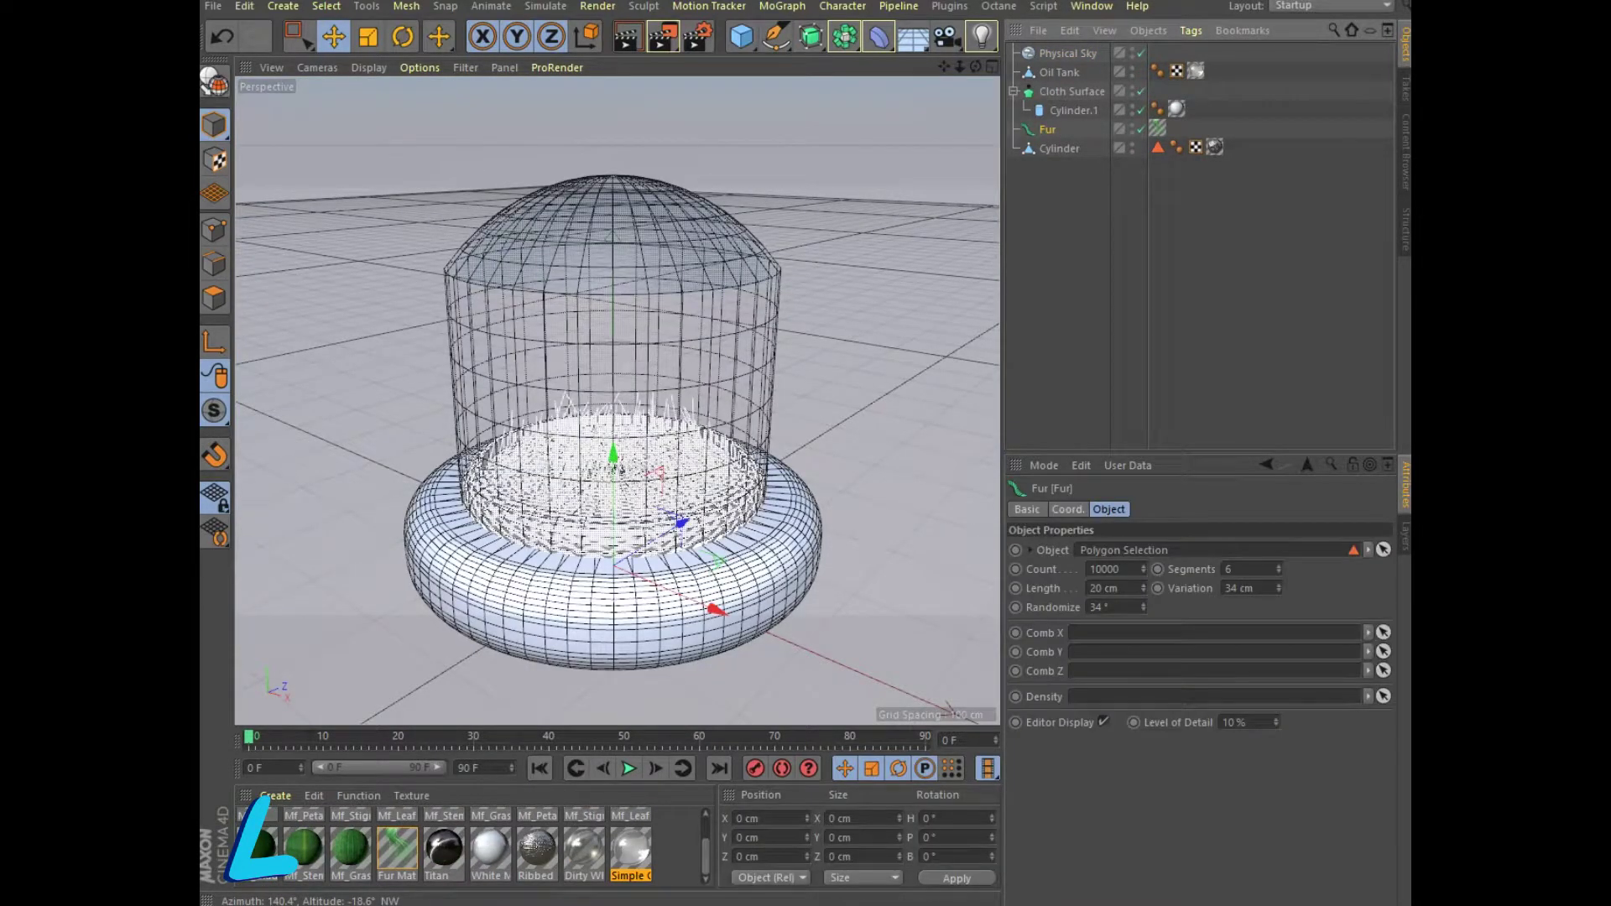
left_click(629, 769)
left_click(539, 769)
left_click(1104, 588)
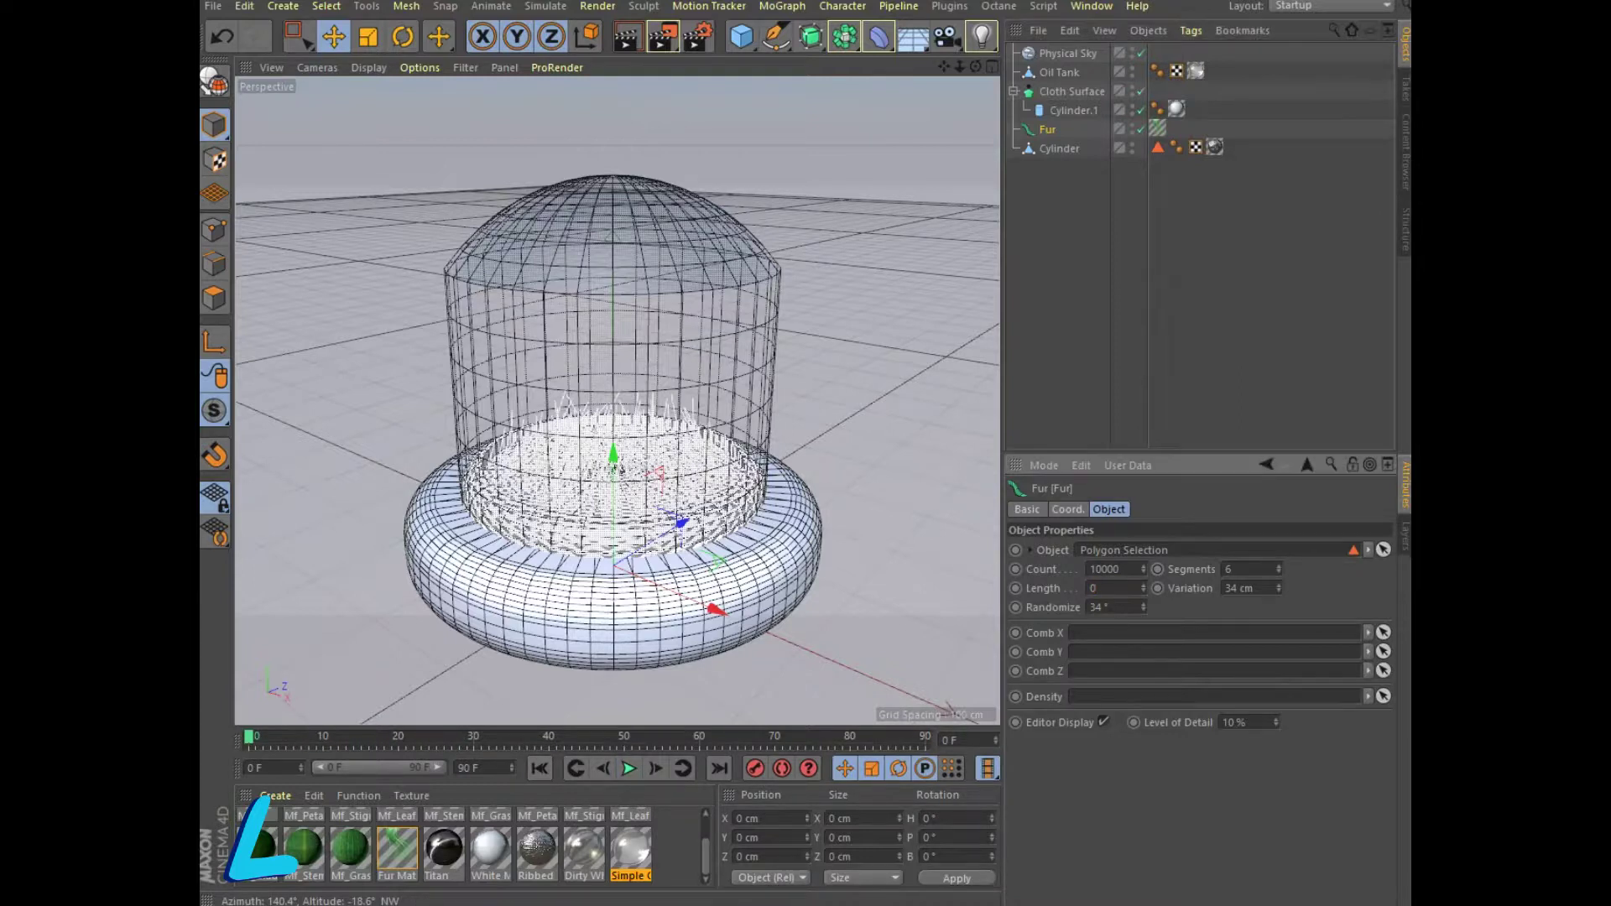
key("Return")
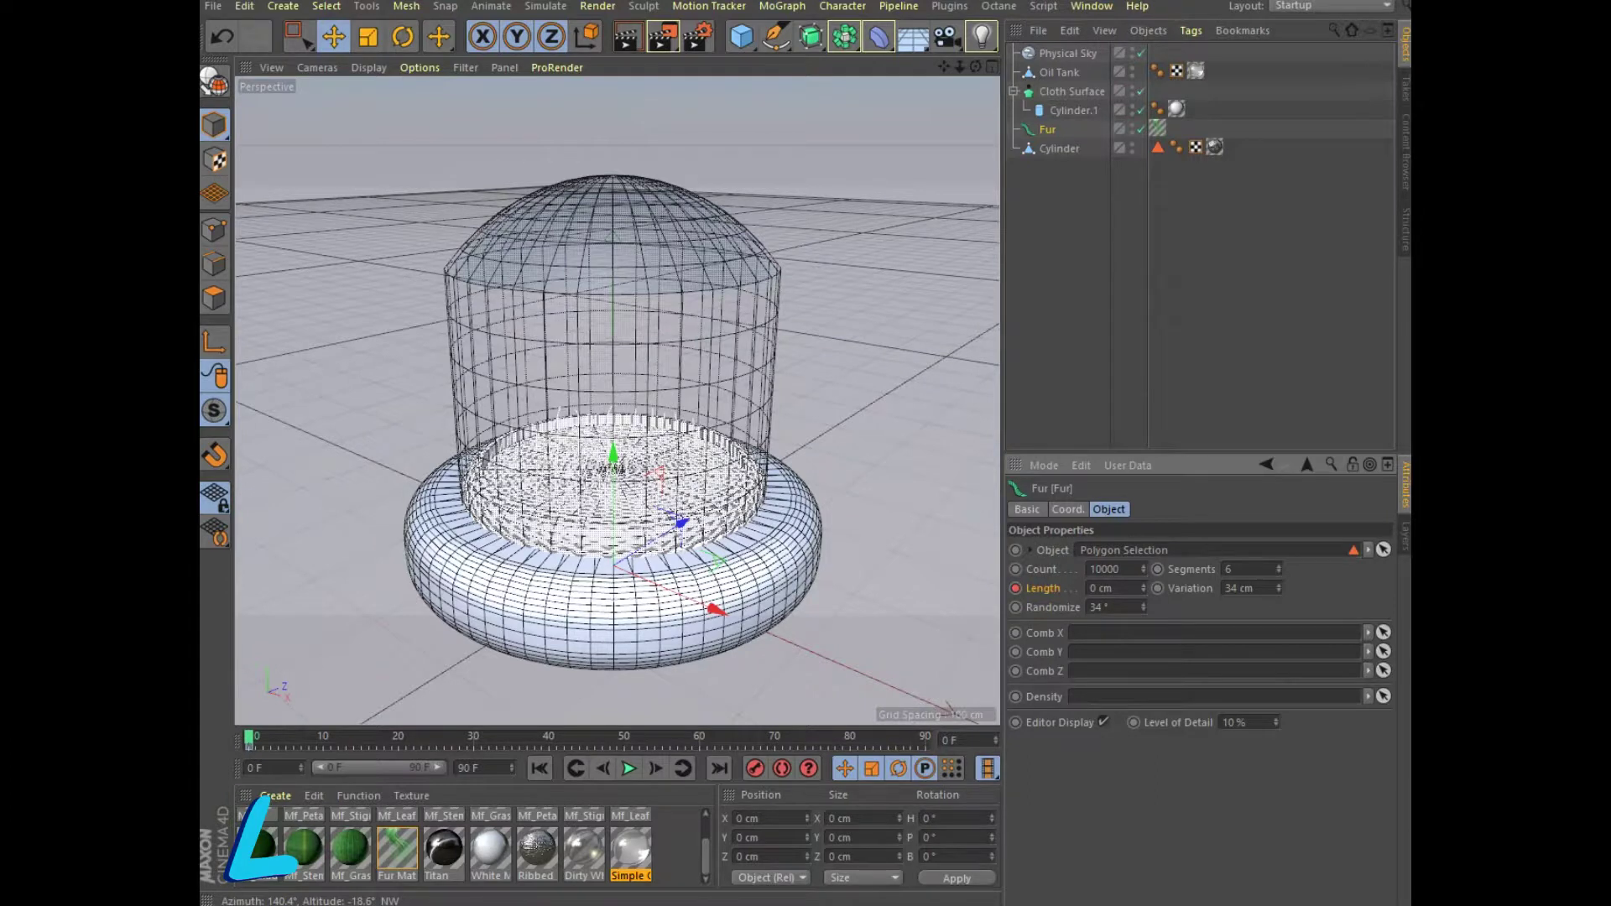
Keyframe Fur Length 23 cm at frame 90, render, and play back the grass growth.
left_click(719, 768)
key("Return")
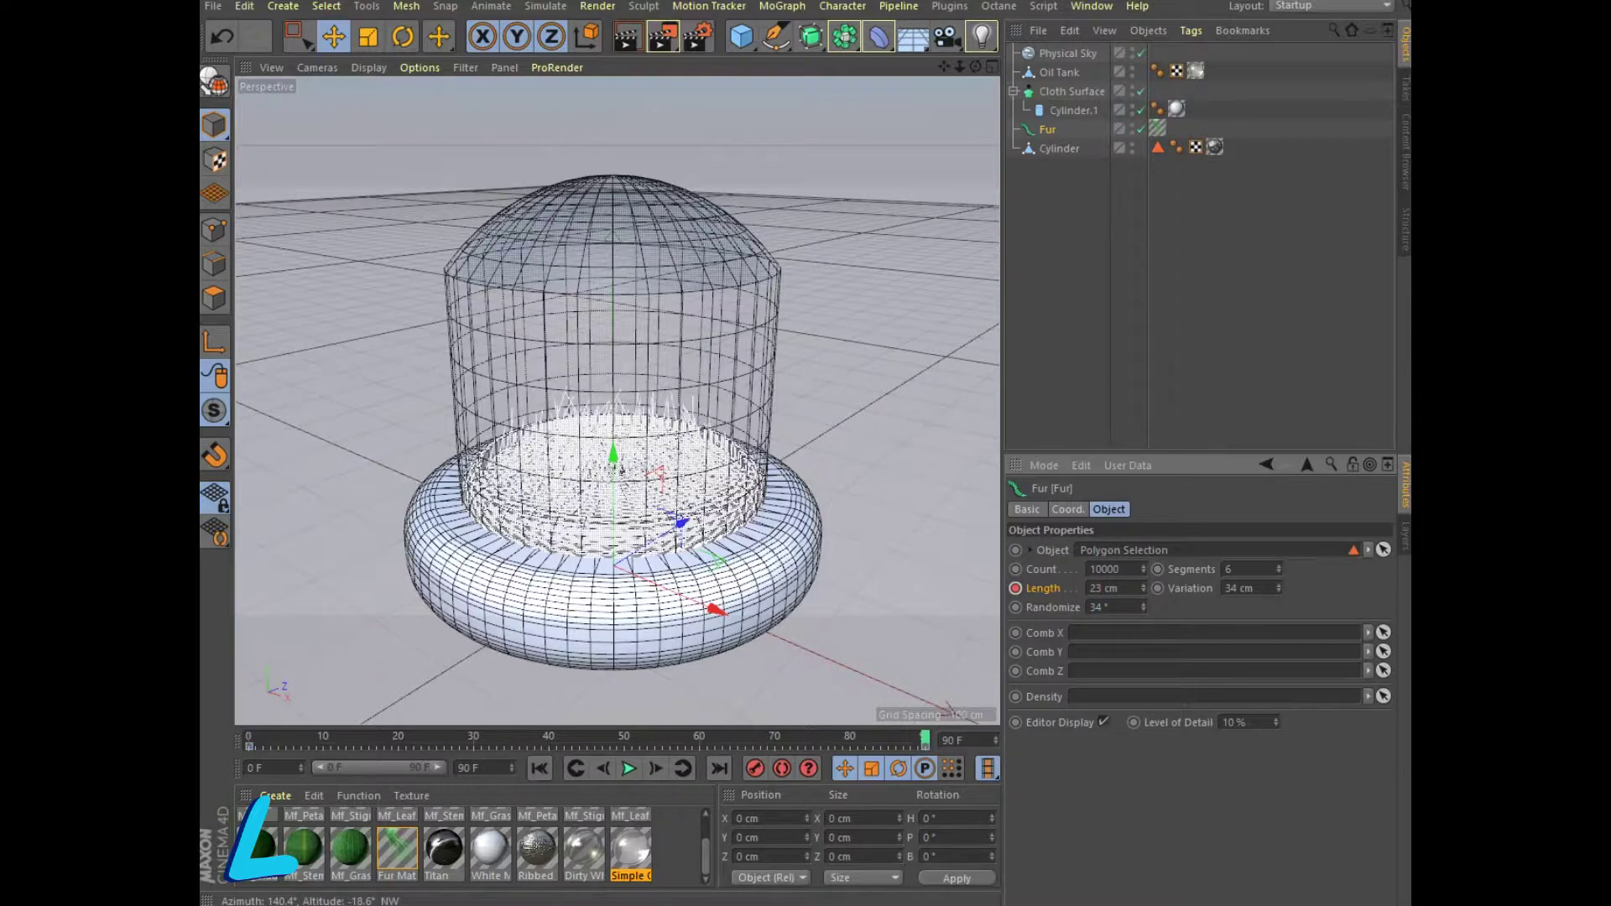
left_click(628, 36)
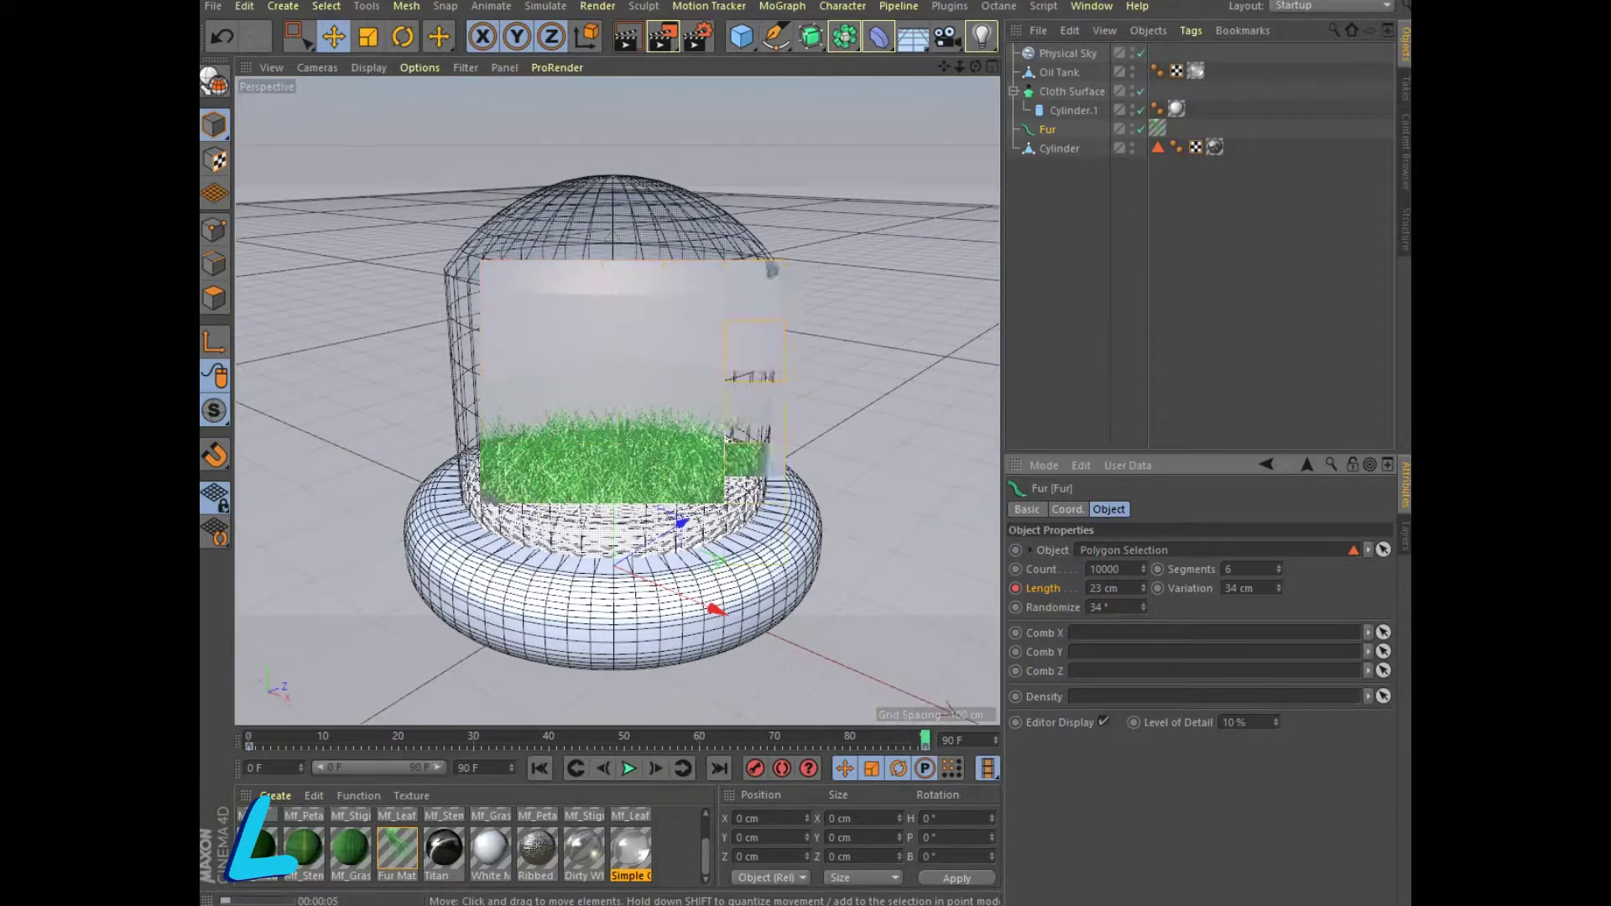
left_click(540, 769)
left_click(628, 768)
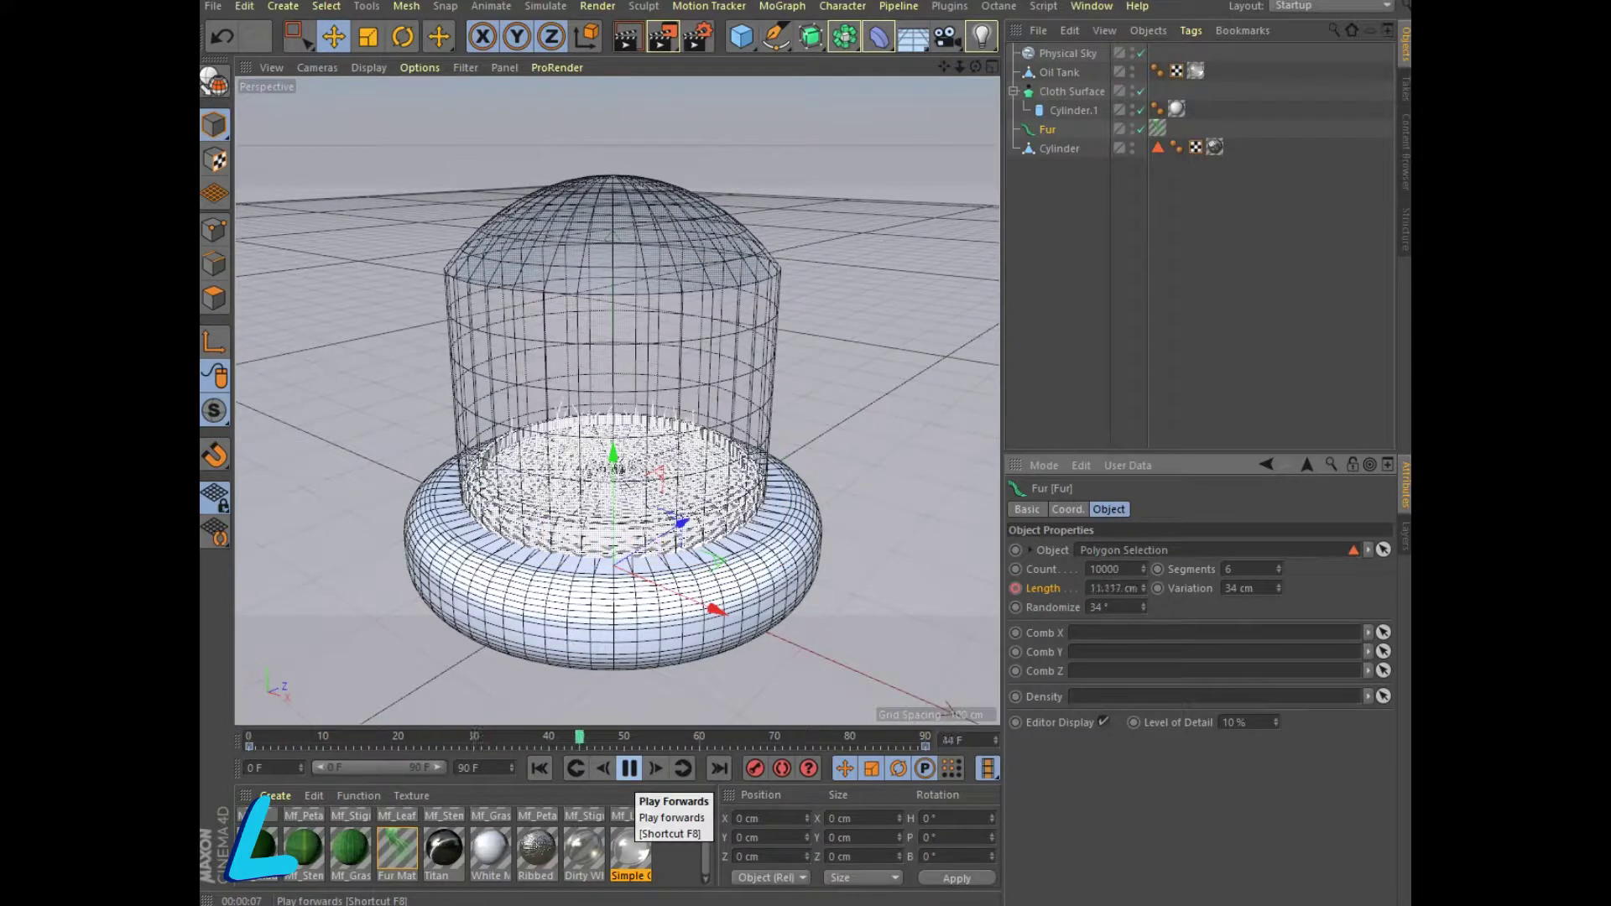
left_click(628, 769)
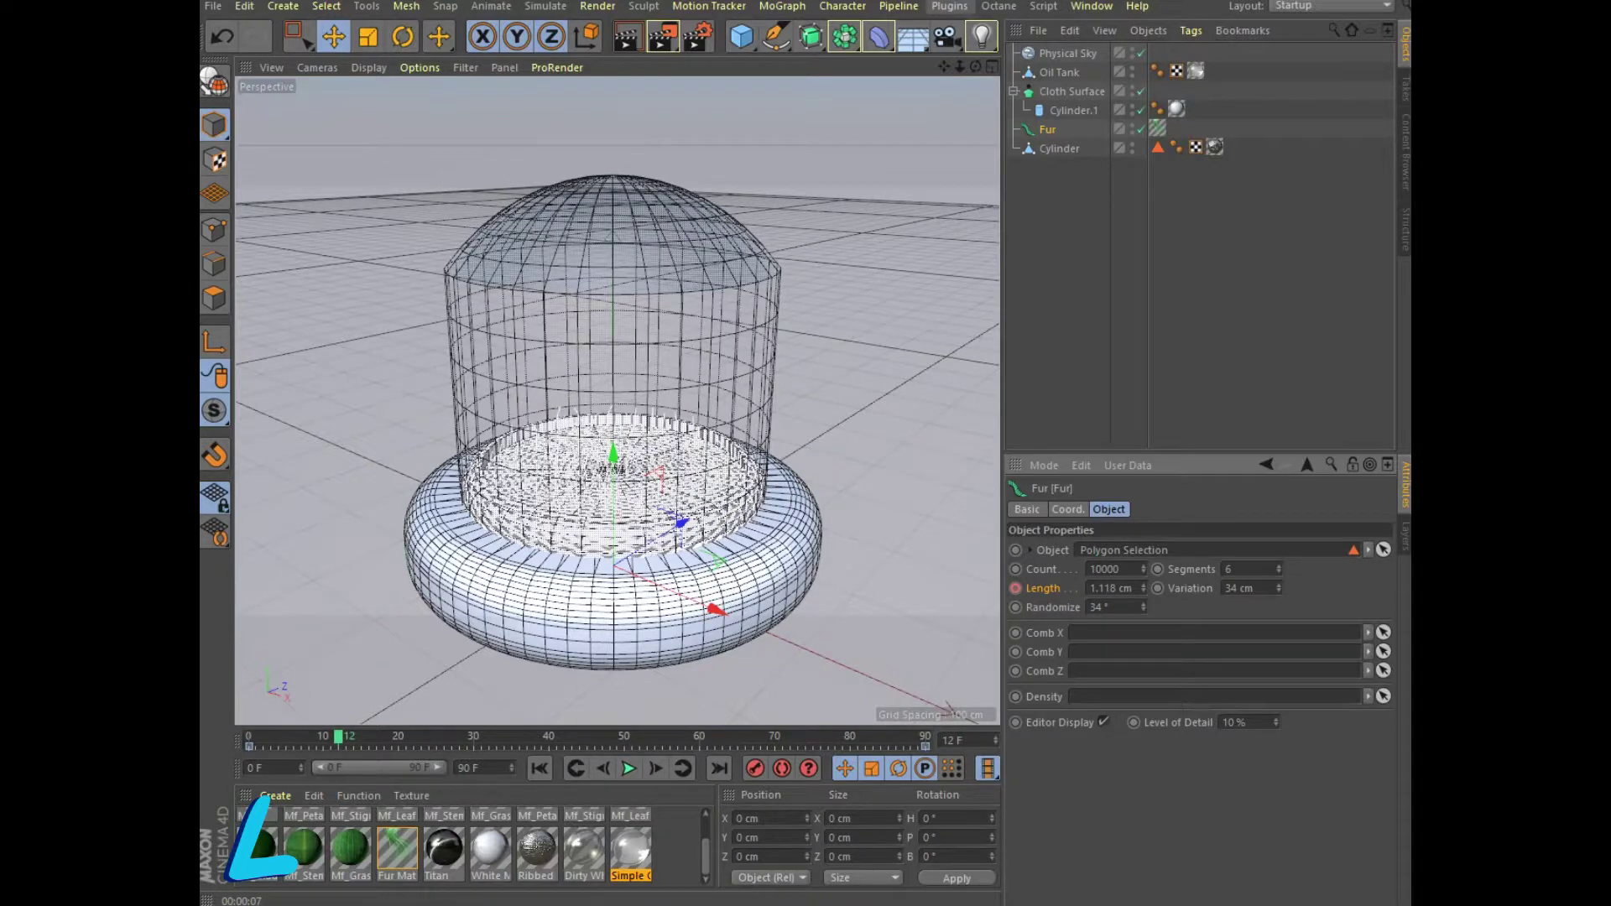
left_click(949, 7)
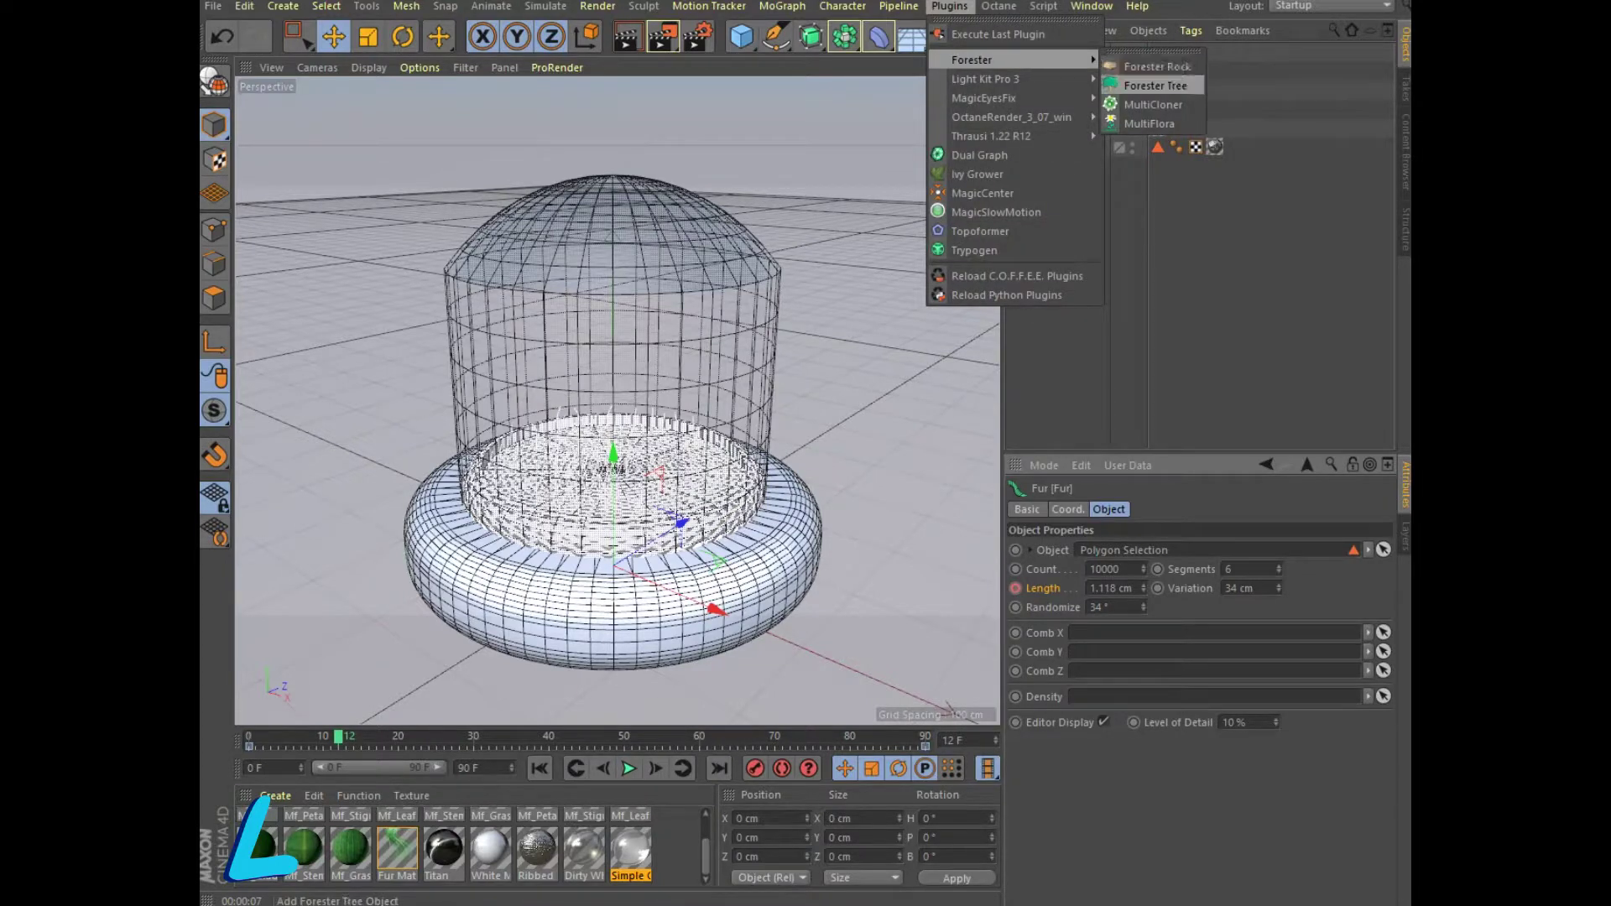
Add a MultiFlora object and load the Roses Red preset from Multiflora Library 1.
left_click(1148, 123)
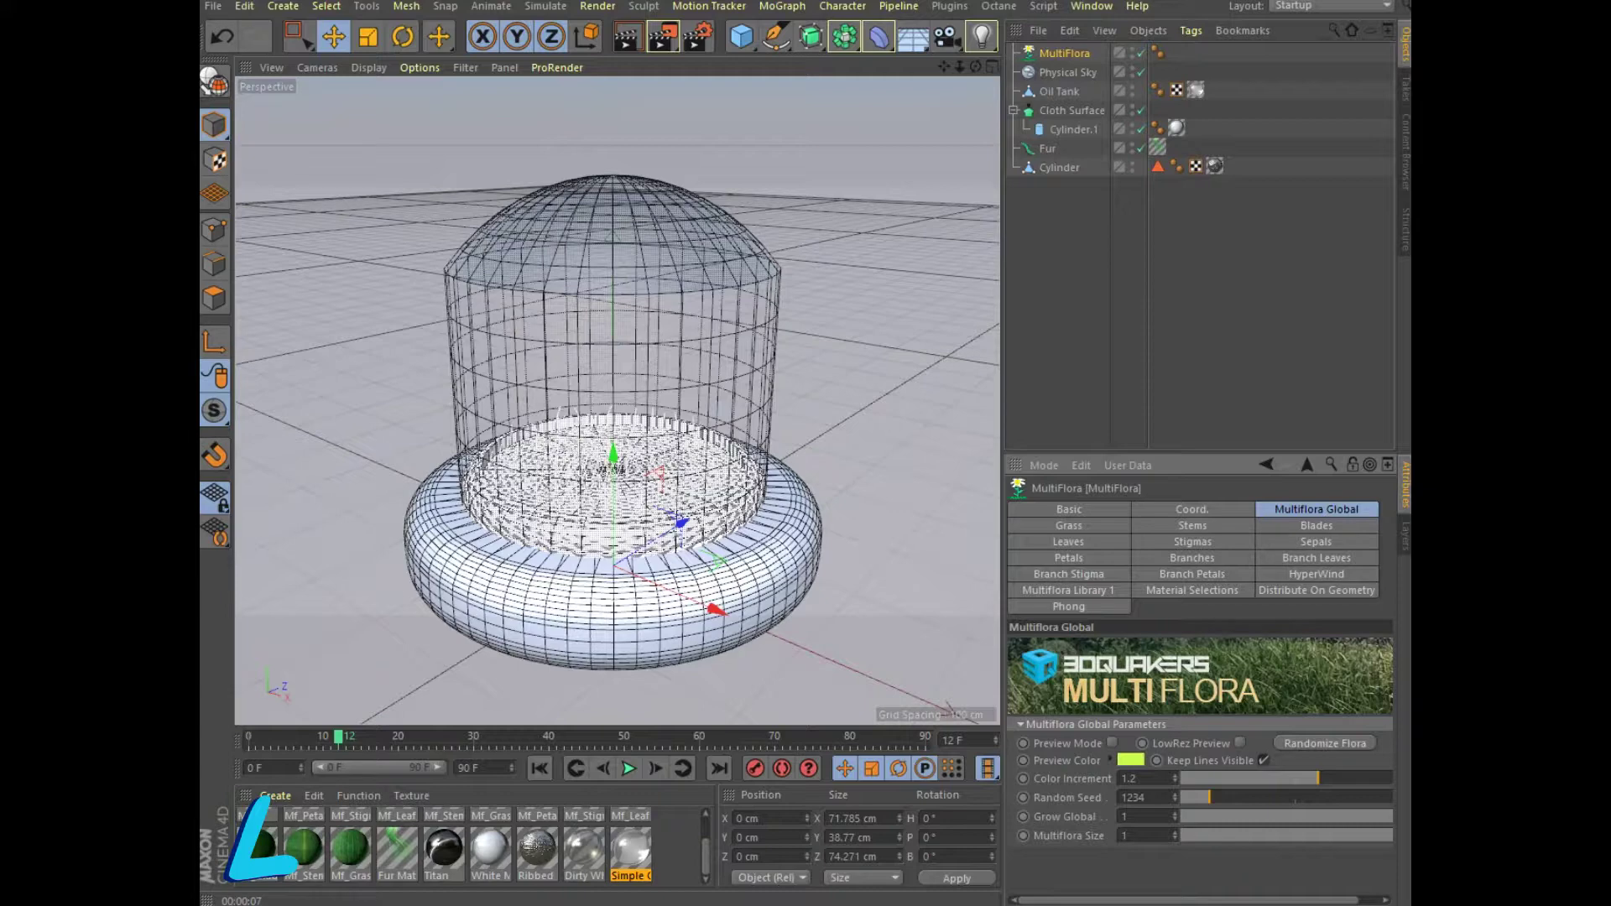
left_click(1068, 590)
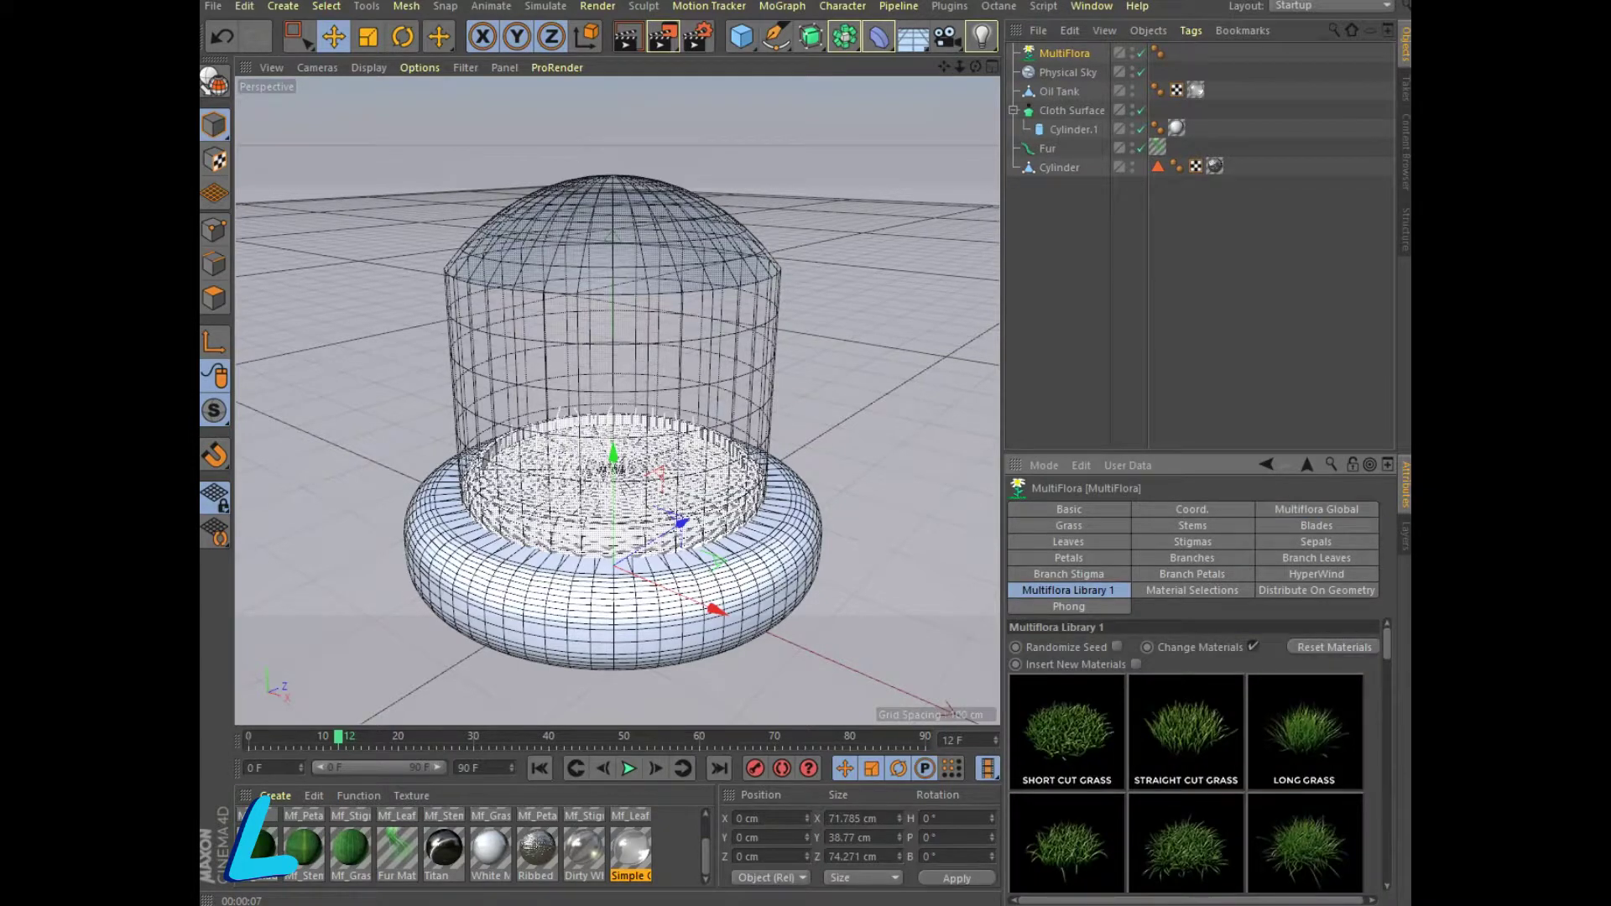
left_click_drag(1387, 644, 1386, 869)
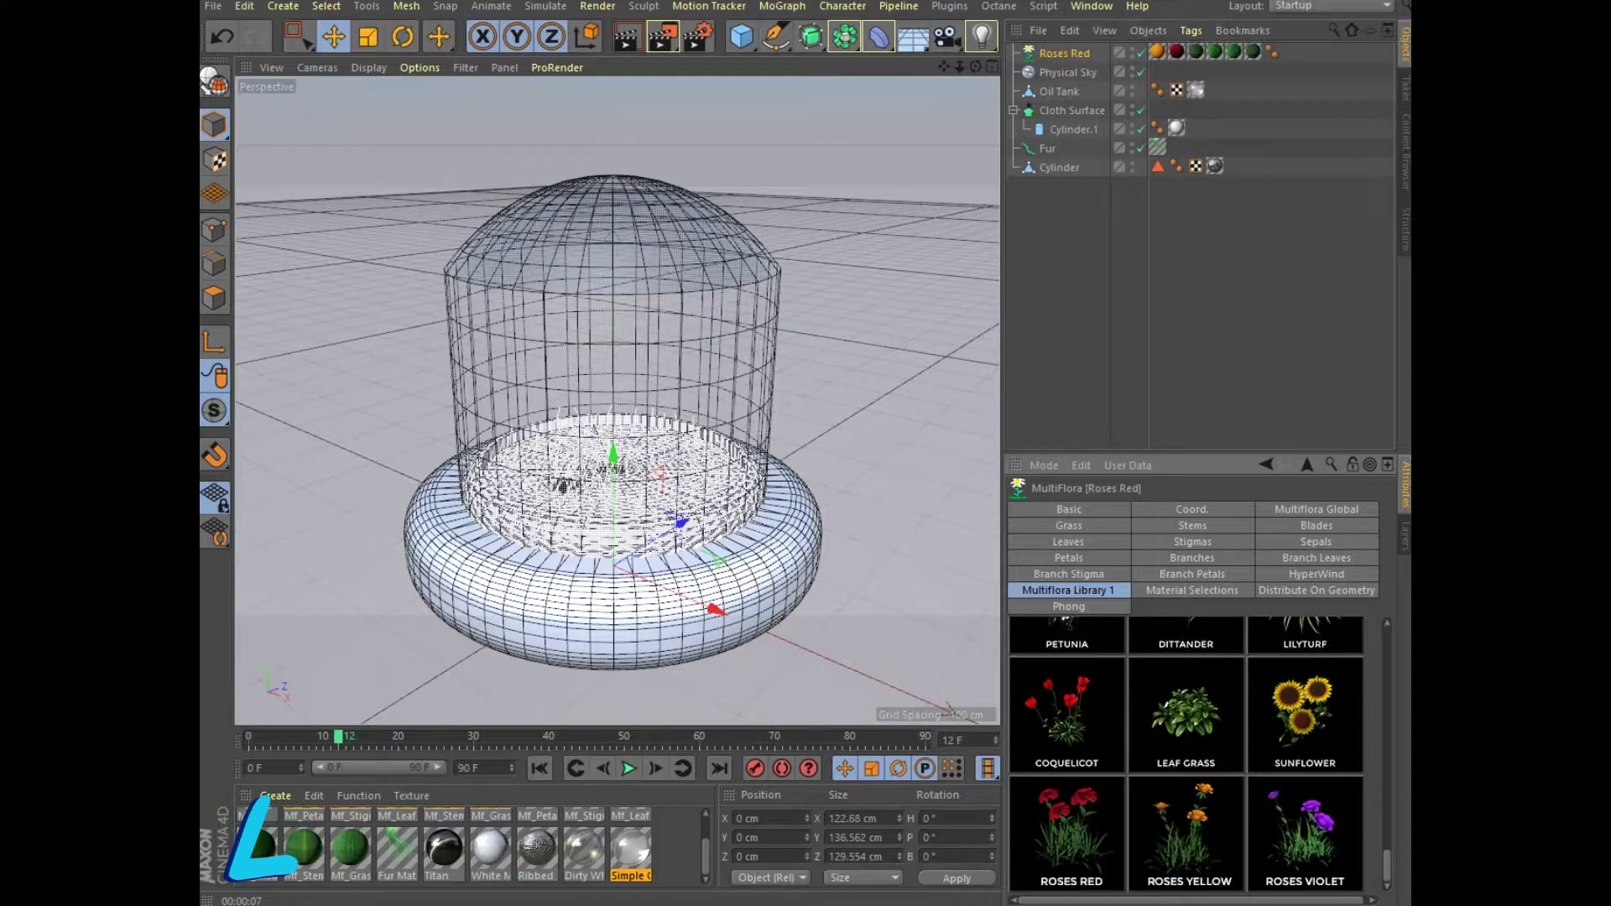
left_click(1316, 509)
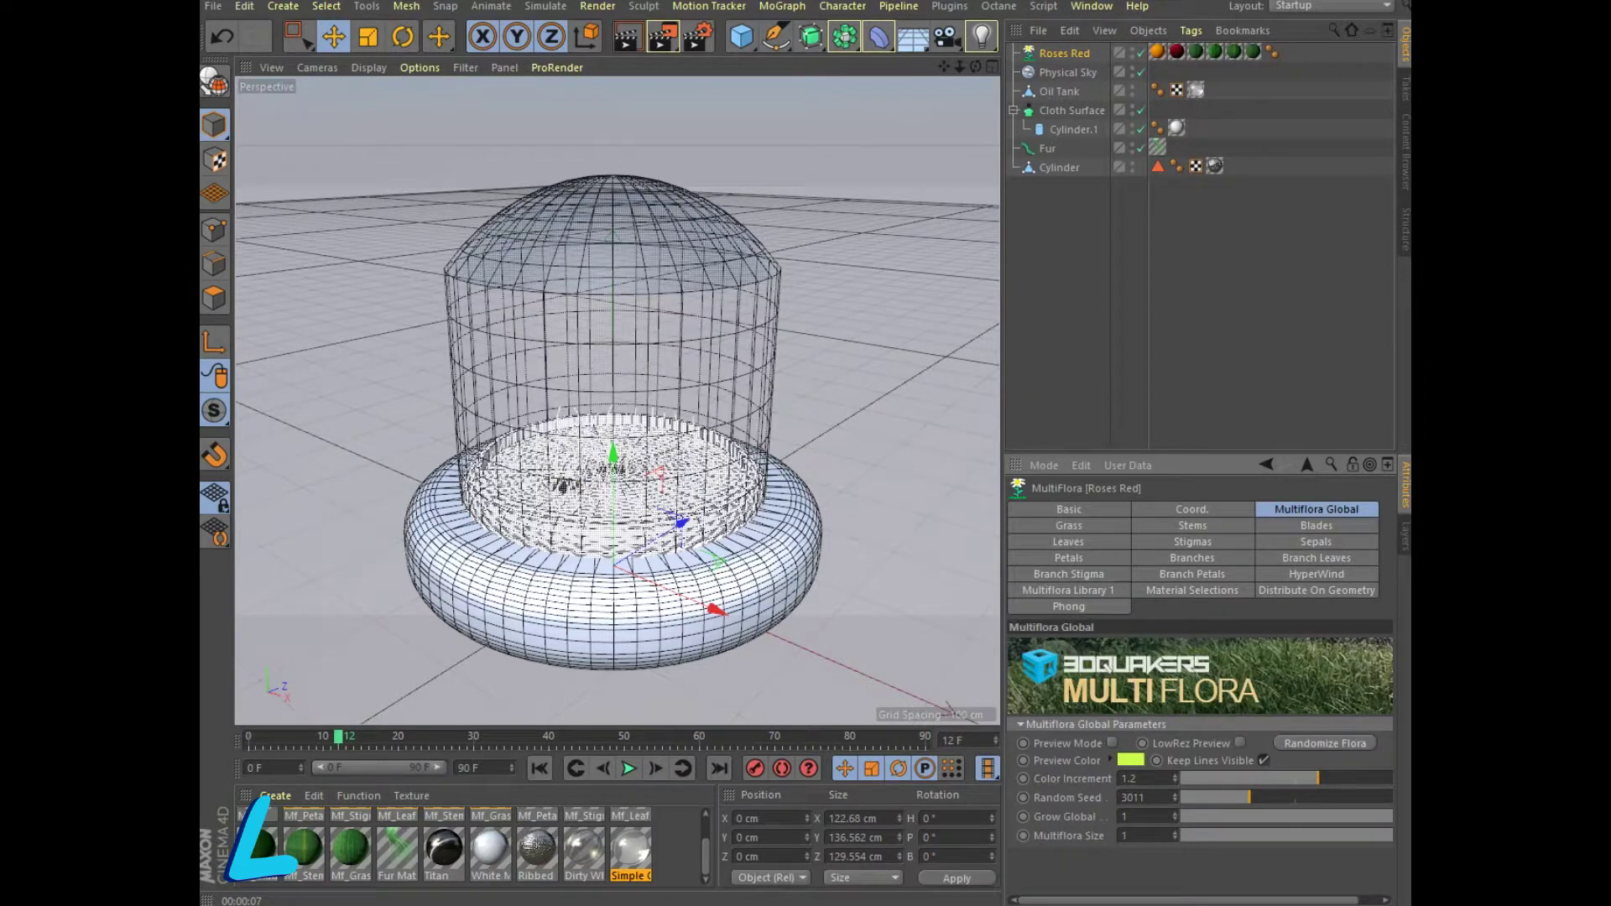
Resize and reposition Roses Red inside the dome, ending at Multiflora Size 1.48.
left_click_drag(1175, 836, 1175, 805)
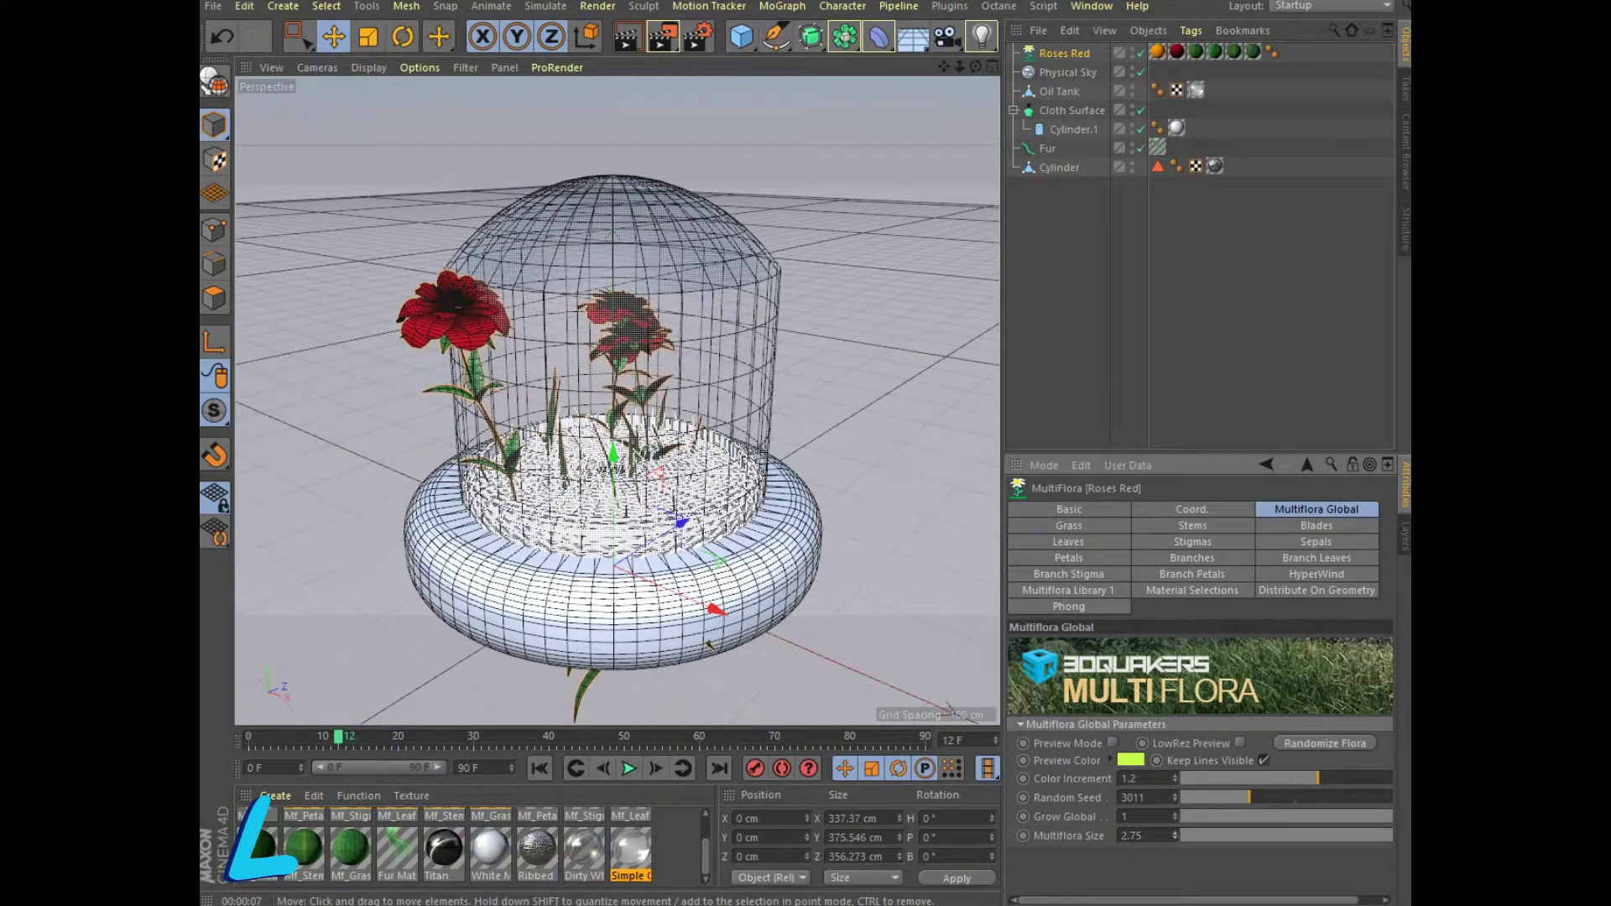
left_click_drag(715, 610, 784, 639)
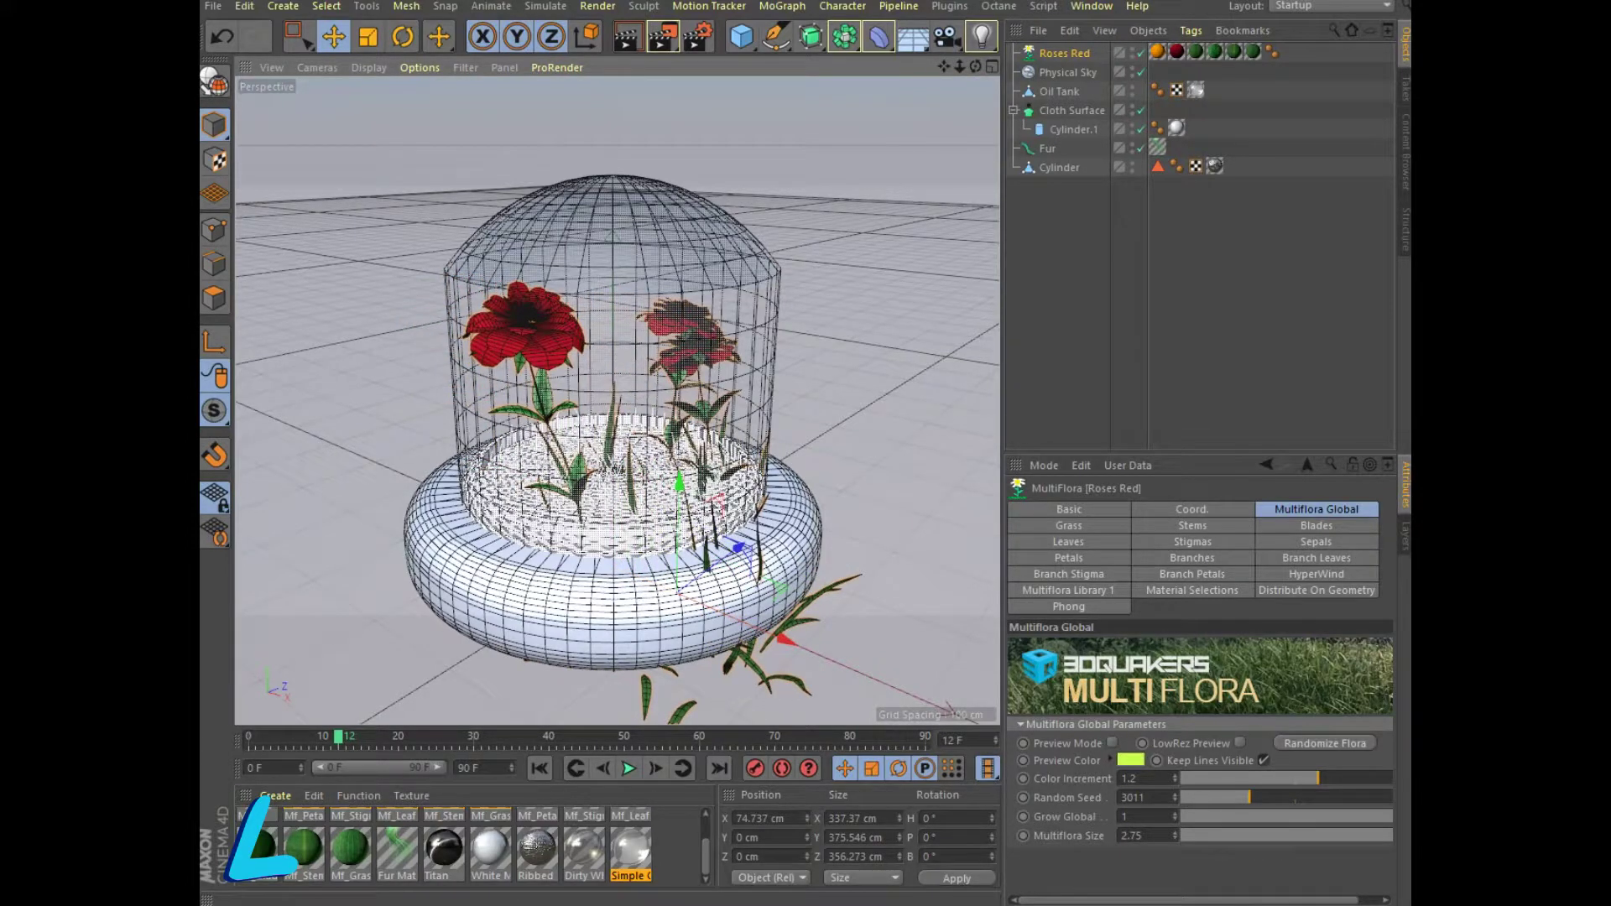
left_click_drag(1174, 835, 1175, 864)
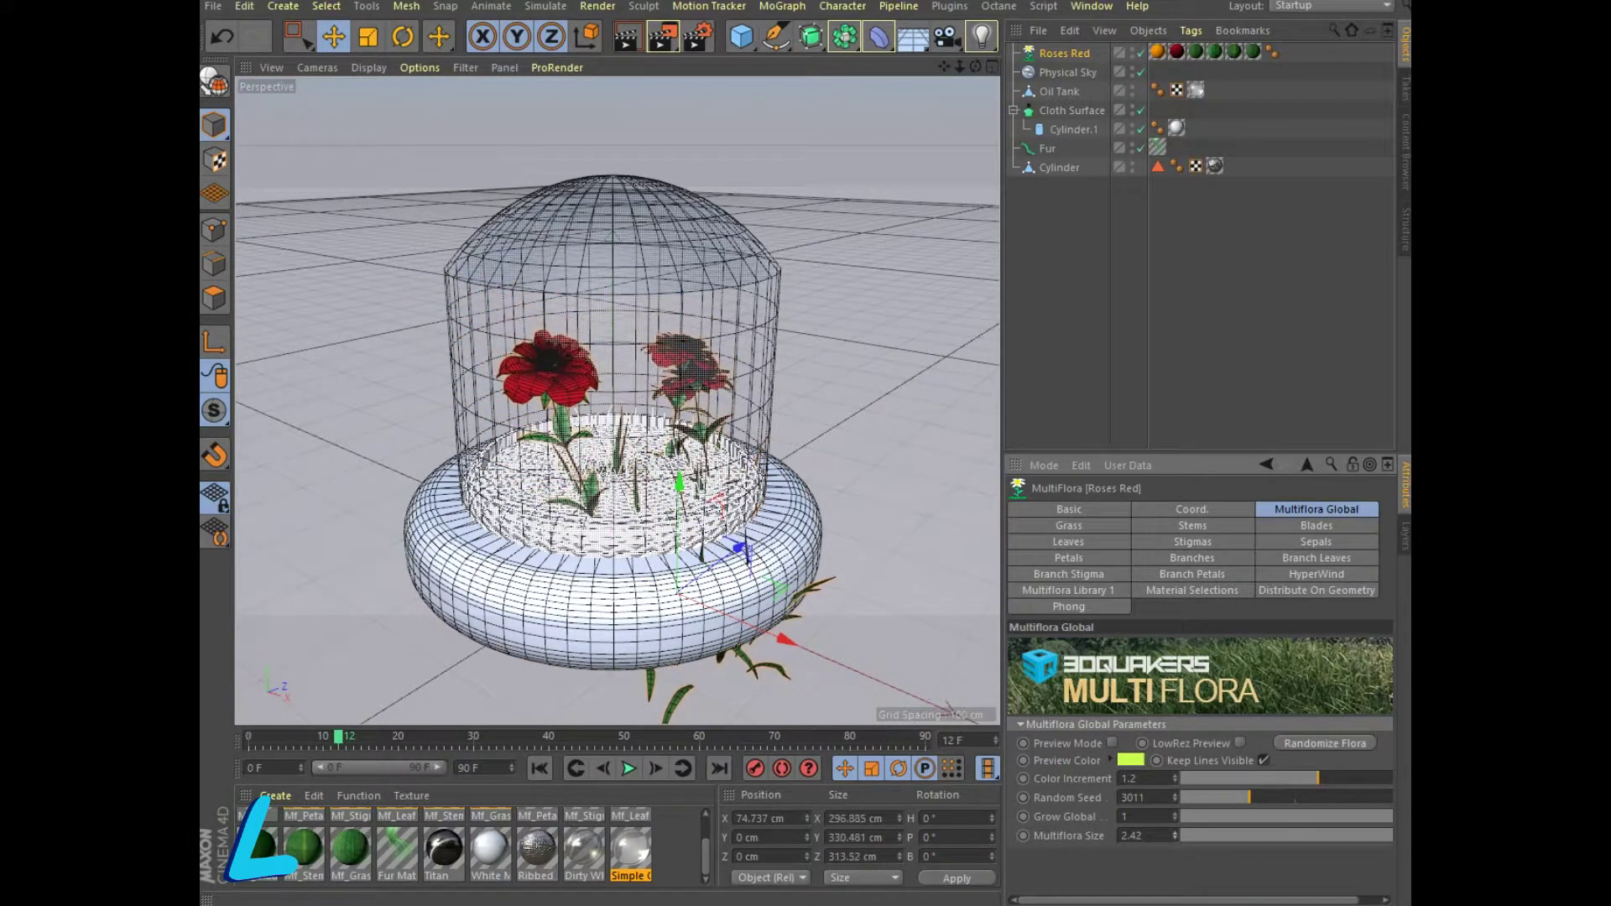
mouse_move(680, 483)
left_mouse_down()
mouse_move(683, 357)
mouse_move(682, 394)
left_mouse_up()
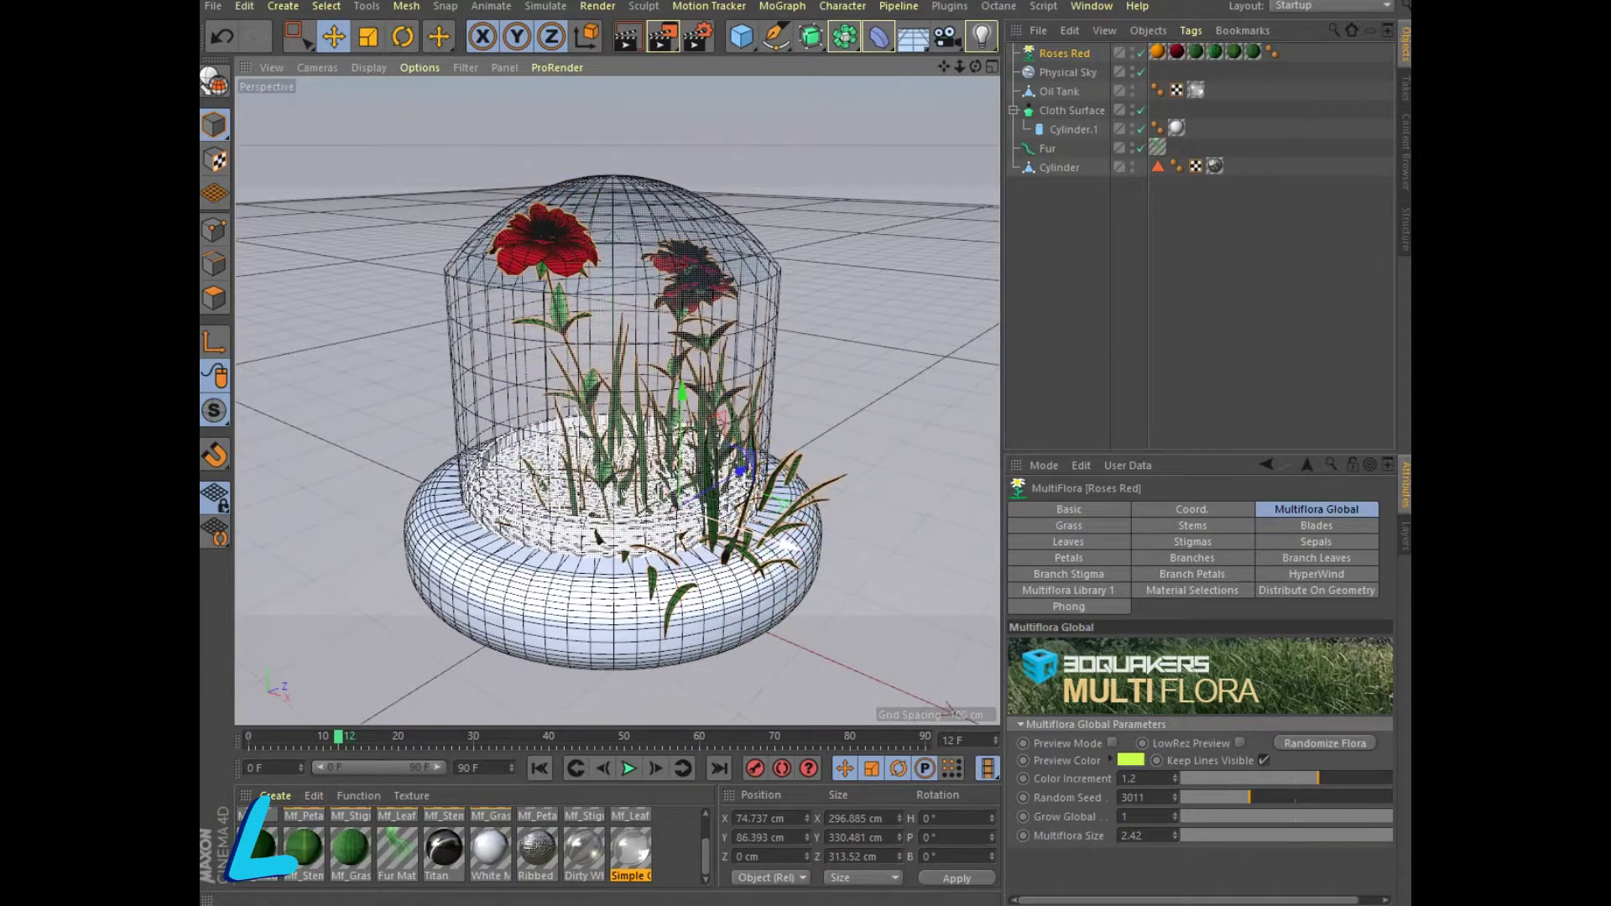
left_click_drag(789, 545, 747, 530)
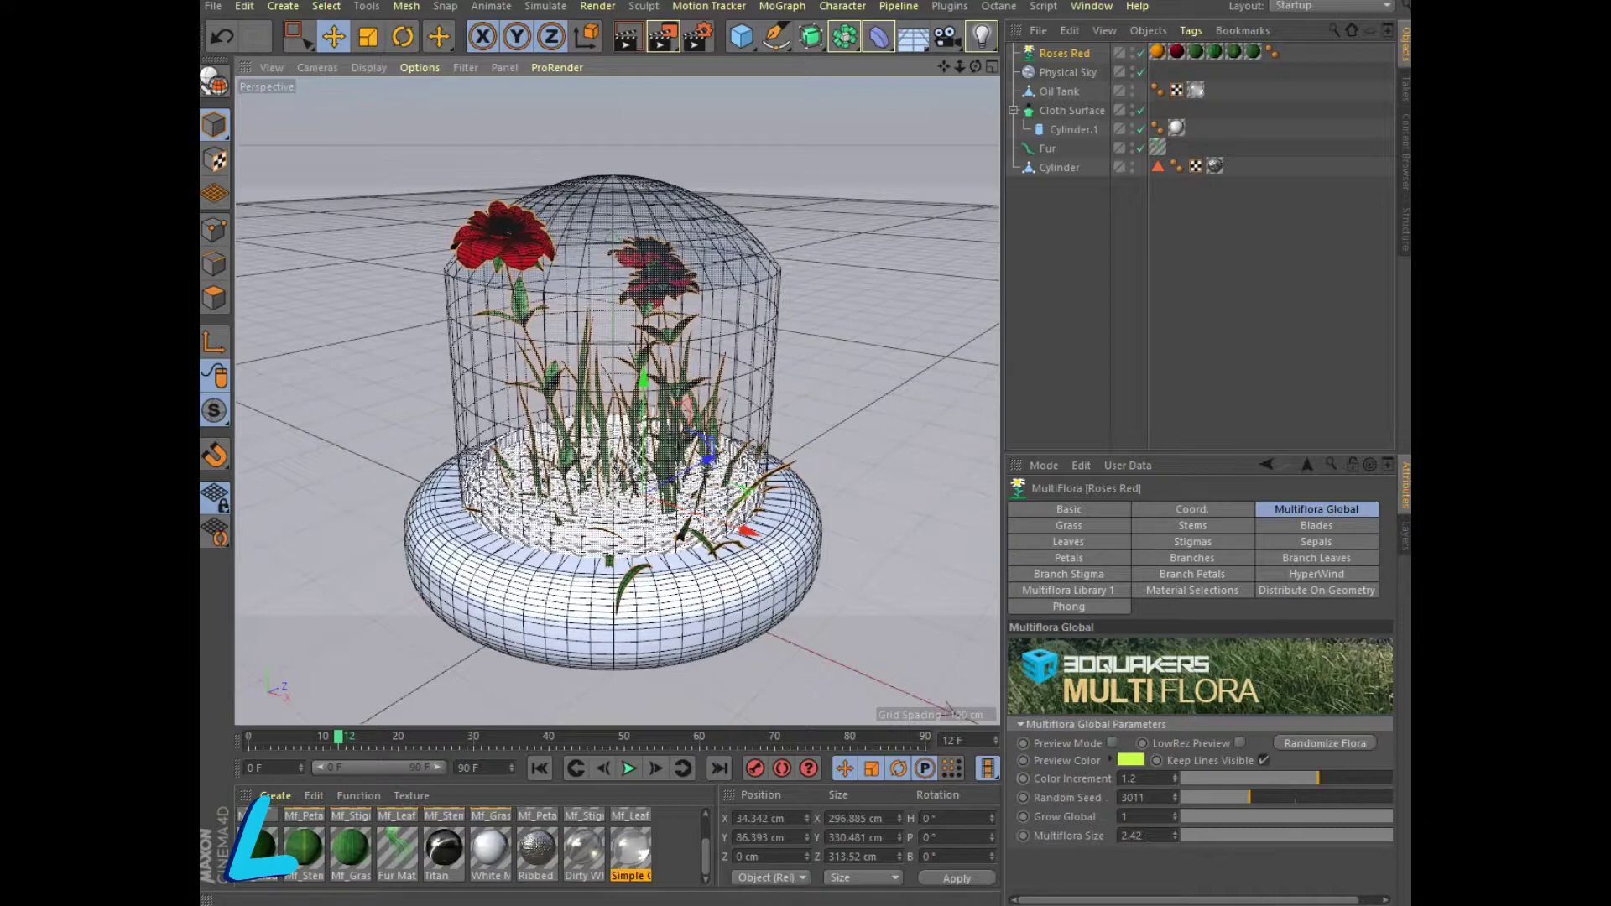
left_click_drag(1174, 835, 1174, 865)
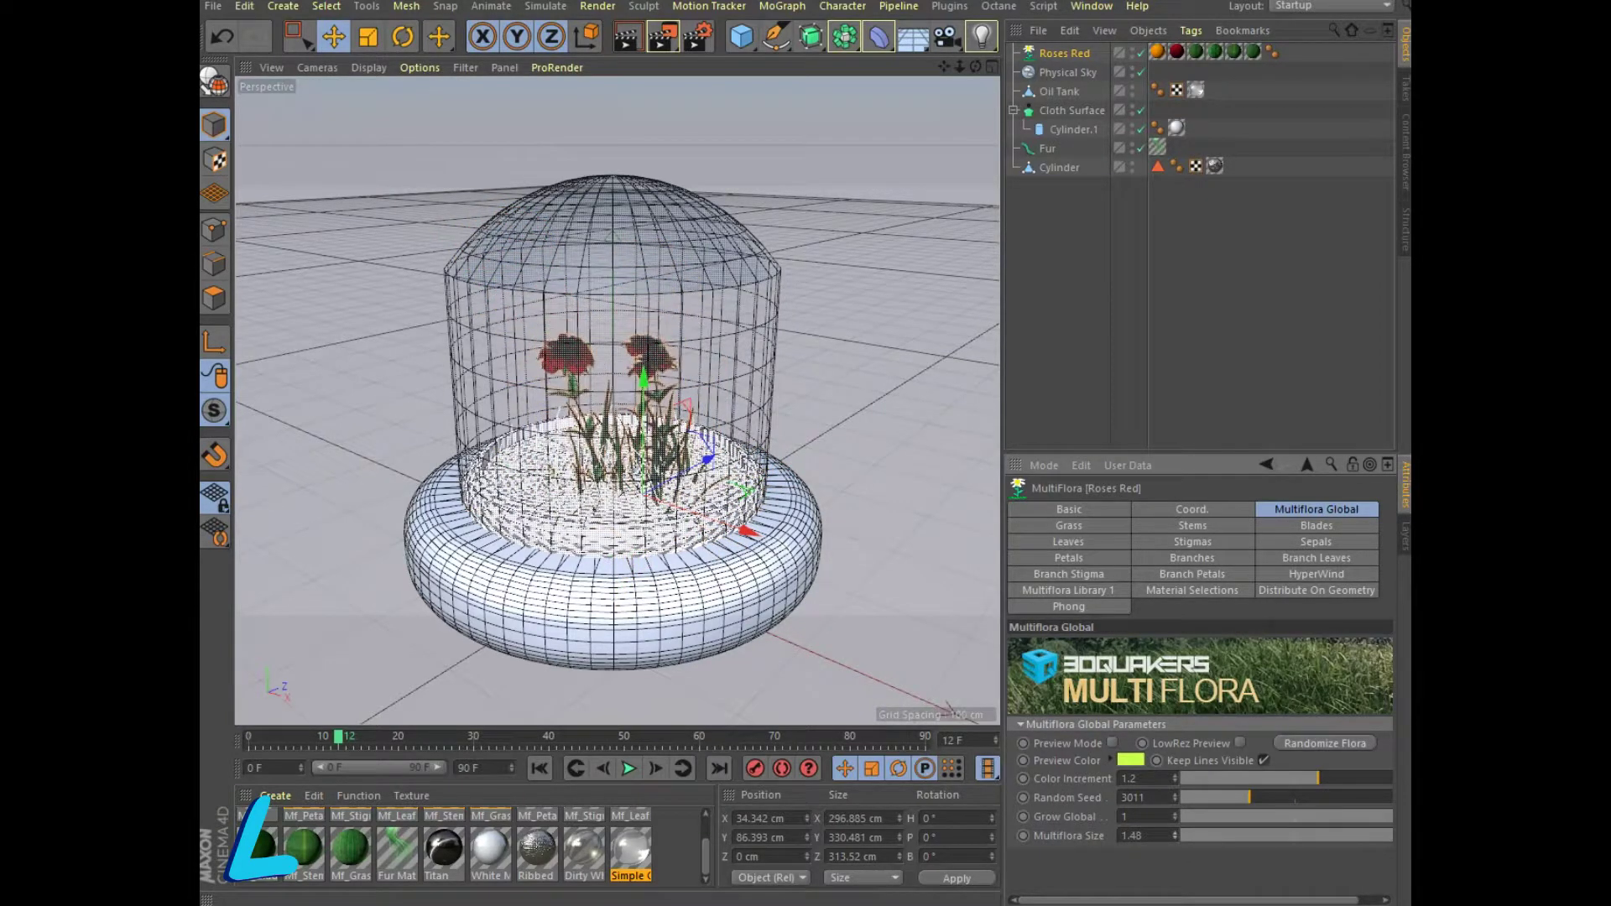
Render a preview of the roses, then return to the editable view.
key("ctrl+r")
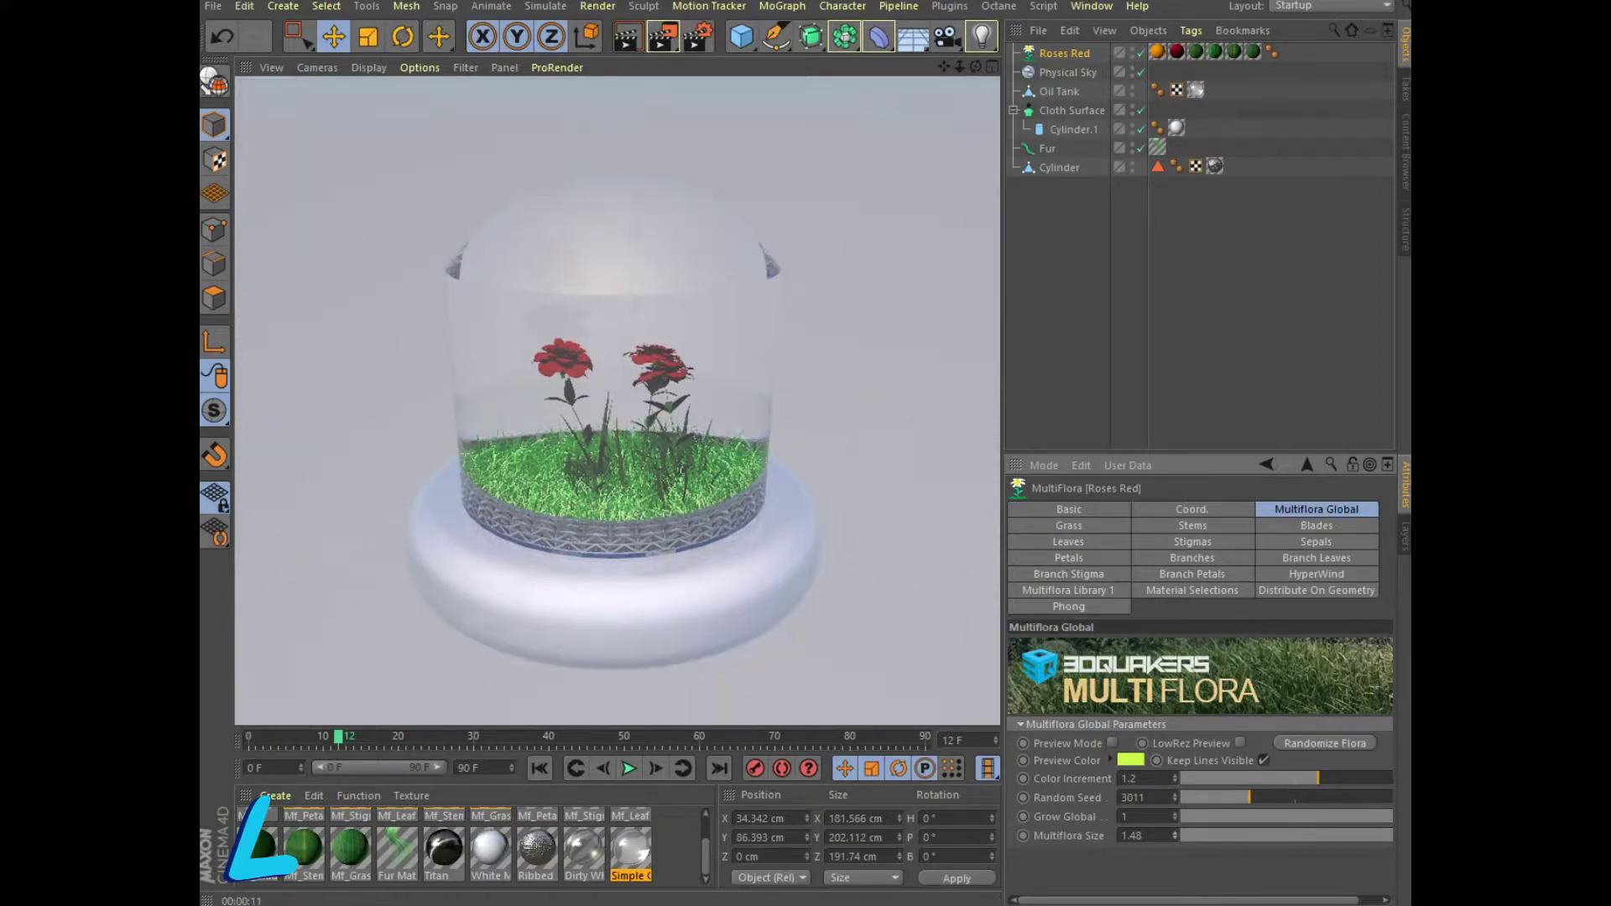
key("Escape")
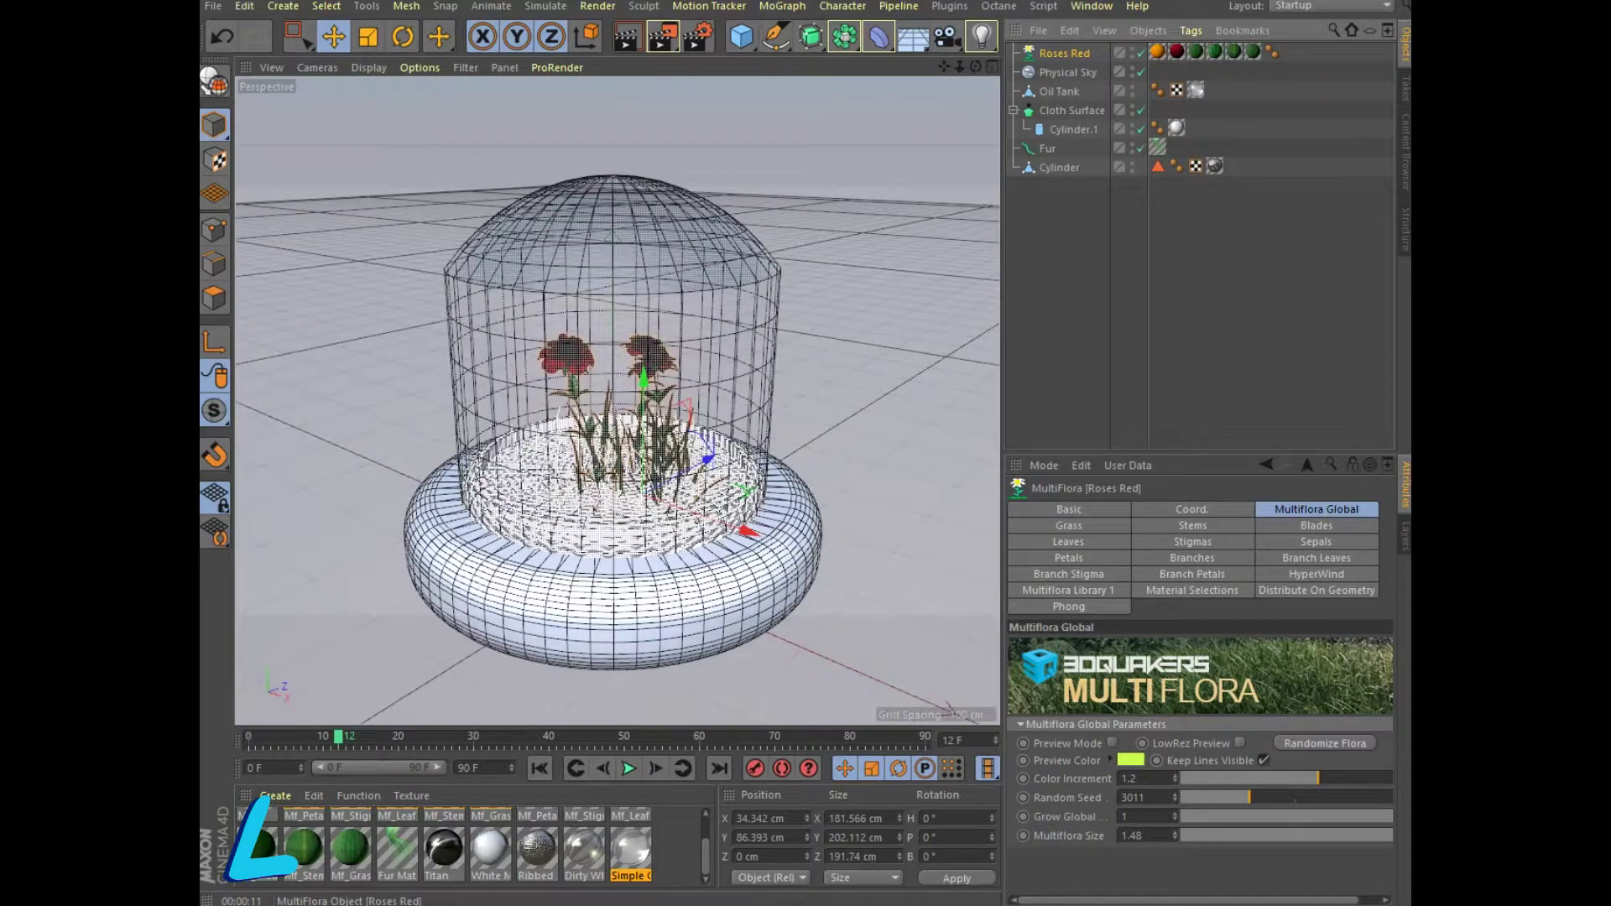
left_click(1070, 30)
Copy and paste Roses Red as Roses Red.1, move it left, and rotate its heading.
left_click(1092, 122)
left_click(1070, 30)
left_click(1093, 142)
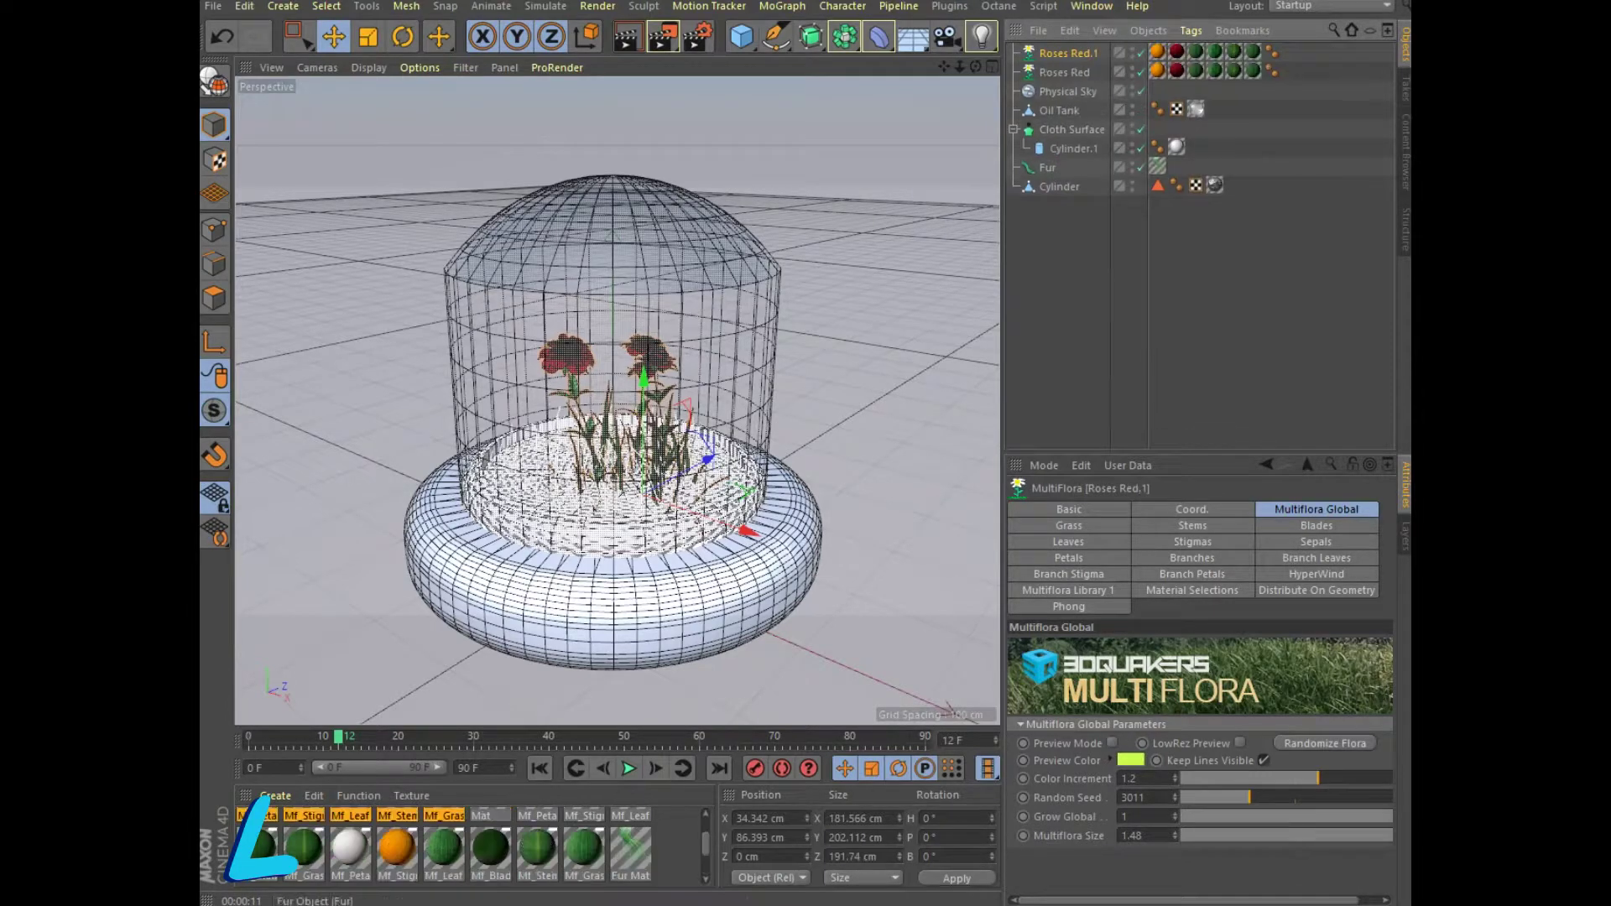
left_click_drag(642, 470, 582, 457)
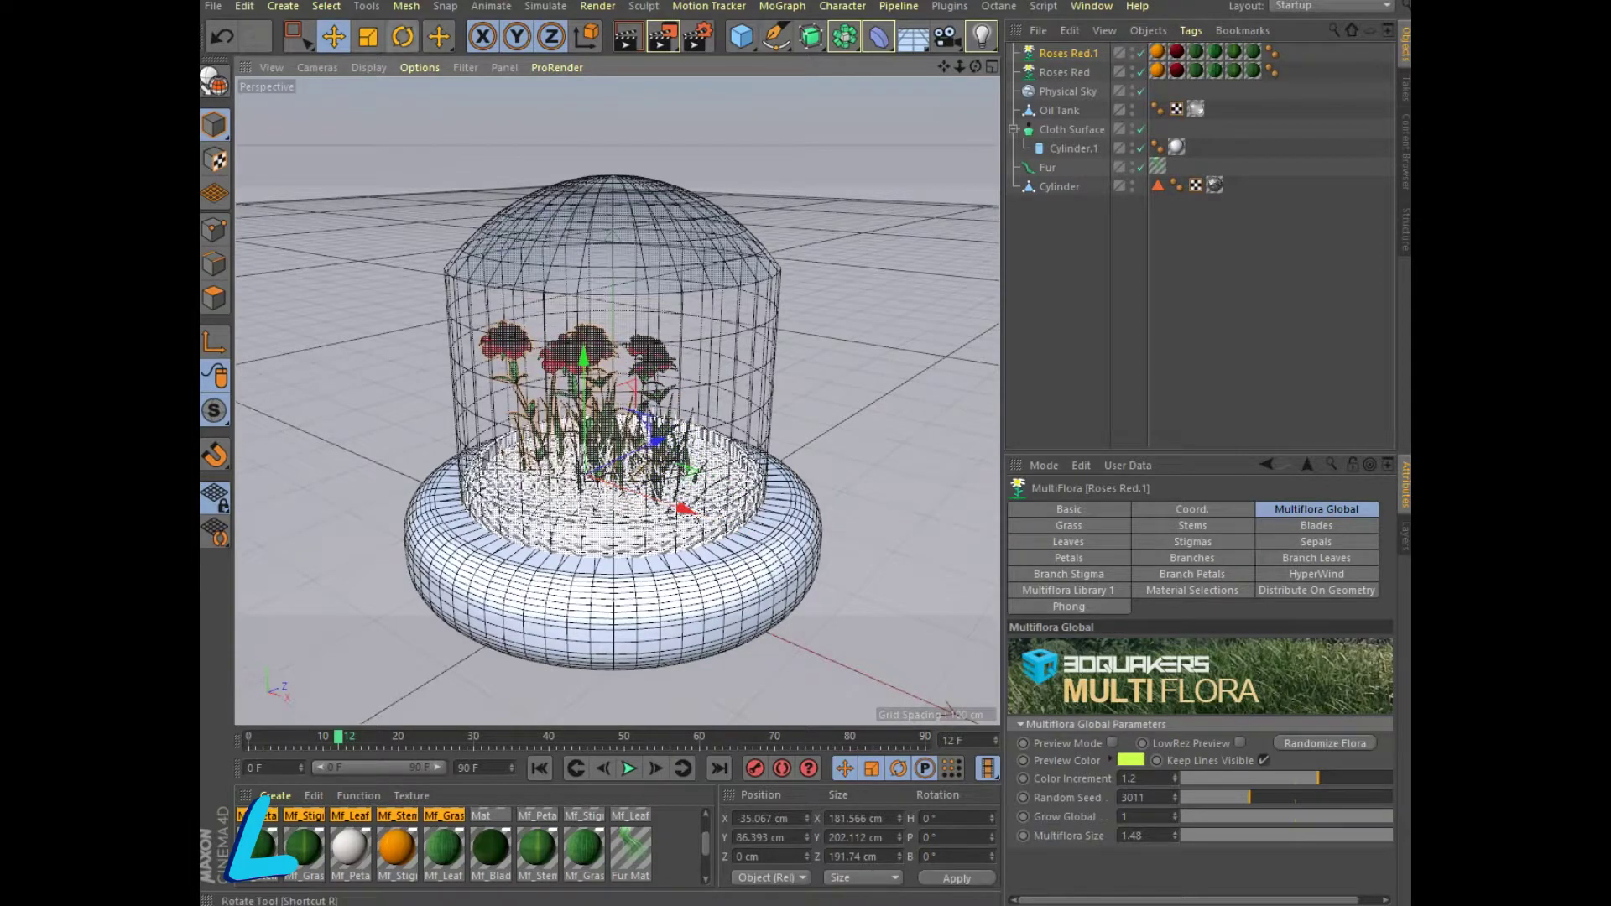
left_click(1192, 509)
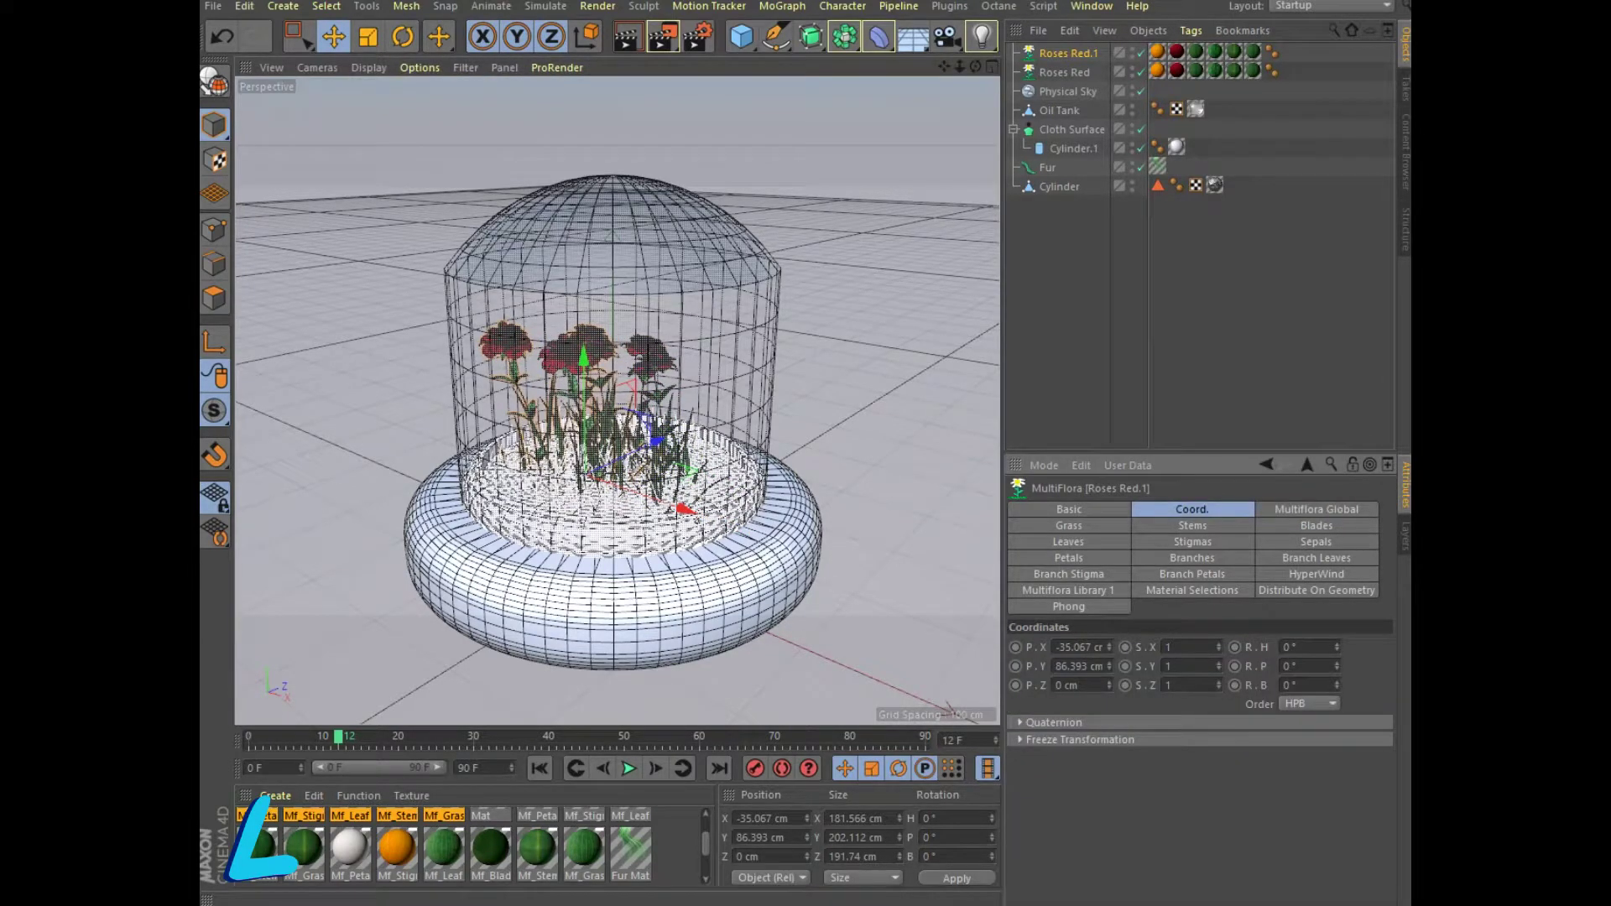
mouse_move(1336, 647)
left_mouse_down()
mouse_move(1337, 621)
mouse_move(1337, 671)
left_mouse_up()
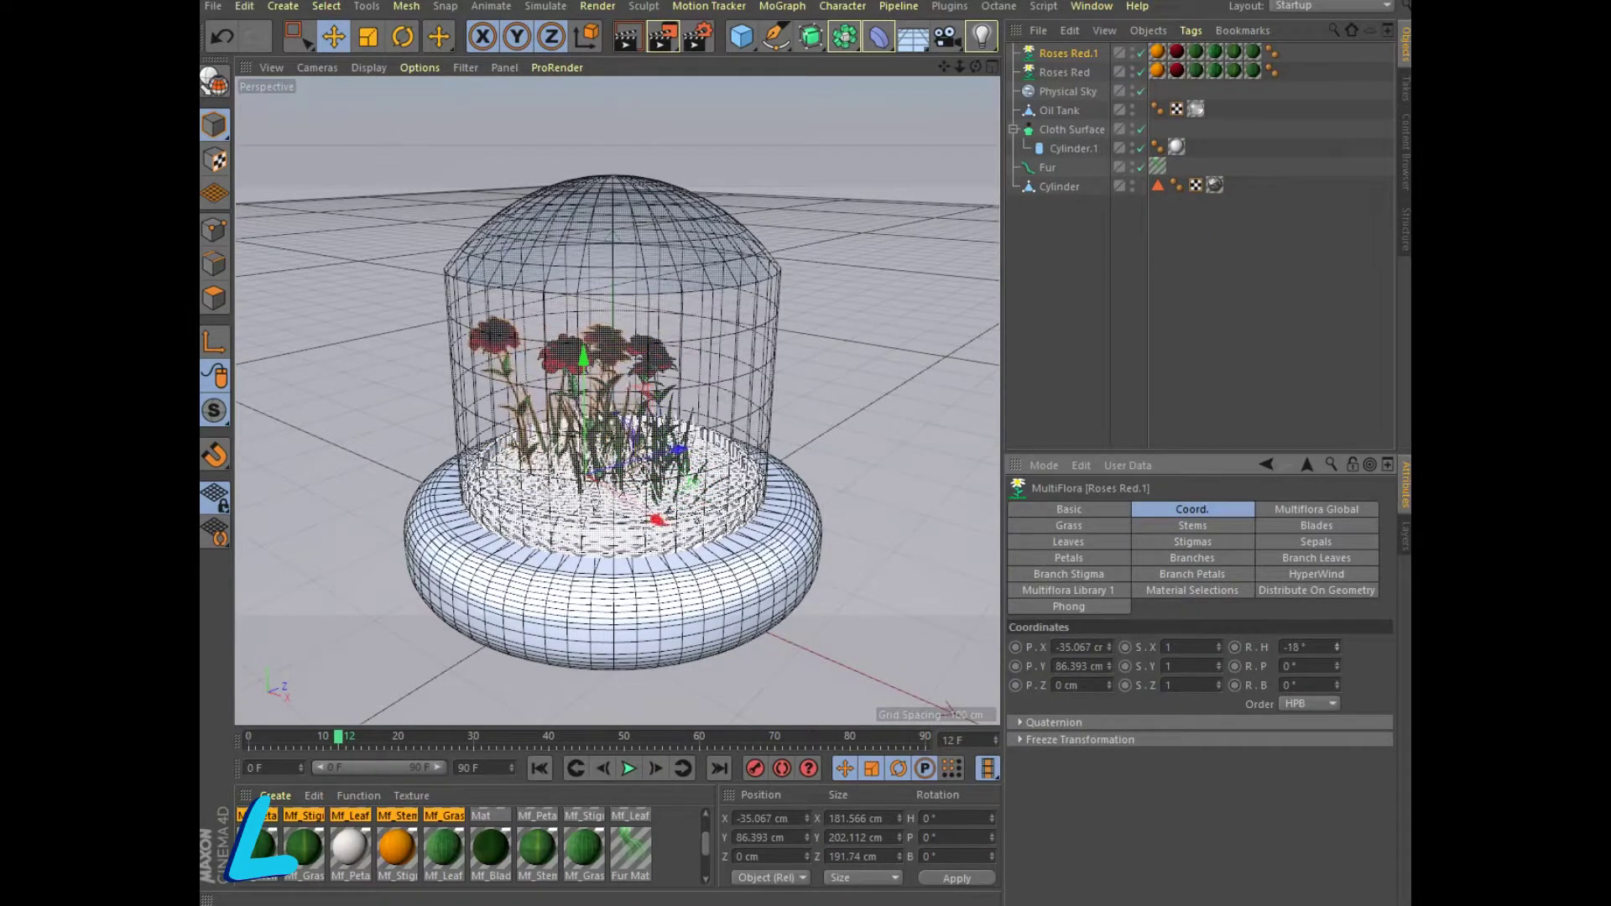
Enlarge Roses Red.1 to Multiflora Size 1.78, reposition it in the dome, and render.
left_click(1316, 510)
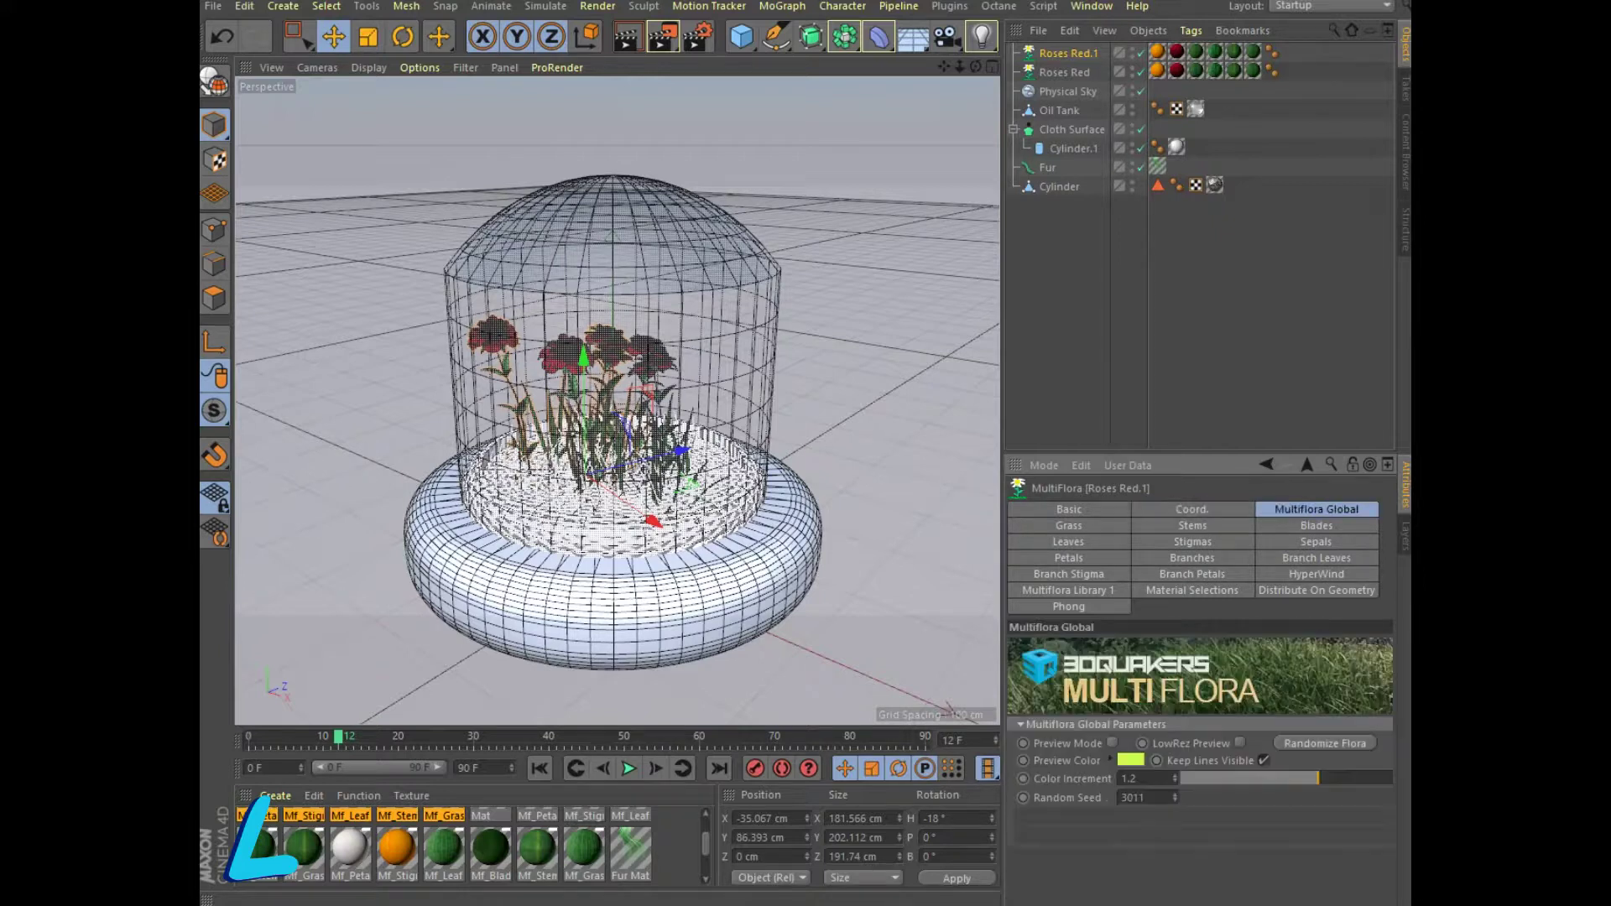
left_click_drag(1174, 836, 1174, 814)
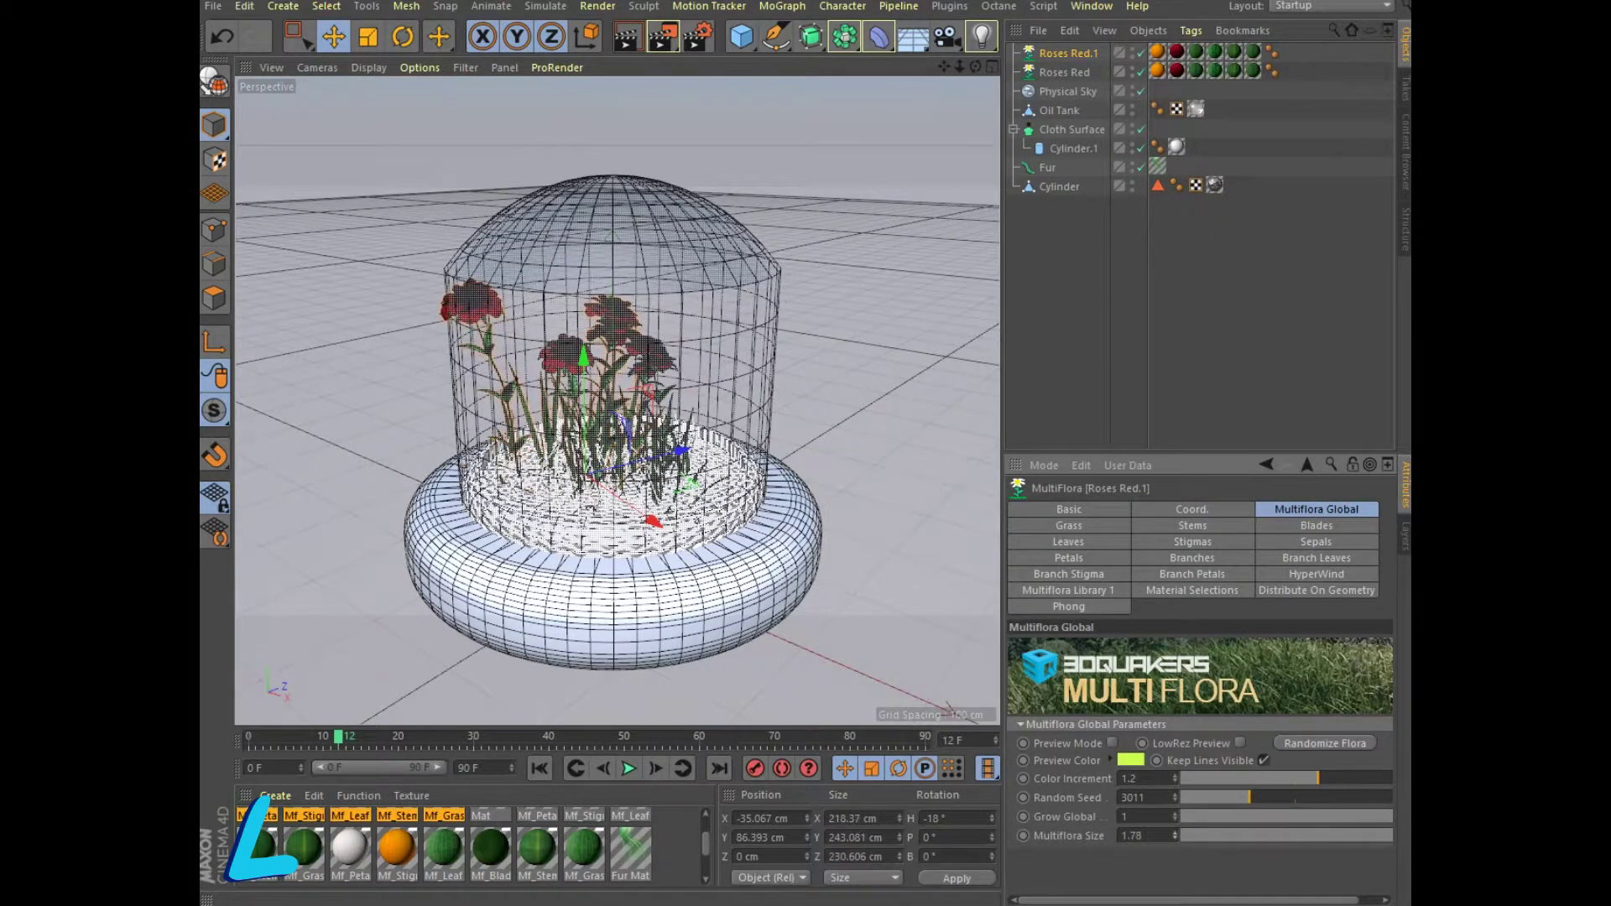
left_click_drag(681, 450, 760, 432)
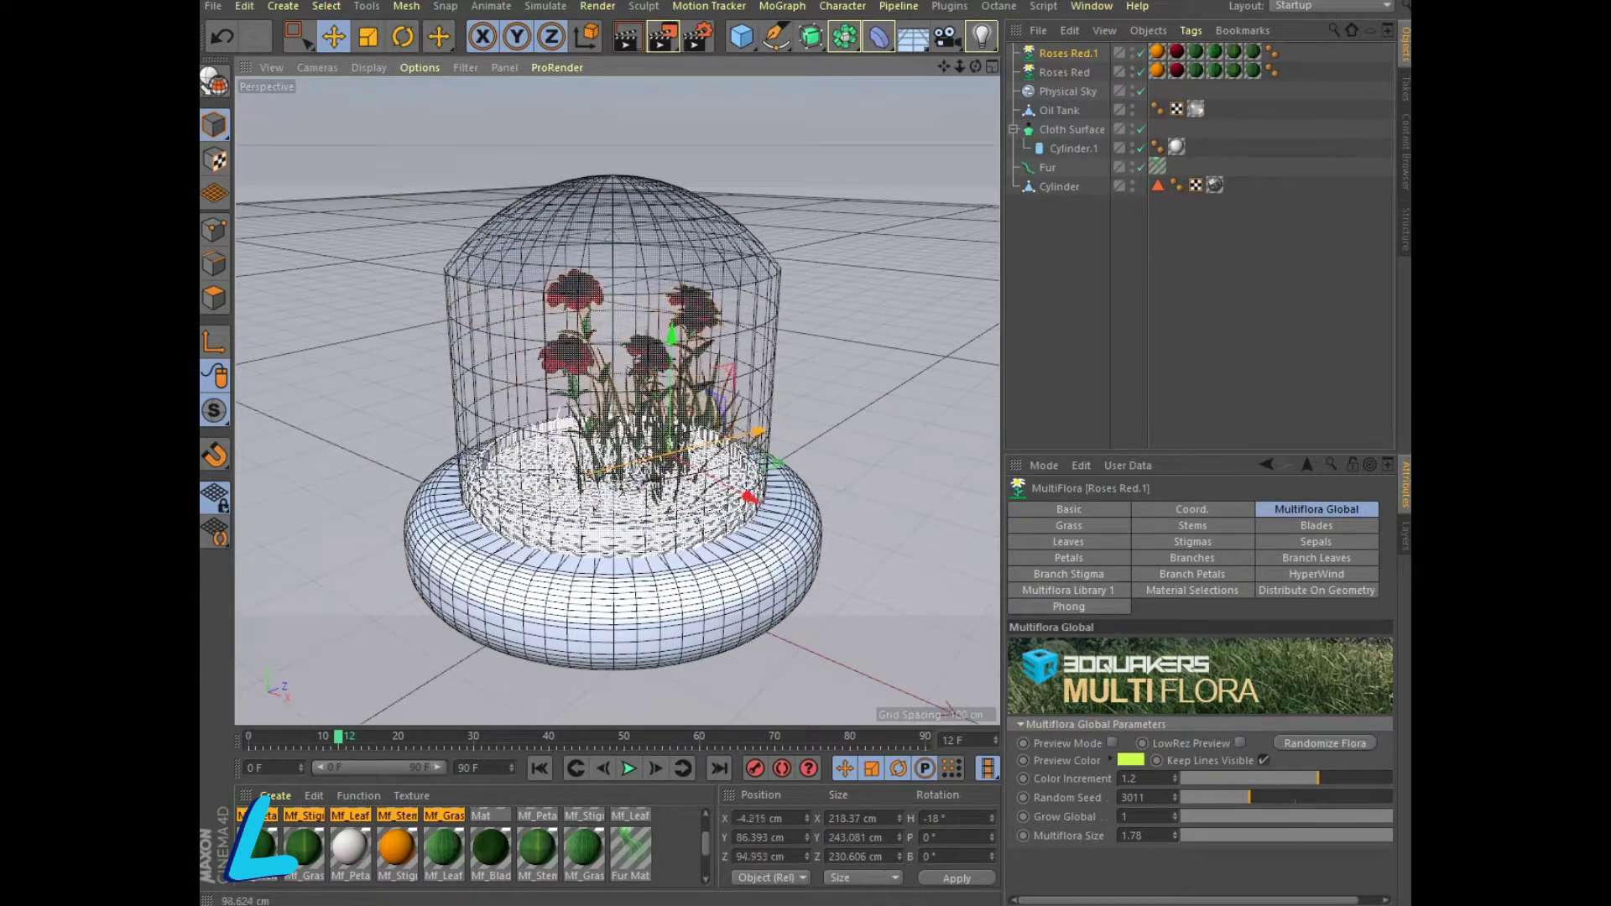
left_click_drag(759, 432, 765, 430)
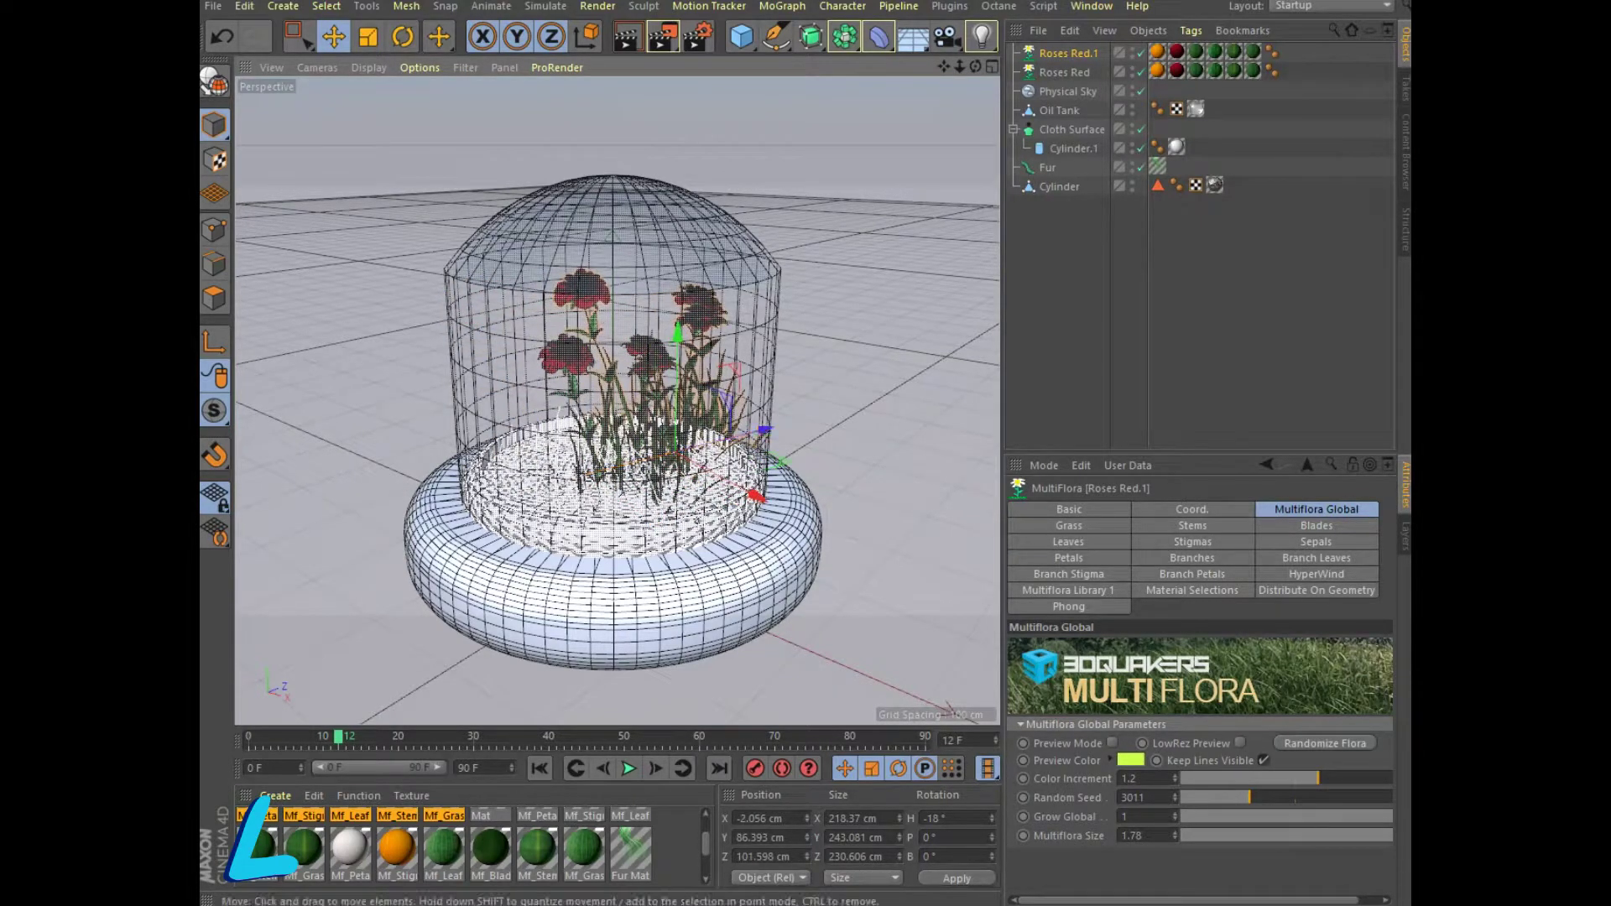
left_click(628, 37)
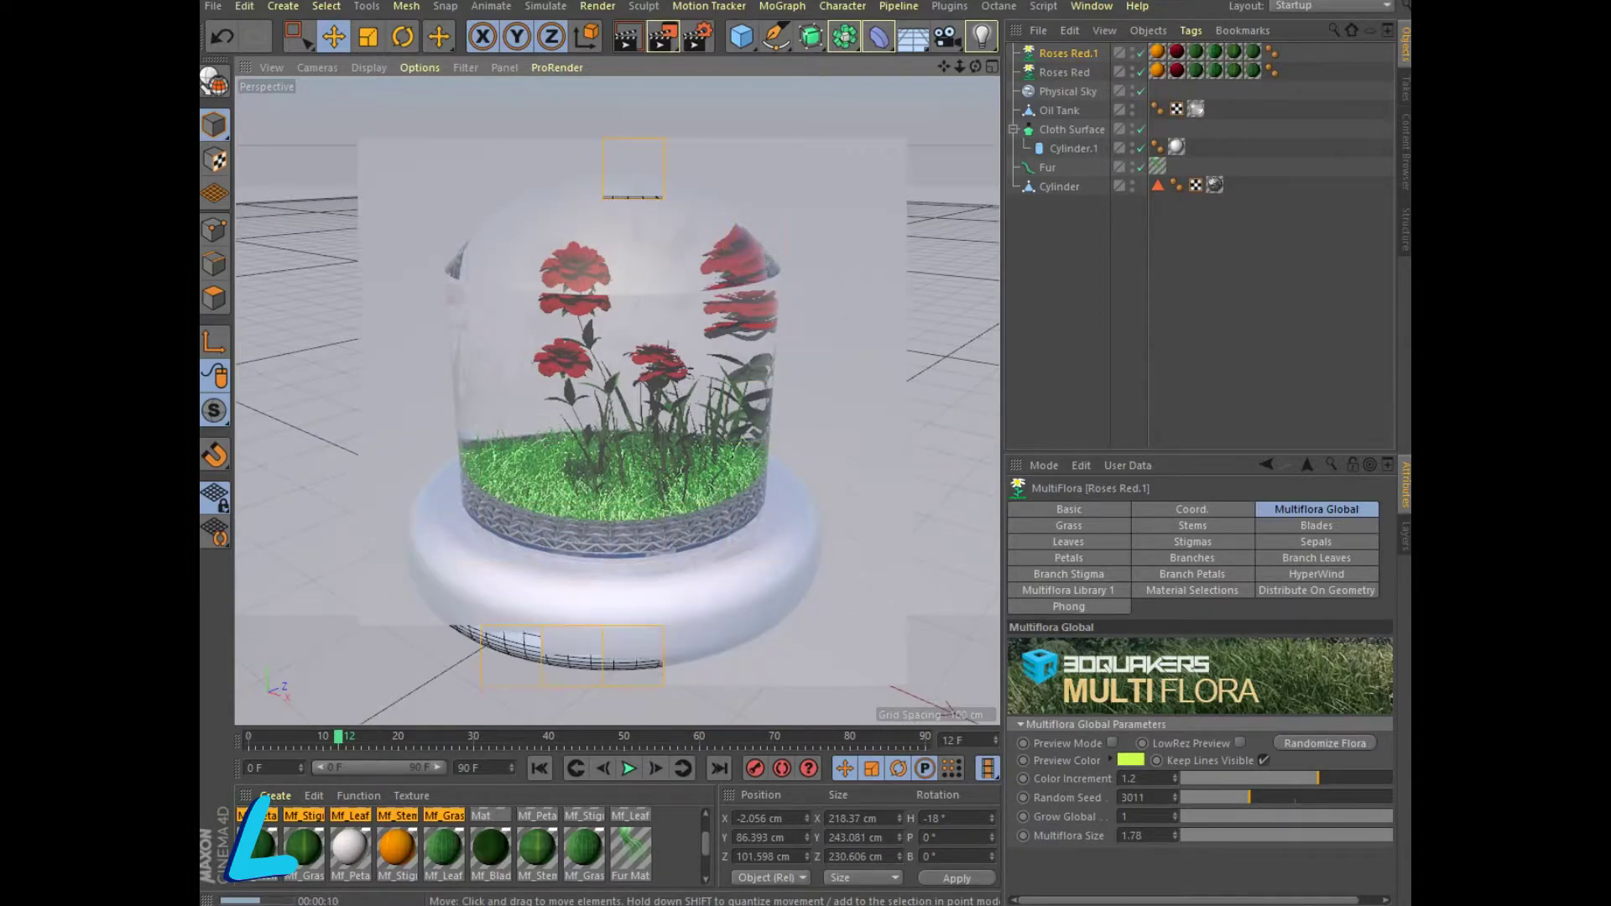
left_click_drag(504, 403, 721, 411, "alt")
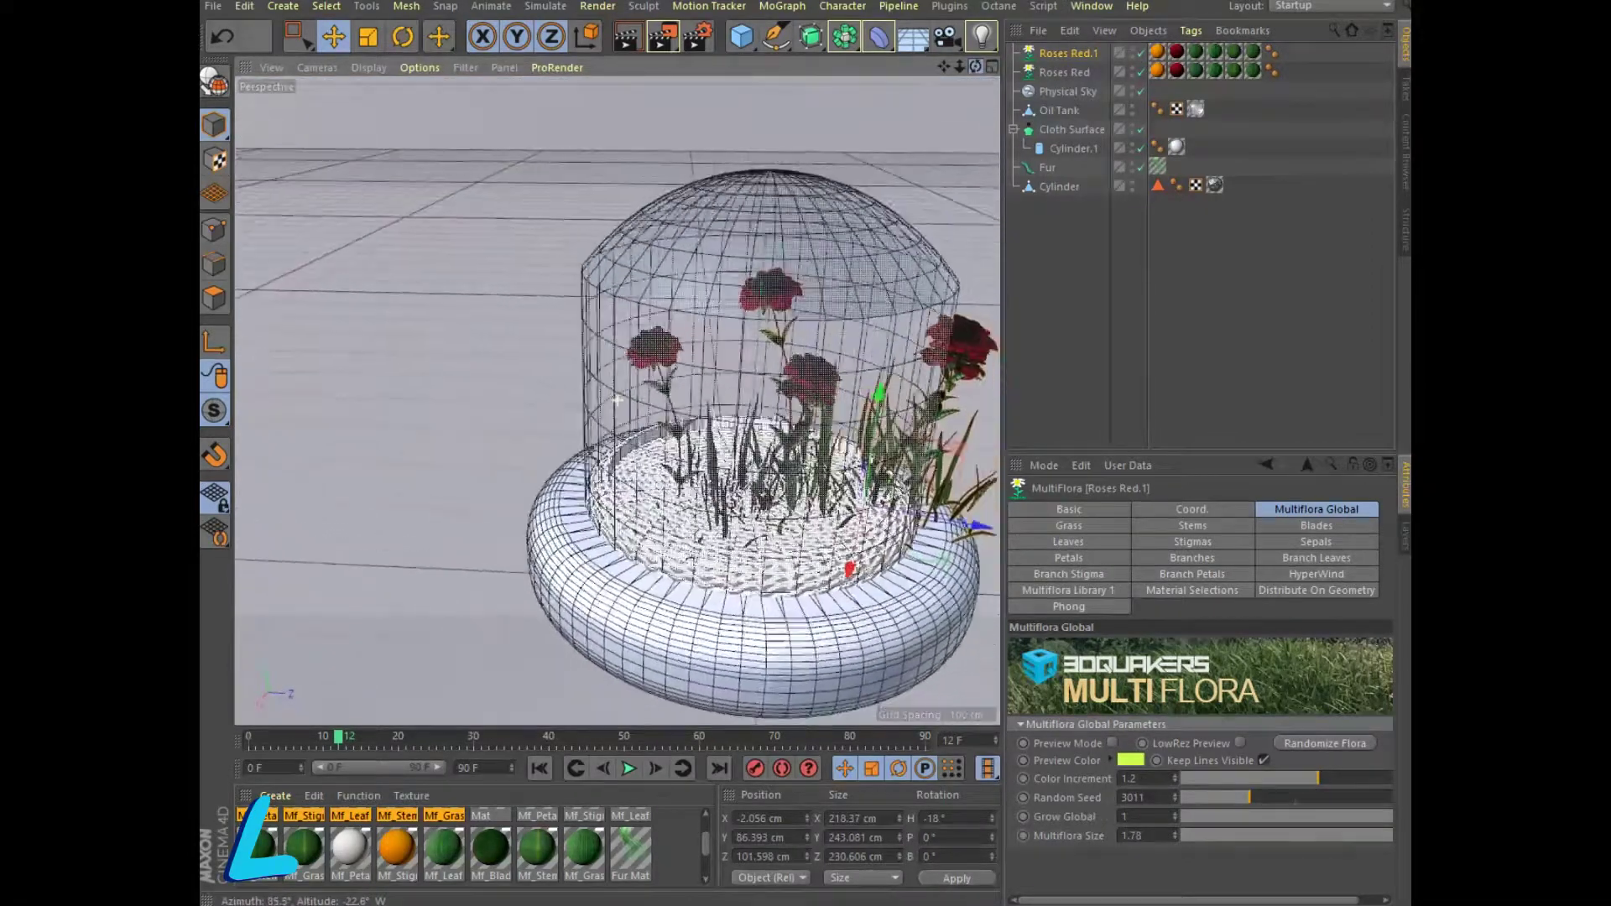
mouse_move(839, 483)
left_mouse_down()
mouse_move(737, 474)
mouse_move(616, 401)
left_mouse_up()
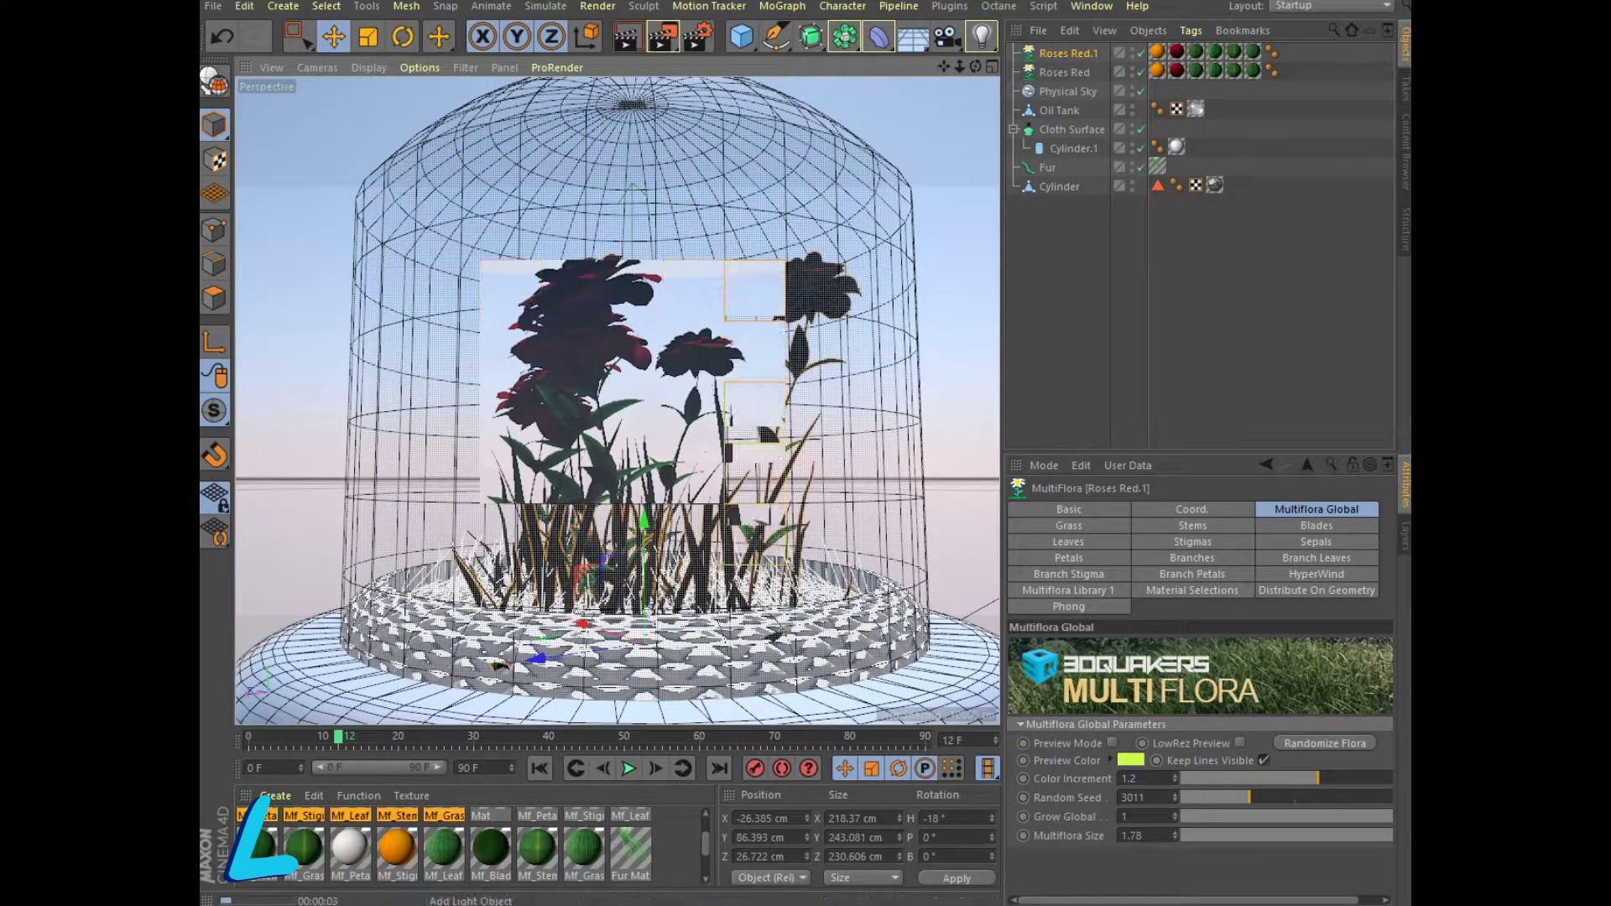
left_click(981, 36)
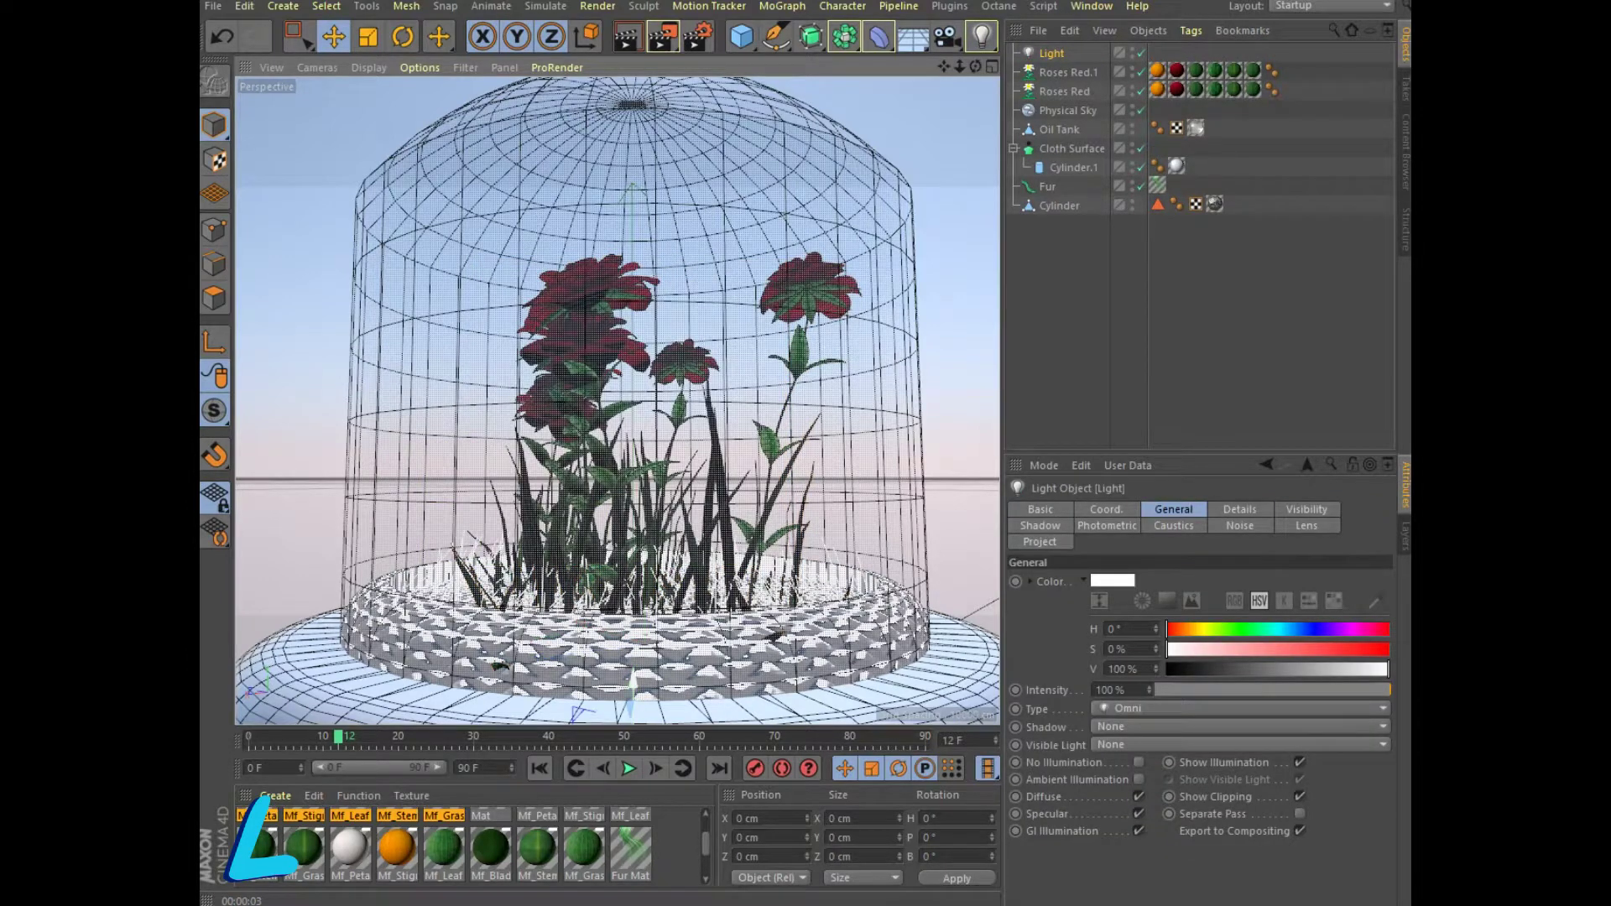
Place the omni light at X -153.277 cm, Y 213.94 cm beside the dome and orbit to check.
left_click_drag(634, 681, 592, 579)
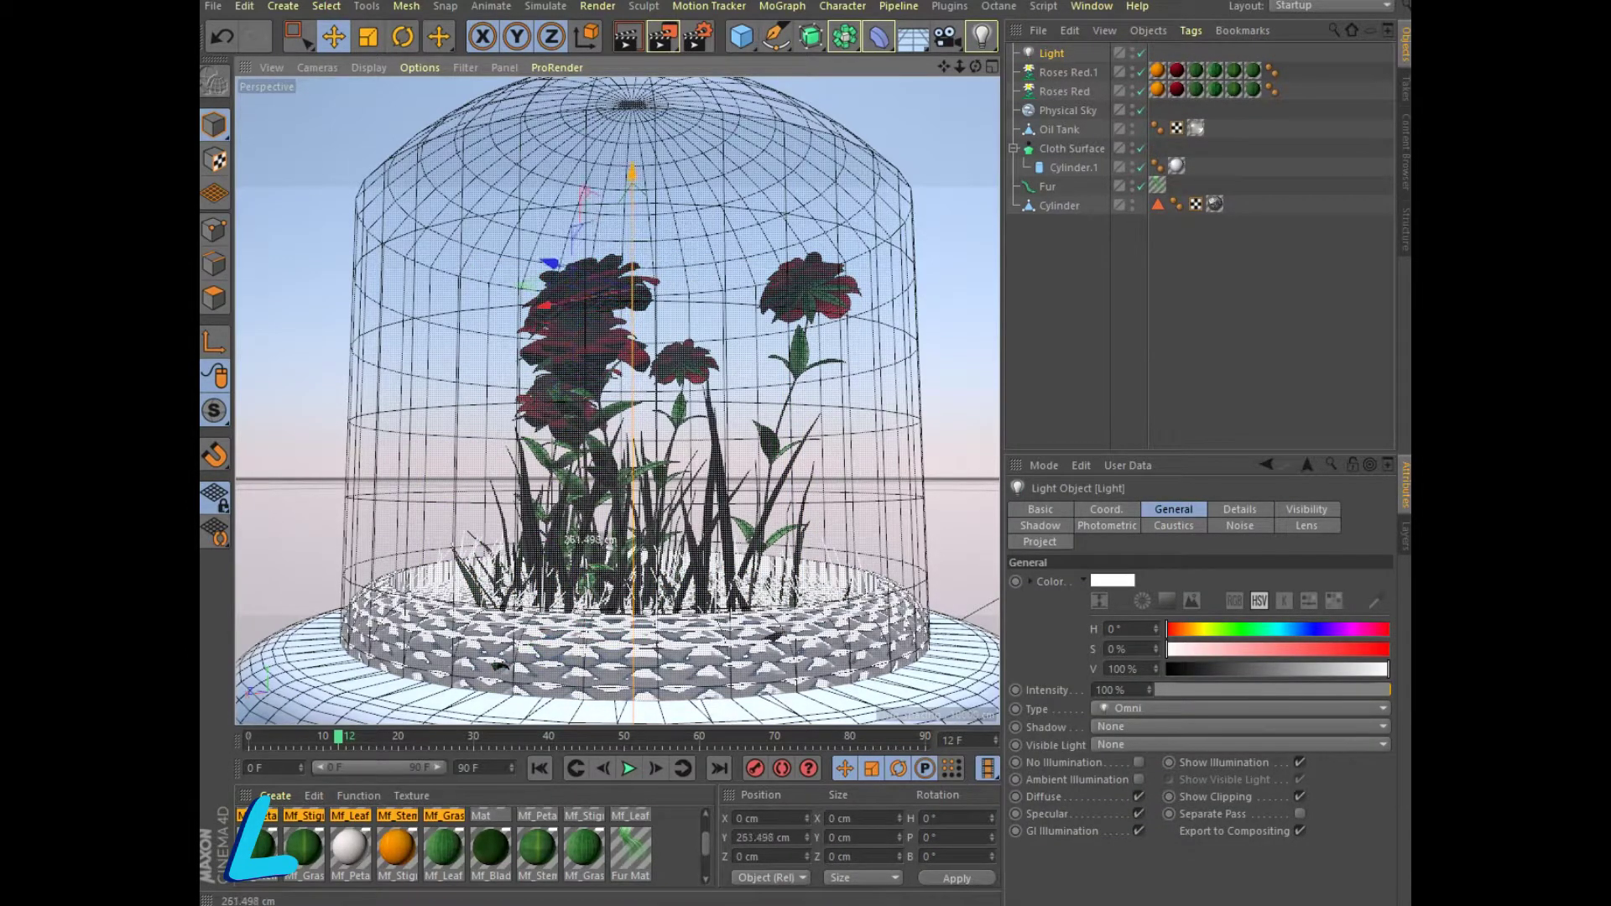
left_click_drag(587, 382, 763, 382)
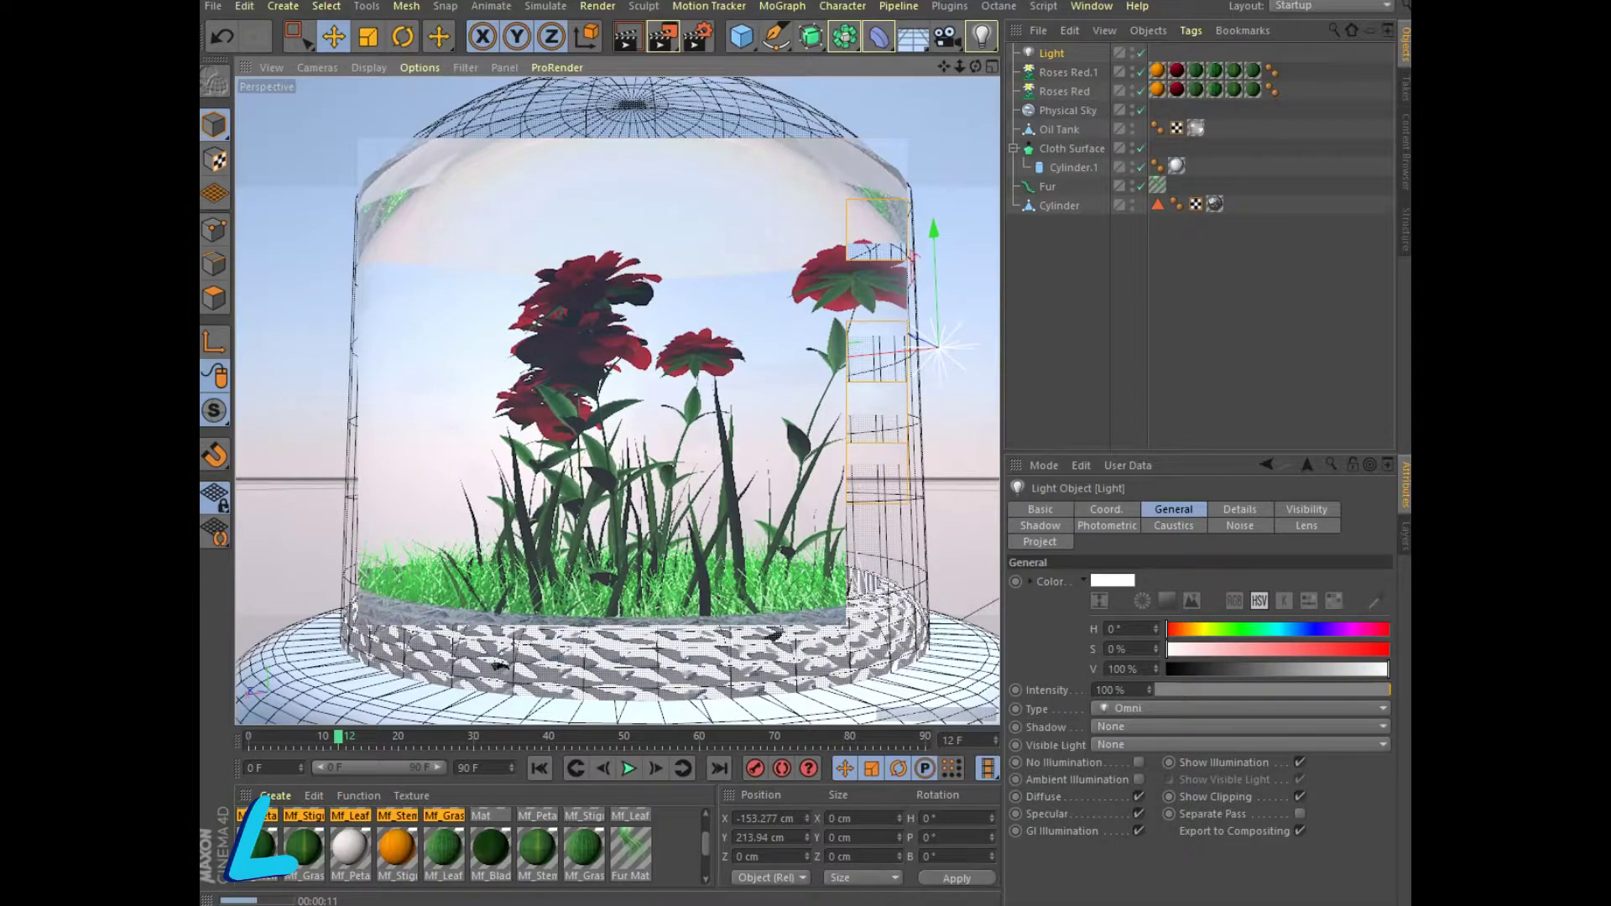
mouse_move(975, 66)
left_mouse_down()
mouse_move(939, 42)
mouse_move(965, 92)
left_mouse_up()
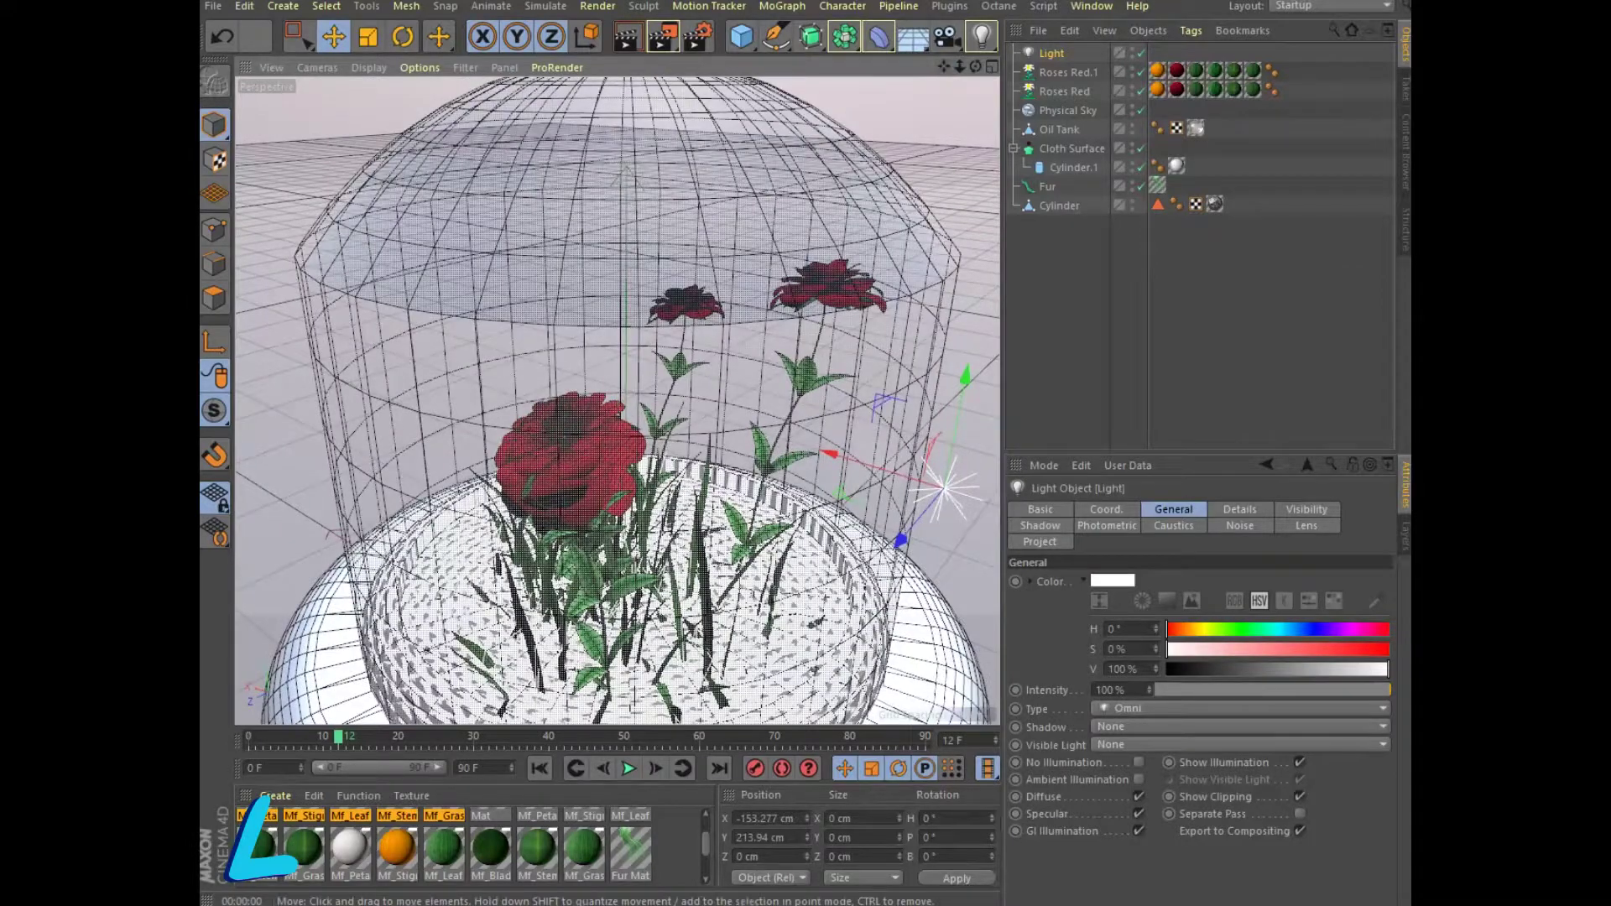
mouse_move(959, 66)
left_mouse_down()
mouse_move(944, 50)
mouse_move(923, 80)
left_mouse_up()
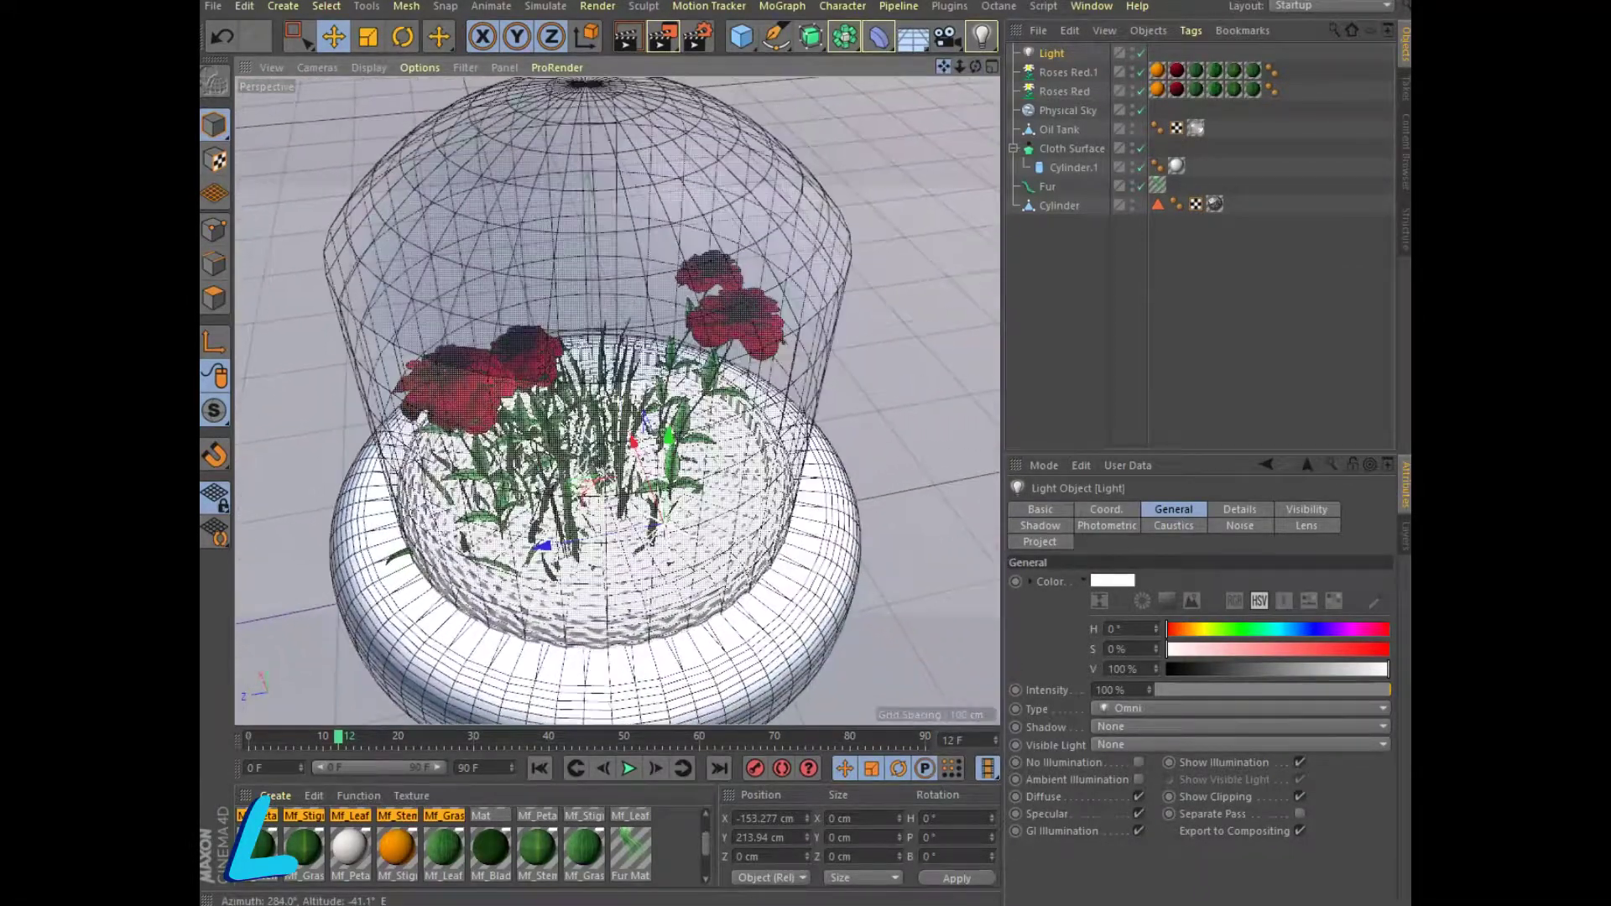
mouse_move(974, 66)
left_mouse_down()
mouse_move(972, 92)
mouse_move(974, 42)
left_mouse_up()
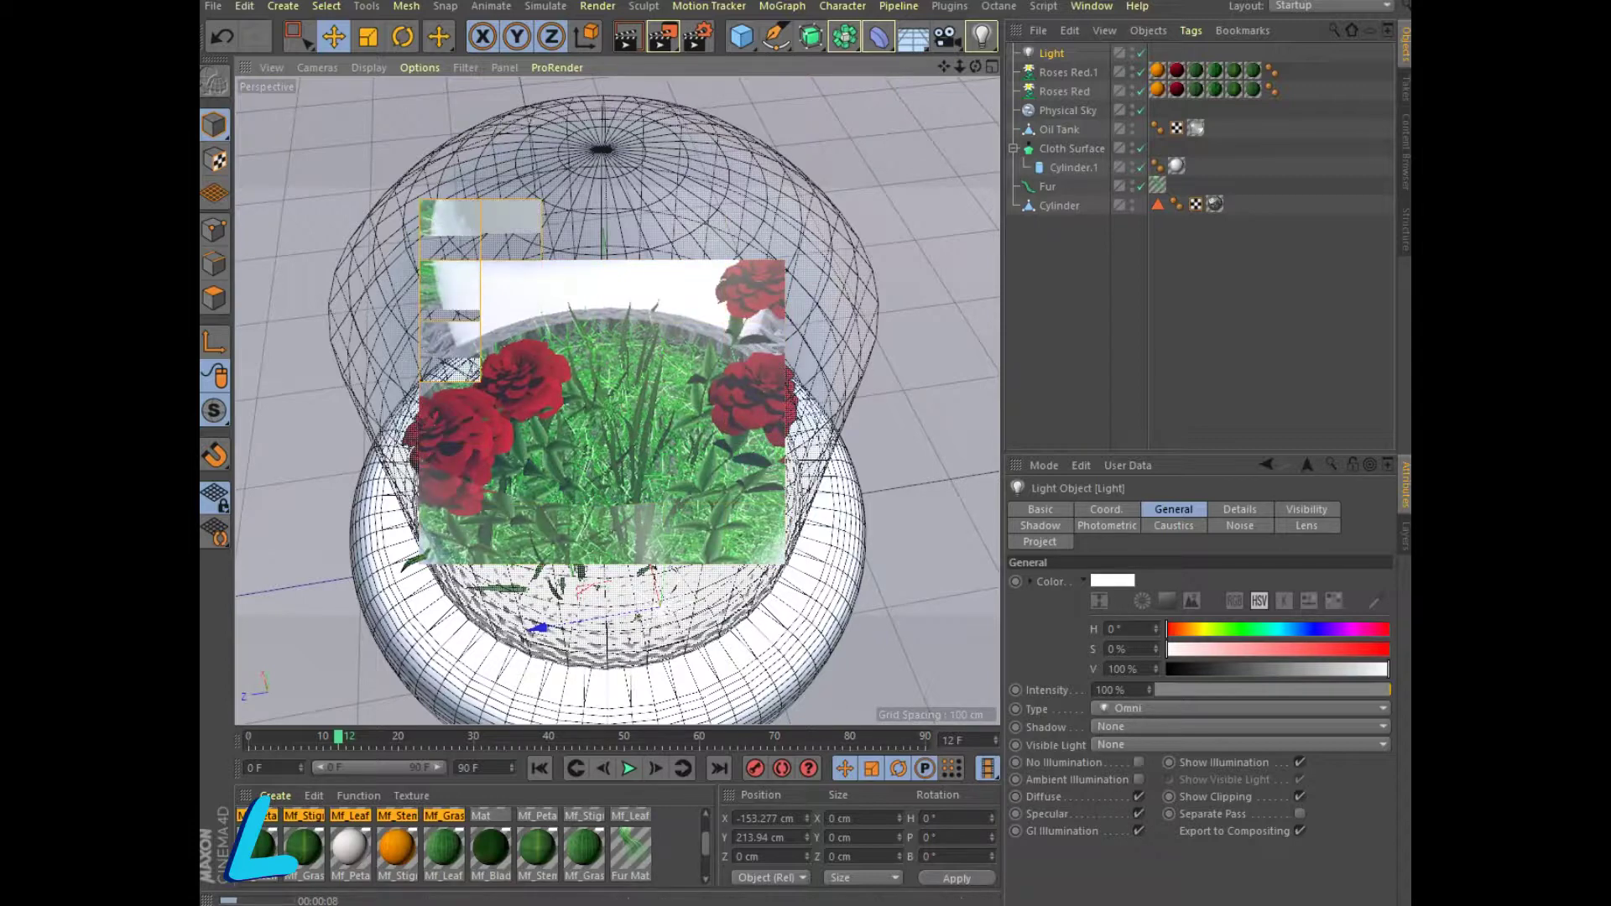
left_click(1064, 91)
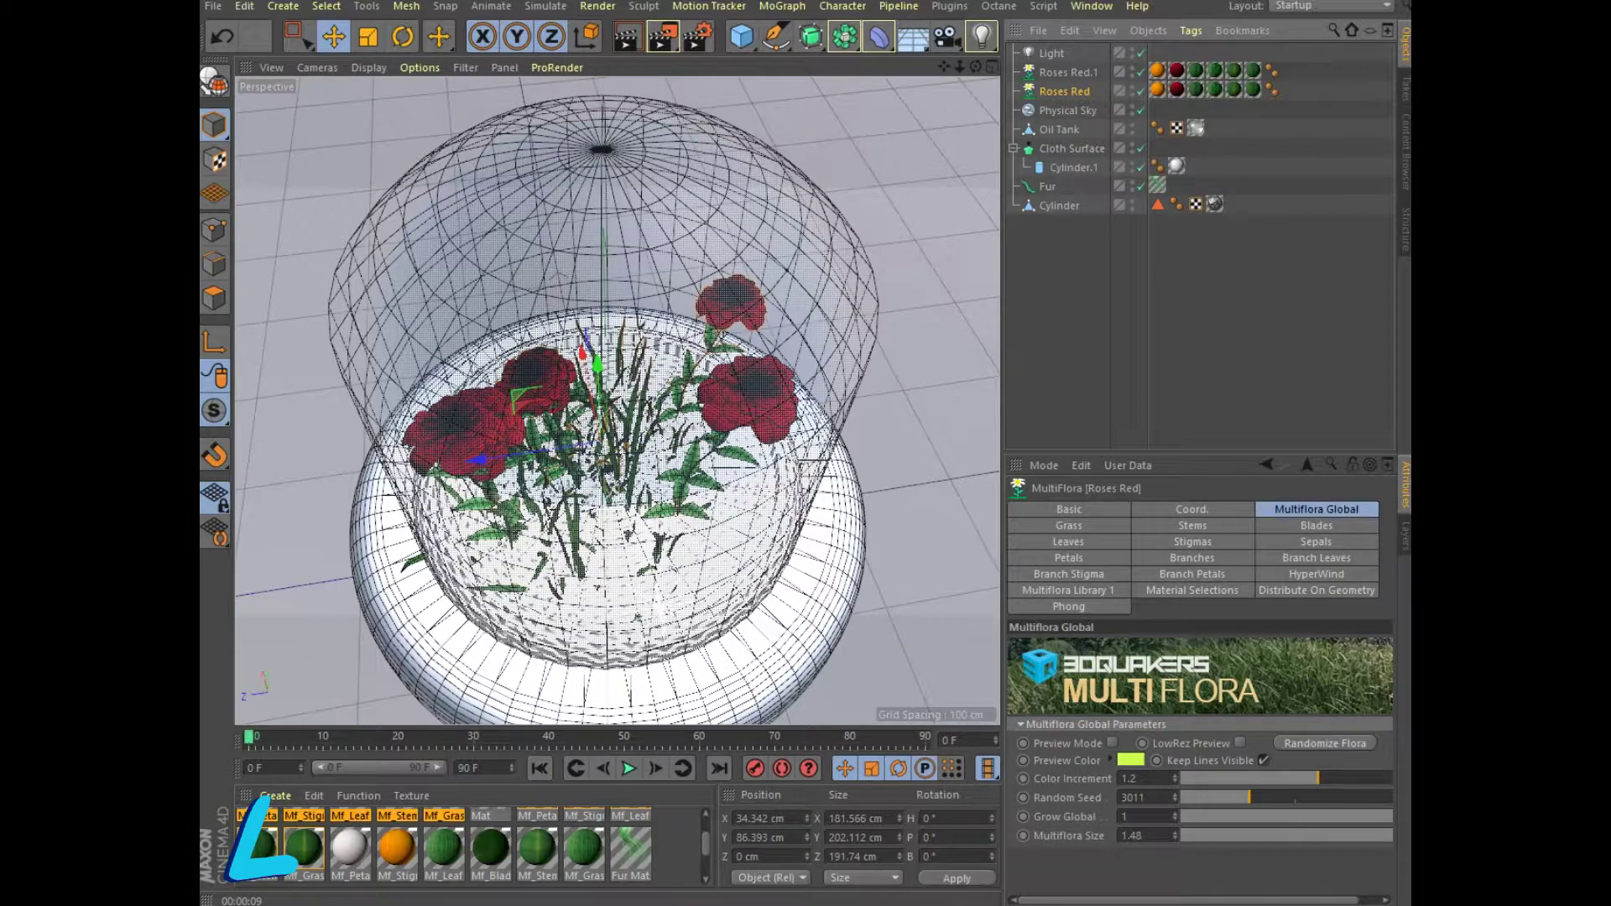
Animate Roses Red Multiflora Size from near 0 at frame 0 to 1.63 at frame 90, then play.
left_click_drag(1175, 835, 1175, 860)
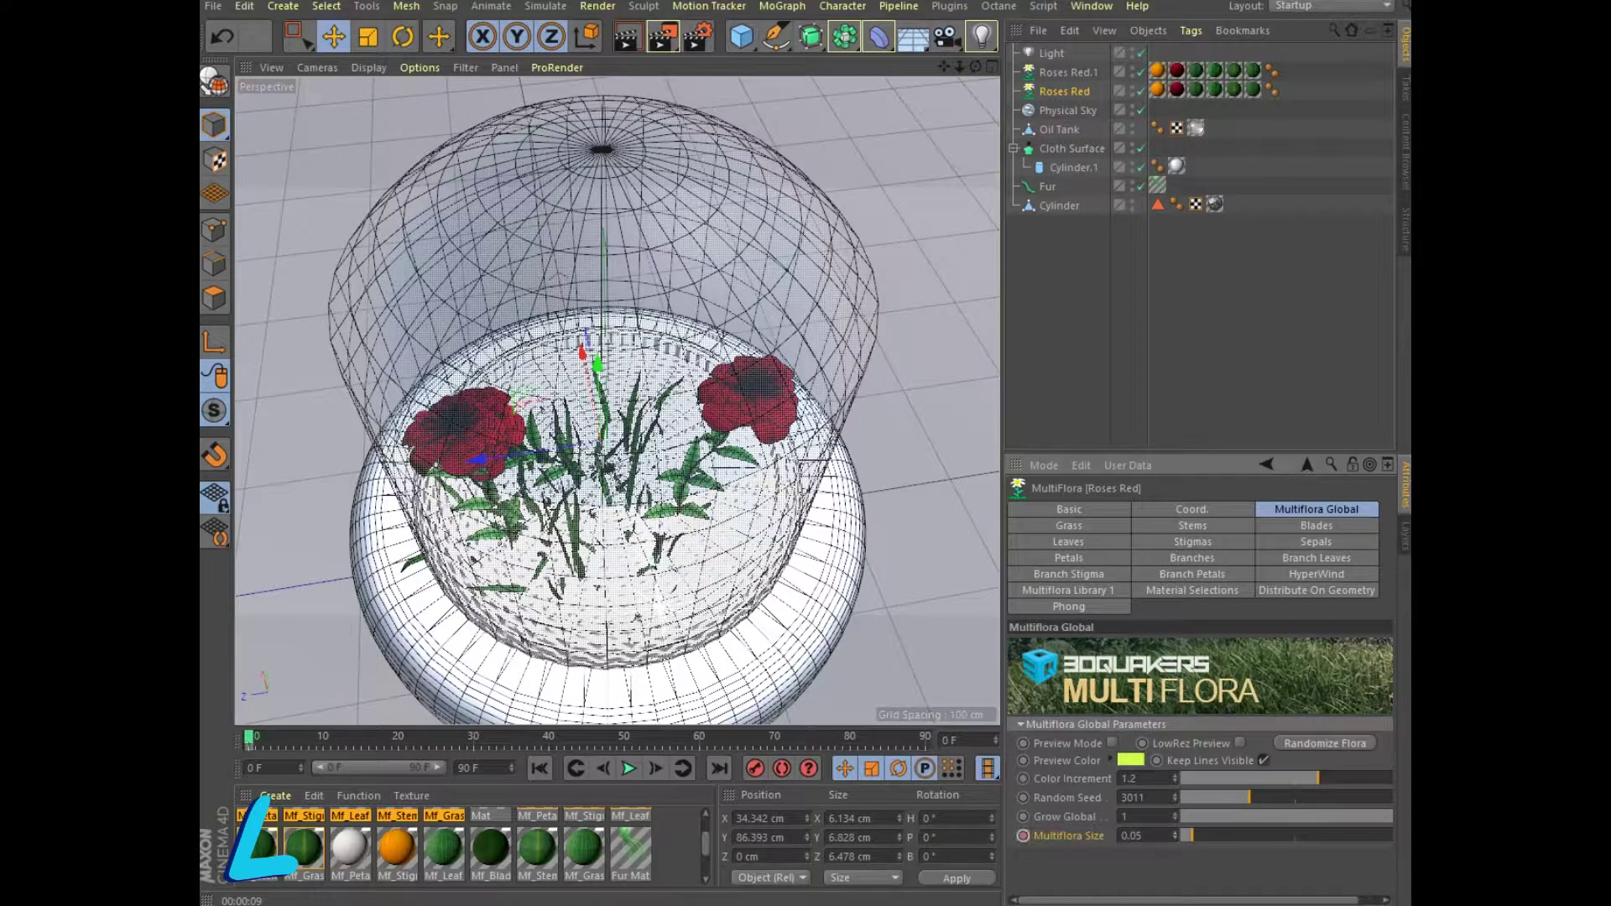
left_click(719, 769)
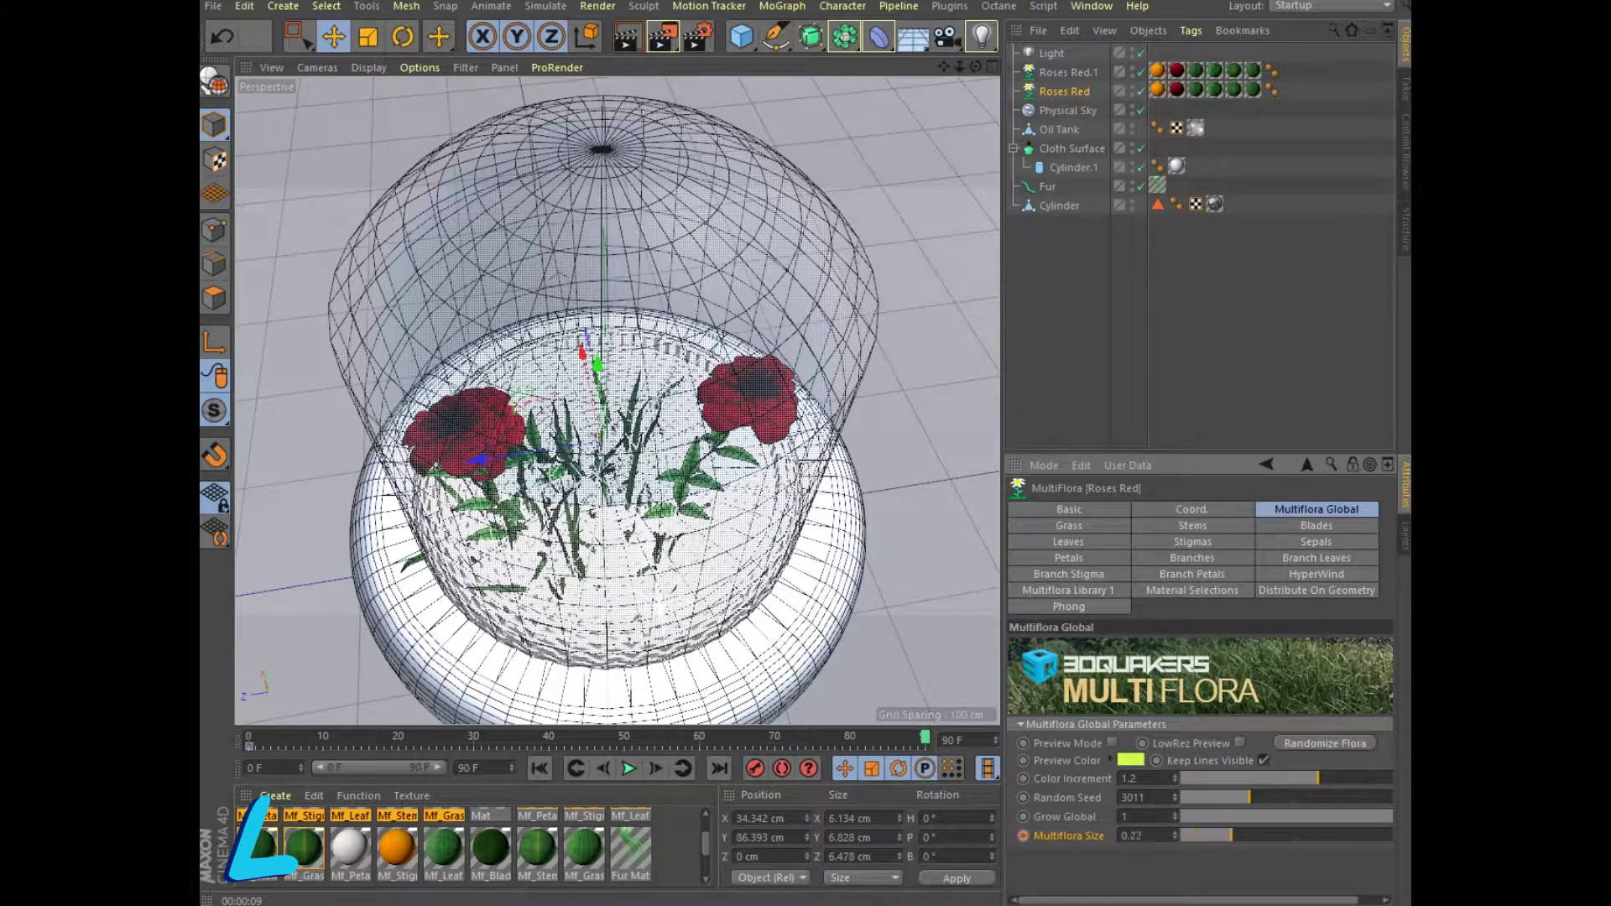
left_click_drag(1137, 834, 1137, 810)
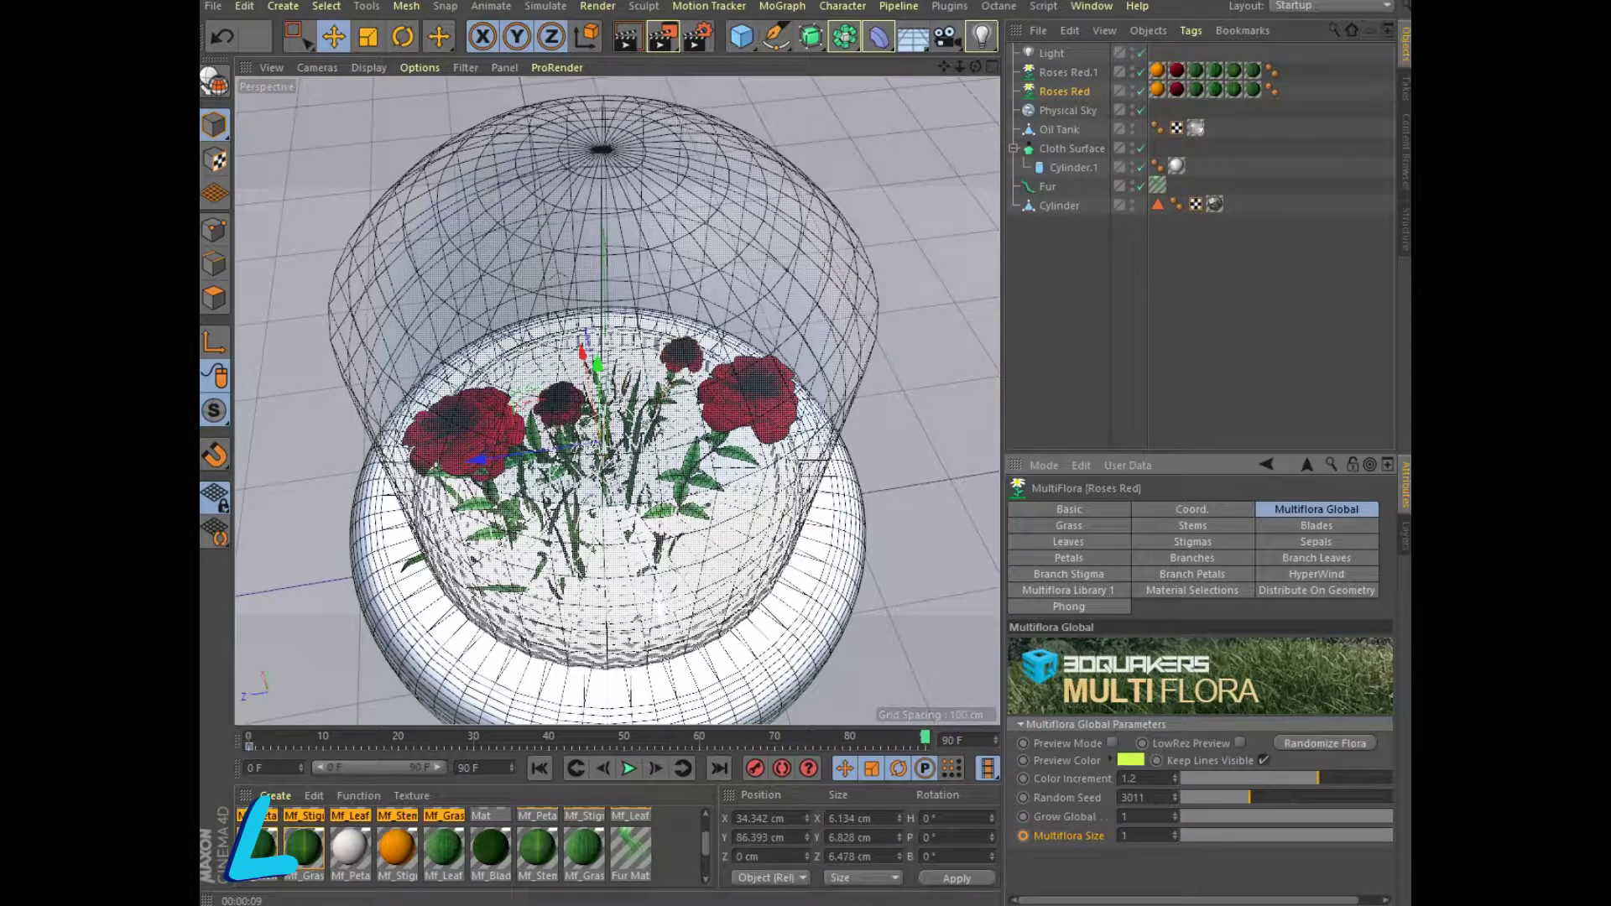
left_click_drag(1175, 835, 1175, 805)
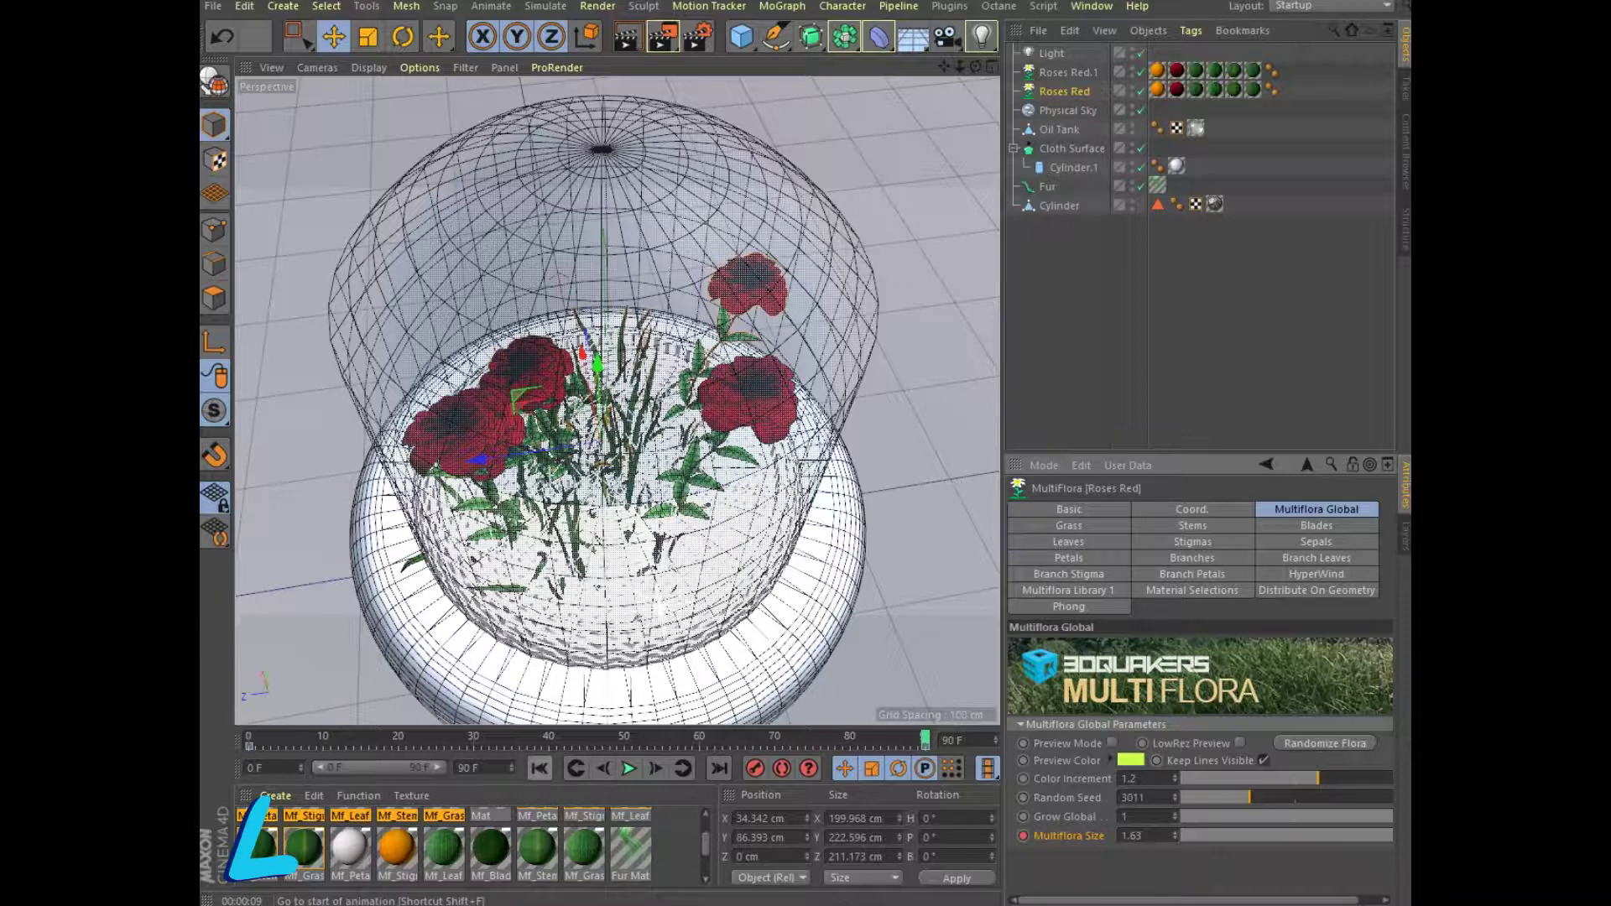
left_click(539, 768)
left_click(628, 768)
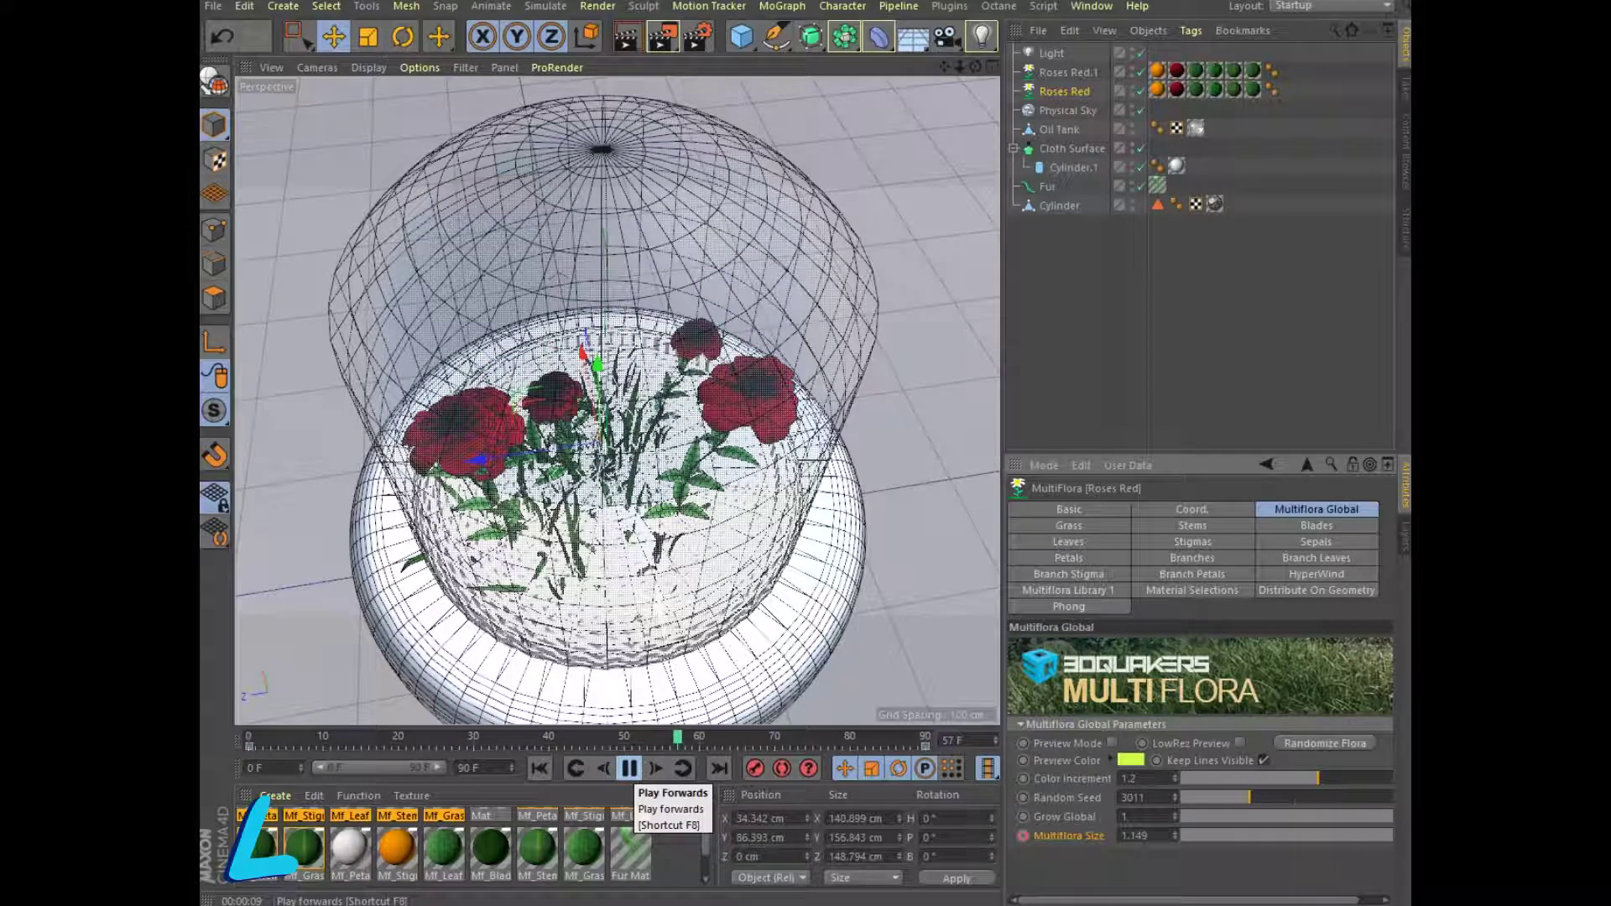
left_click(628, 769)
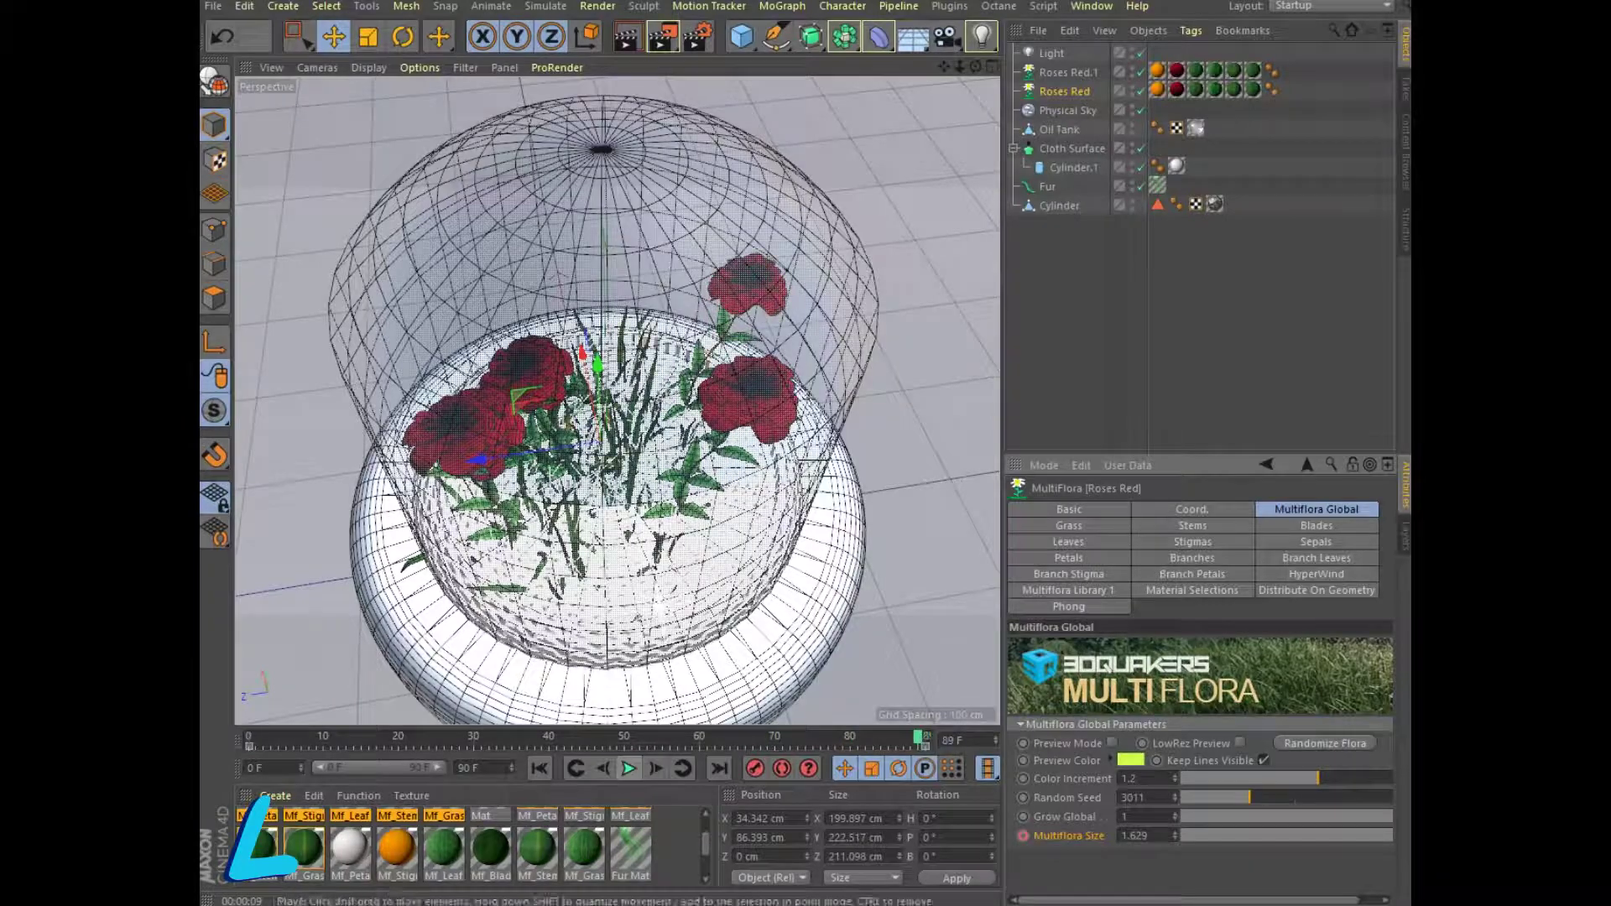